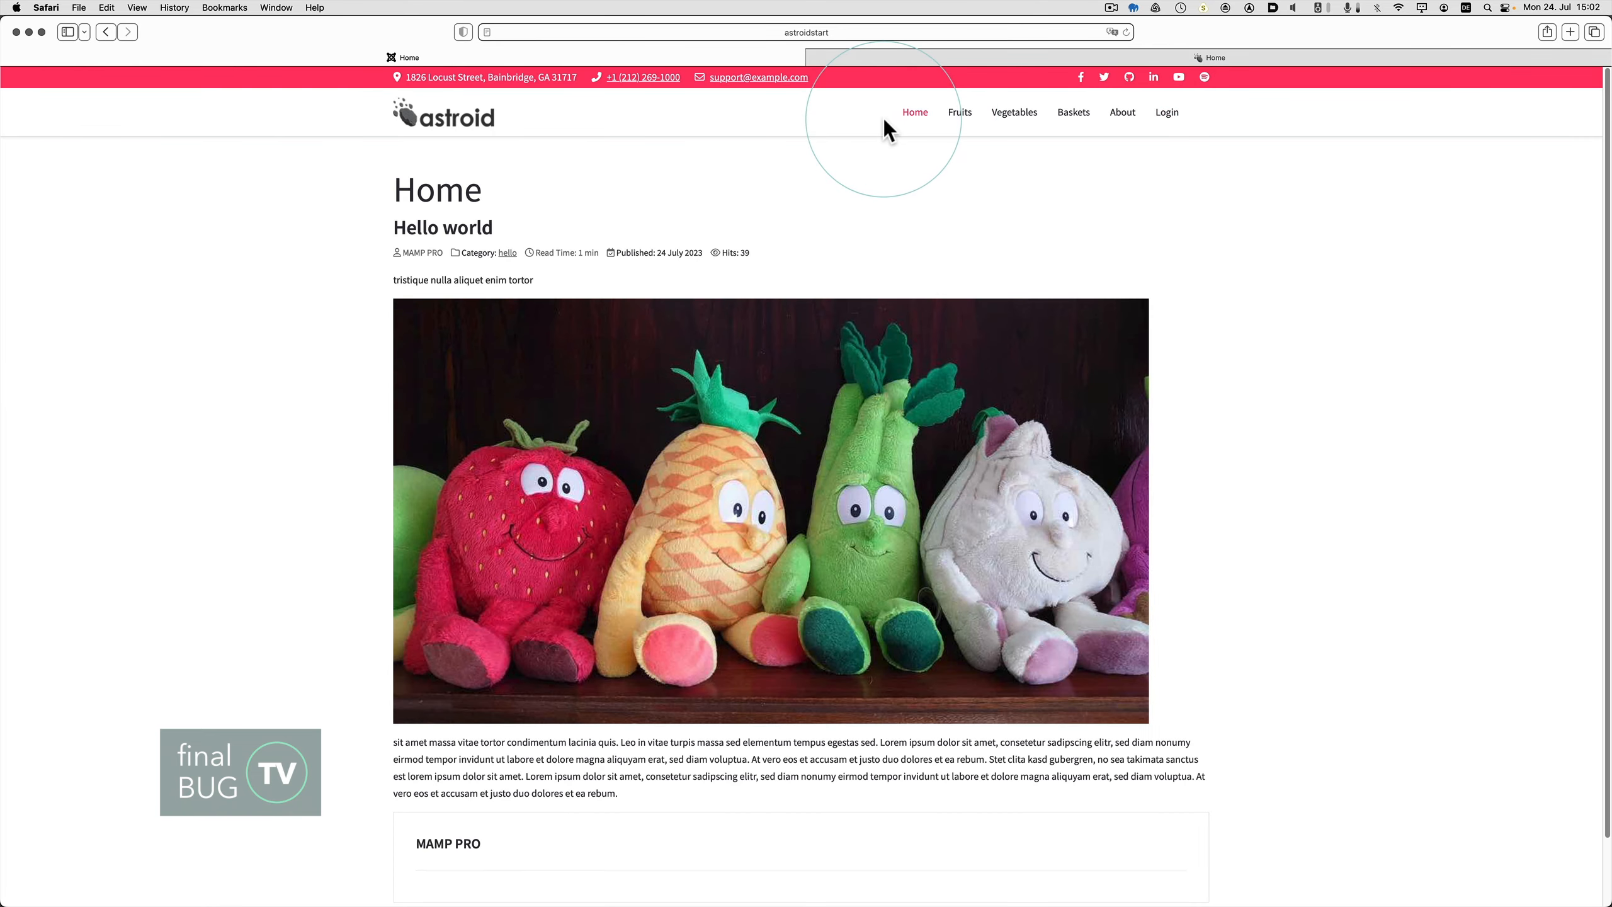
Compare the site's home page in Safari with the list of all menu items in the Joomla administrator
{"action": "key", "text": "super+Tab"}
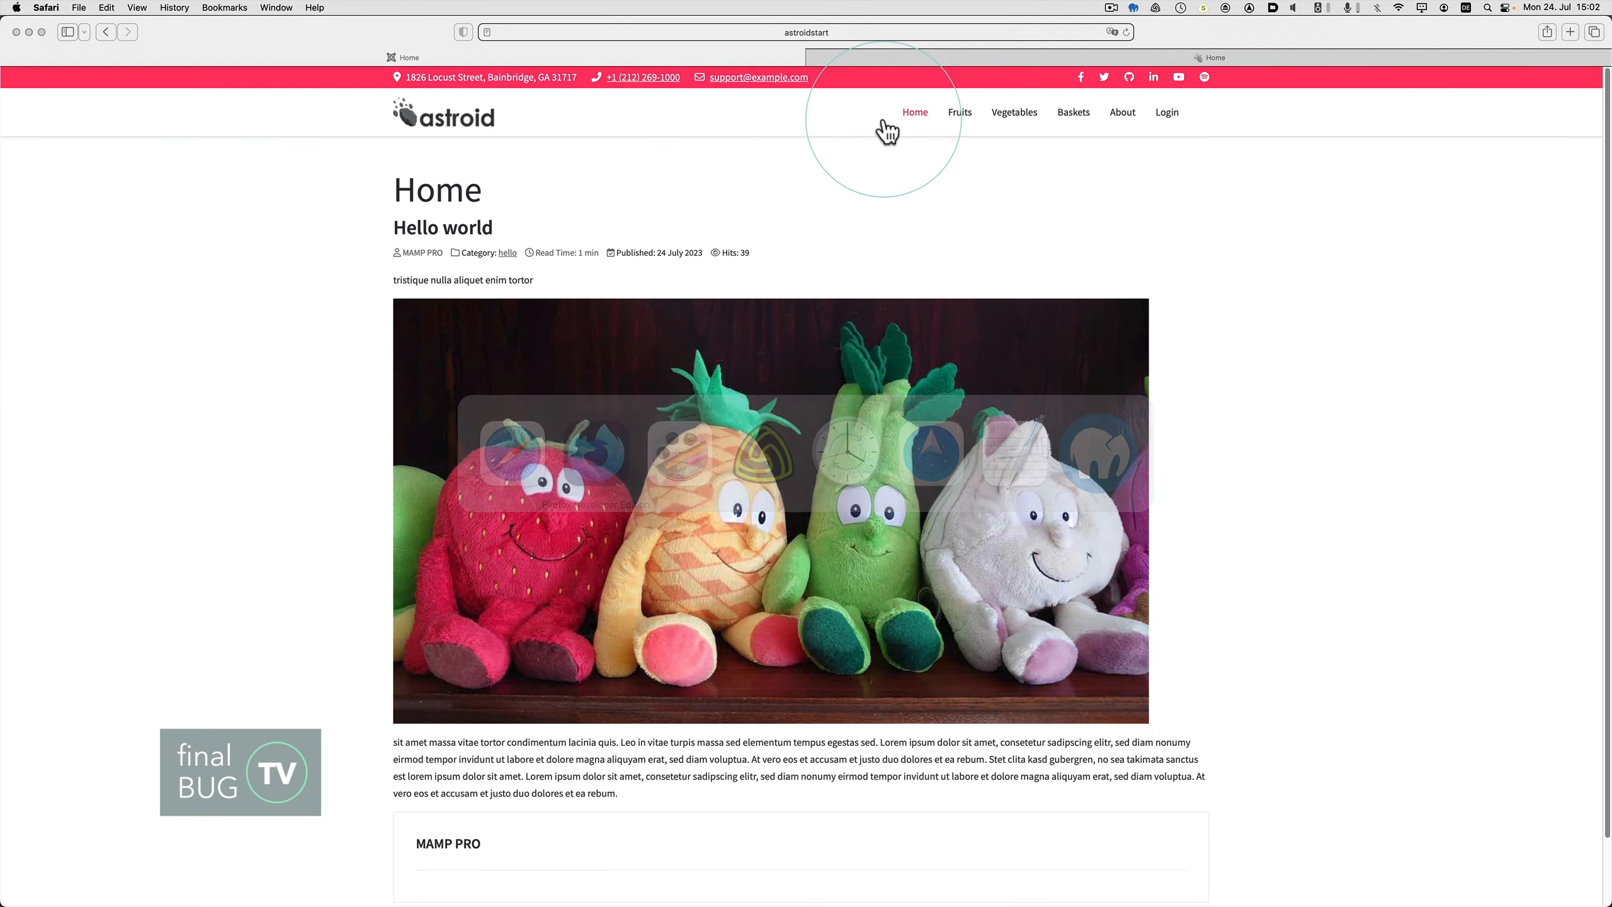
{"action": "left_click", "coordinate": [75, 165]}
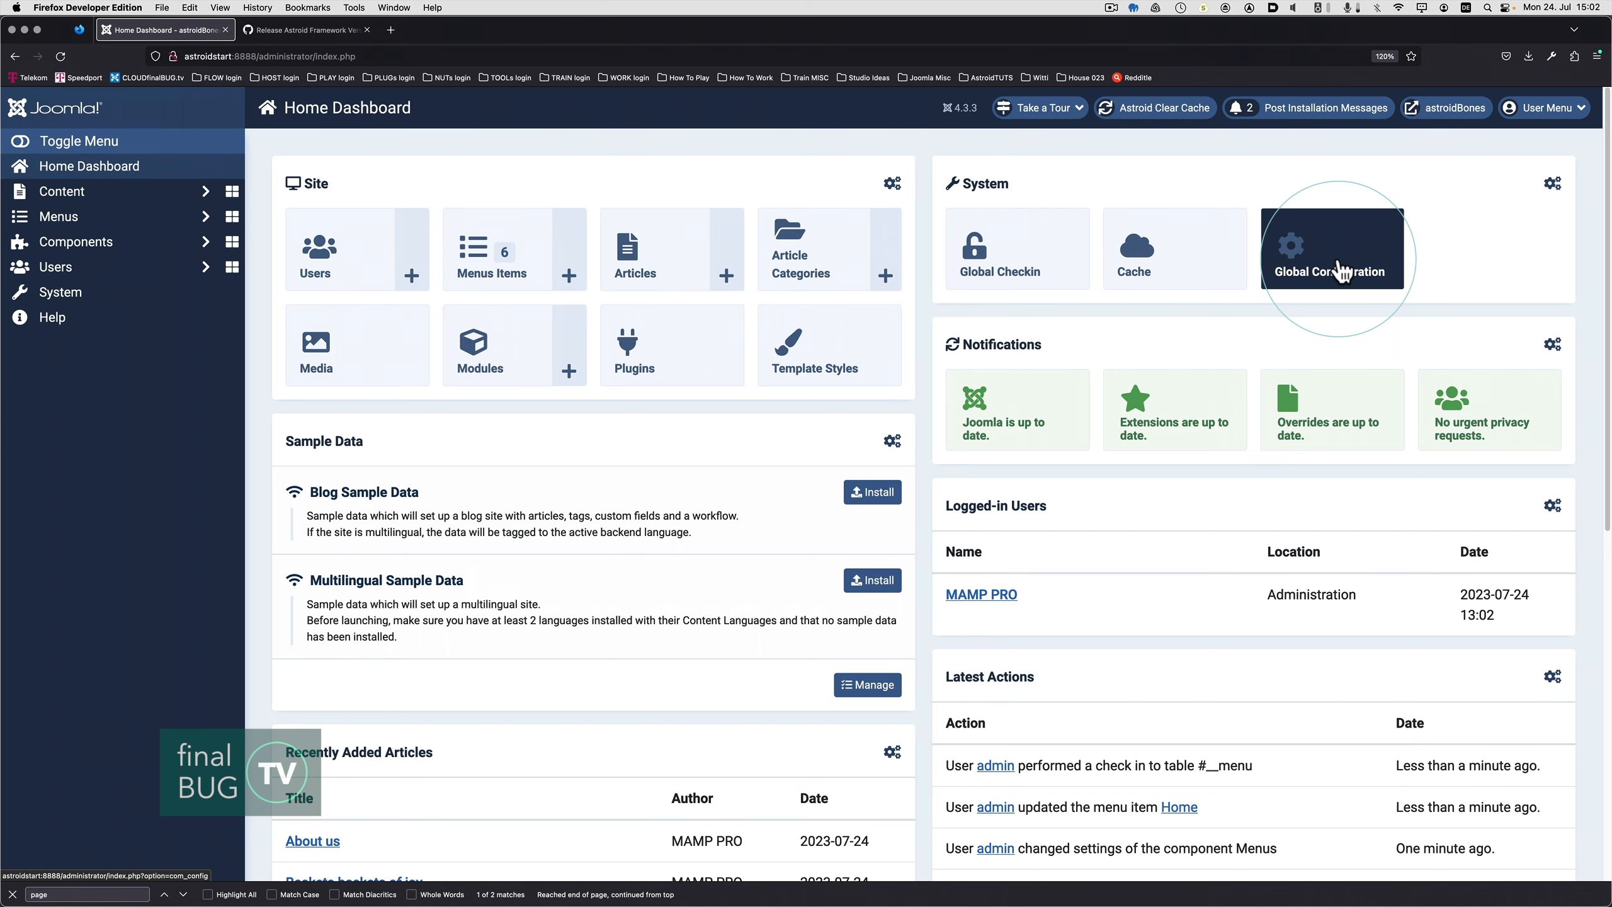
{"action": "key", "text": "super+Tab"}
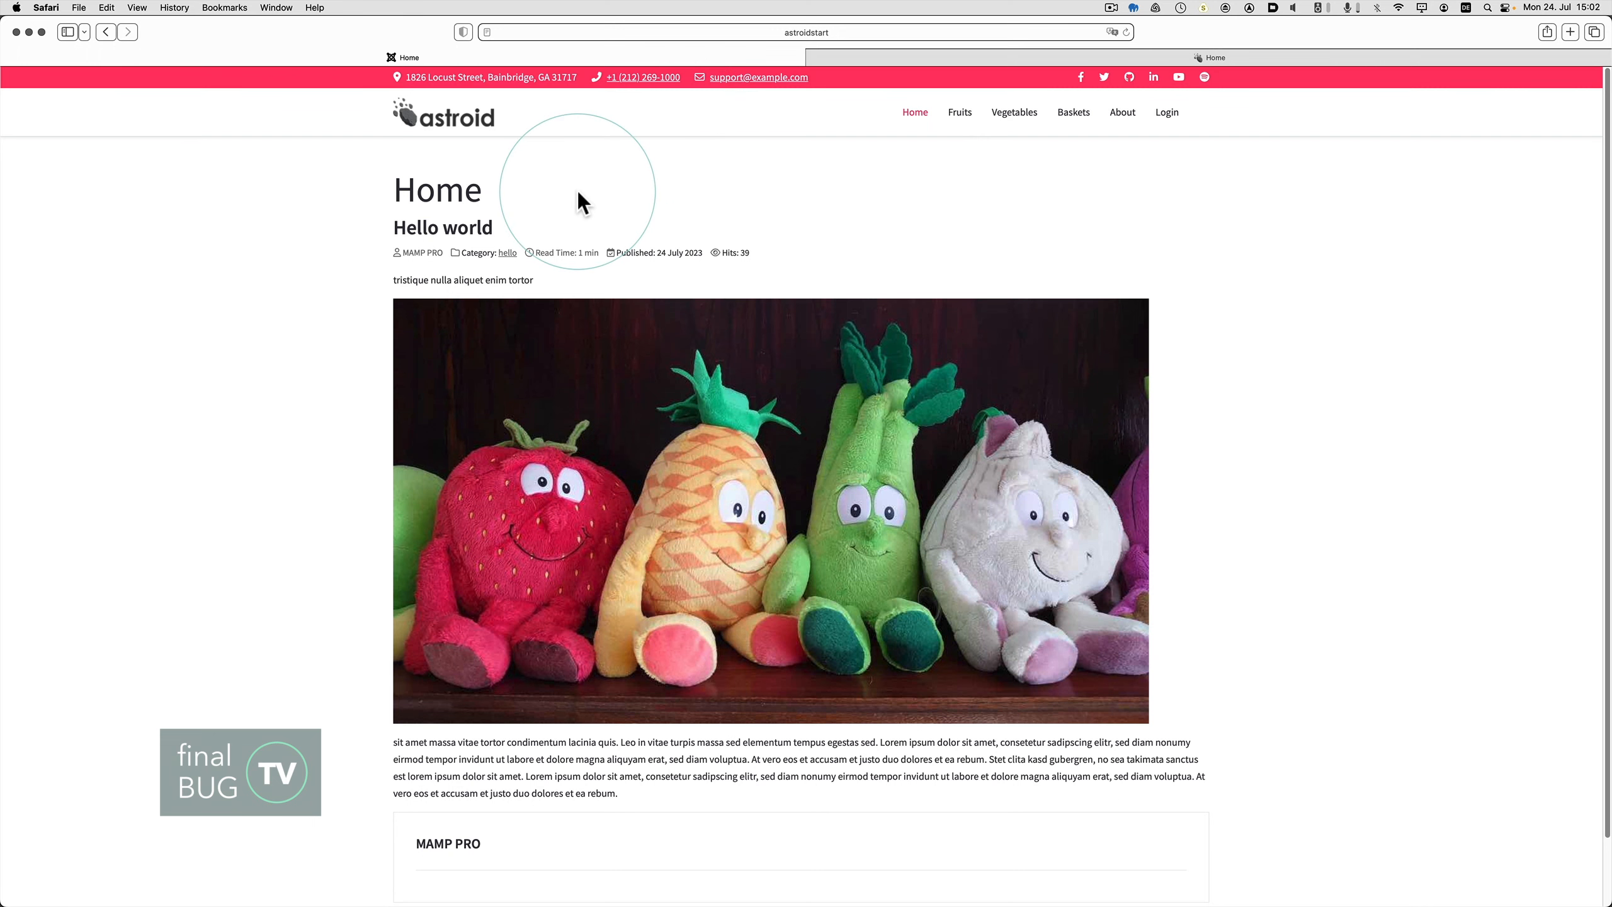
{"action": "key", "text": "super+Tab"}
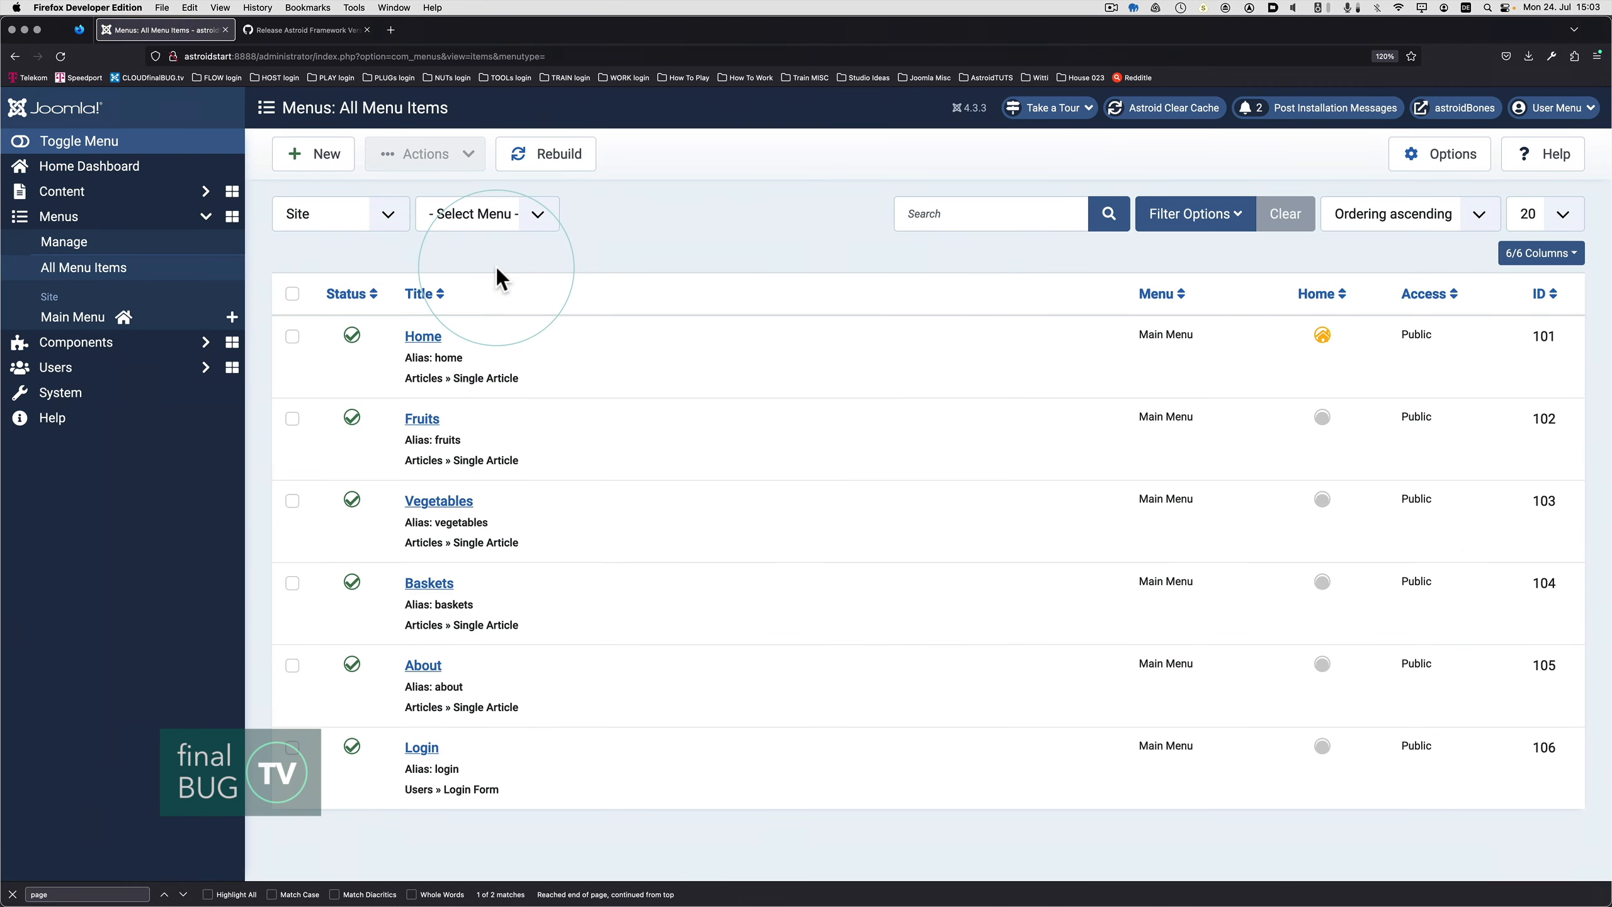
{"action": "key", "text": "super+Tab"}
{"action": "key", "text": "super+Tab"}
Open the Menus component's options within Joomla's Global Configuration
{"action": "left_click", "coordinate": [62, 166]}
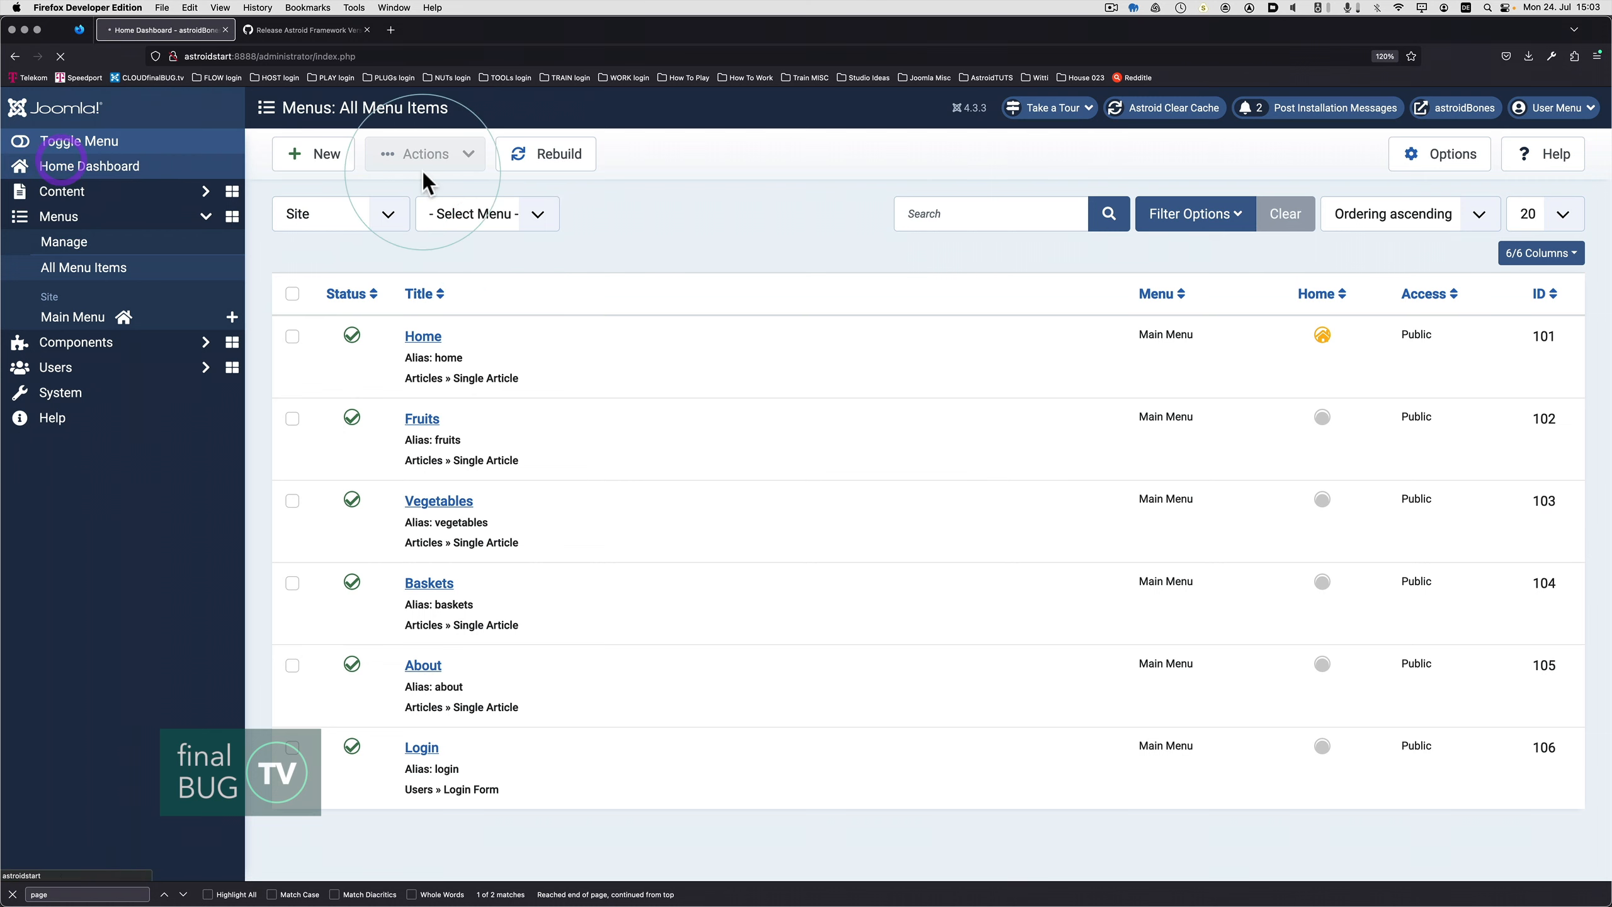
{"action": "left_click", "coordinate": [667, 246]}
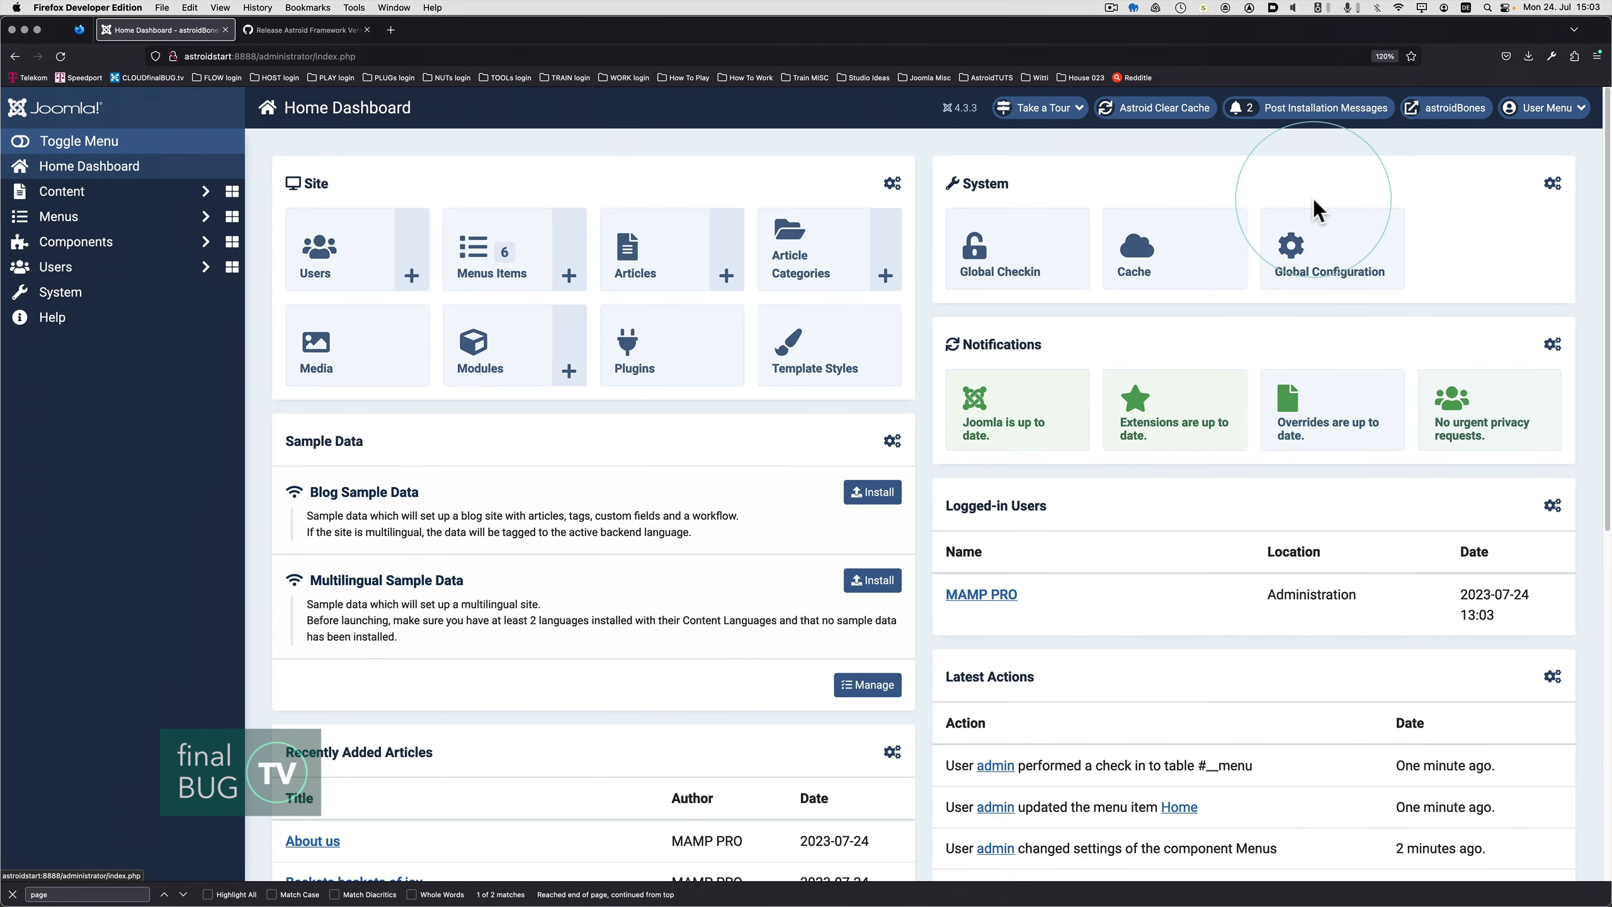
{"action": "left_click", "coordinate": [1308, 267]}
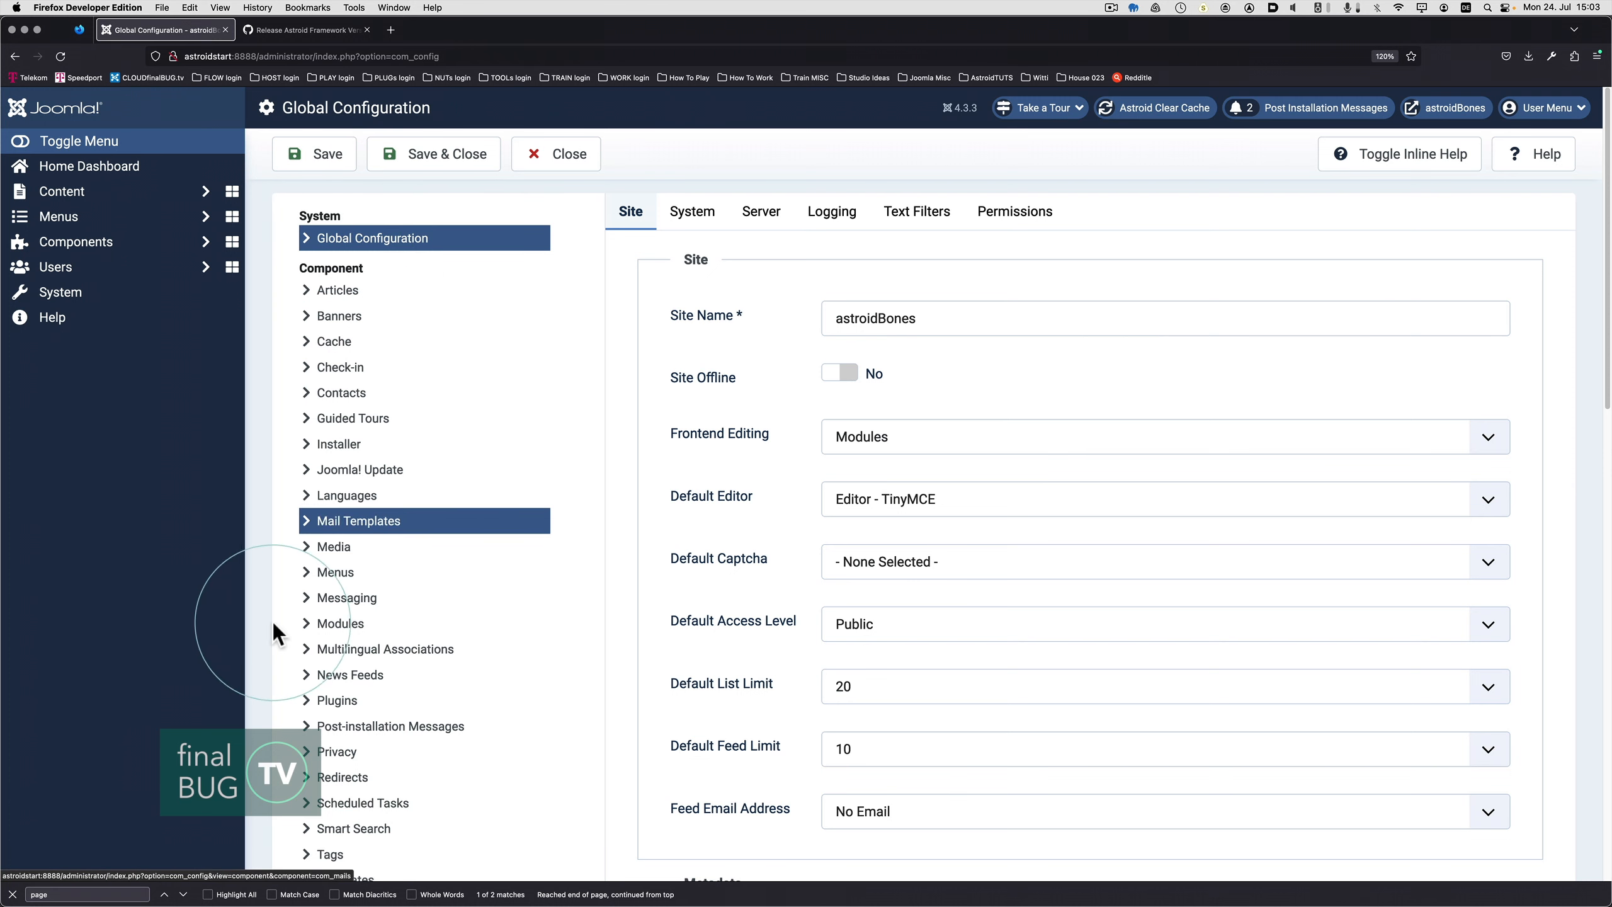
{"action": "left_click", "coordinate": [327, 576]}
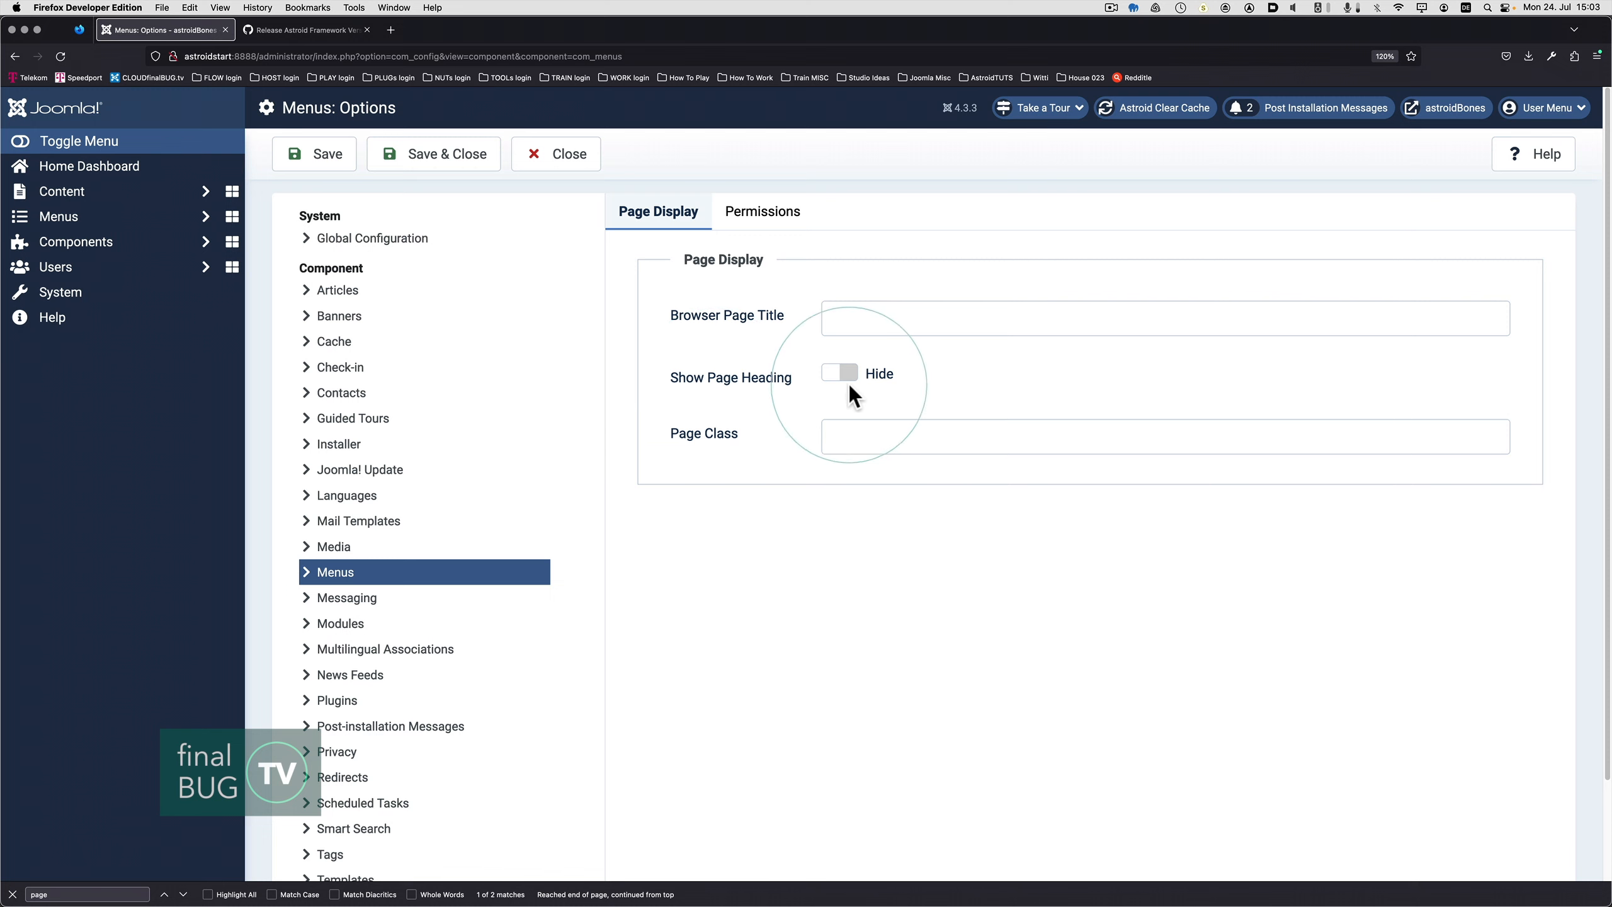
Switch to Safari and check the page headings on the Home, Fruits, Vegetables, Baskets, About and Login pages
{"action": "key", "text": "super+Tab"}
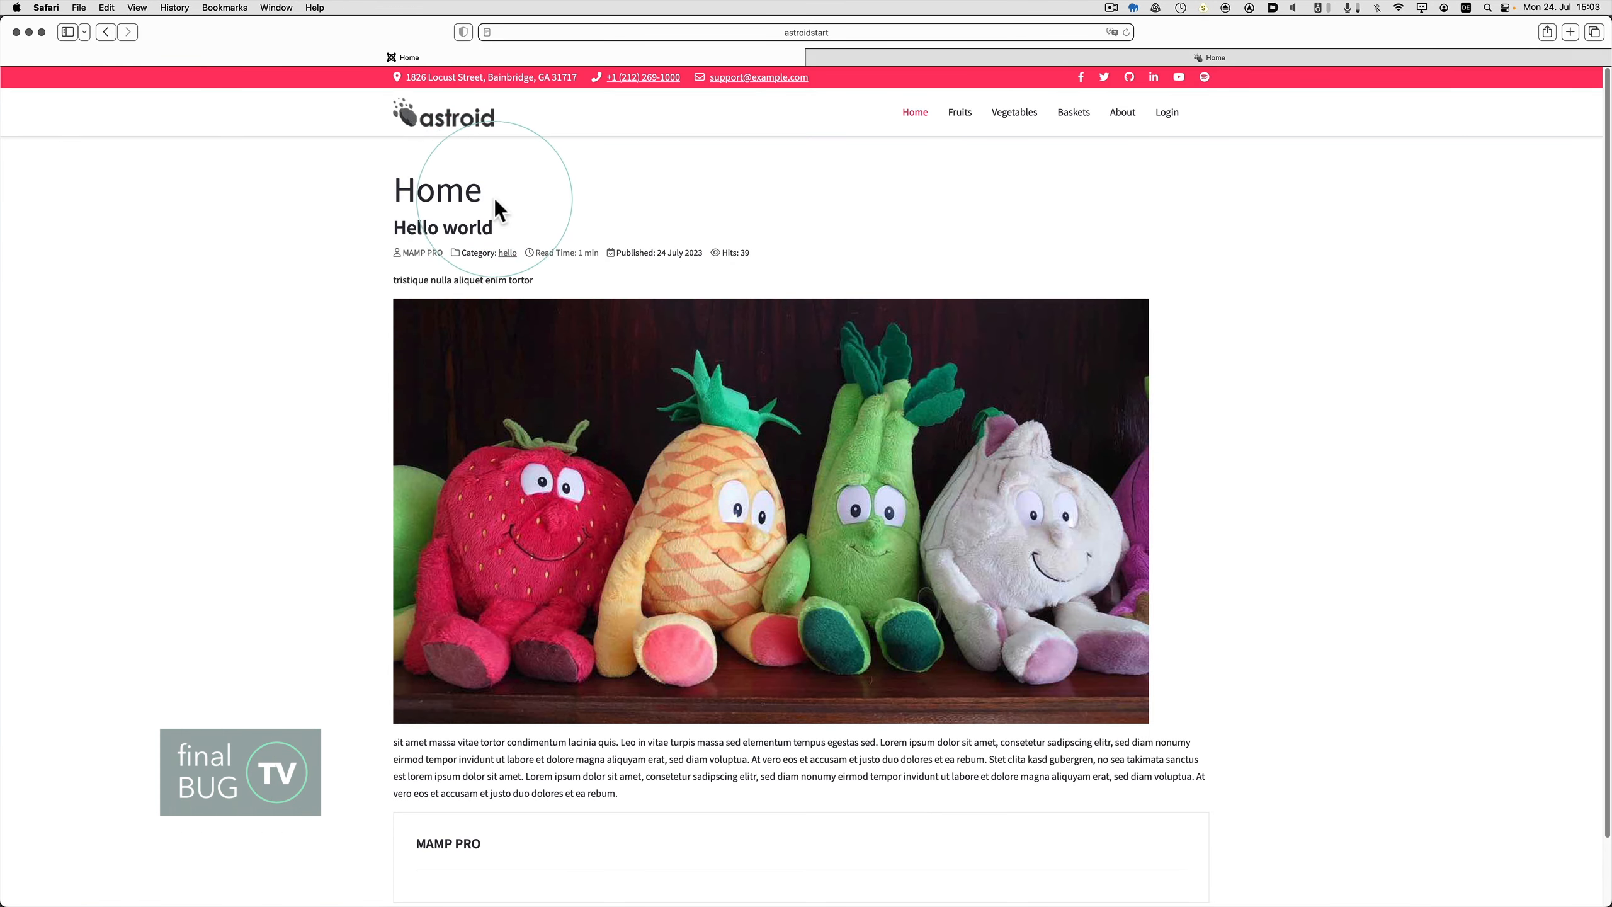
{"action": "left_click_drag", "start_coordinate": [473, 195], "coordinate": [394, 196]}
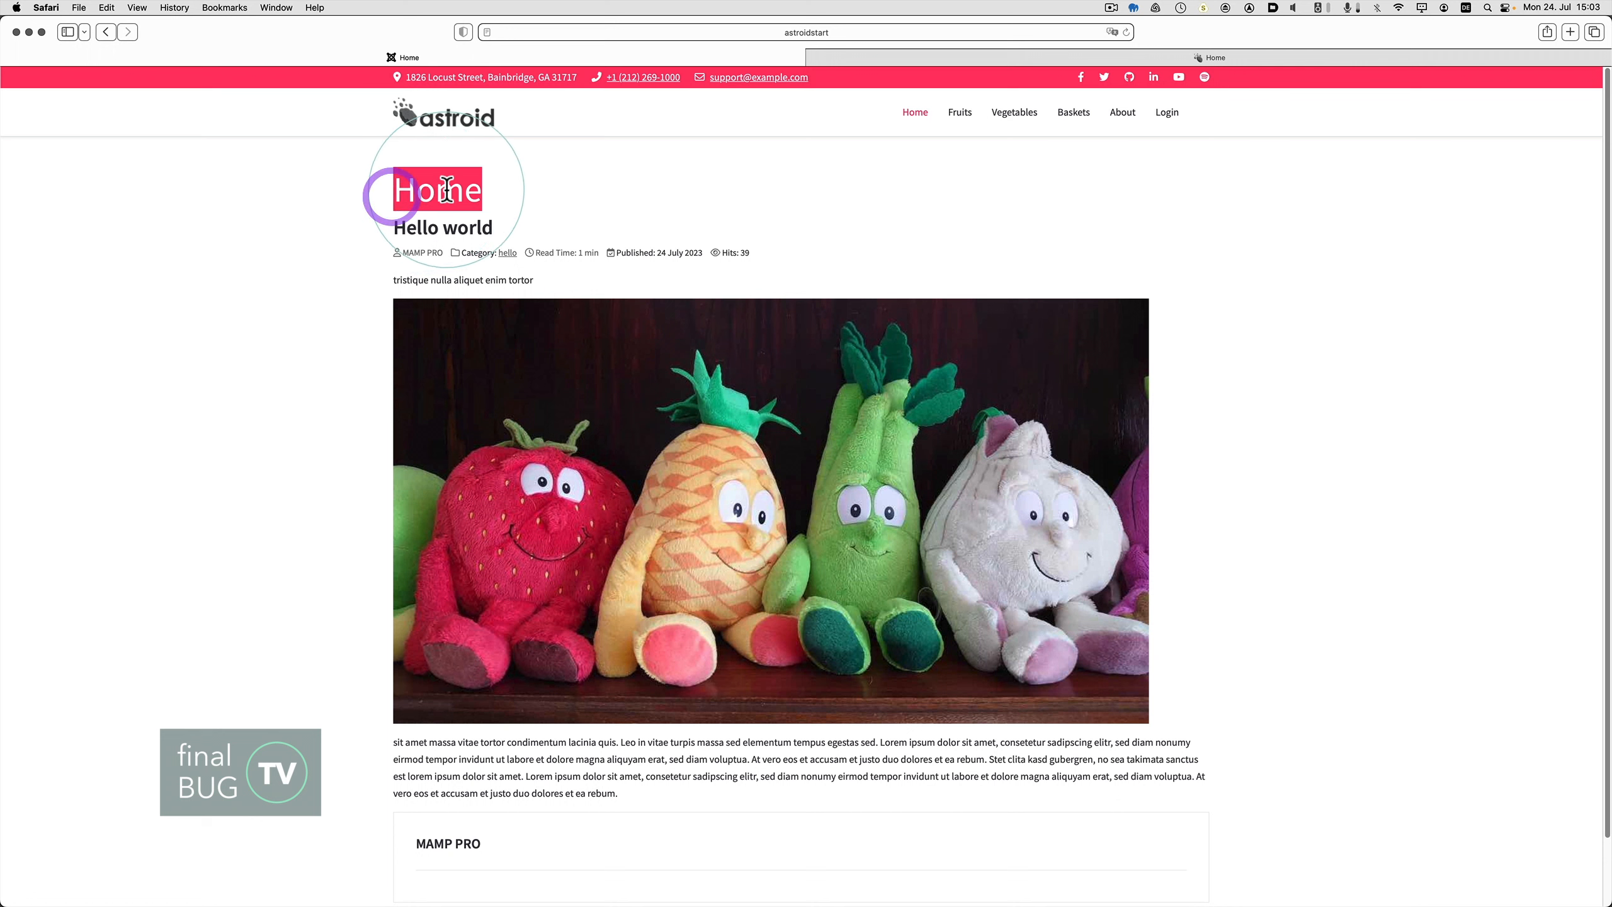
{"action": "left_click", "coordinate": [956, 114]}
{"action": "left_click", "coordinate": [1018, 116]}
{"action": "left_click", "coordinate": [1074, 115]}
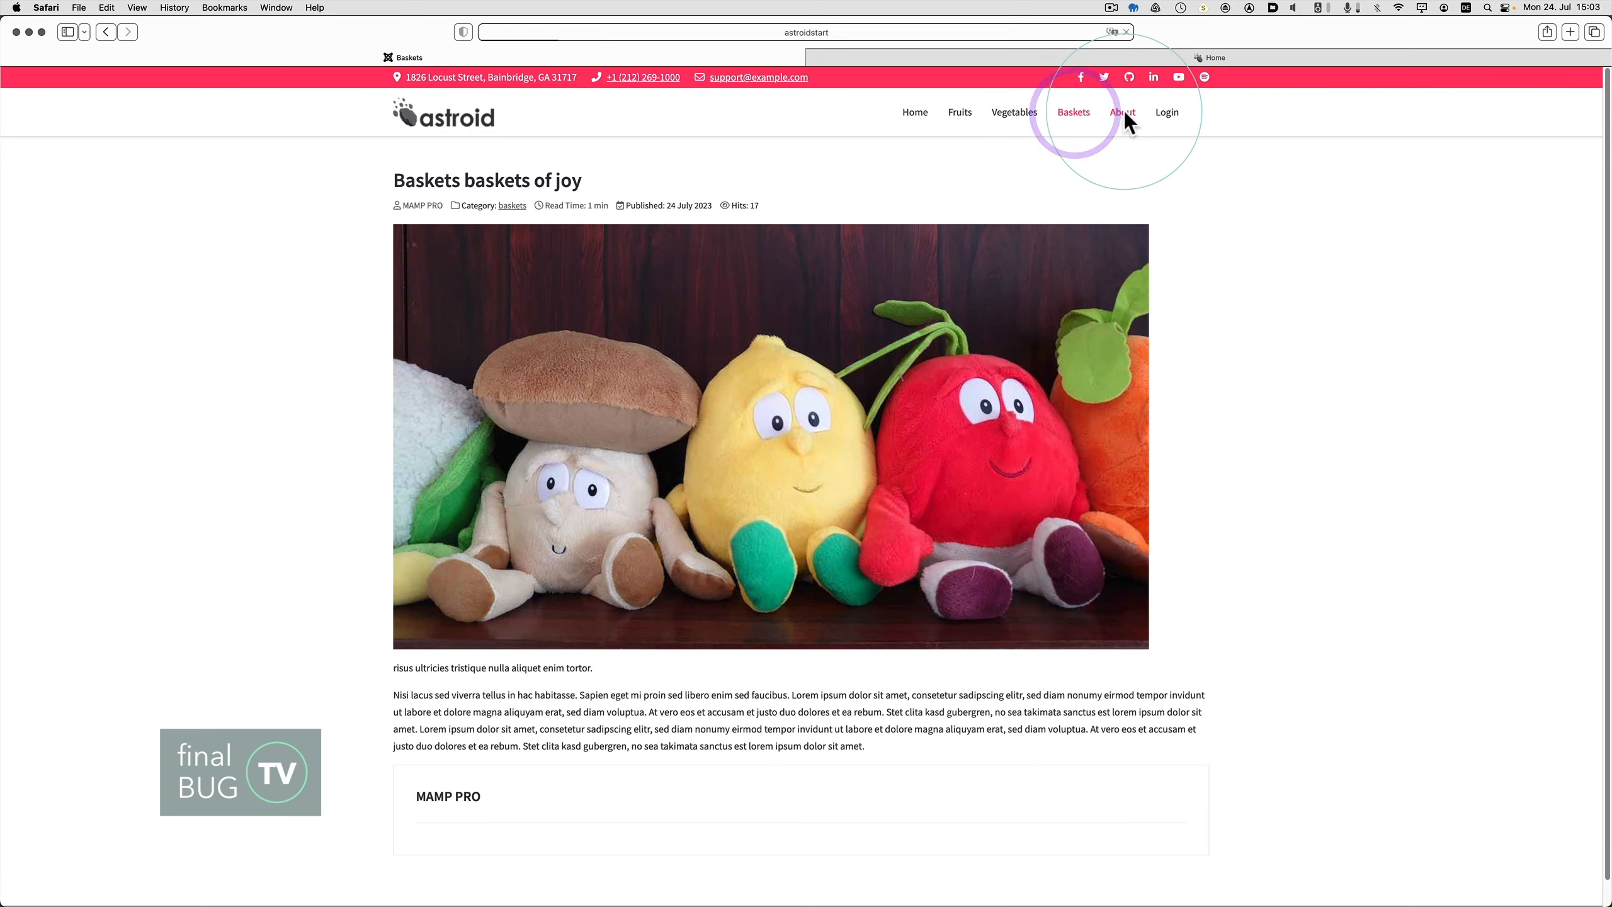
{"action": "left_click", "coordinate": [1124, 114]}
{"action": "left_click", "coordinate": [1168, 114]}
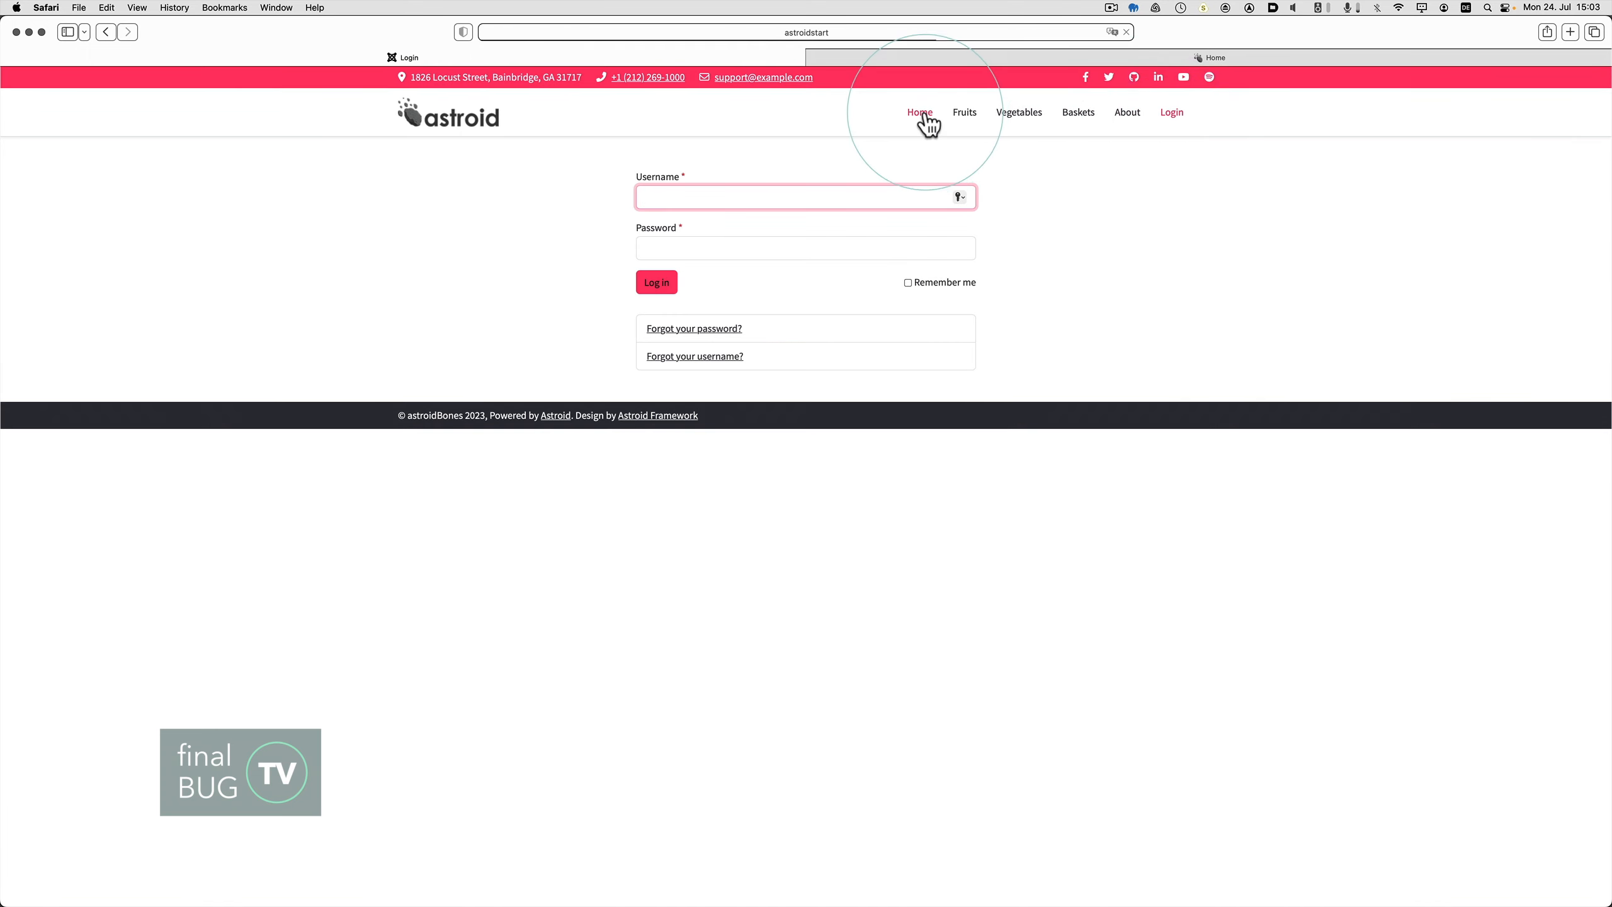
{"action": "left_click", "coordinate": [923, 114]}
Set Show Page Heading to Show in the Menus component's options in Firefox and save the configuration
{"action": "key", "text": "super+Tab"}
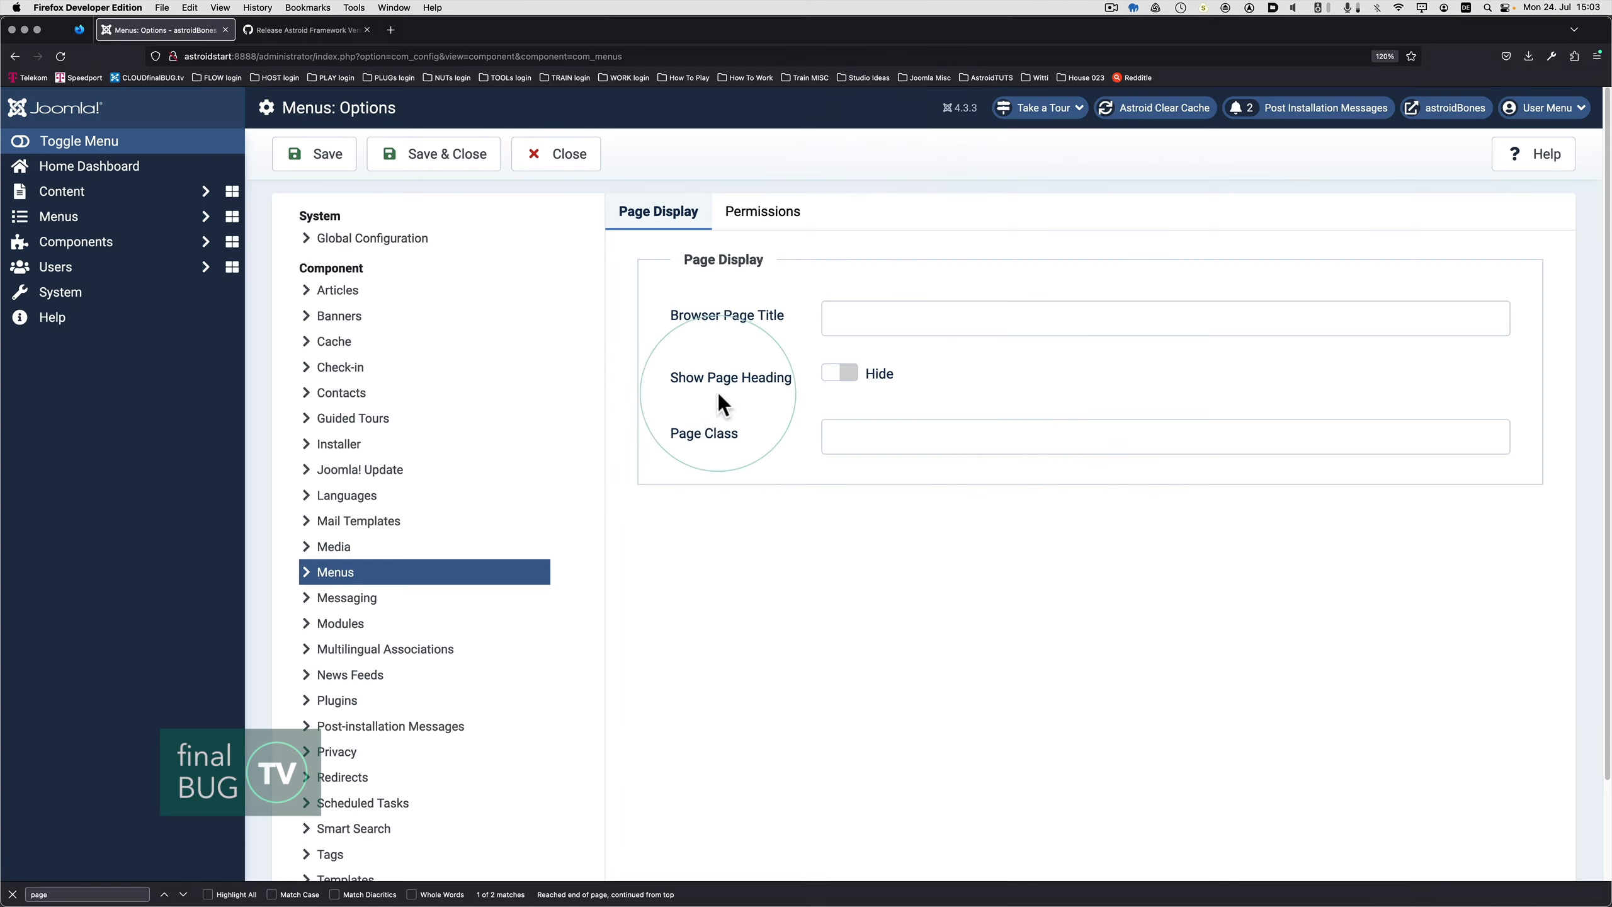
{"action": "left_click", "coordinate": [844, 381]}
{"action": "left_click", "coordinate": [309, 159]}
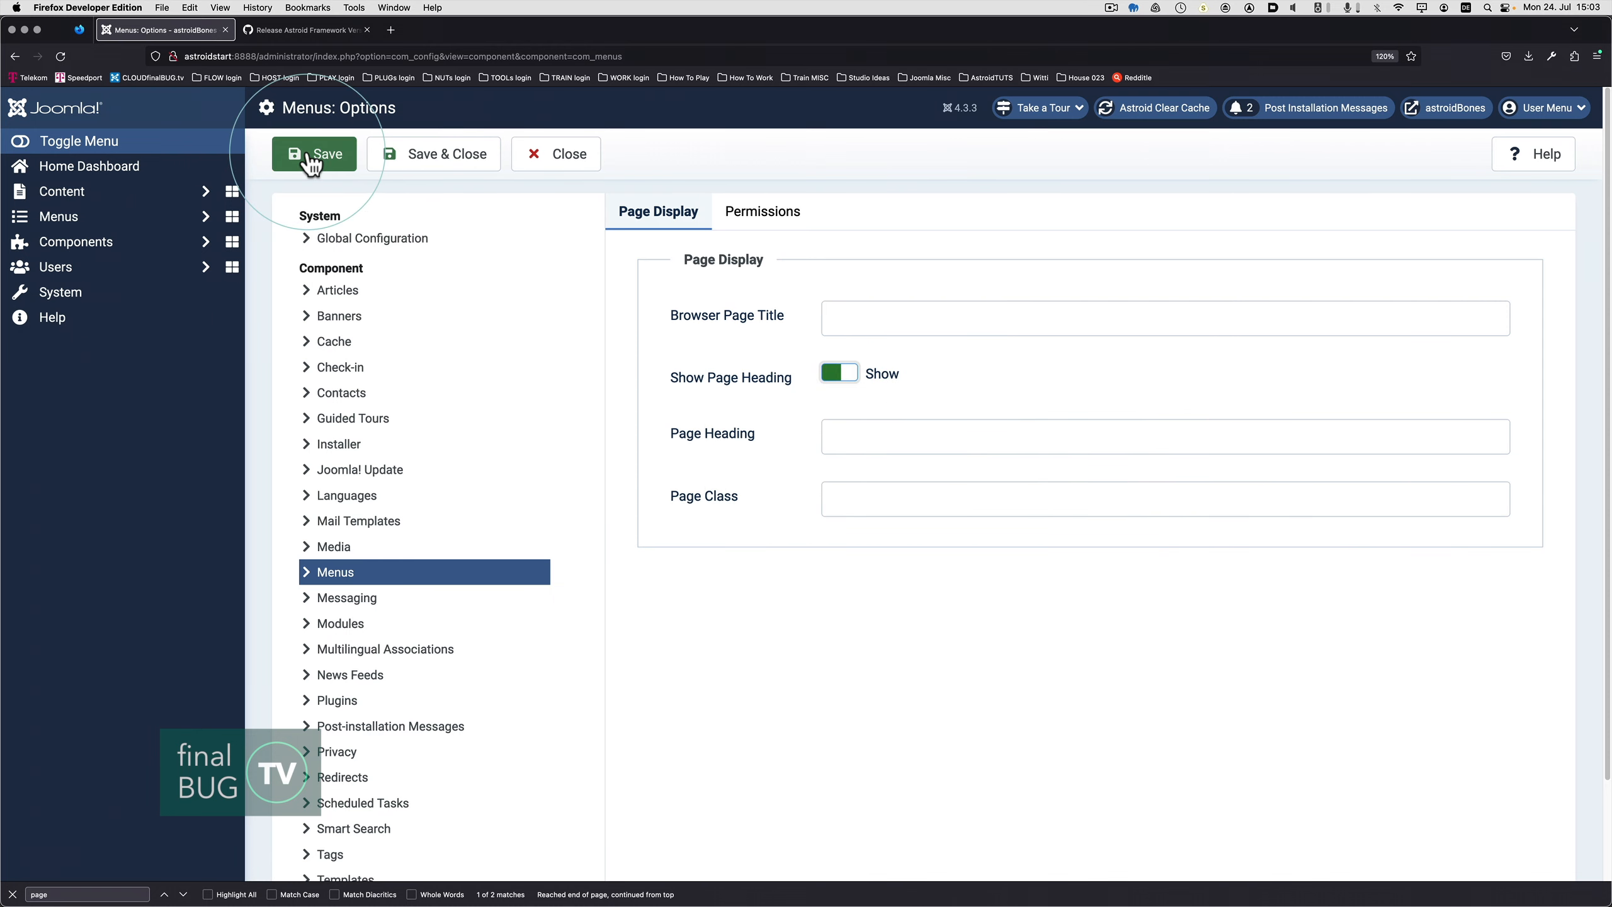
Reload the site in Safari and examine the page heading on each page from Home through Login
{"action": "key", "text": "super+Tab"}
{"action": "key", "text": "super+r"}
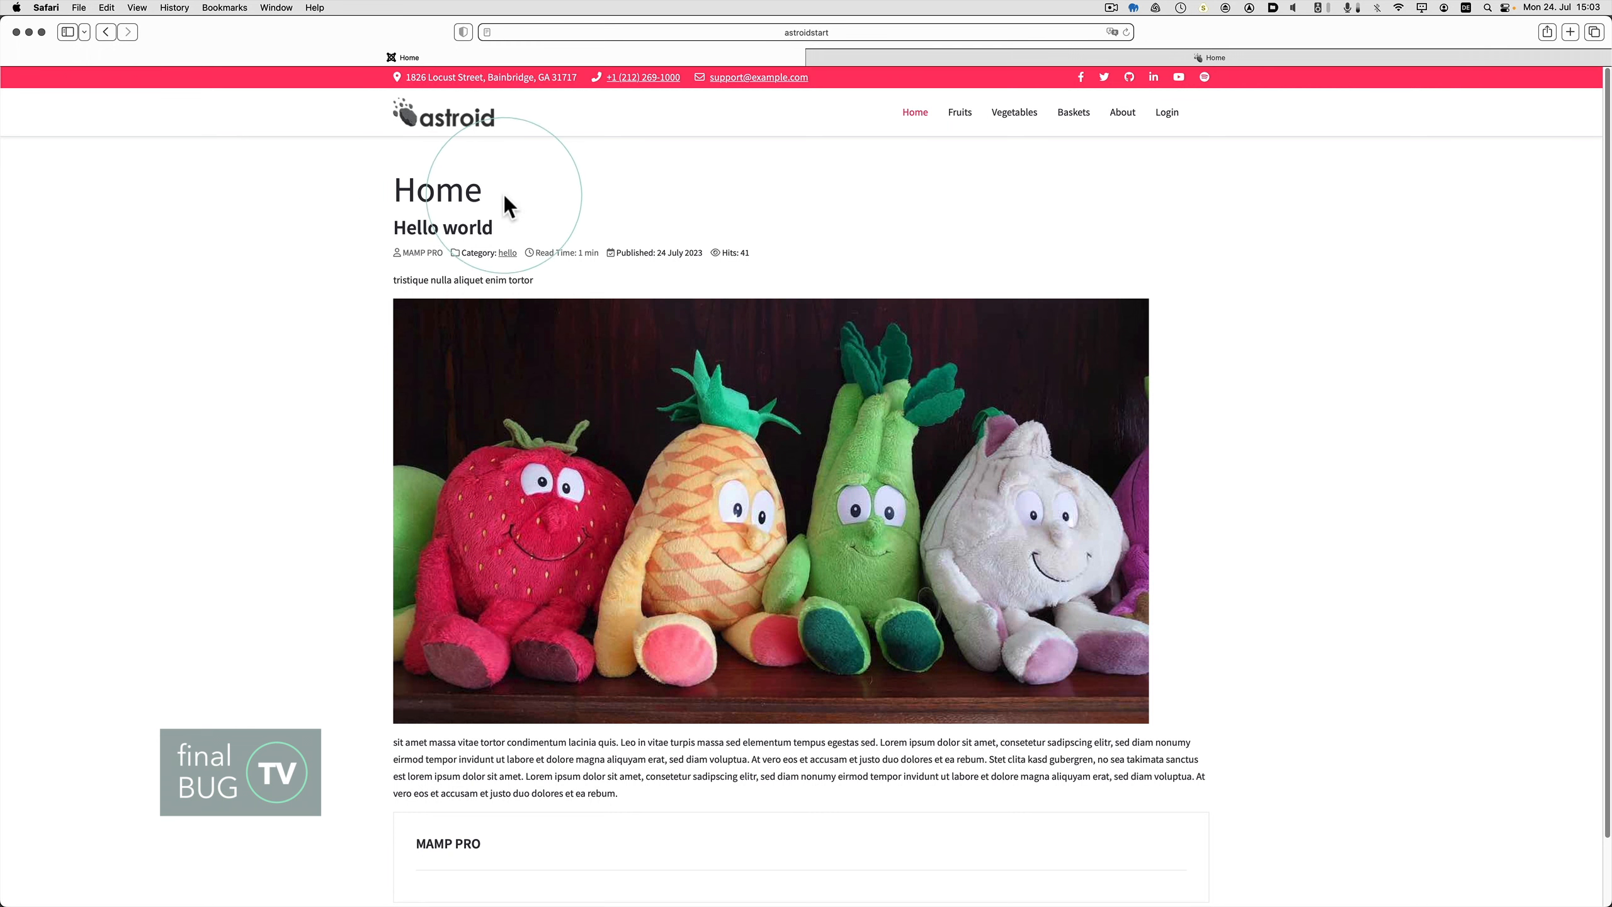
{"action": "double_click", "coordinate": [457, 191]}
{"action": "left_click", "coordinate": [960, 112]}
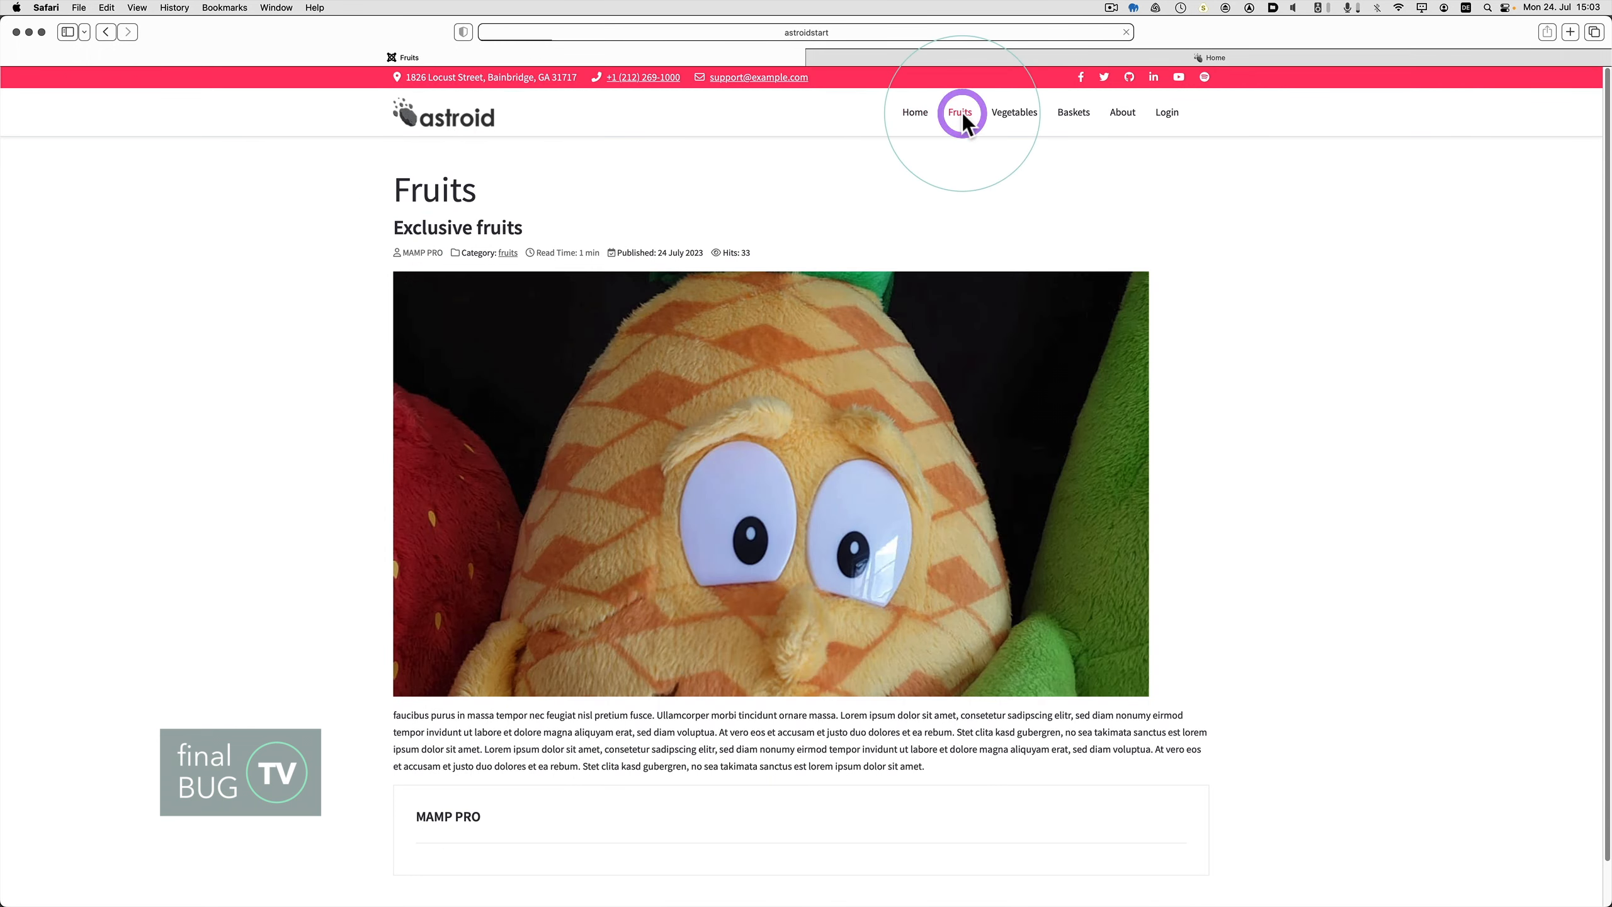
{"action": "left_click", "coordinate": [1021, 115]}
{"action": "left_click", "coordinate": [1073, 115]}
{"action": "left_click", "coordinate": [1123, 115]}
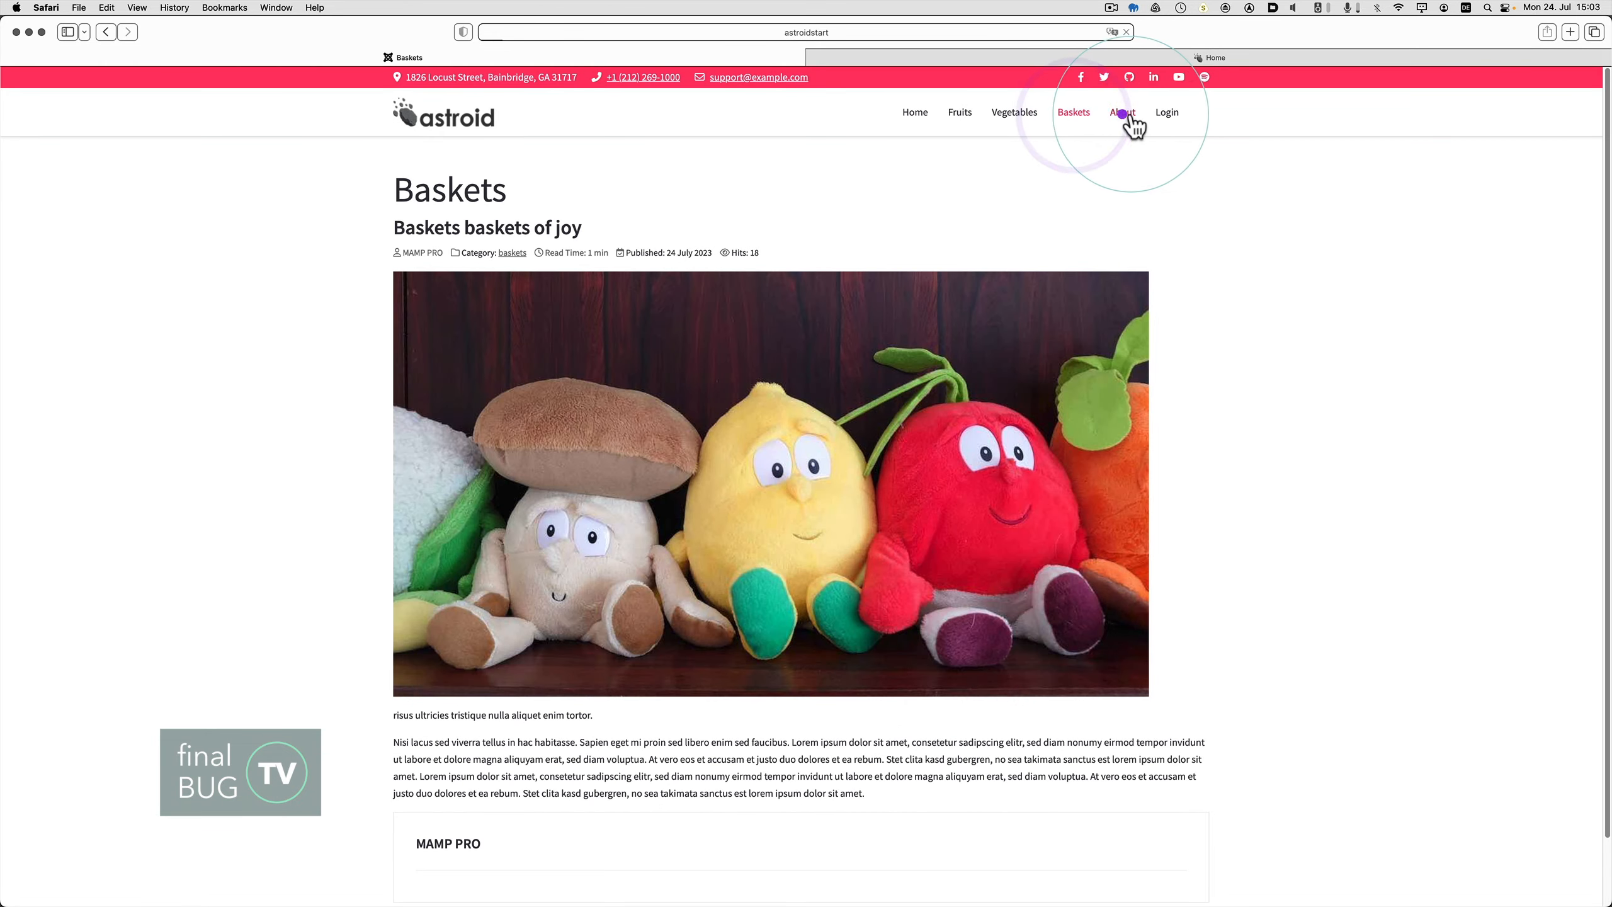
{"action": "left_click", "coordinate": [1171, 114]}
{"action": "left_click_drag", "start_coordinate": [736, 192], "coordinate": [543, 206]}
{"action": "left_click", "coordinate": [500, 231]}
Close the Menus options in Firefox, change the Login menu item's title to LoginX and save the item
{"action": "key", "text": "super+Tab"}
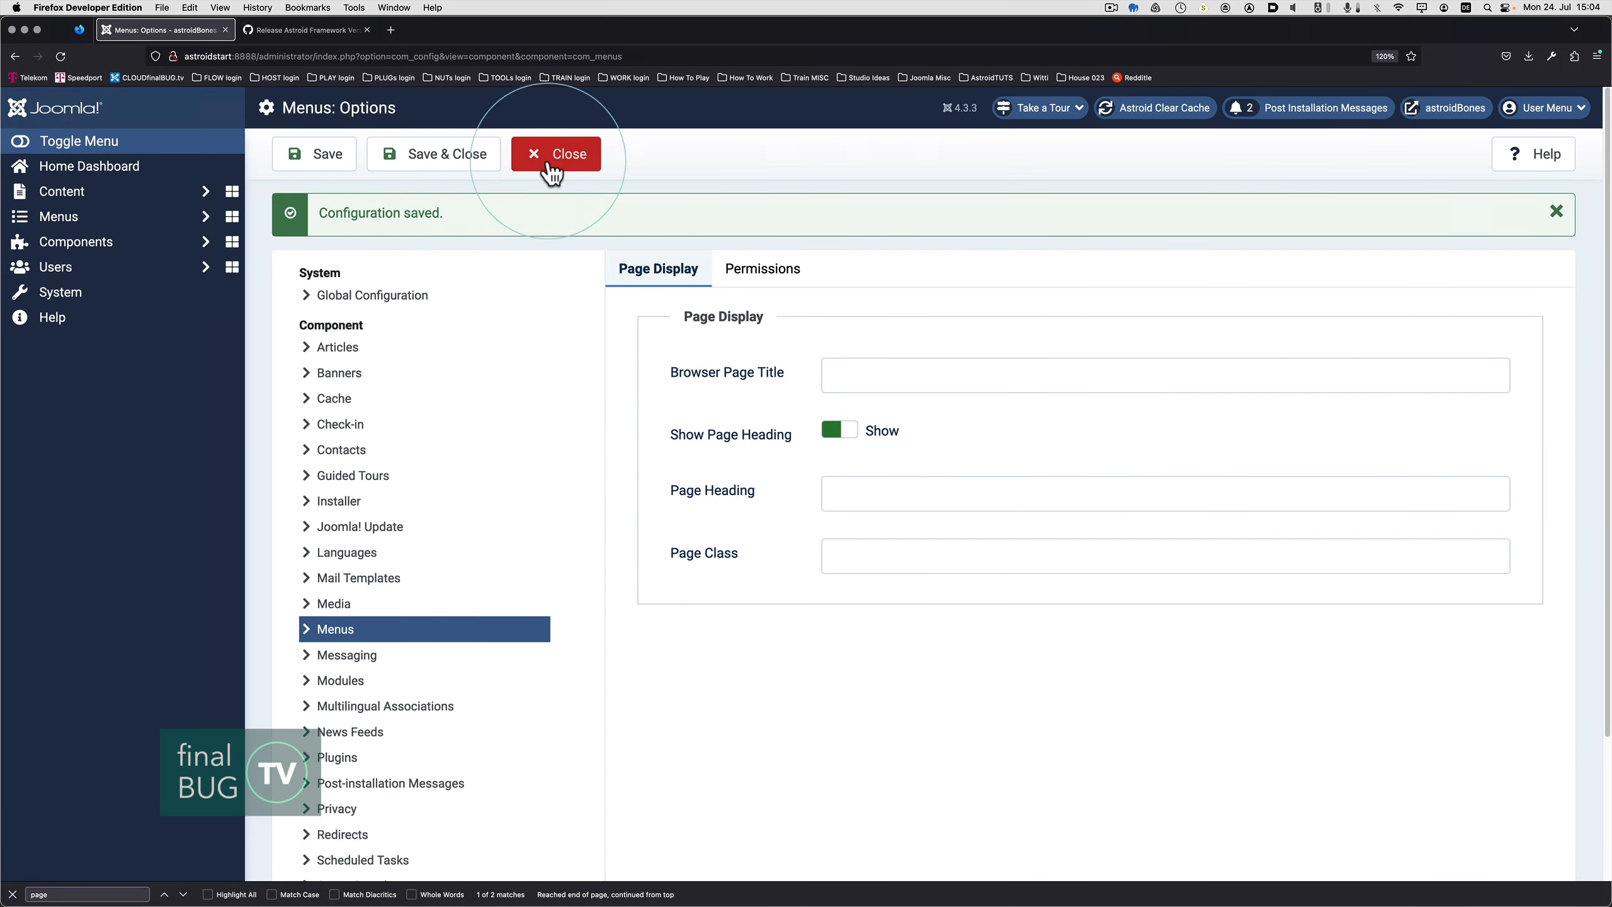
{"action": "left_click", "coordinate": [564, 162]}
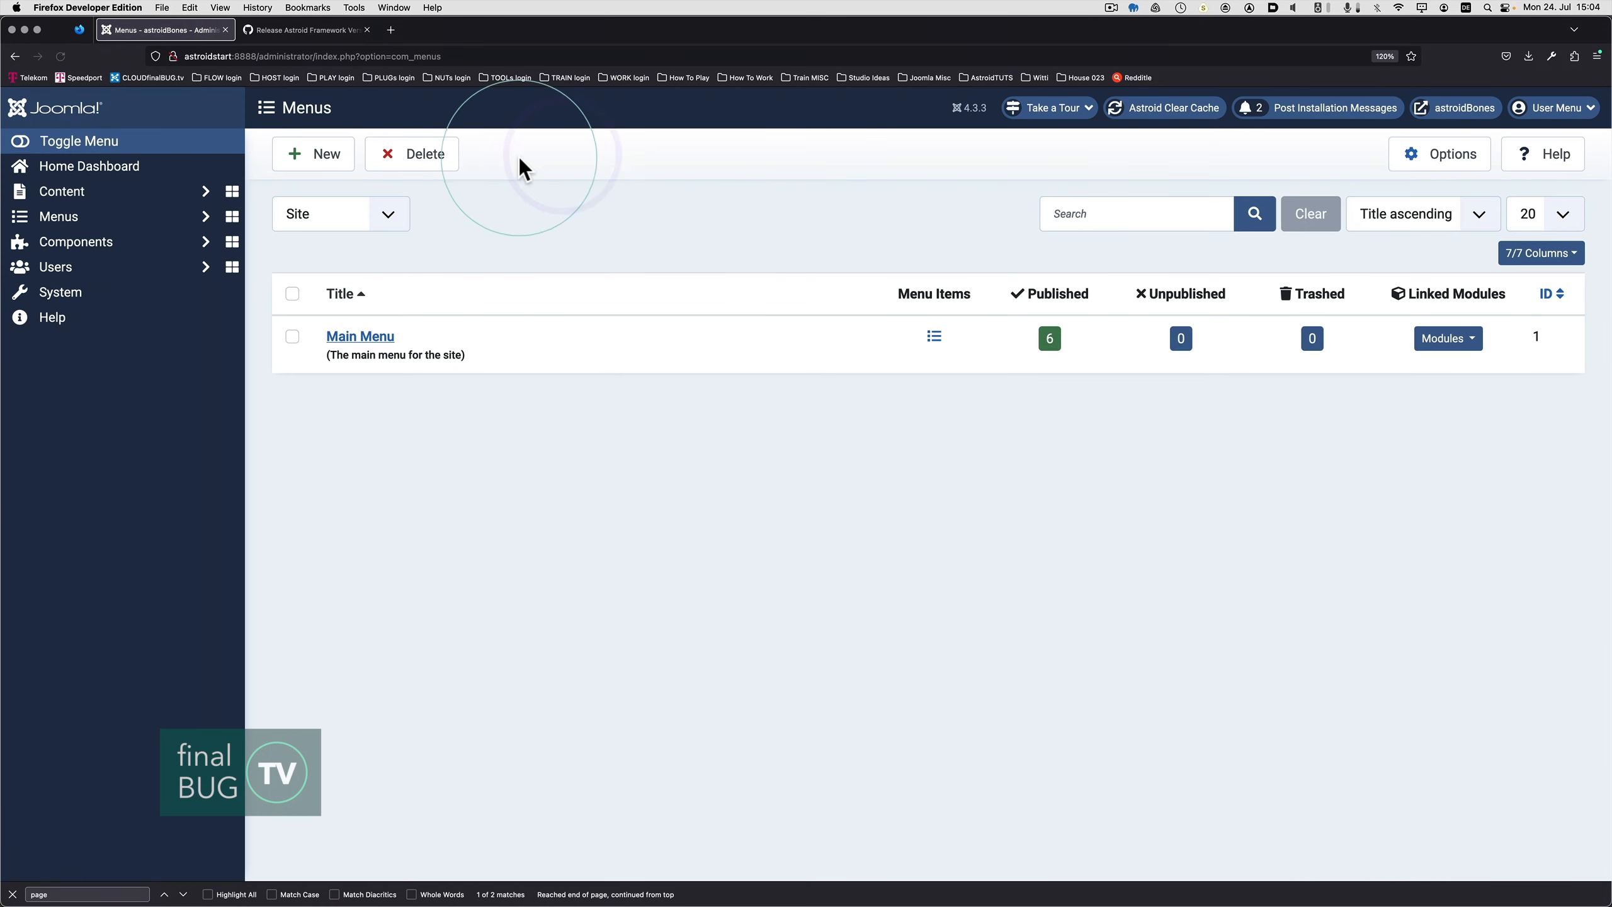
{"action": "left_click", "coordinate": [101, 170]}
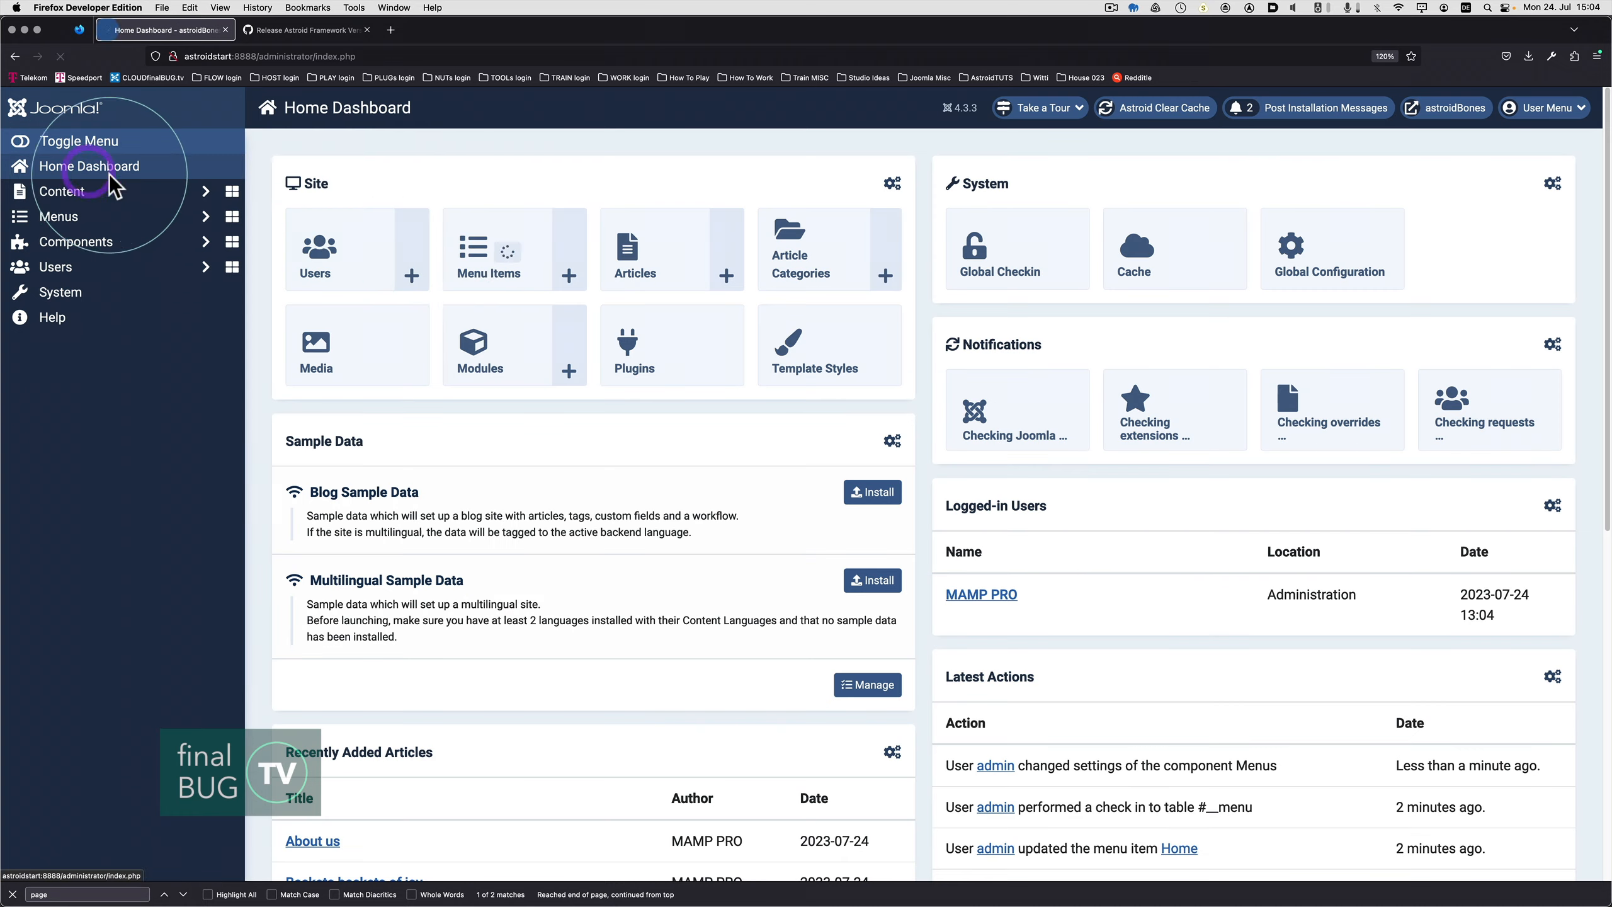
{"action": "left_click", "coordinate": [529, 260]}
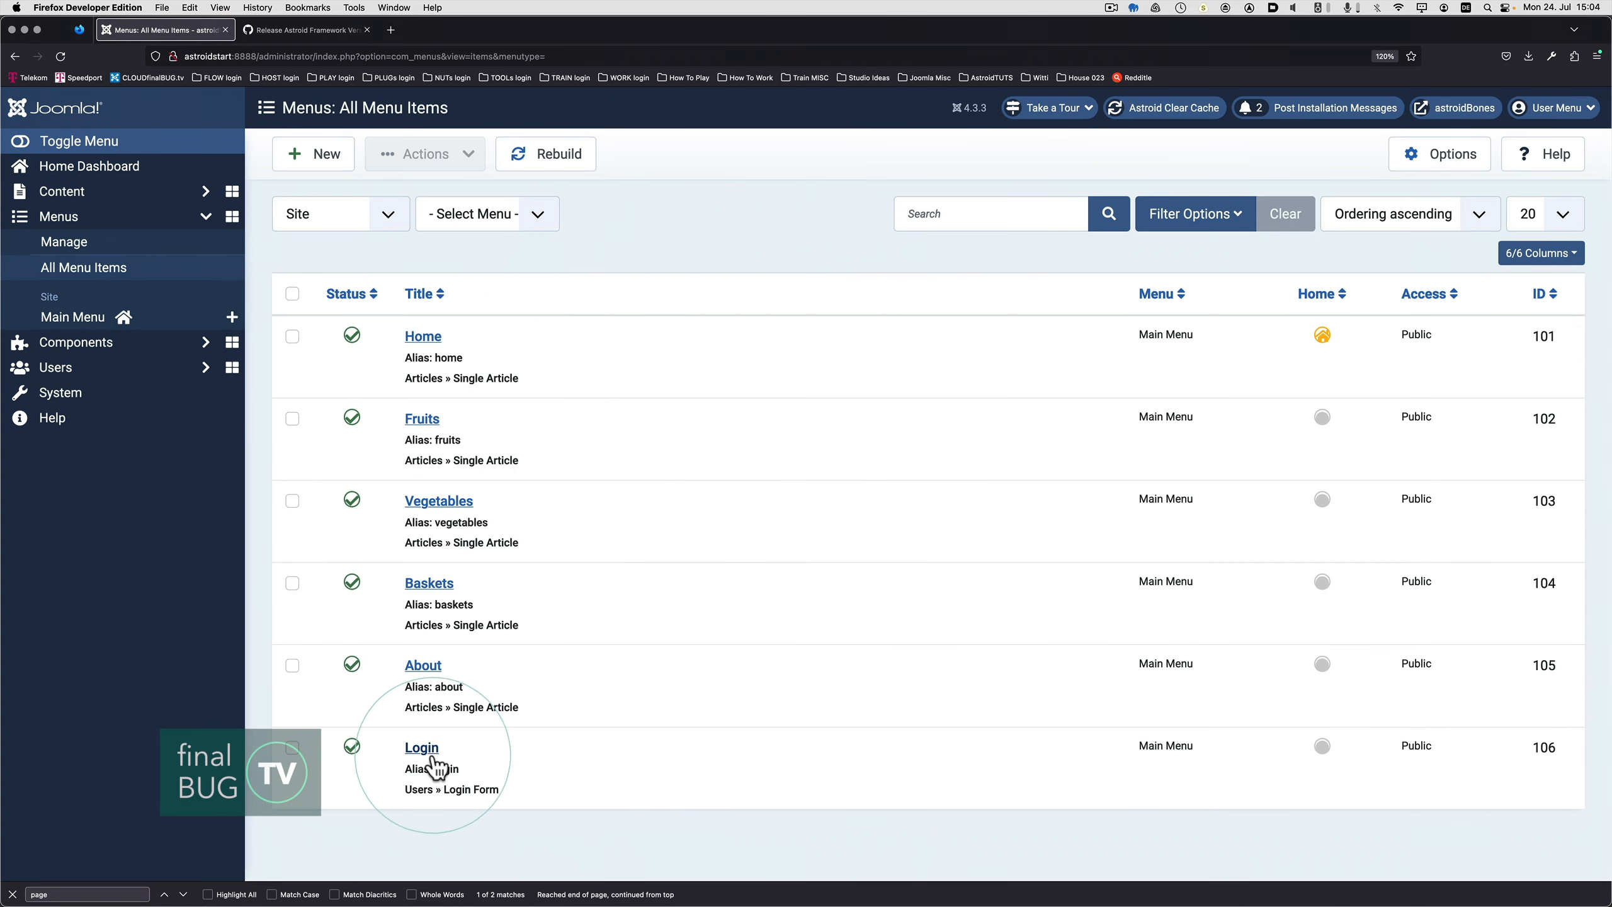
{"action": "left_click", "coordinate": [423, 749]}
{"action": "left_click", "coordinate": [105, 253]}
{"action": "type", "text": "X"}
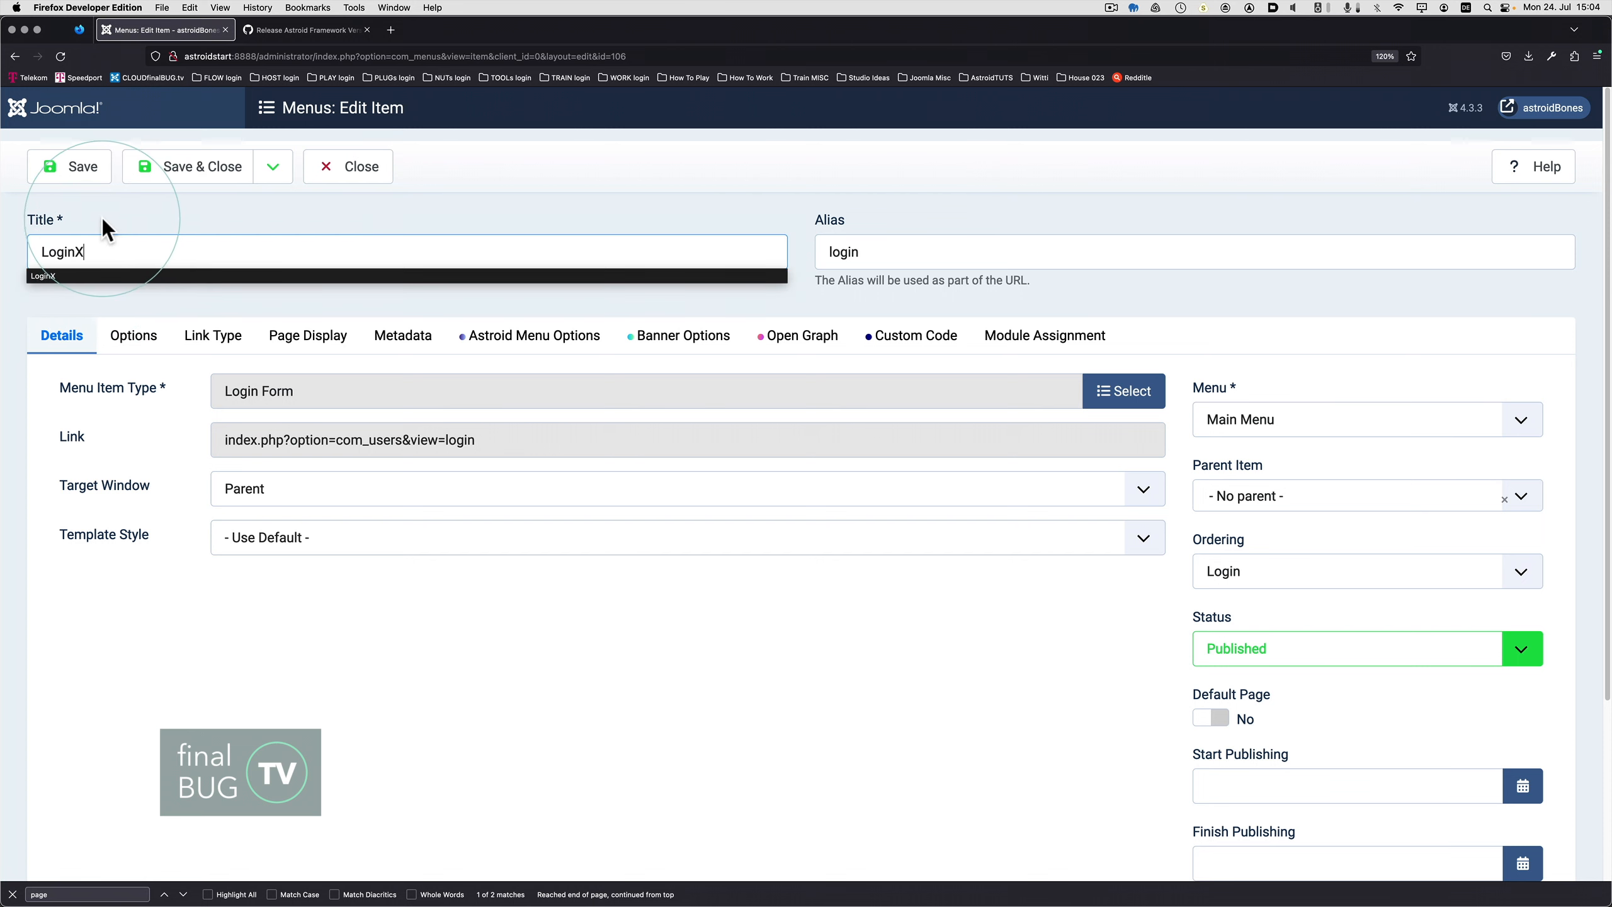
{"action": "left_click", "coordinate": [73, 170]}
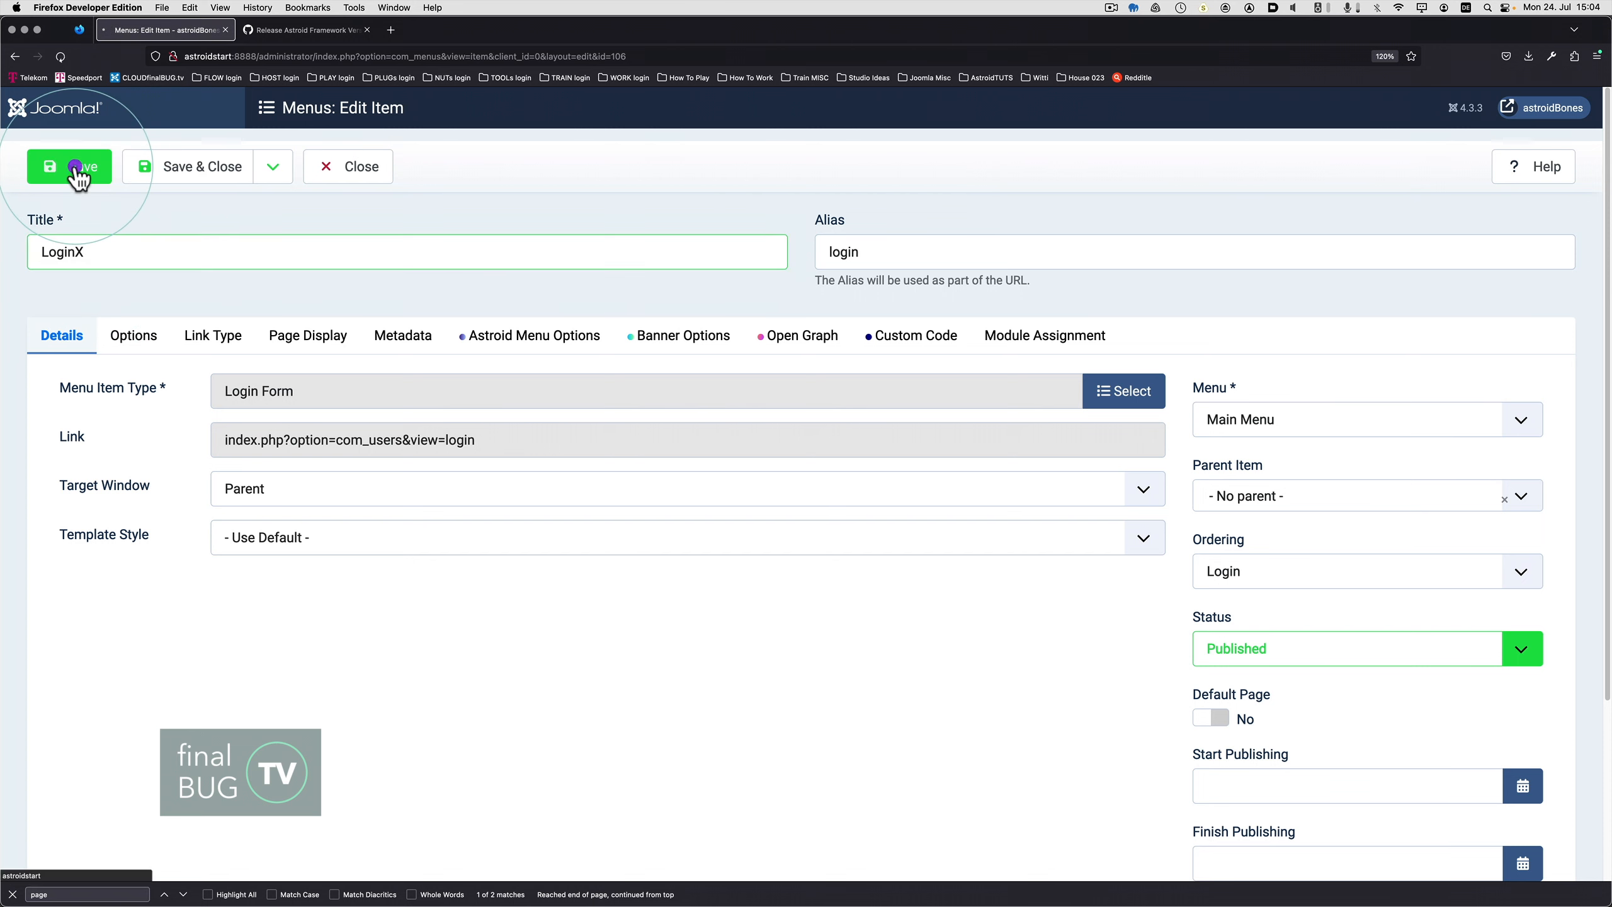
Reload the login page in Safari to check its heading and menu label, and return to the Home page
{"action": "key", "text": "super+Tab"}
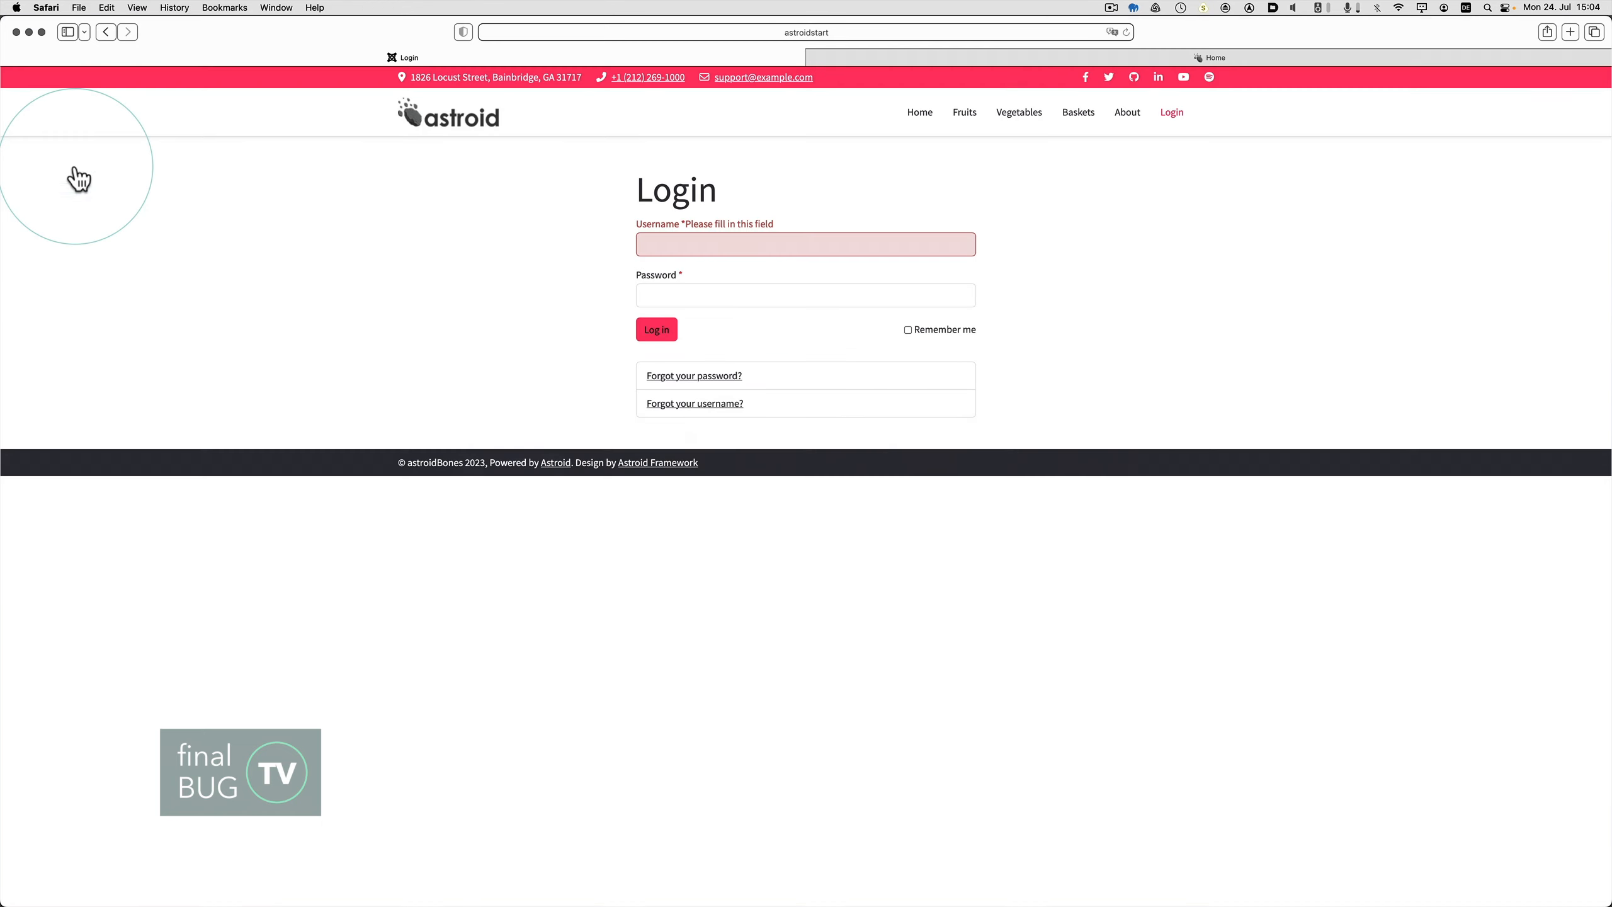
{"action": "key", "text": "super+r"}
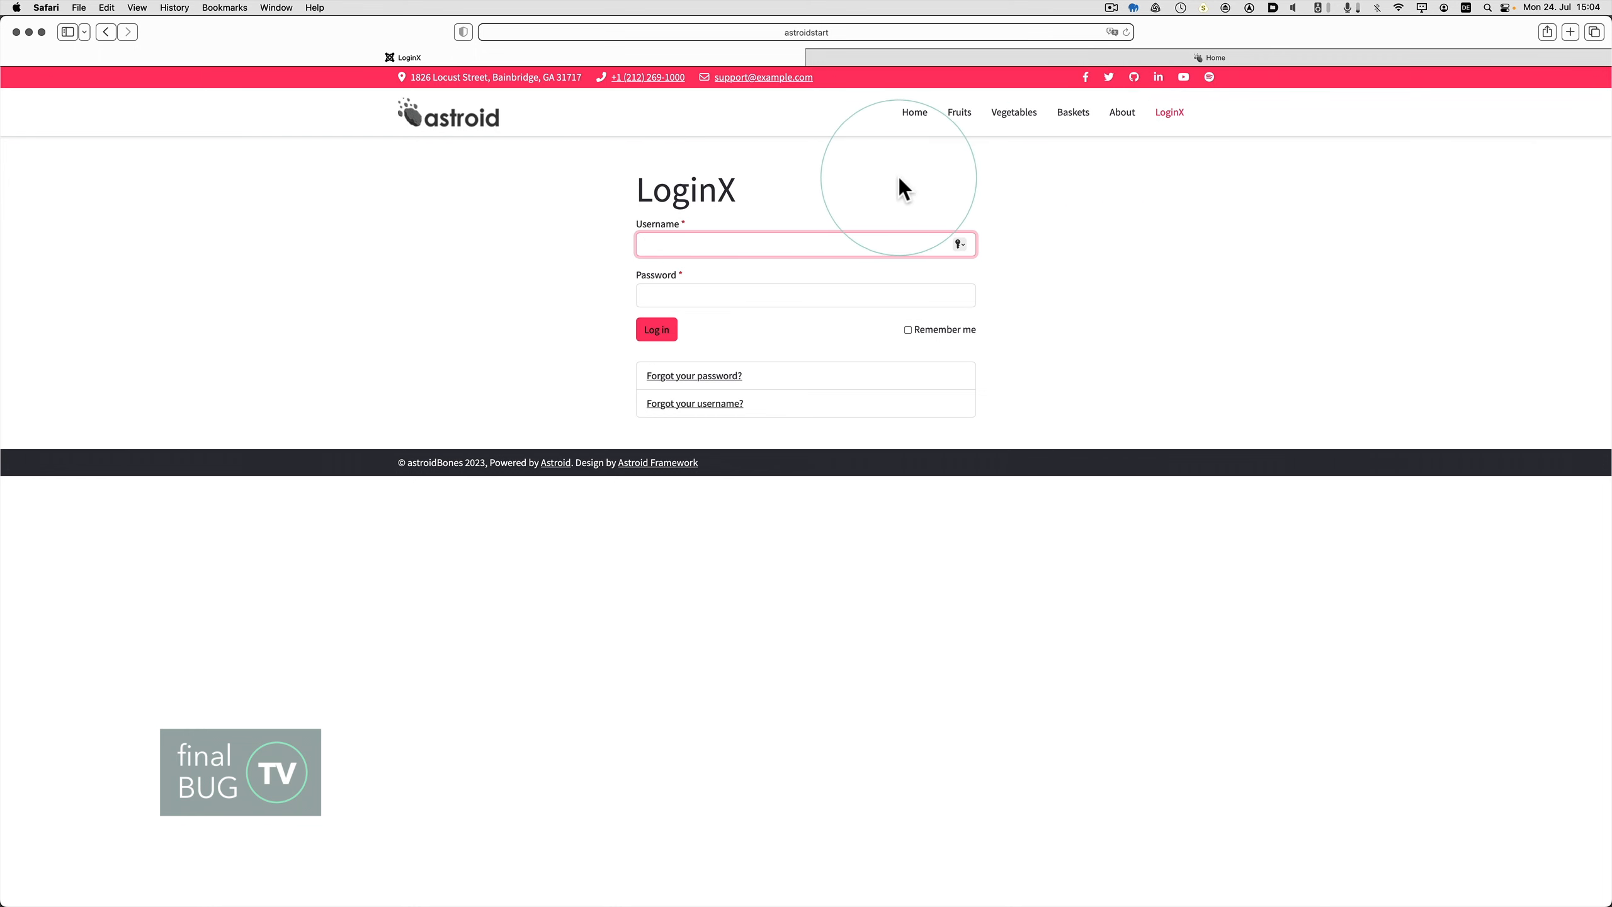
{"action": "left_click", "coordinate": [914, 114]}
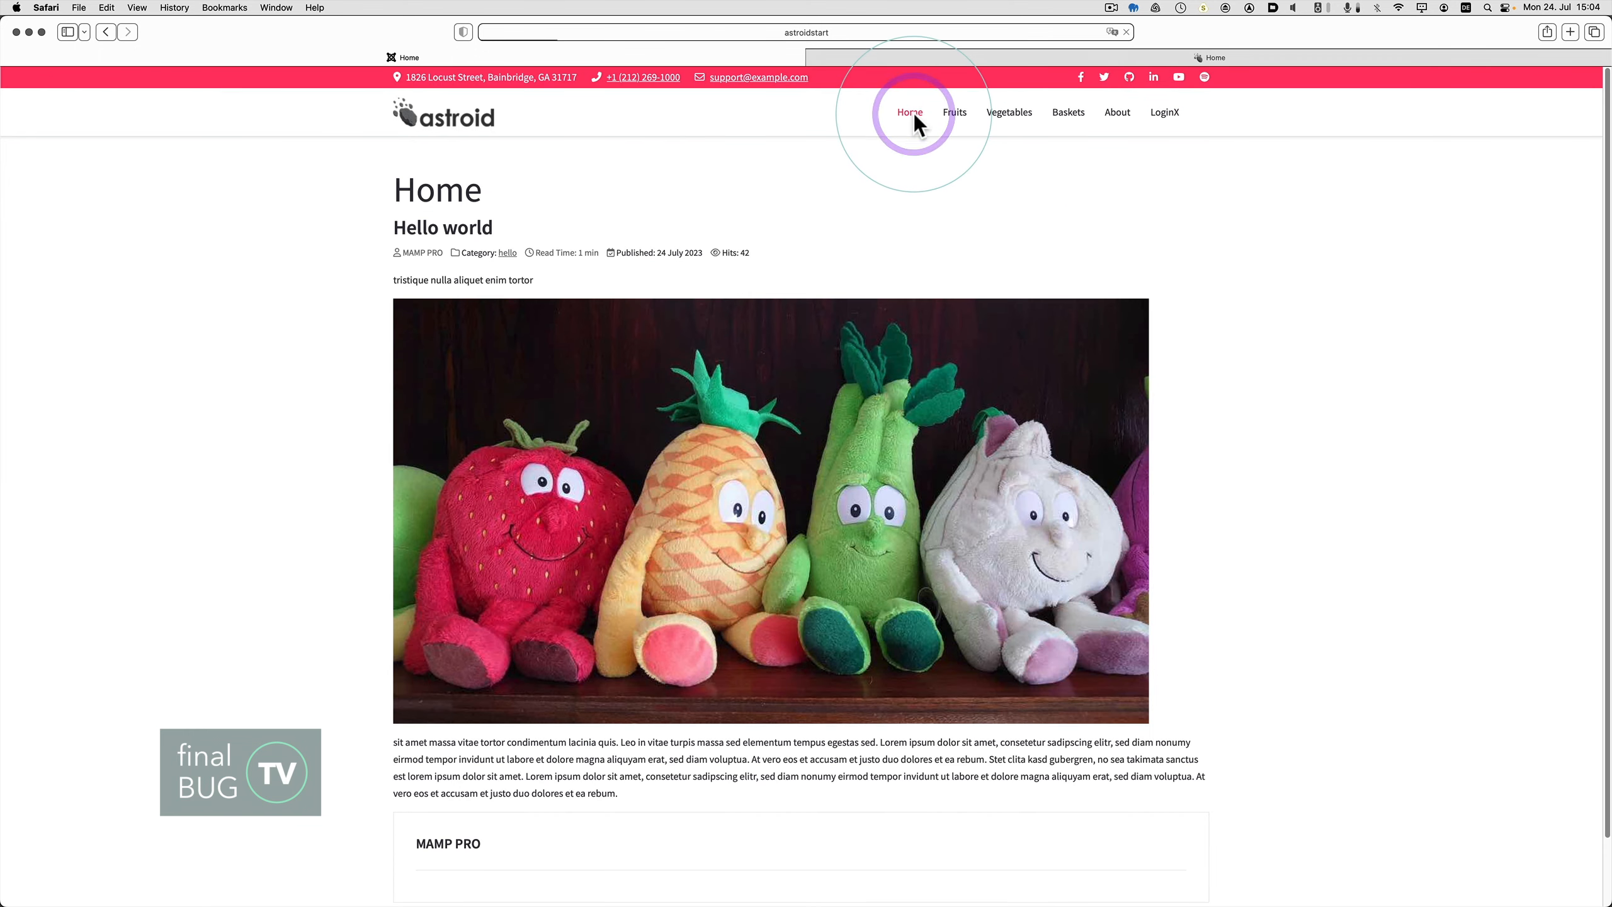
Set the login form menu item's title back to Login in Firefox, then save and close it
{"action": "key", "text": "super+Tab"}
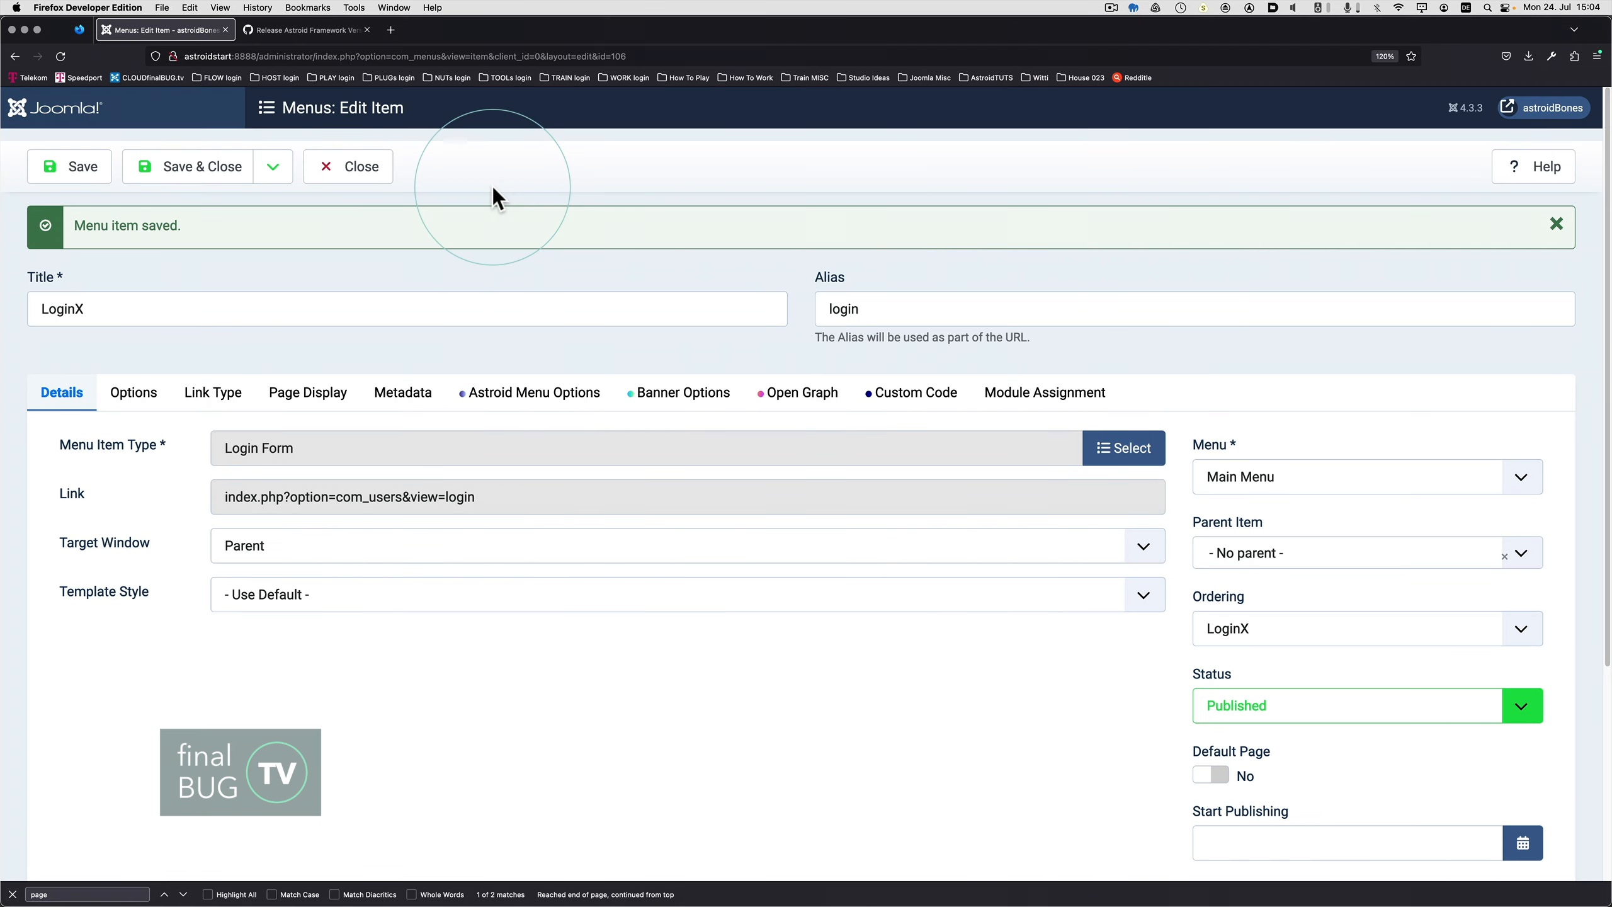
{"action": "left_click", "coordinate": [134, 309]}
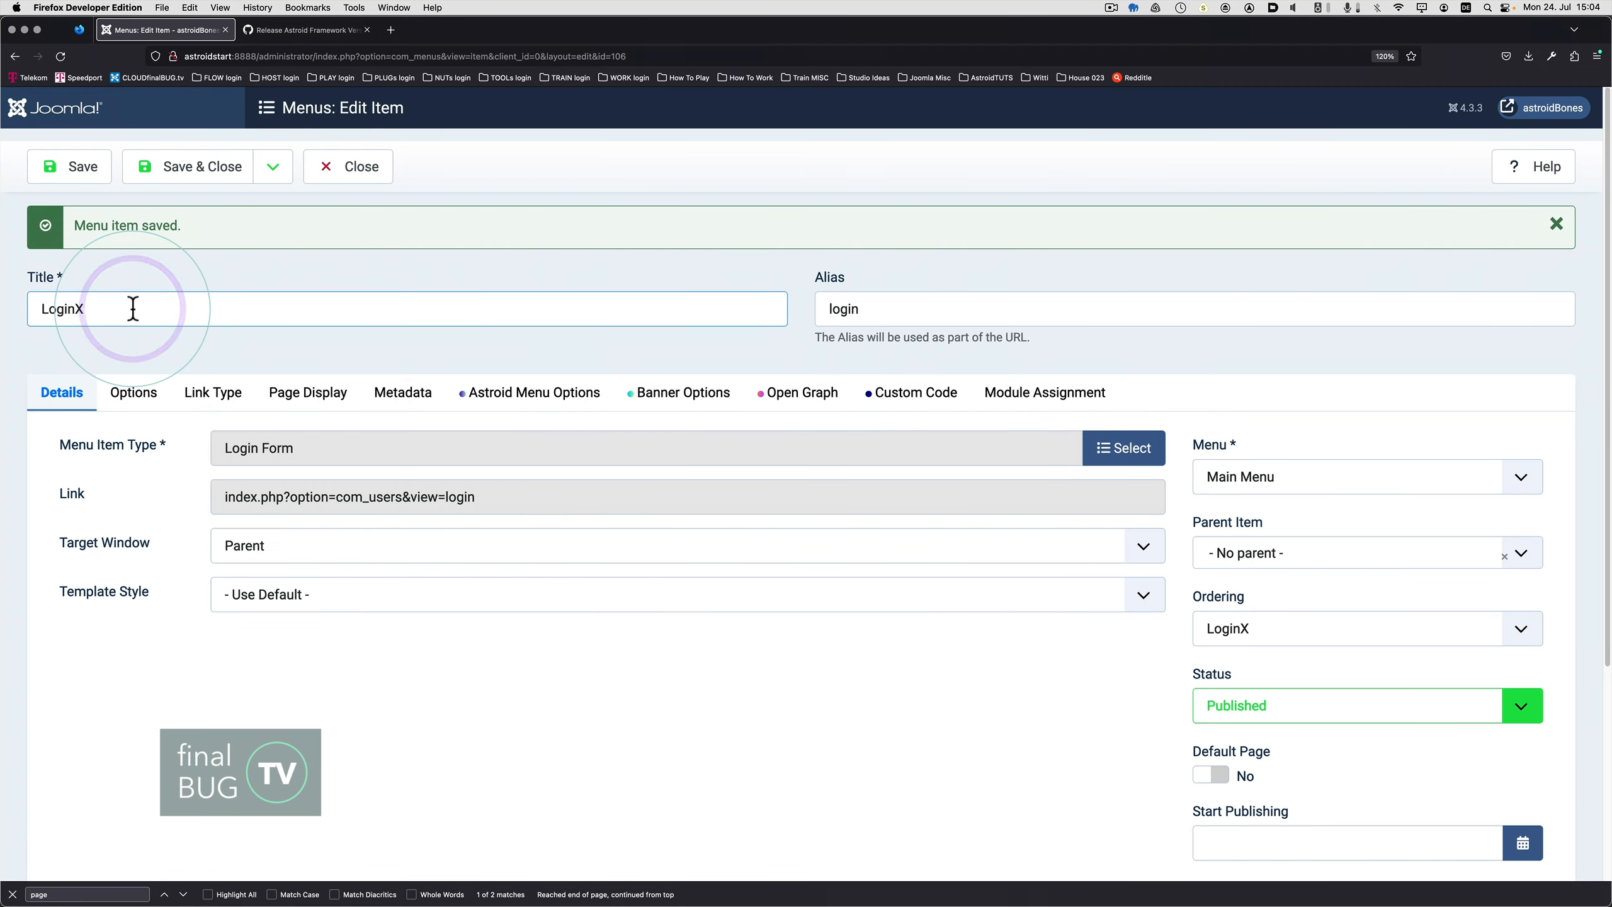
{"action": "key", "text": "BackSpace"}
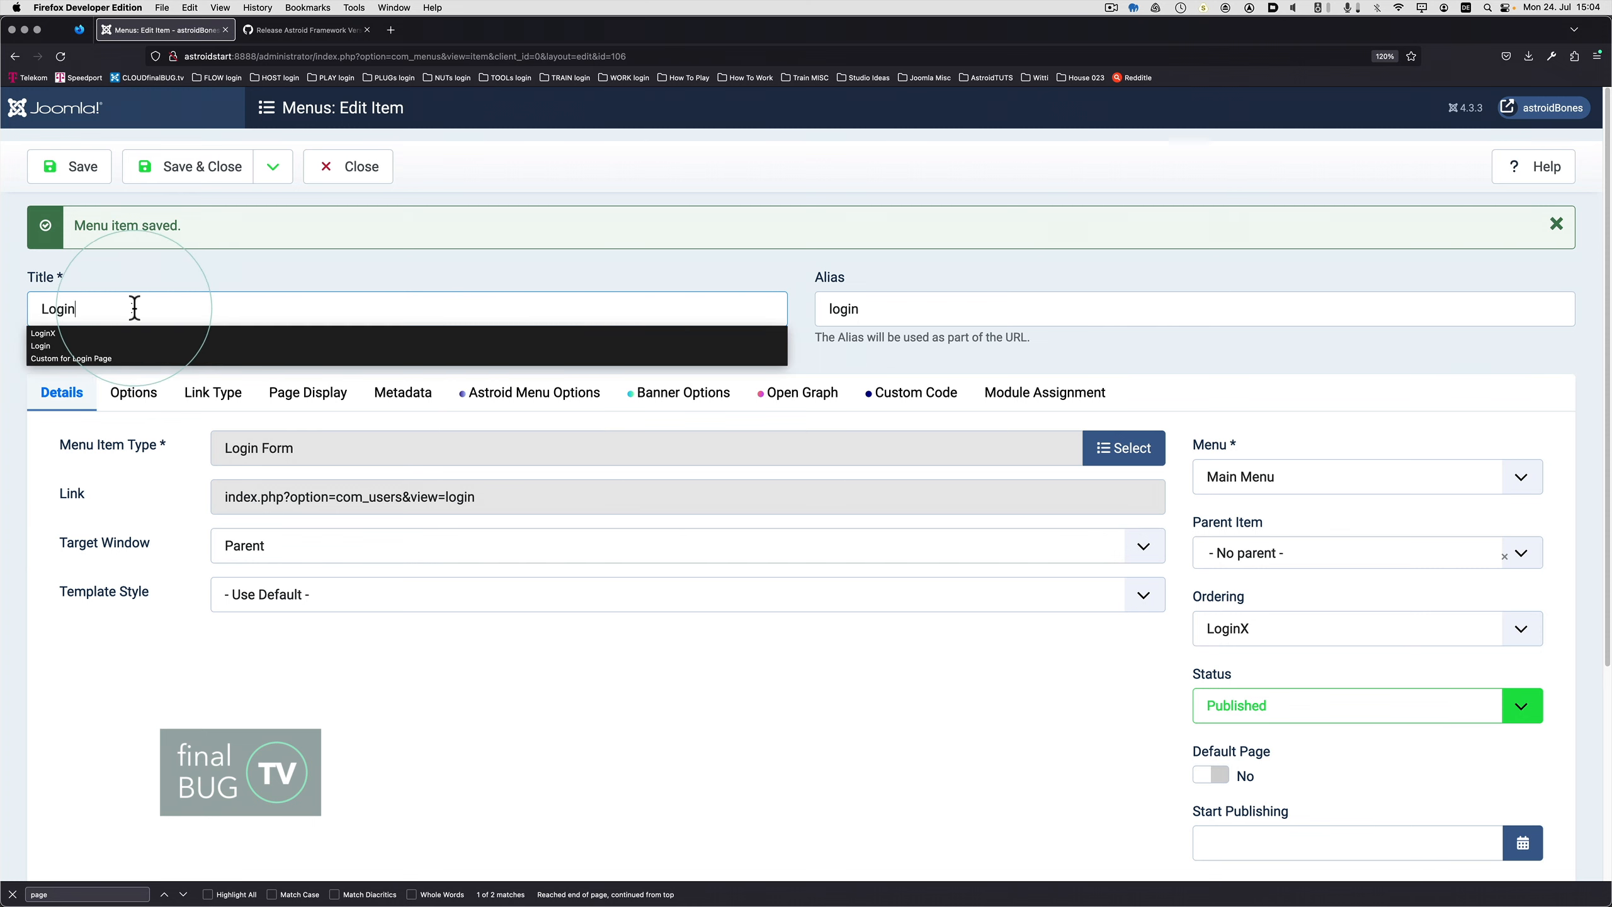
{"action": "left_click", "coordinate": [173, 166]}
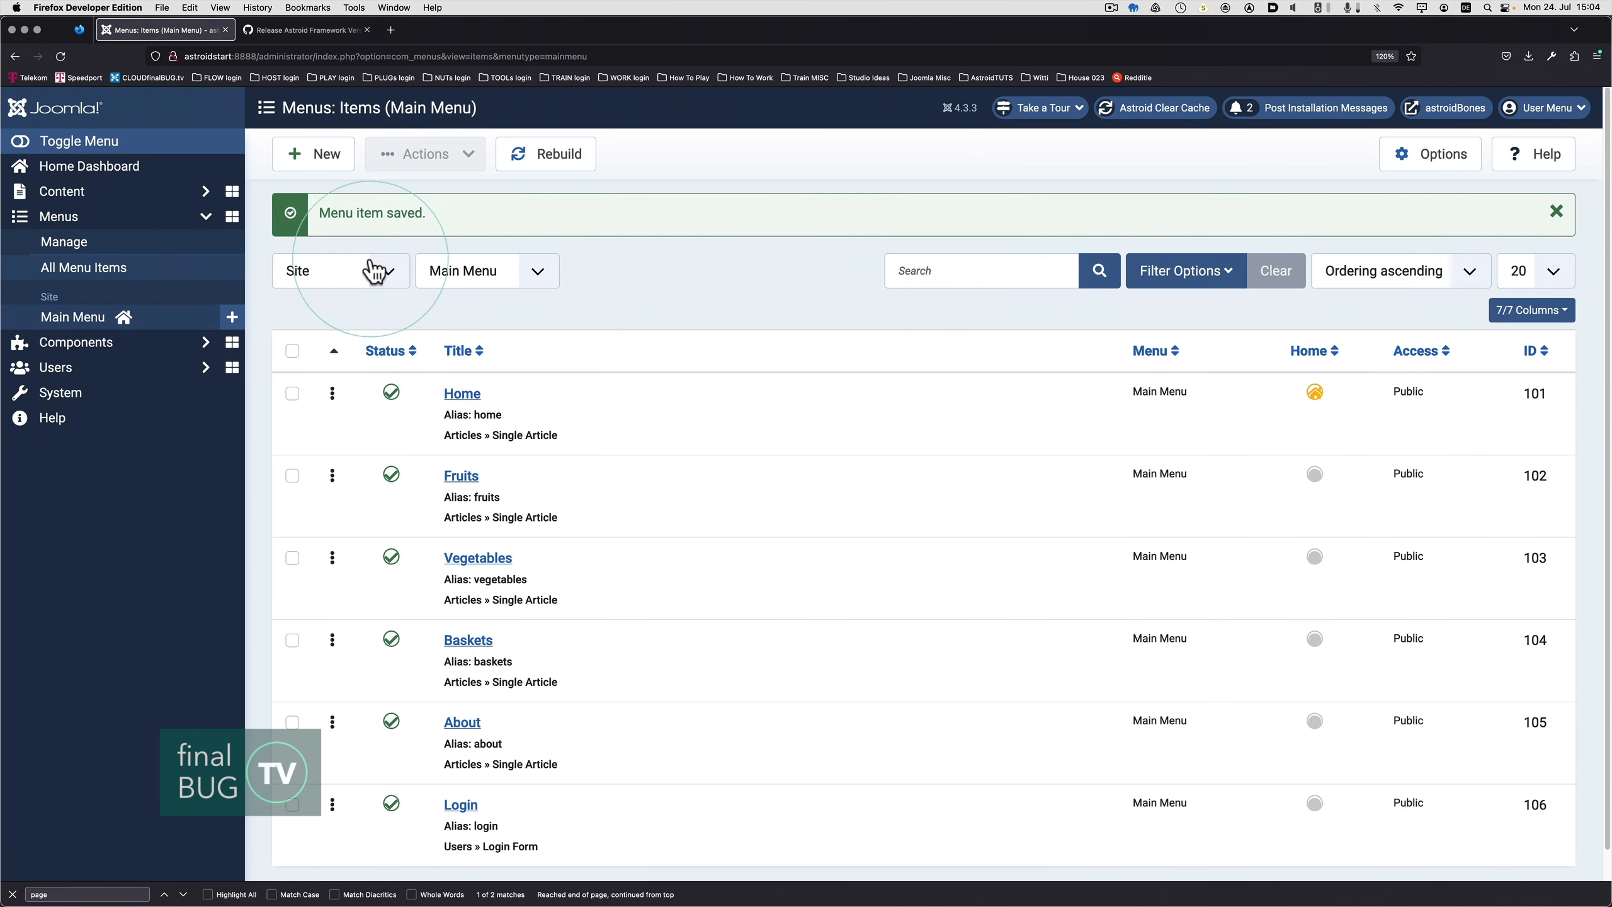
Set Show Page Heading to Hide in the Menus component's options of Global Configuration, then save and close
{"action": "left_click", "coordinate": [100, 180]}
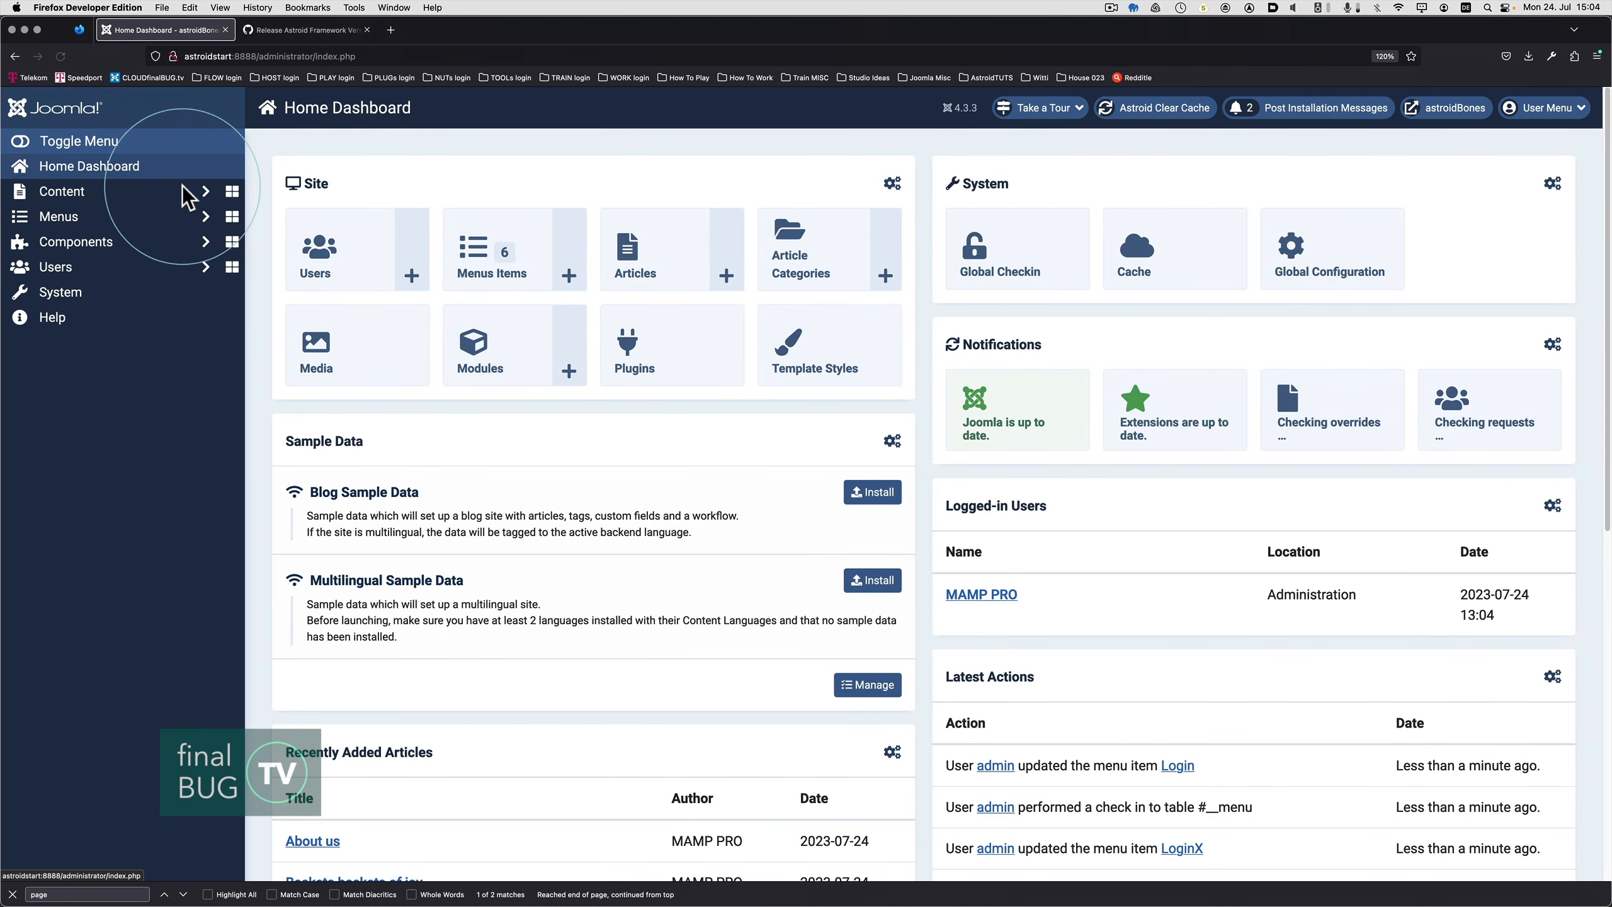
{"action": "left_click", "coordinate": [1302, 278]}
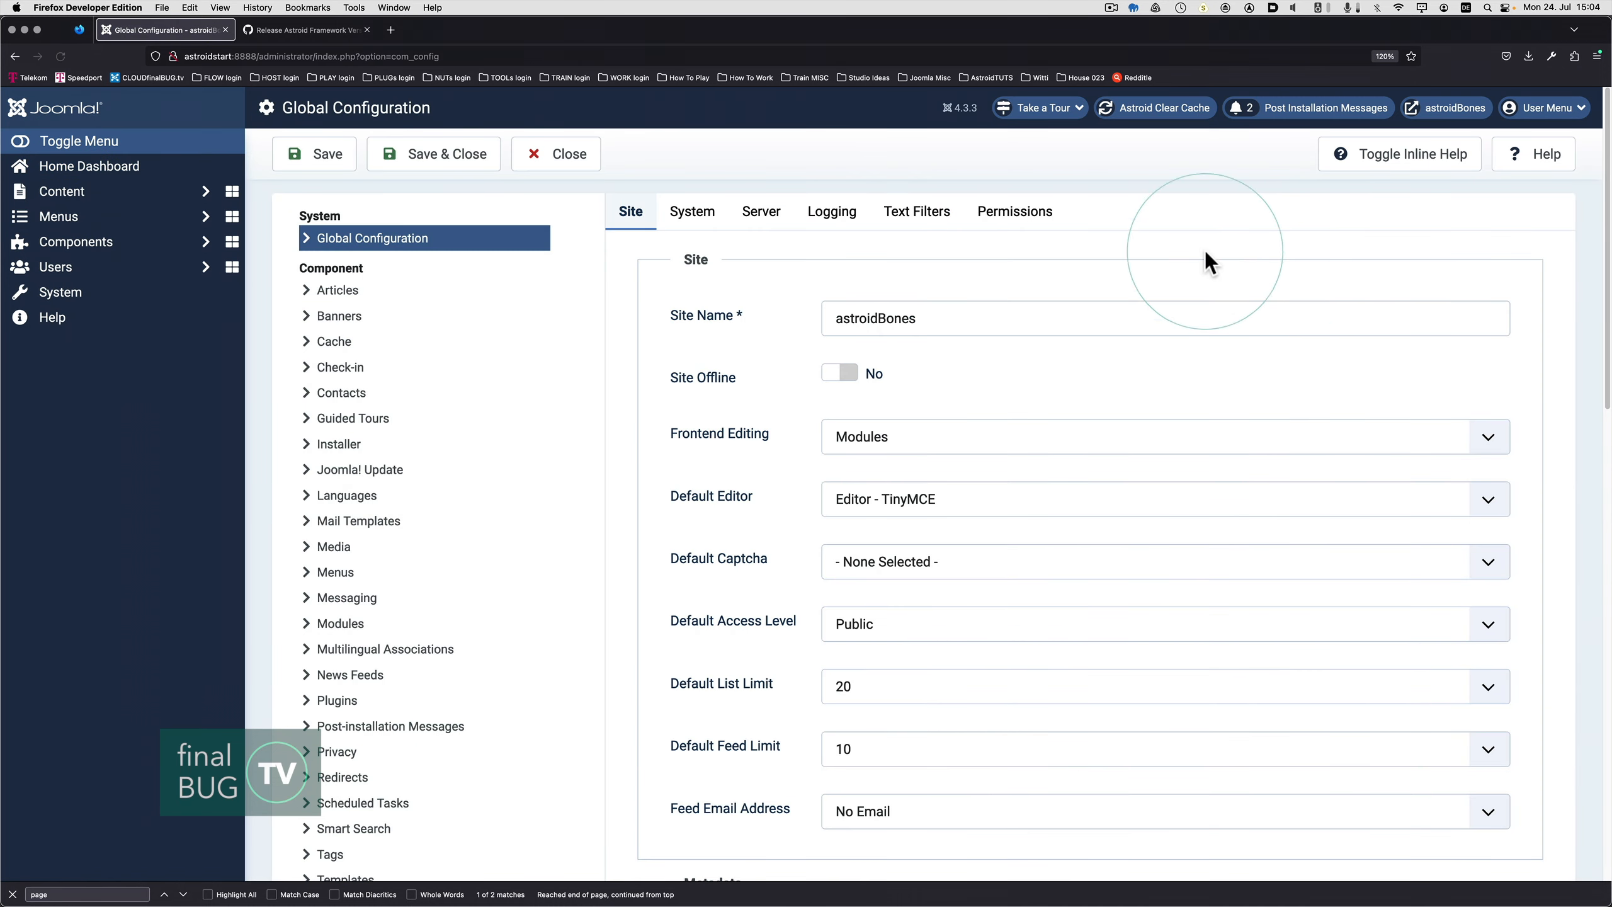
{"action": "left_click", "coordinate": [825, 375]}
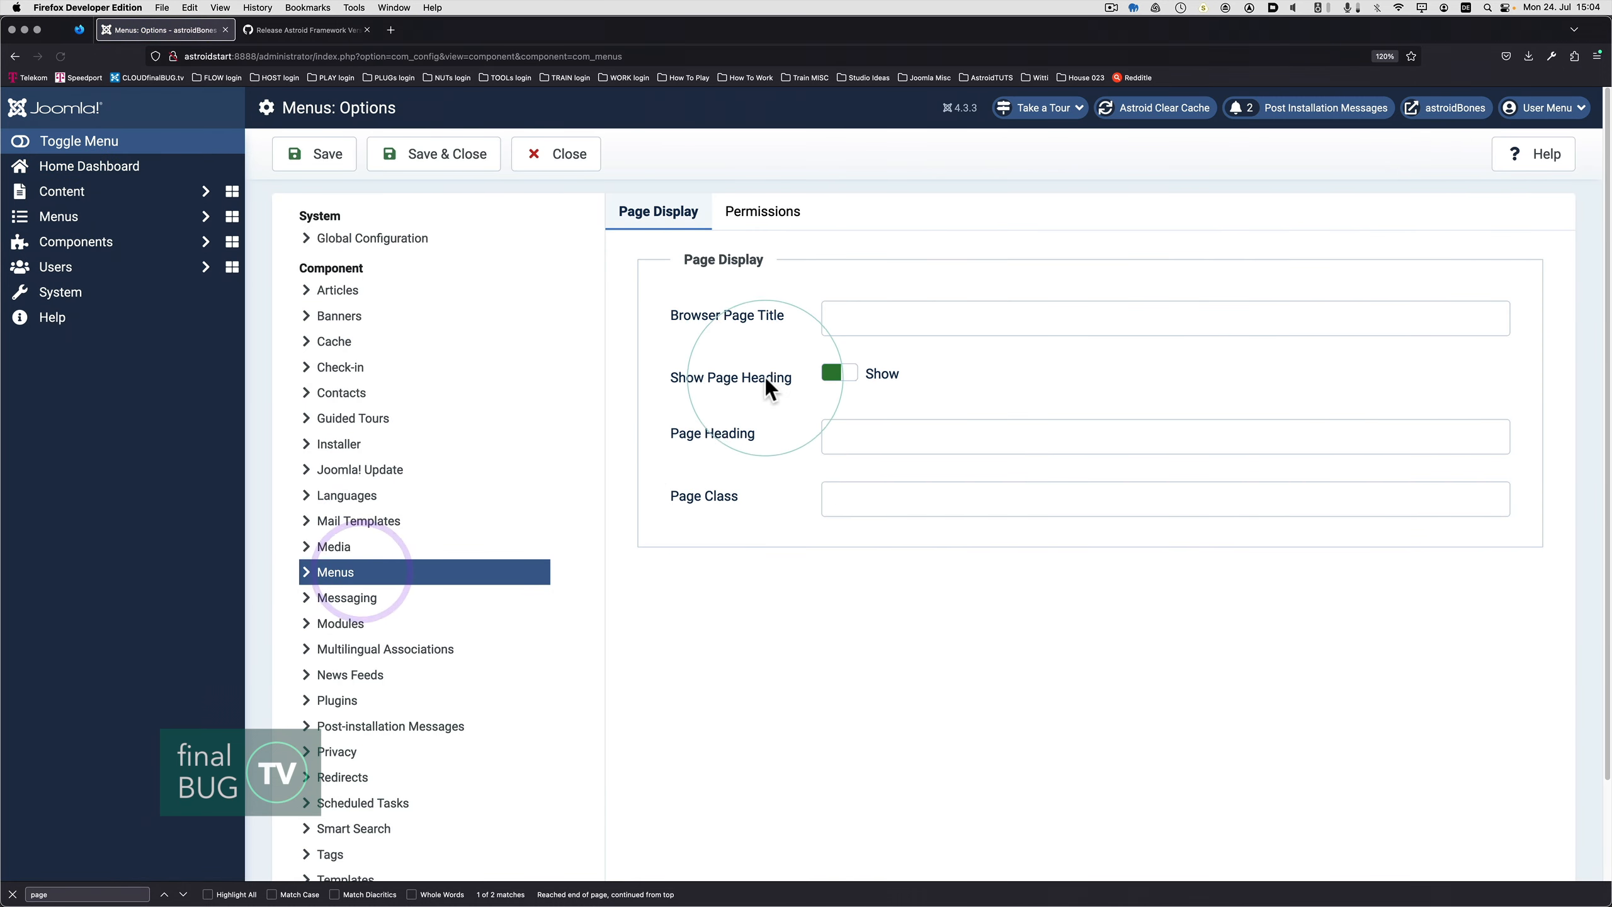
{"action": "left_click", "coordinate": [835, 376]}
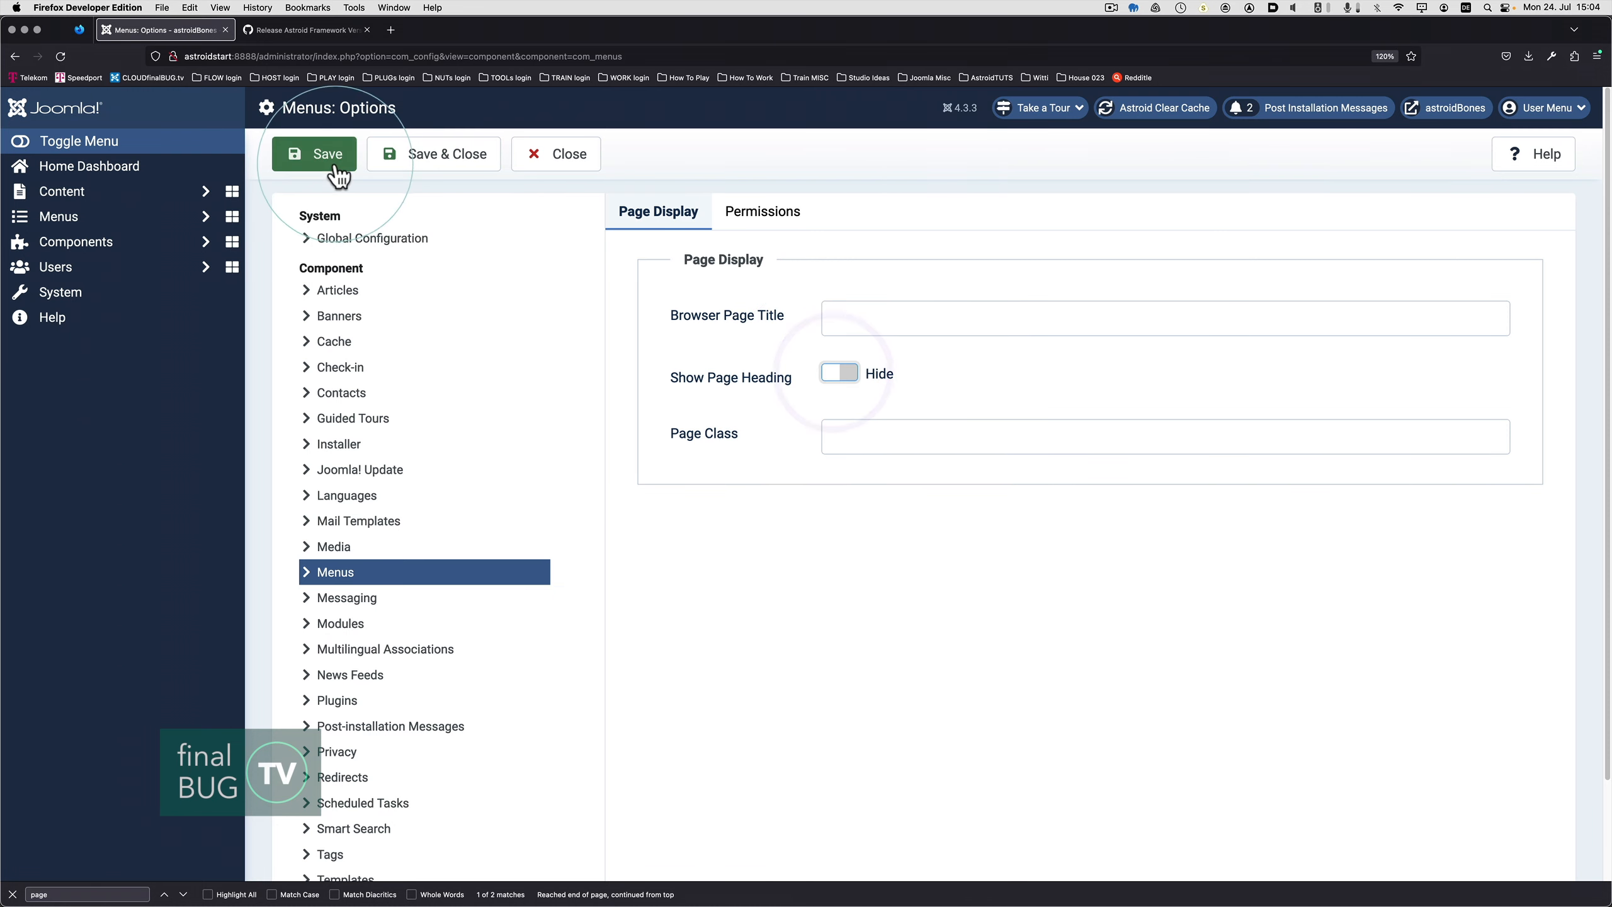
{"action": "left_click", "coordinate": [417, 163]}
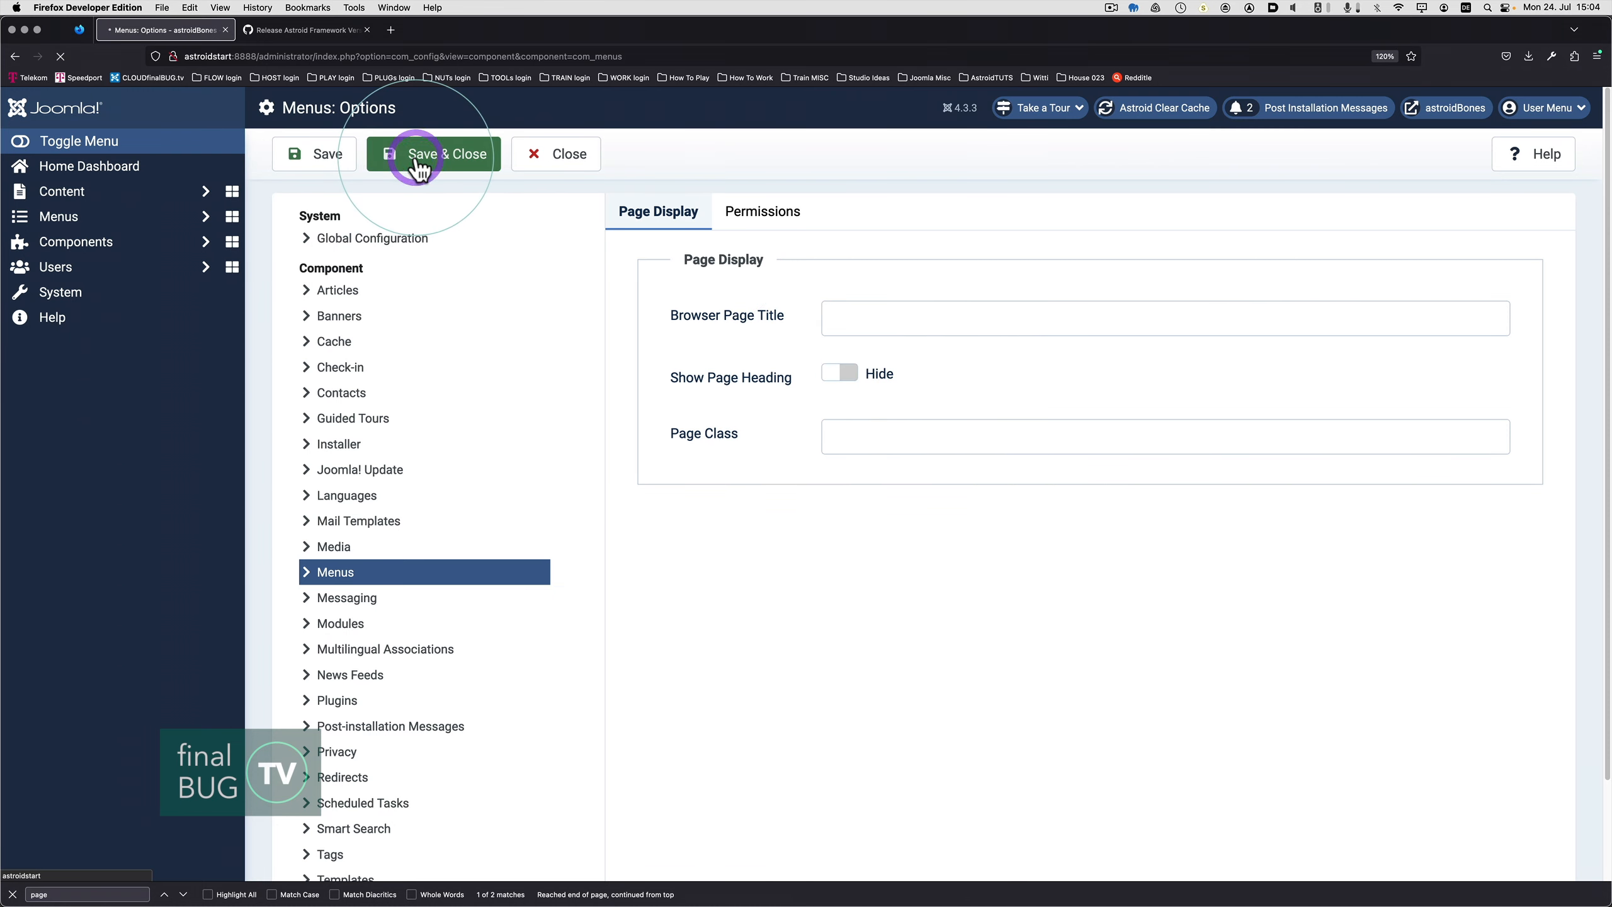
Reload the site in Safari and check the page headings on Fruits, Vegetables, Baskets, About, Login and Home, highlighting the Home heading
{"action": "key", "text": "super+Tab"}
{"action": "key", "text": "super+r"}
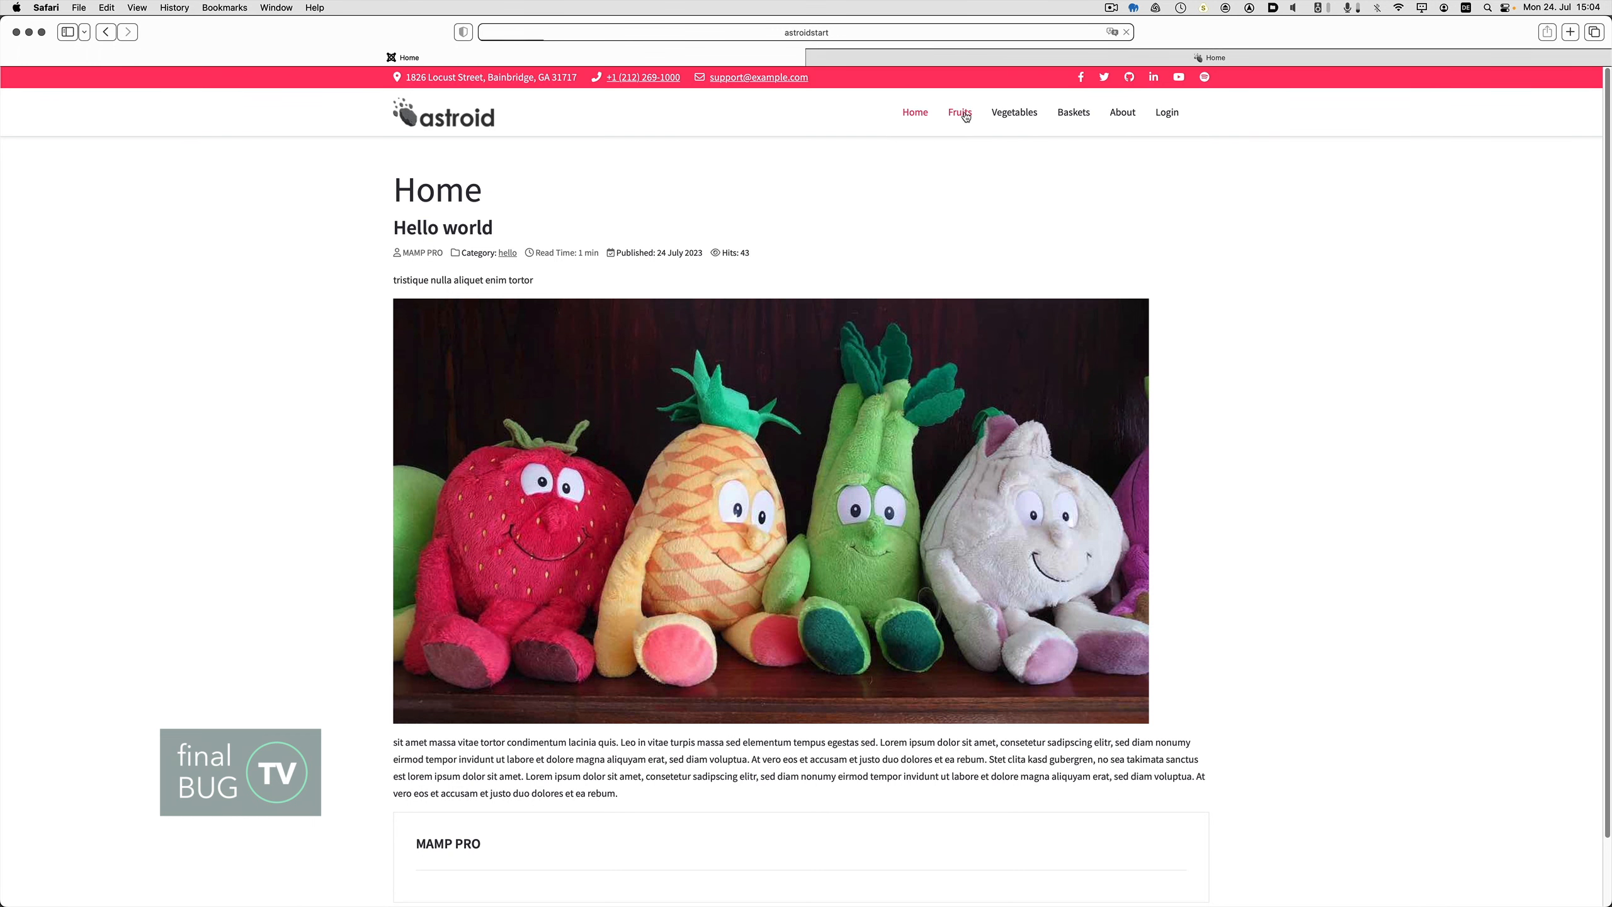
{"action": "left_click", "coordinate": [965, 116]}
{"action": "left_click", "coordinate": [1018, 115]}
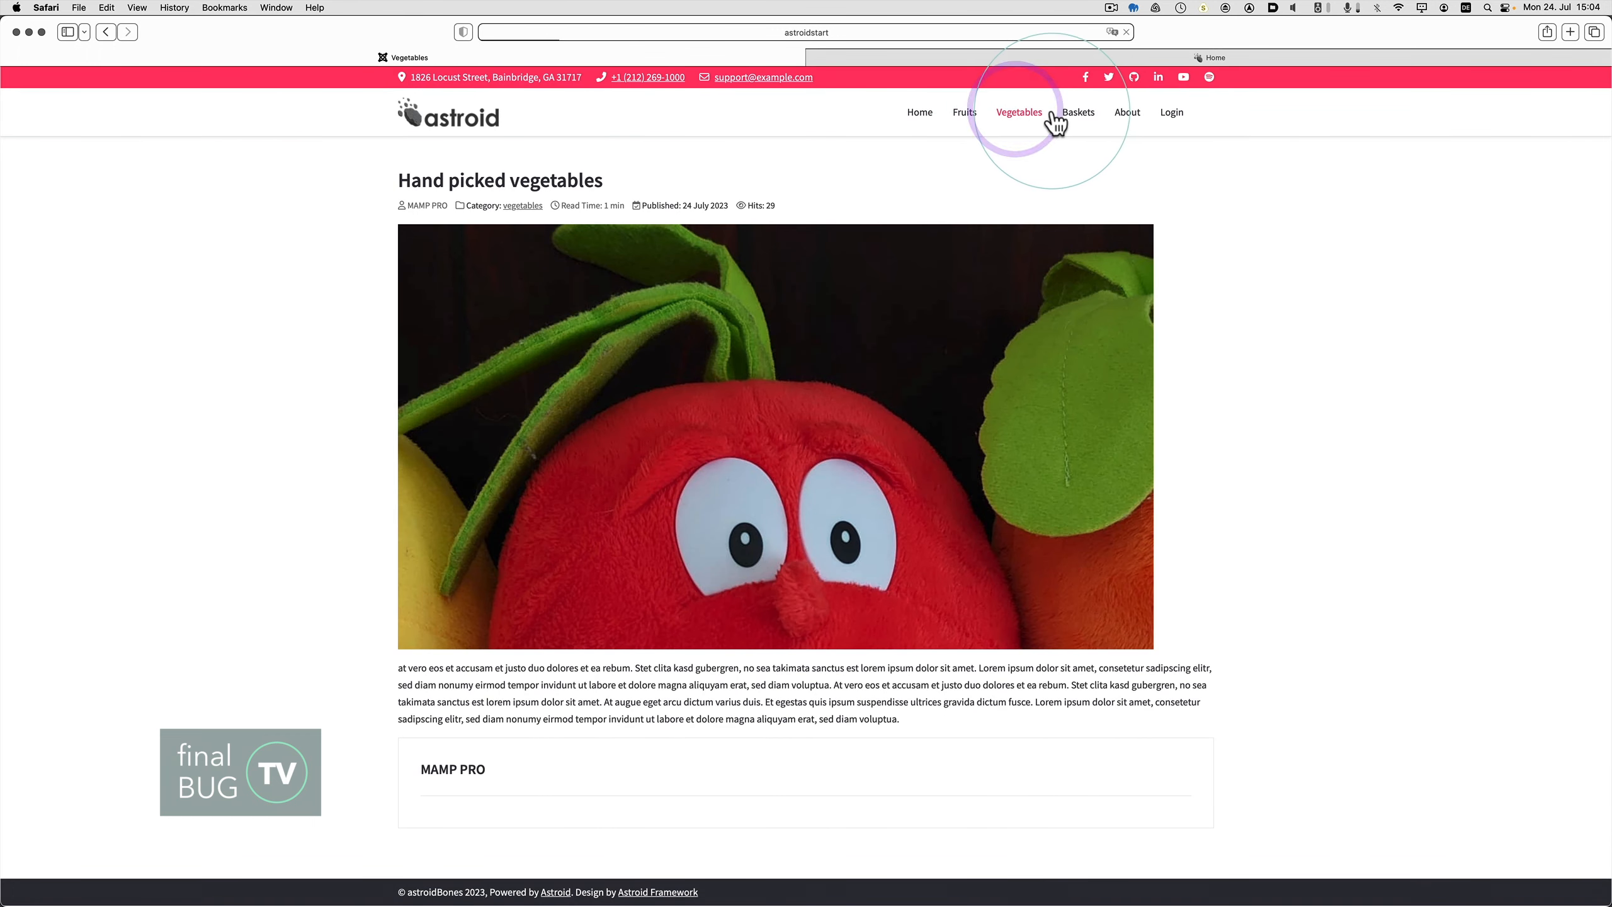
{"action": "left_click", "coordinate": [1073, 112]}
{"action": "left_click", "coordinate": [1123, 115]}
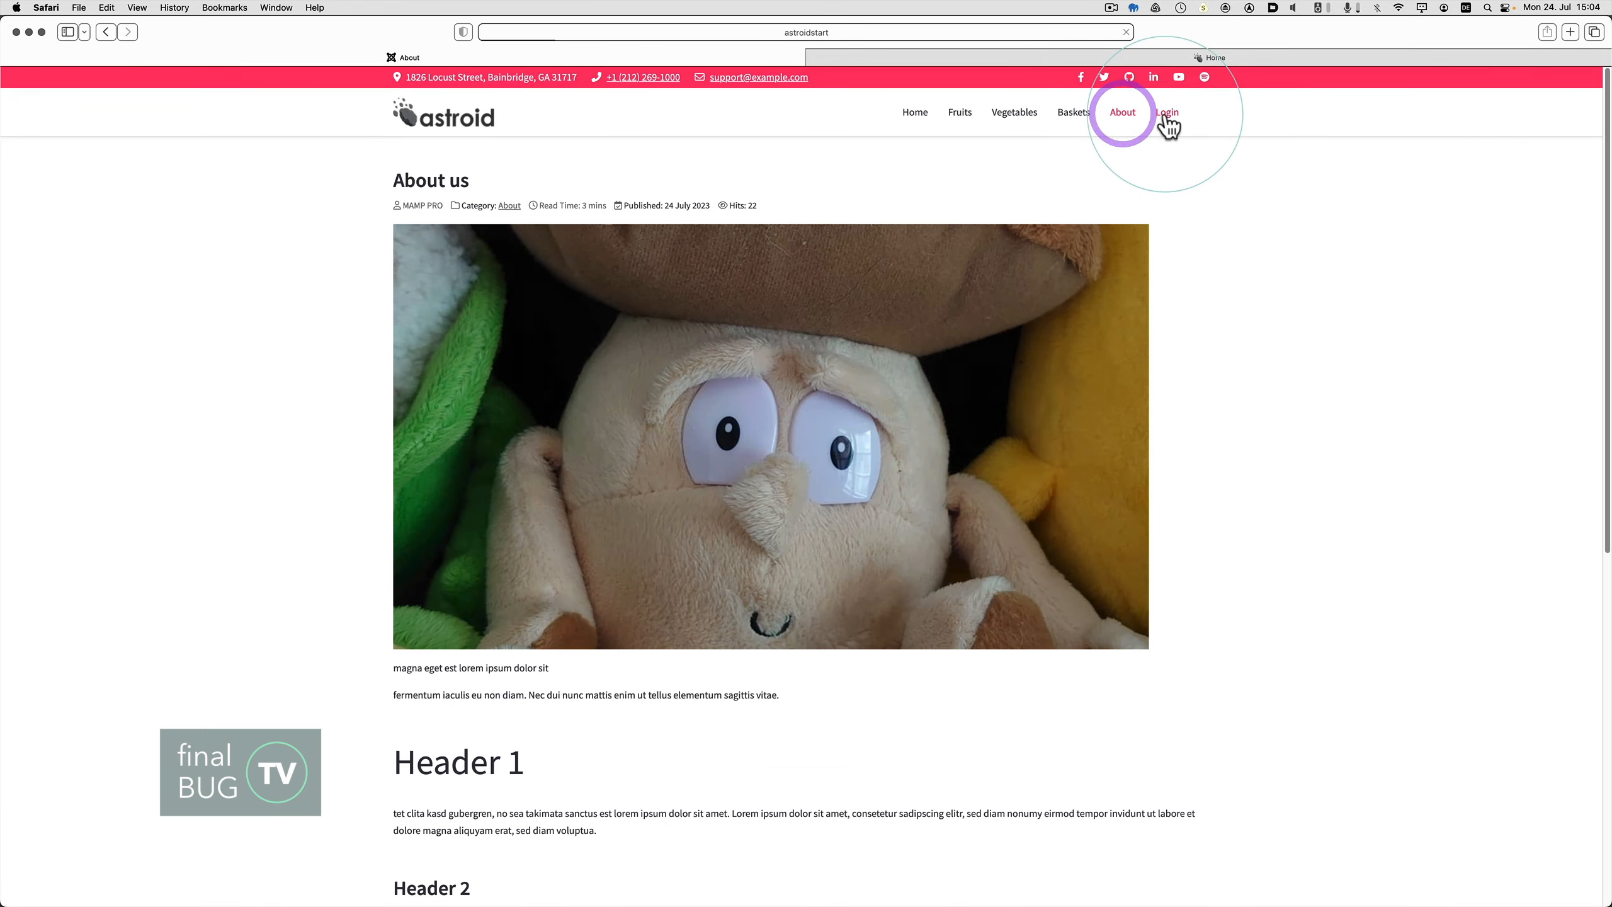
{"action": "left_click", "coordinate": [1165, 116]}
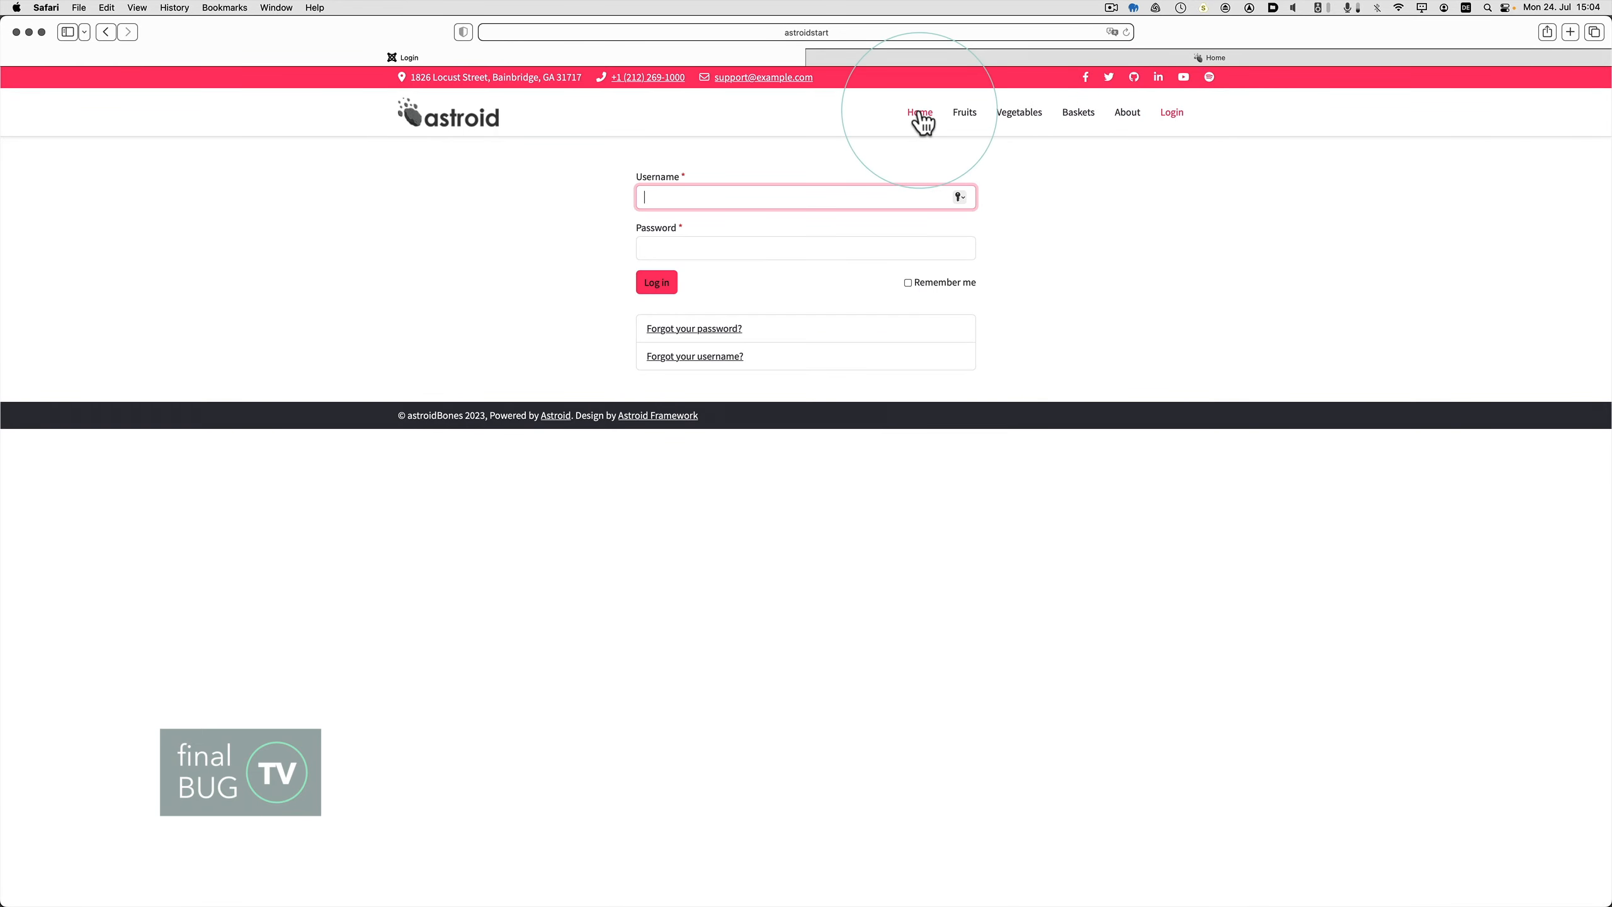
{"action": "left_click", "coordinate": [919, 115]}
{"action": "left_click_drag", "start_coordinate": [508, 194], "coordinate": [388, 190]}
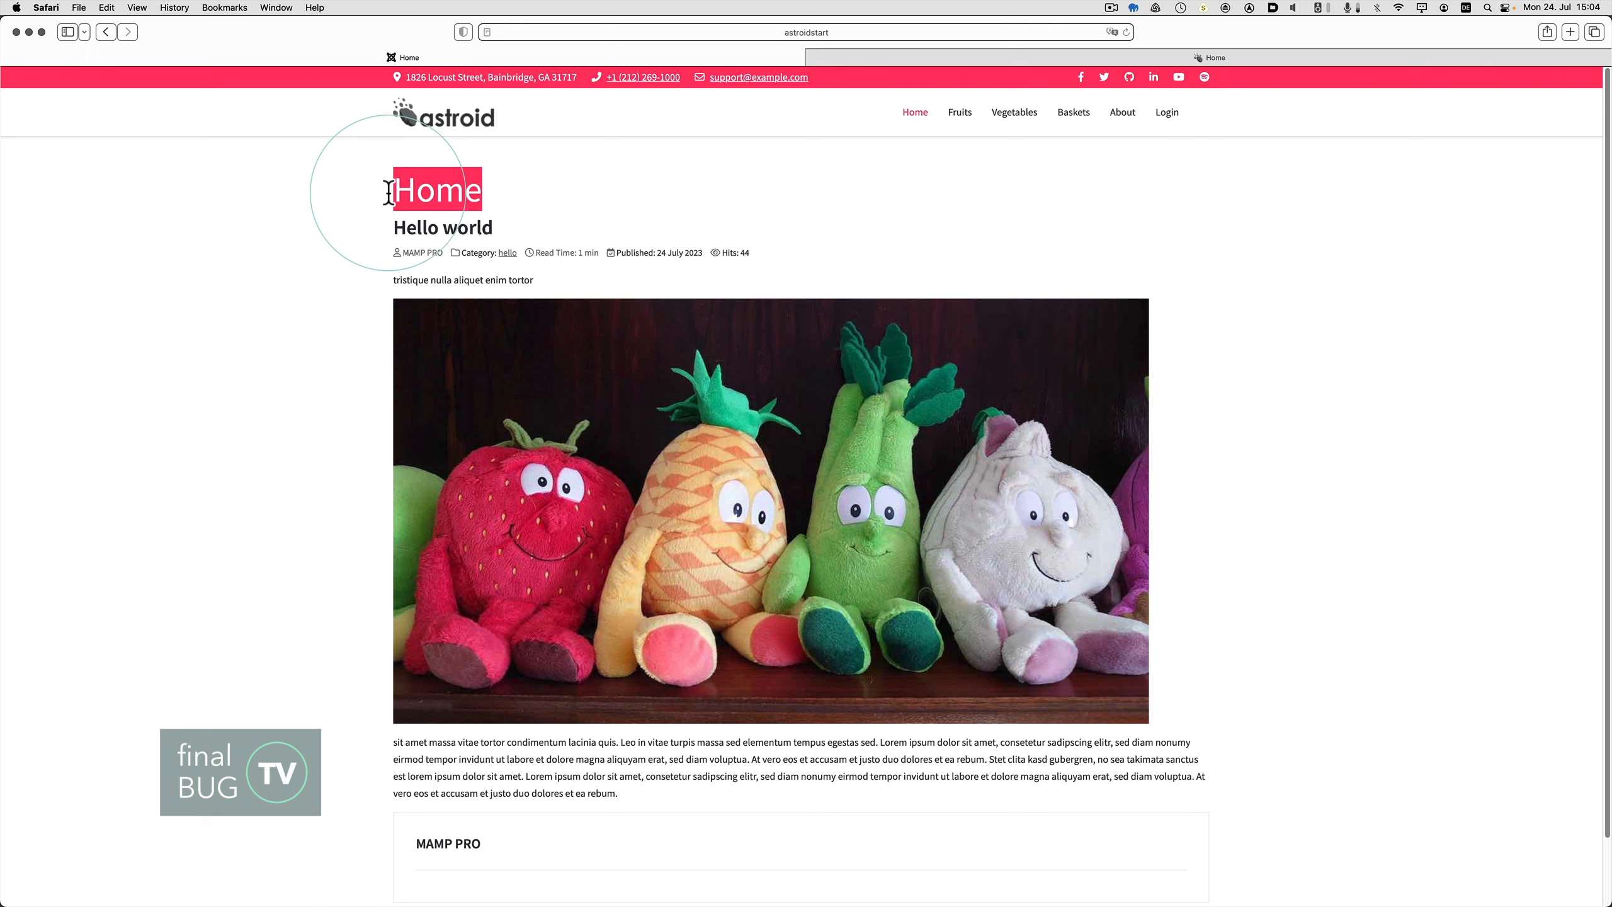
{"action": "left_click", "coordinate": [558, 203]}
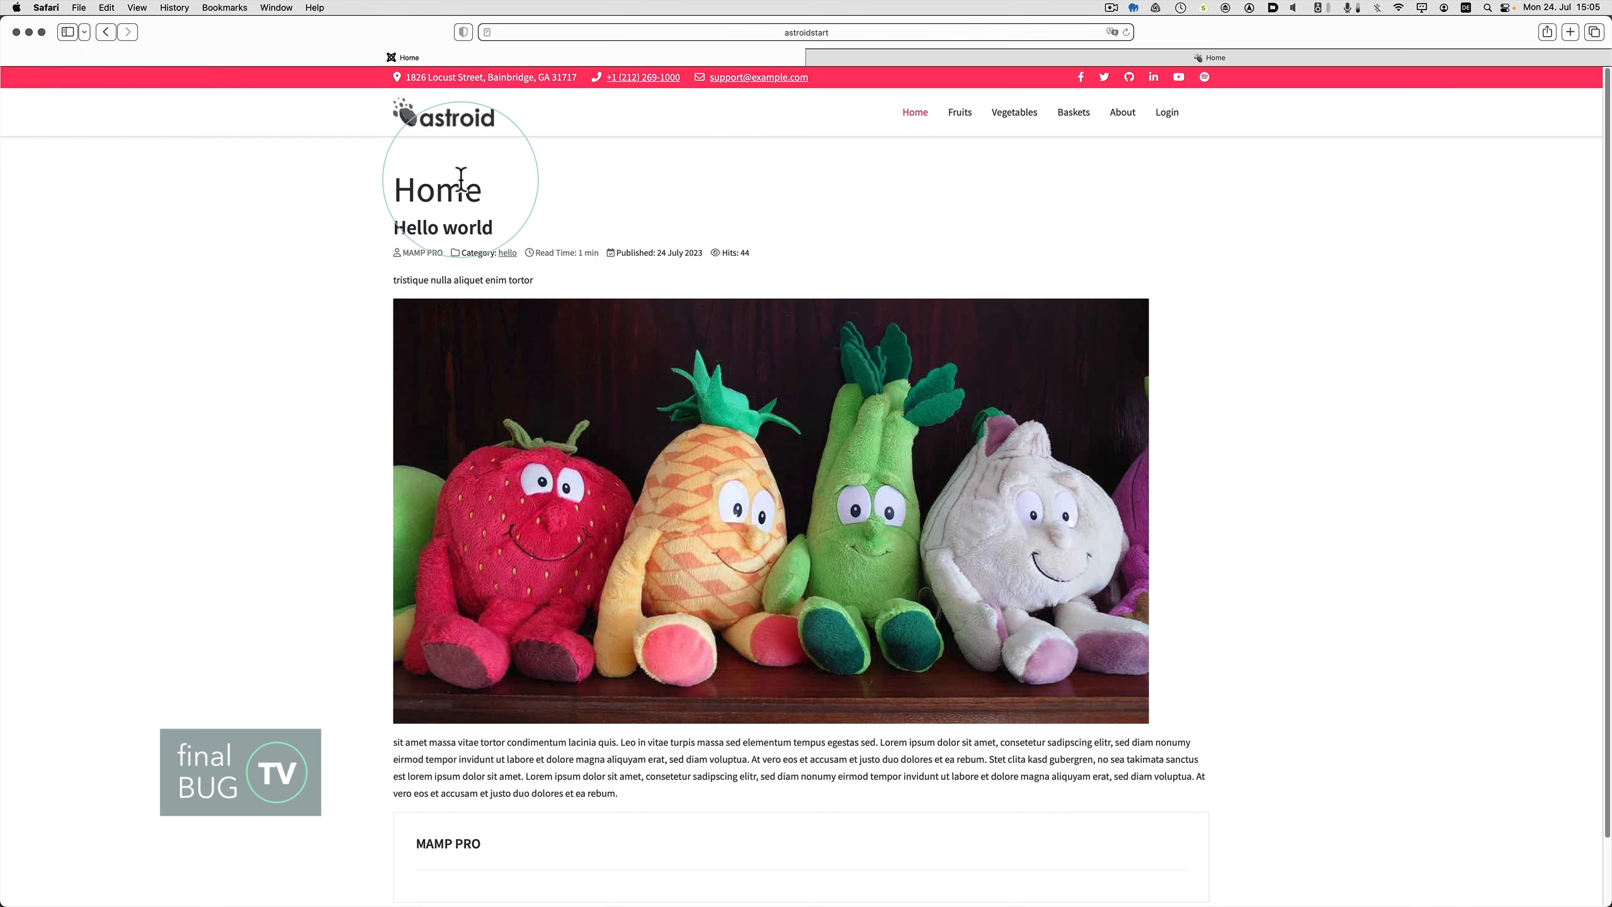
Open the Home menu item in Firefox, change its title to HomeX and save it
{"action": "key", "text": "super+Tab"}
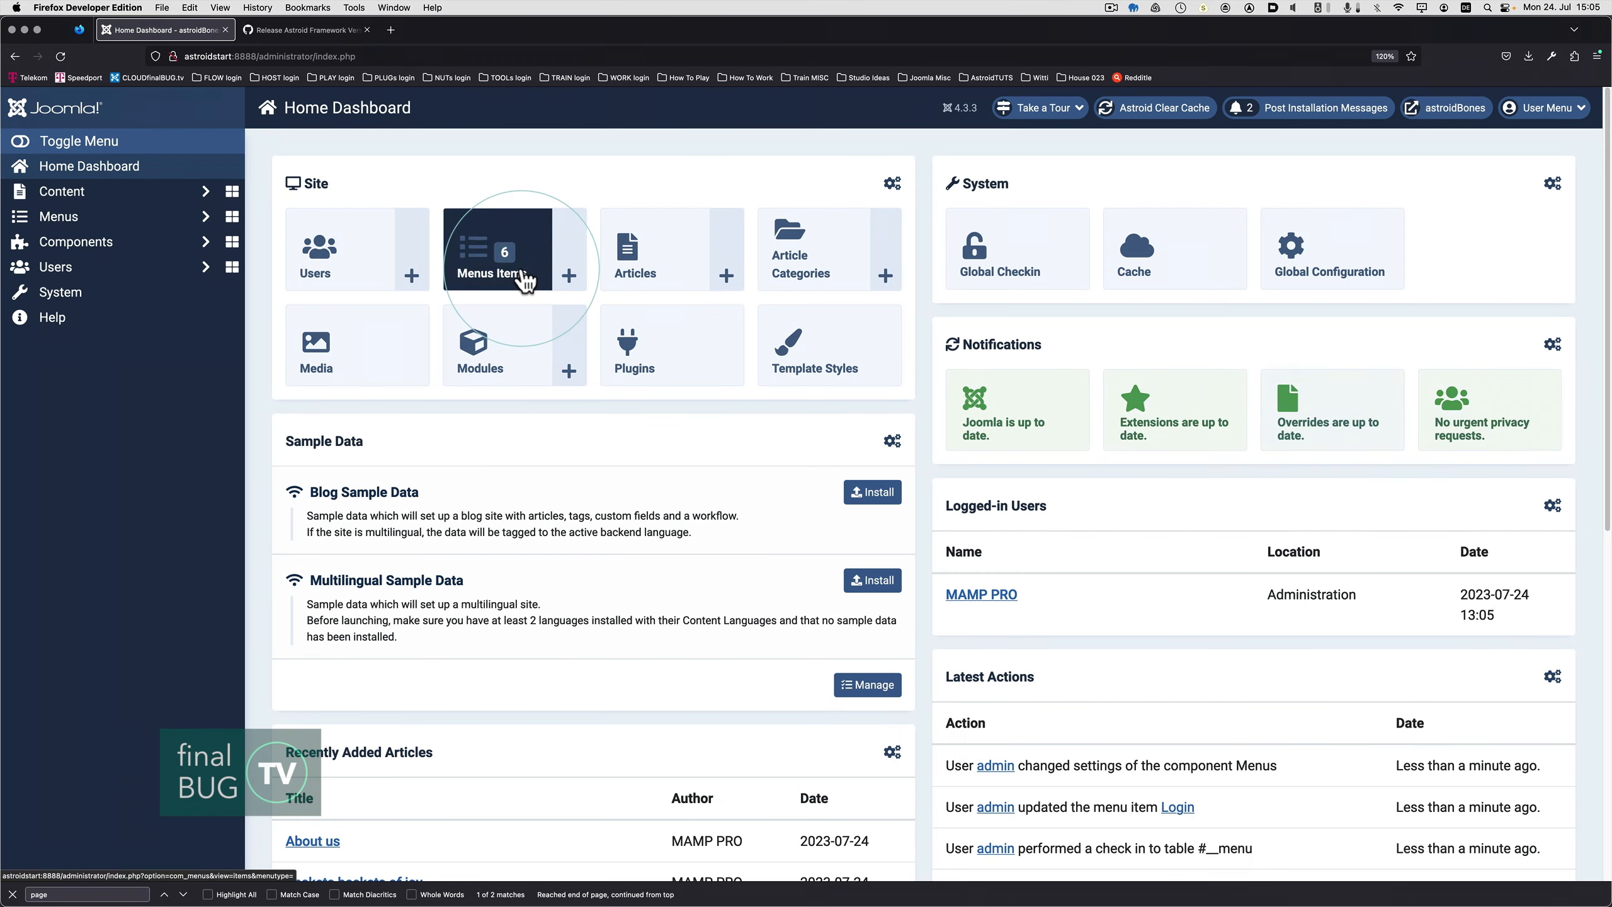
{"action": "left_click", "coordinate": [520, 269]}
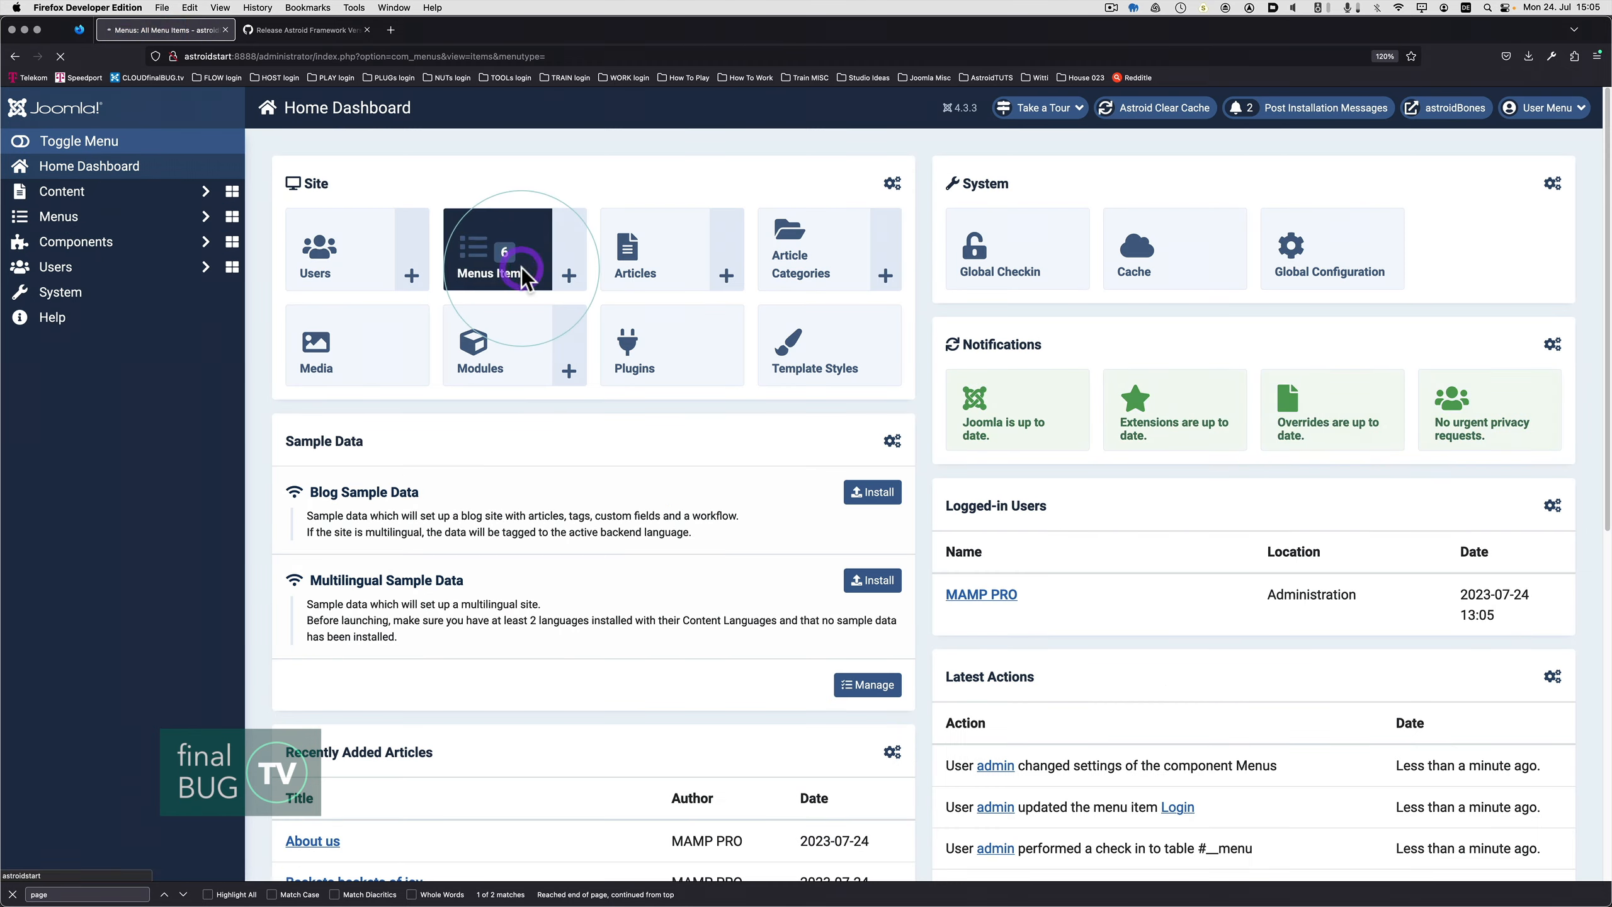
{"action": "left_click", "coordinate": [423, 336]}
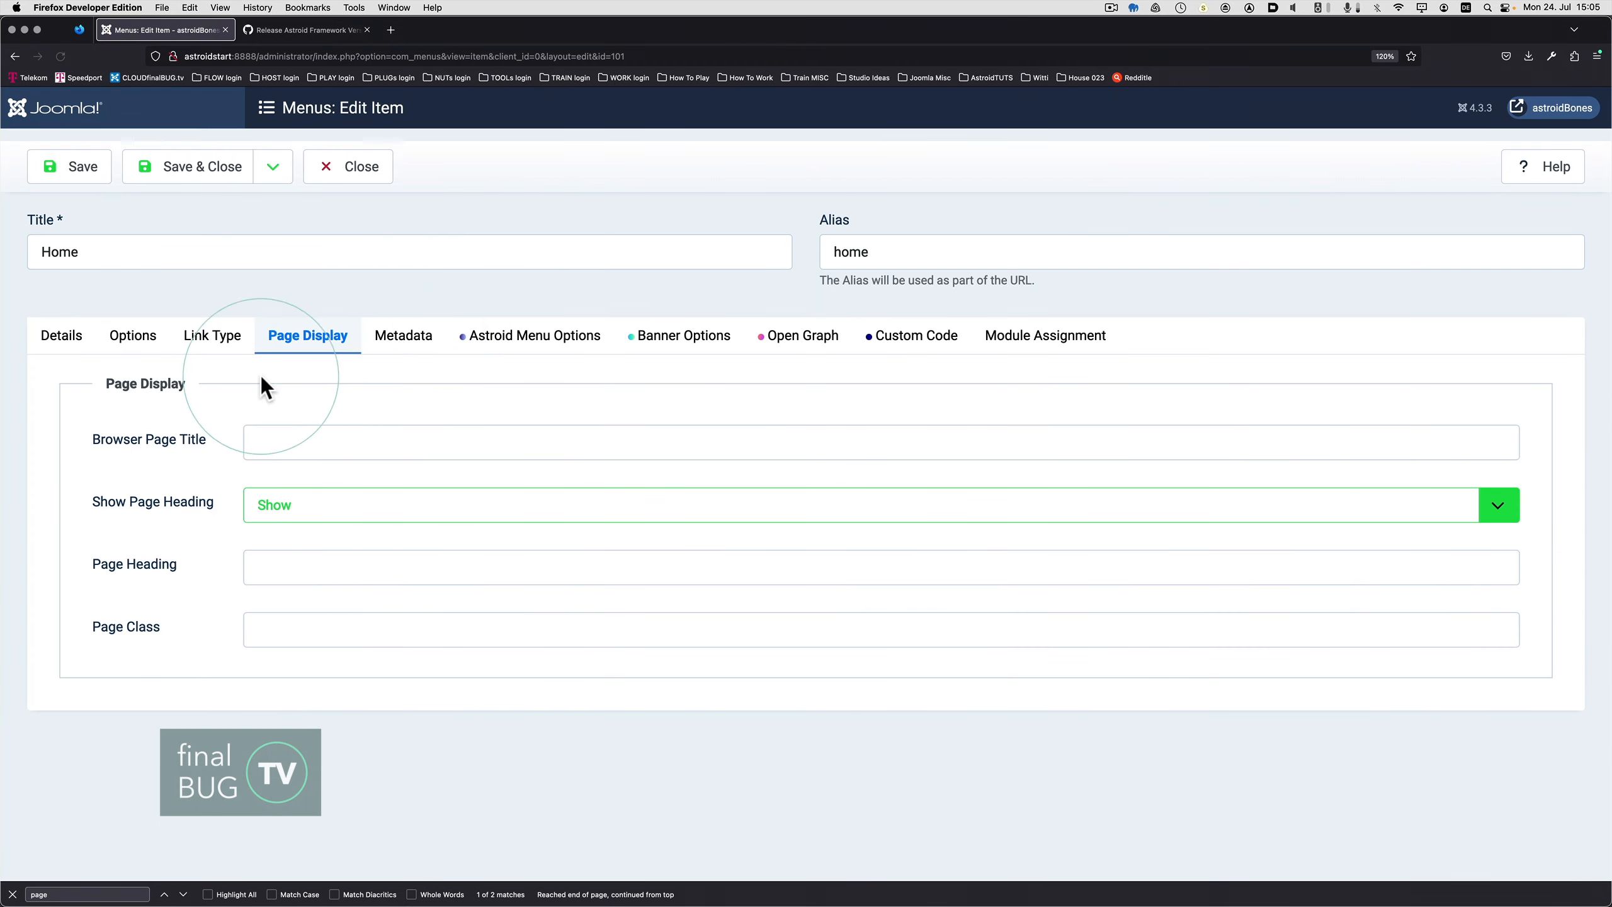
{"action": "left_click", "coordinate": [111, 253]}
{"action": "type", "text": "X"}
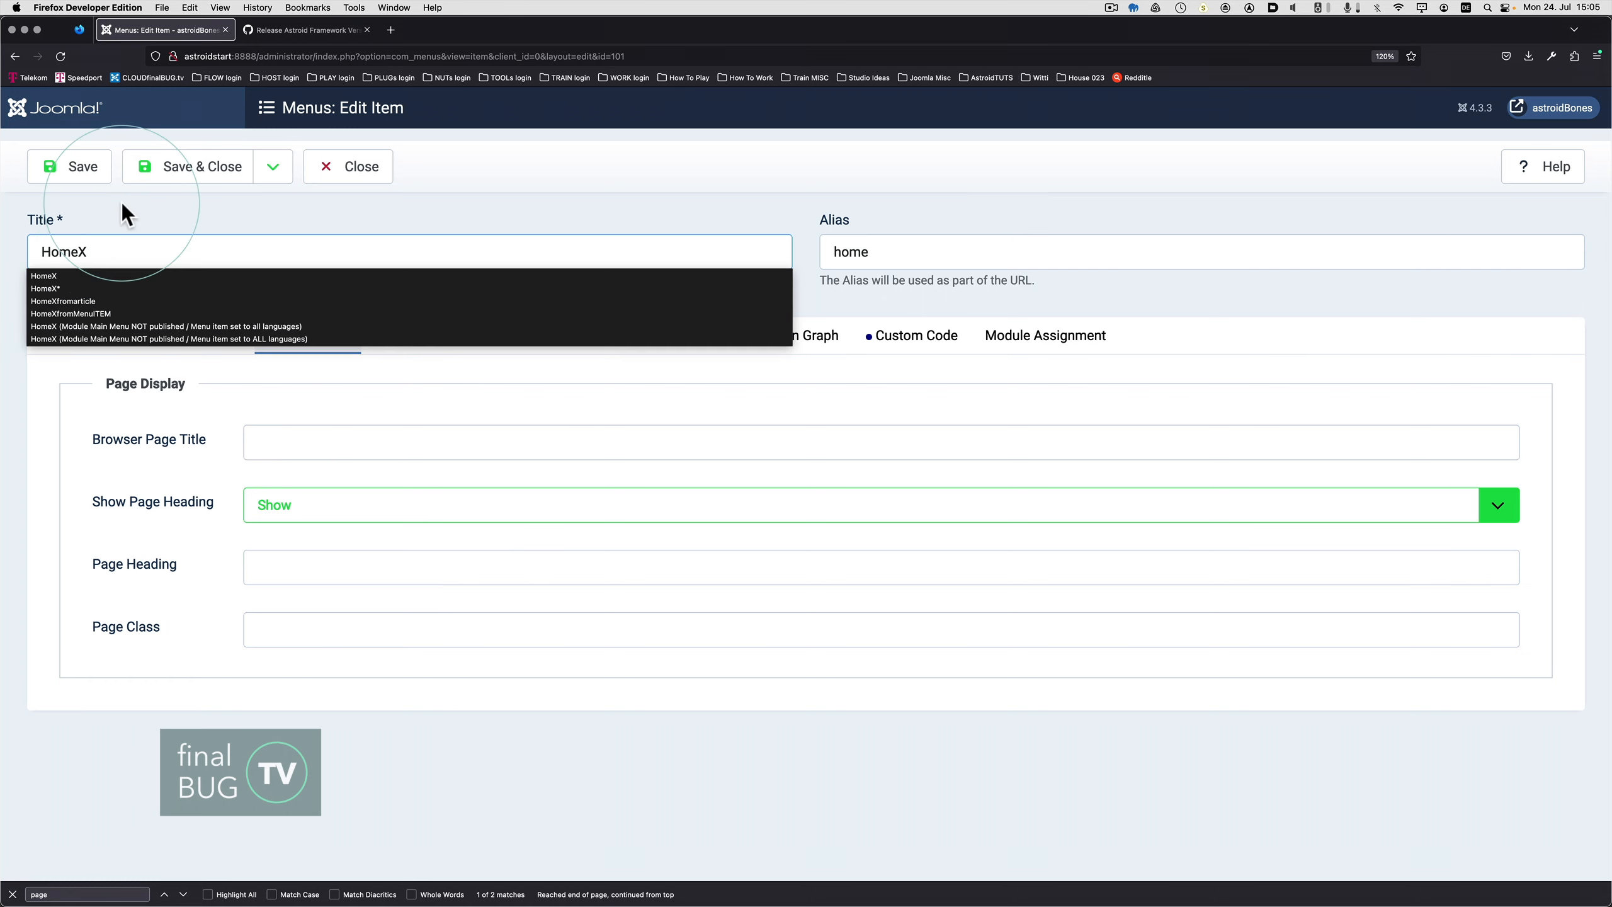
{"action": "left_click", "coordinate": [92, 172]}
Reload the home page in Safari to check its heading and menu label, and return to Firefox
{"action": "key", "text": "super+Tab"}
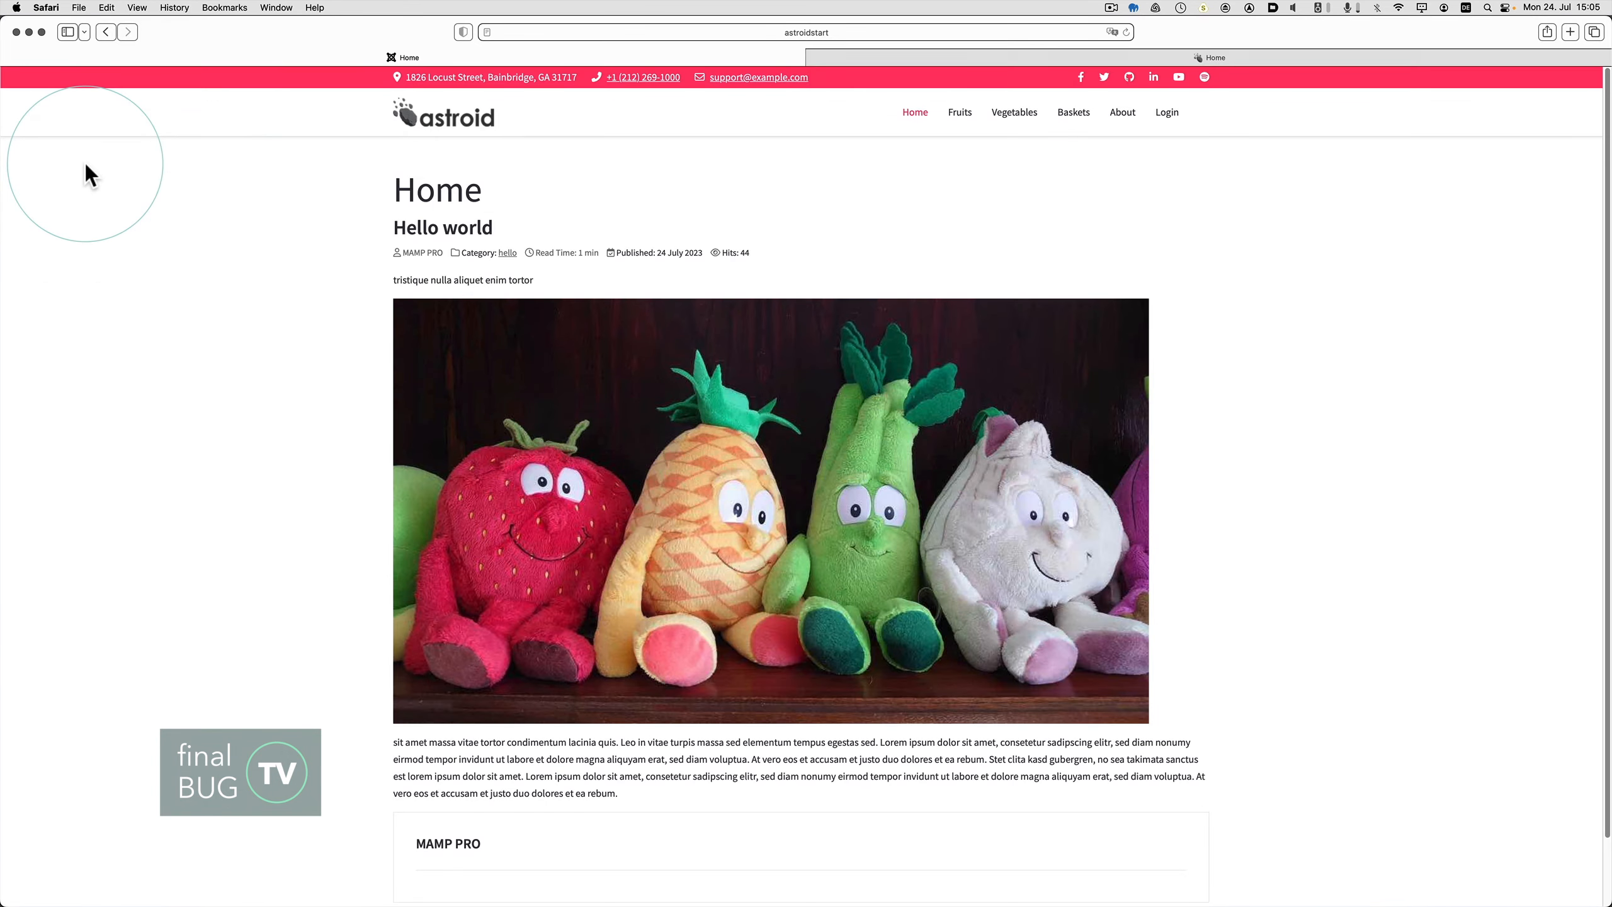
{"action": "key", "text": "super+r"}
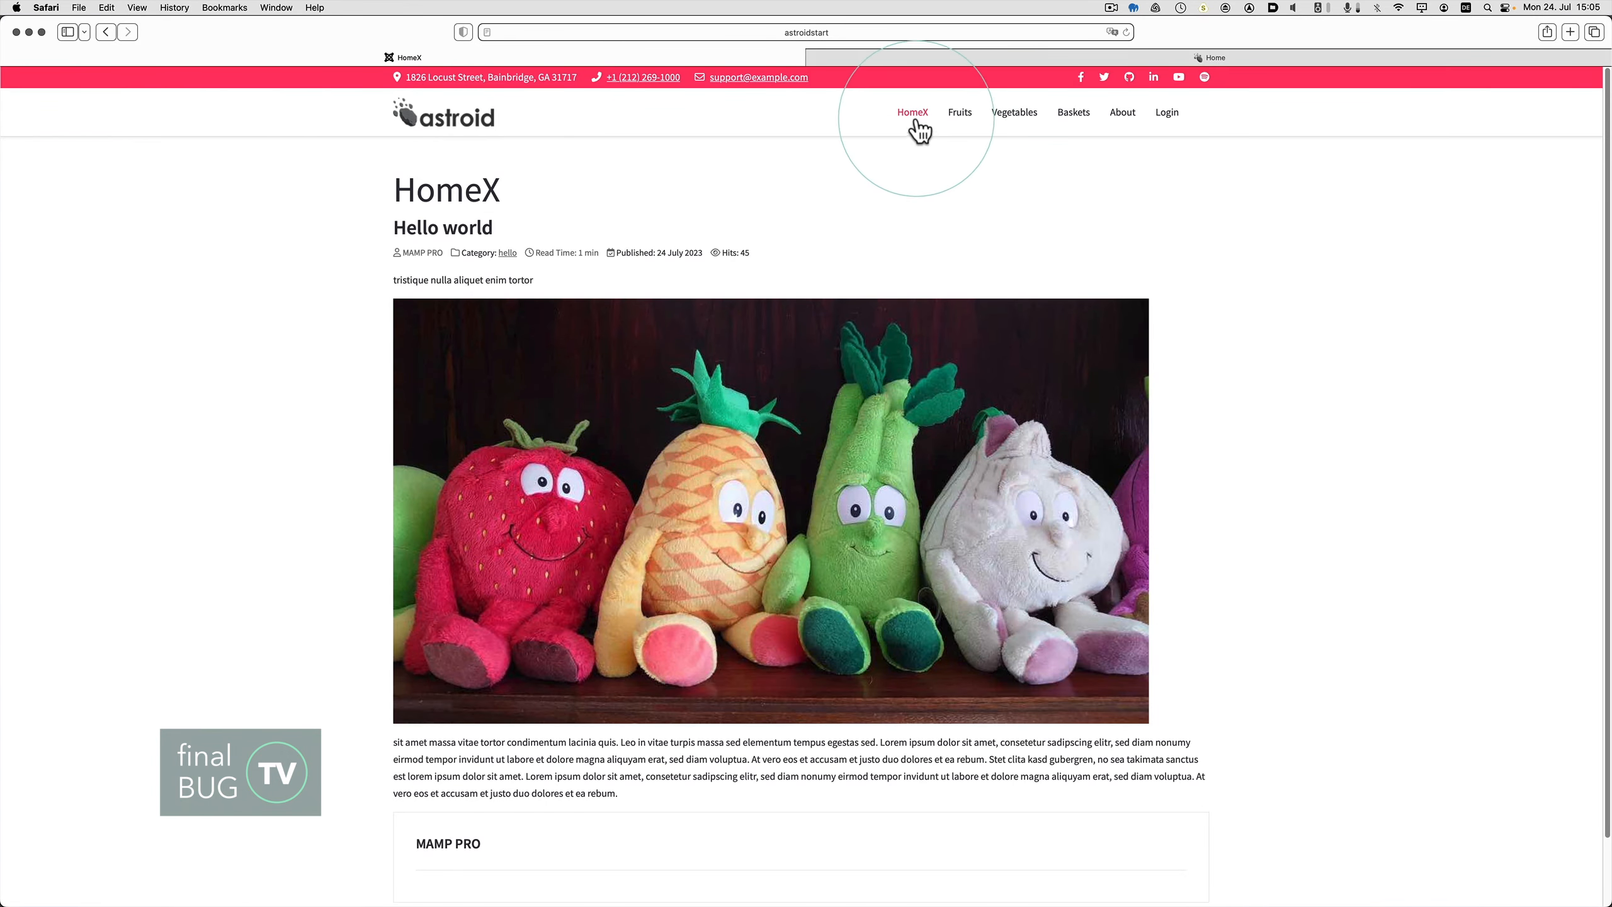
{"action": "key", "text": "super+Tab"}
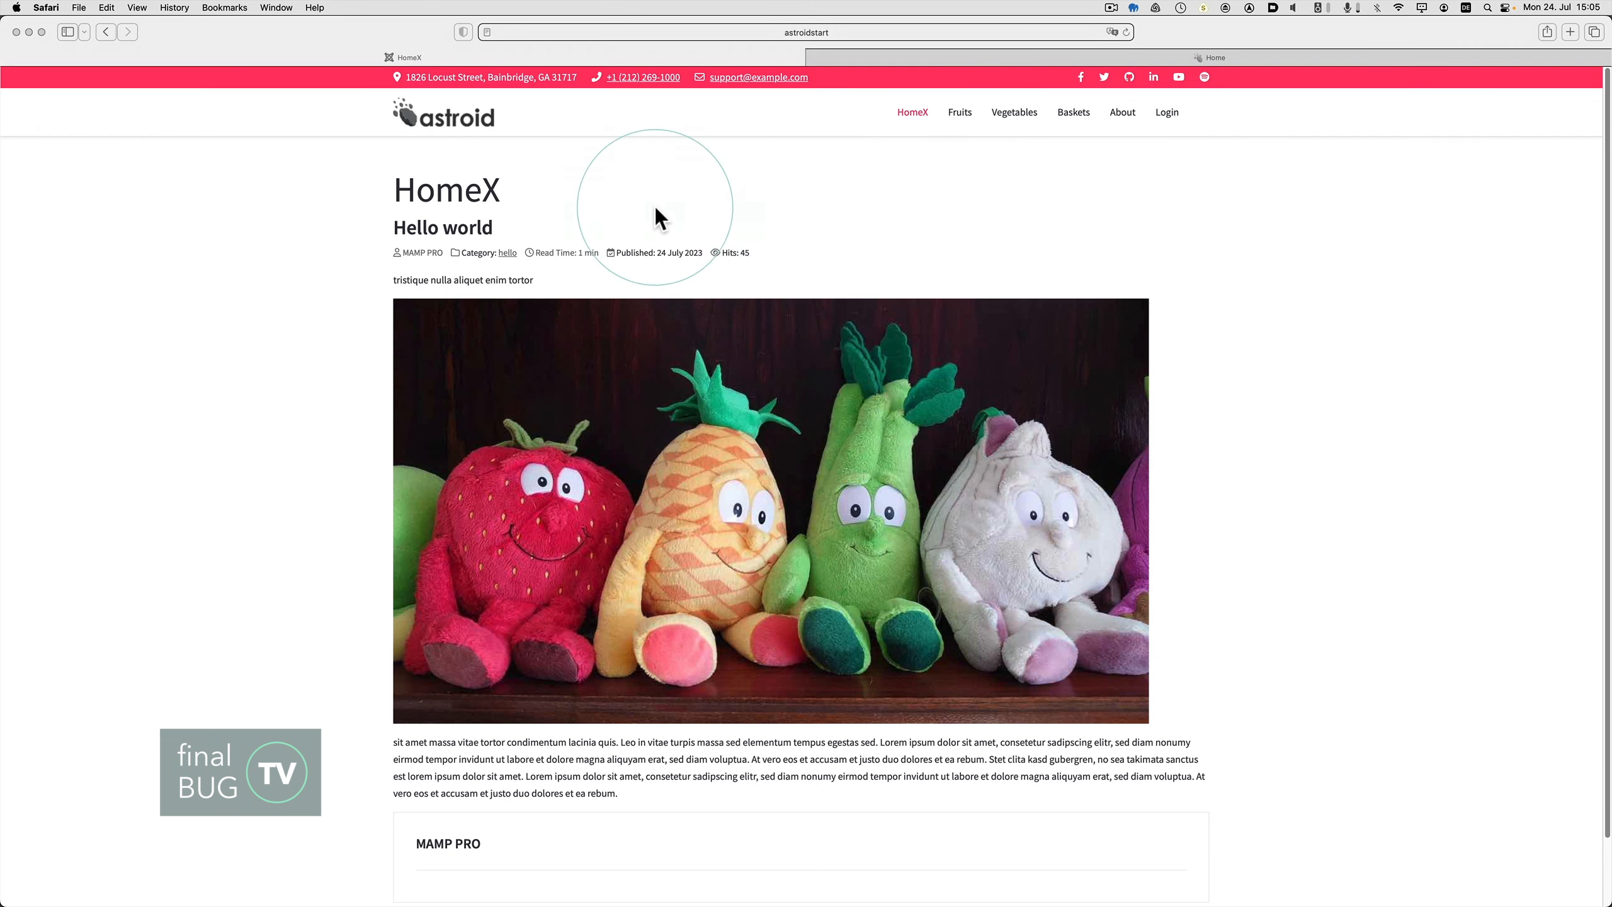
Set the Home menu item's title back to Home and save it
{"action": "left_click", "coordinate": [182, 313]}
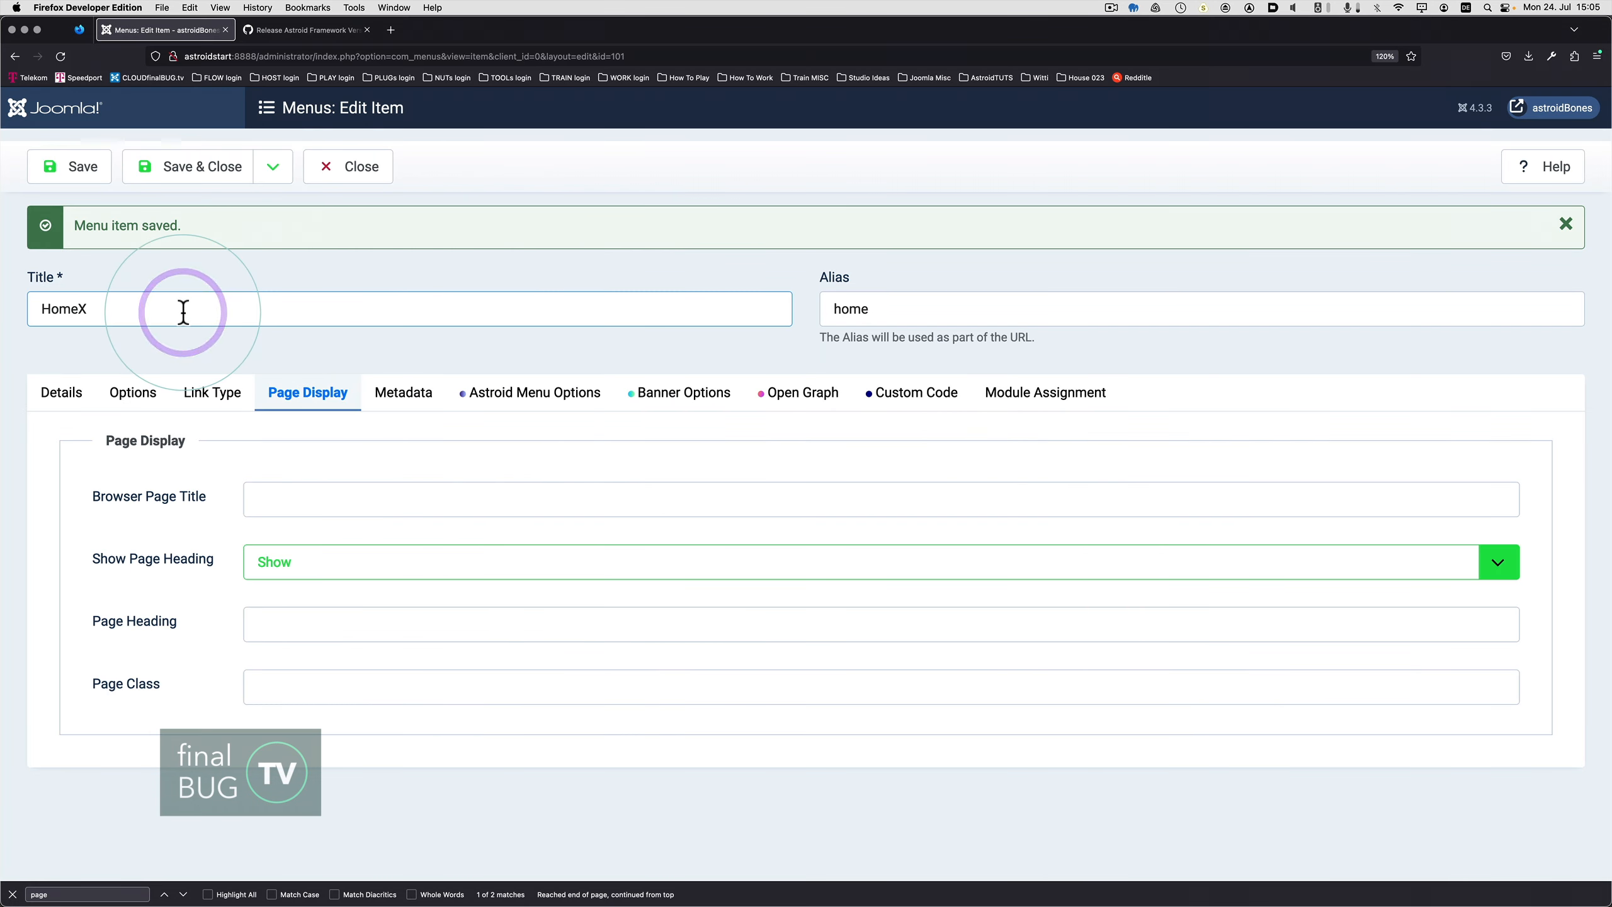
{"action": "key", "text": "BackSpace"}
{"action": "left_click", "coordinate": [89, 172]}
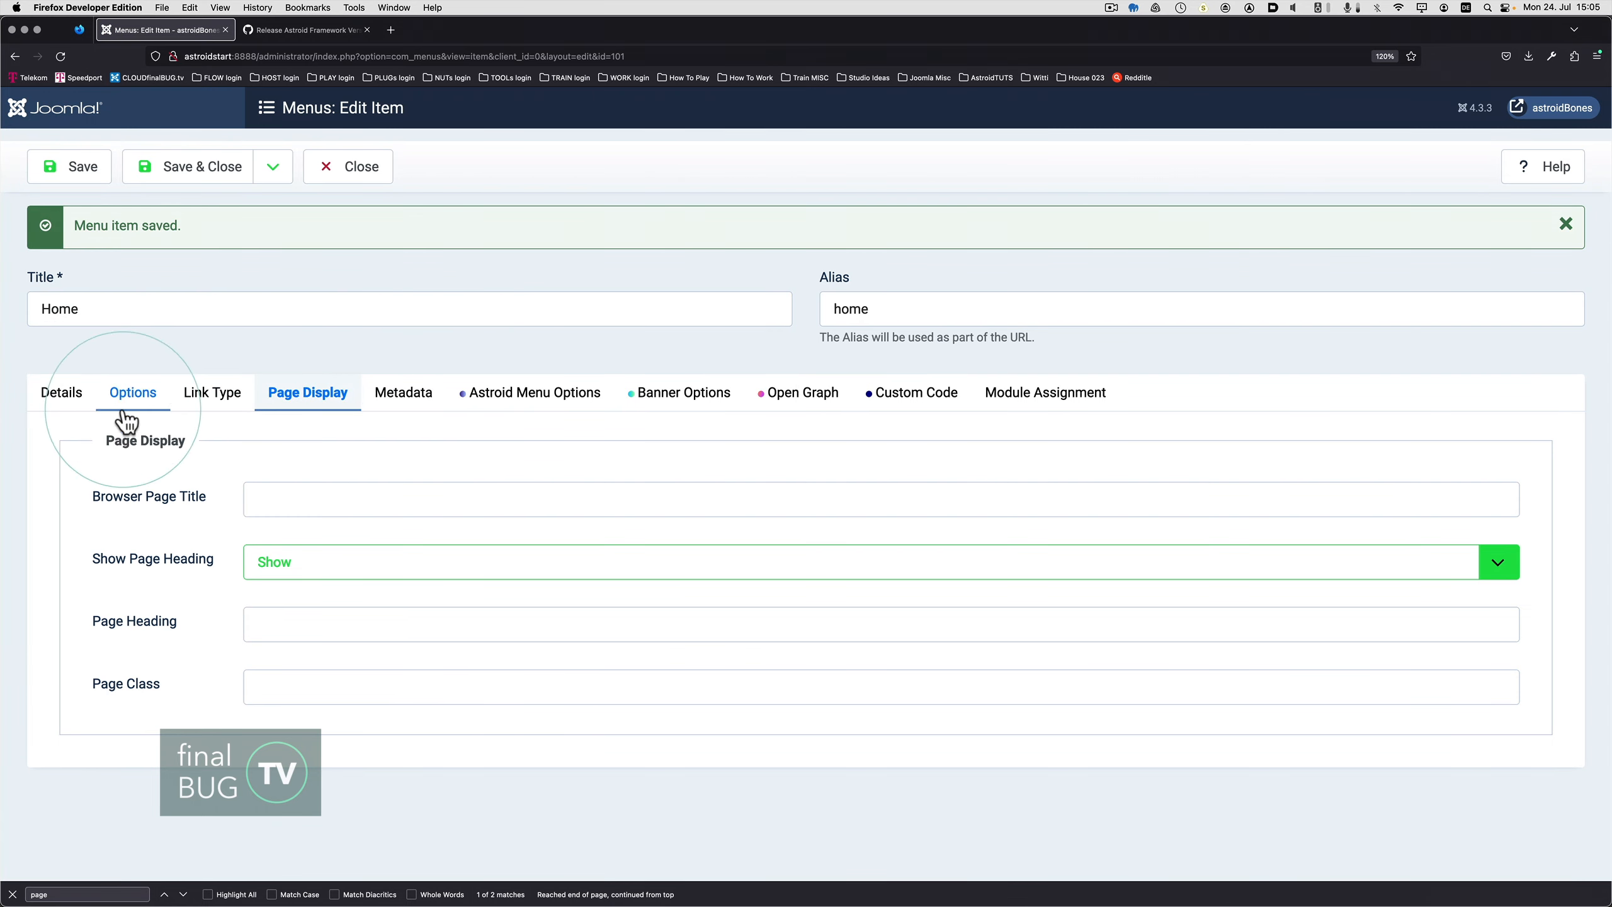
Set the Home menu item's Show Page Heading to Use Global (Hide), then save and close it
{"action": "left_click", "coordinate": [60, 393]}
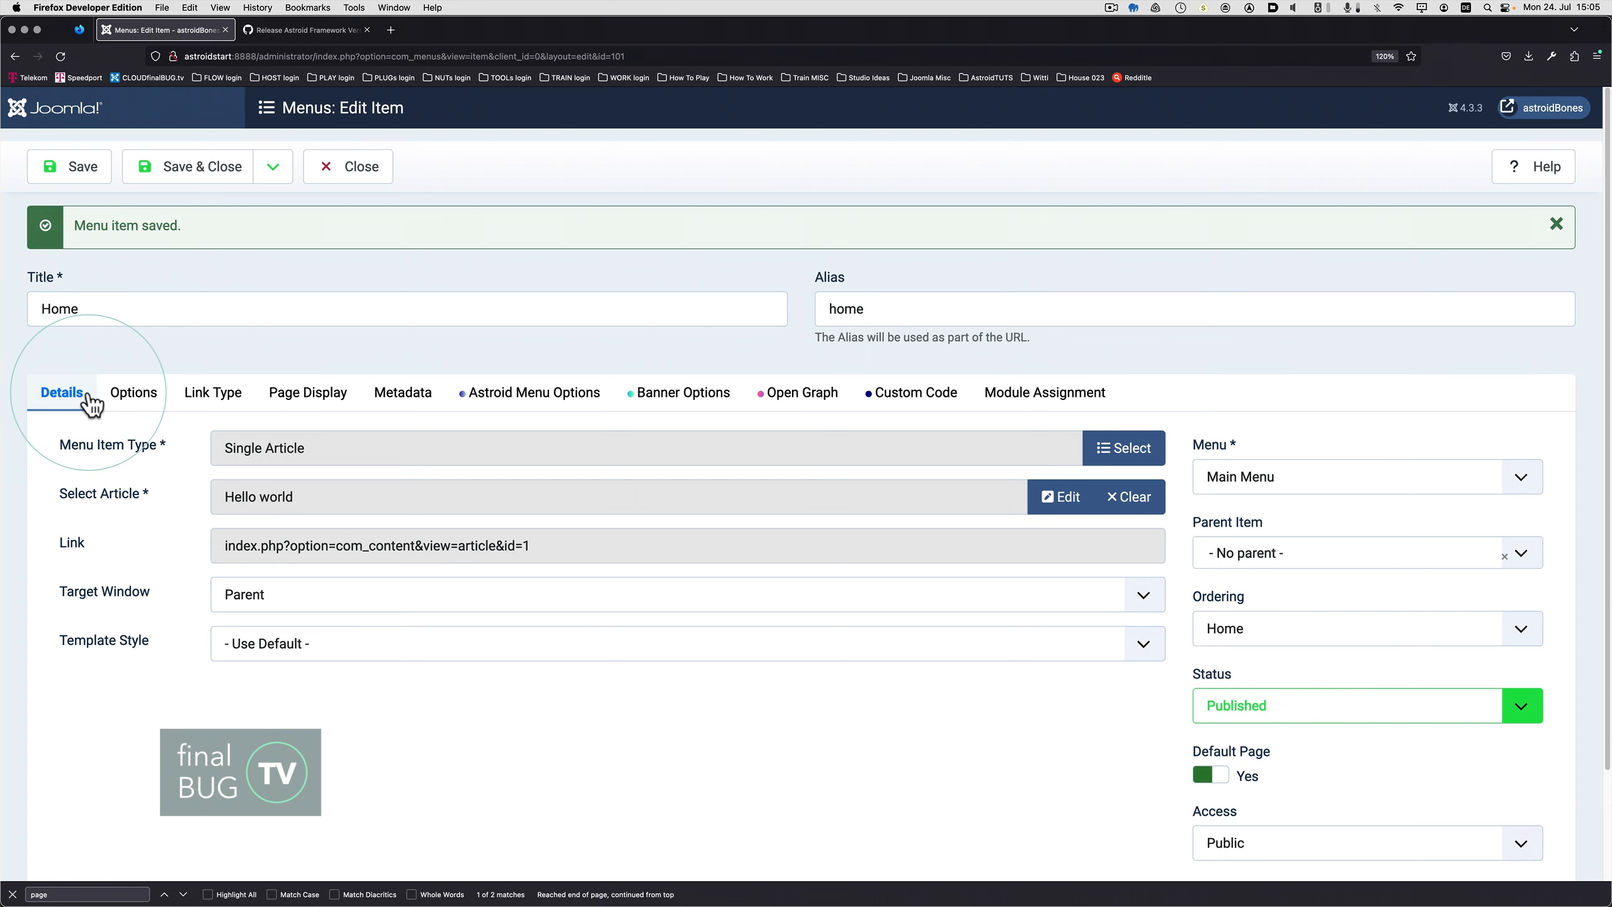
{"action": "left_click", "coordinate": [131, 395]}
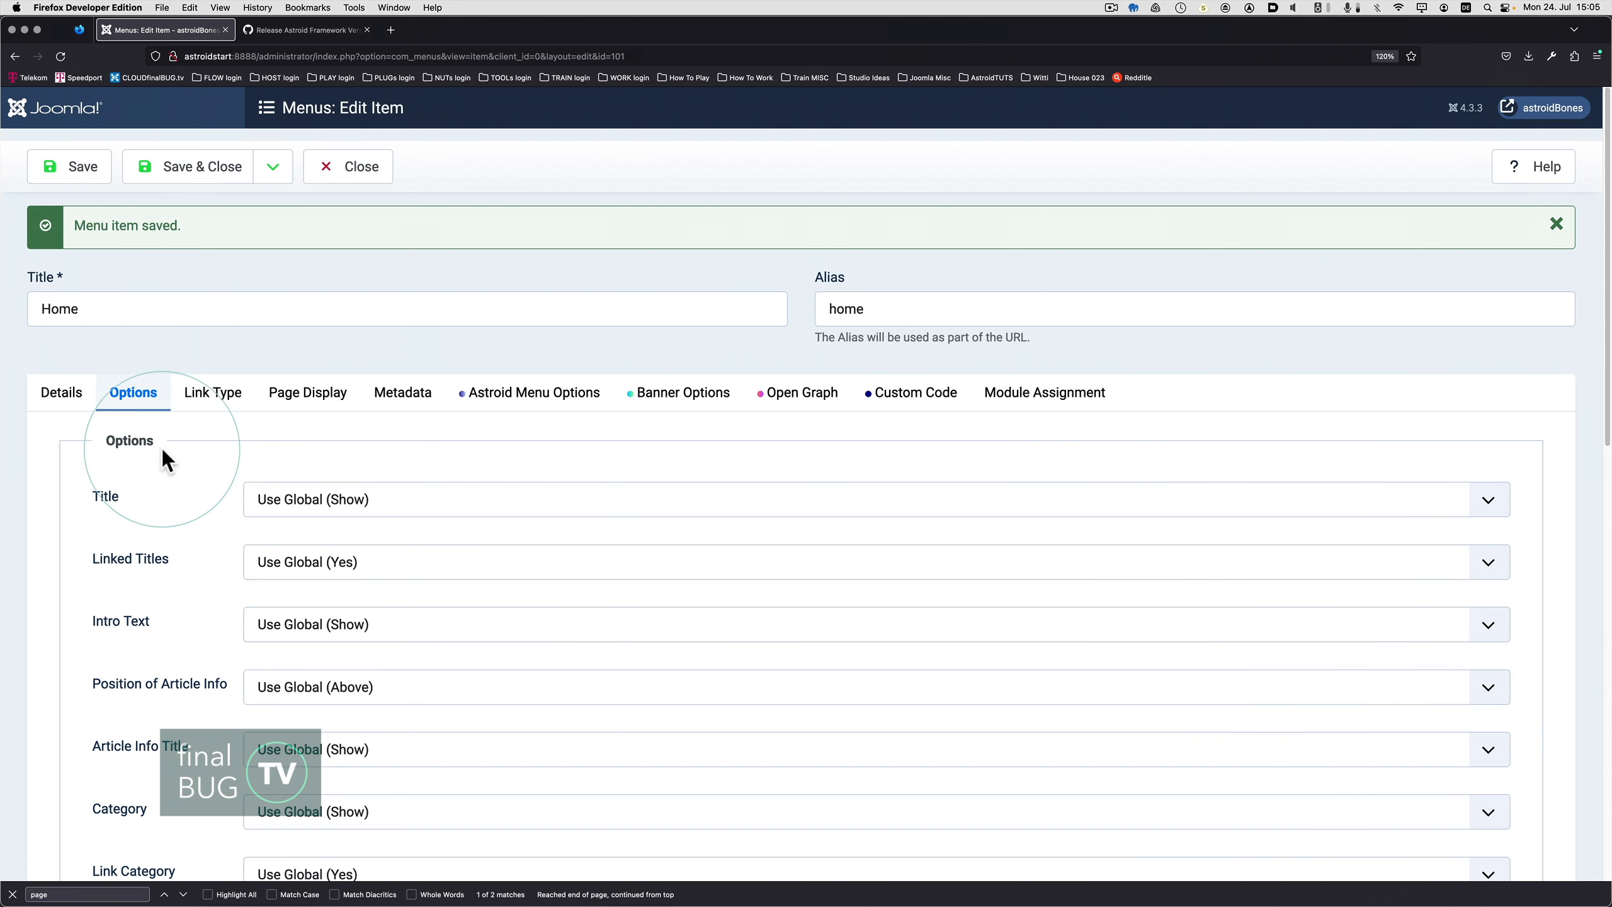
{"action": "left_click", "coordinate": [300, 400]}
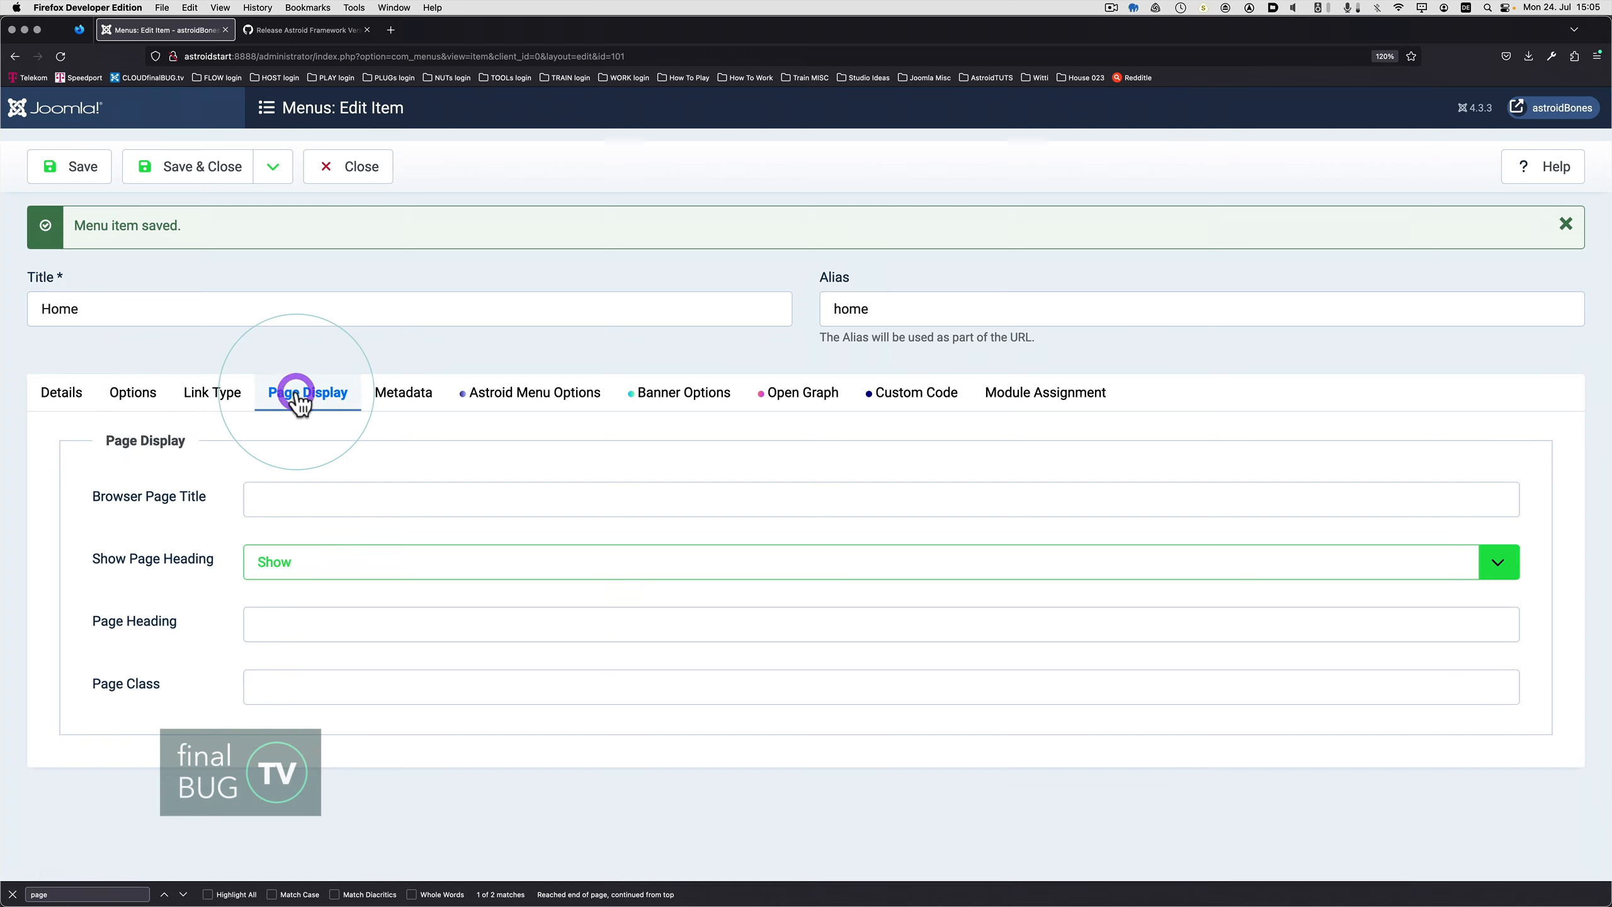
{"action": "left_click", "coordinate": [293, 564]}
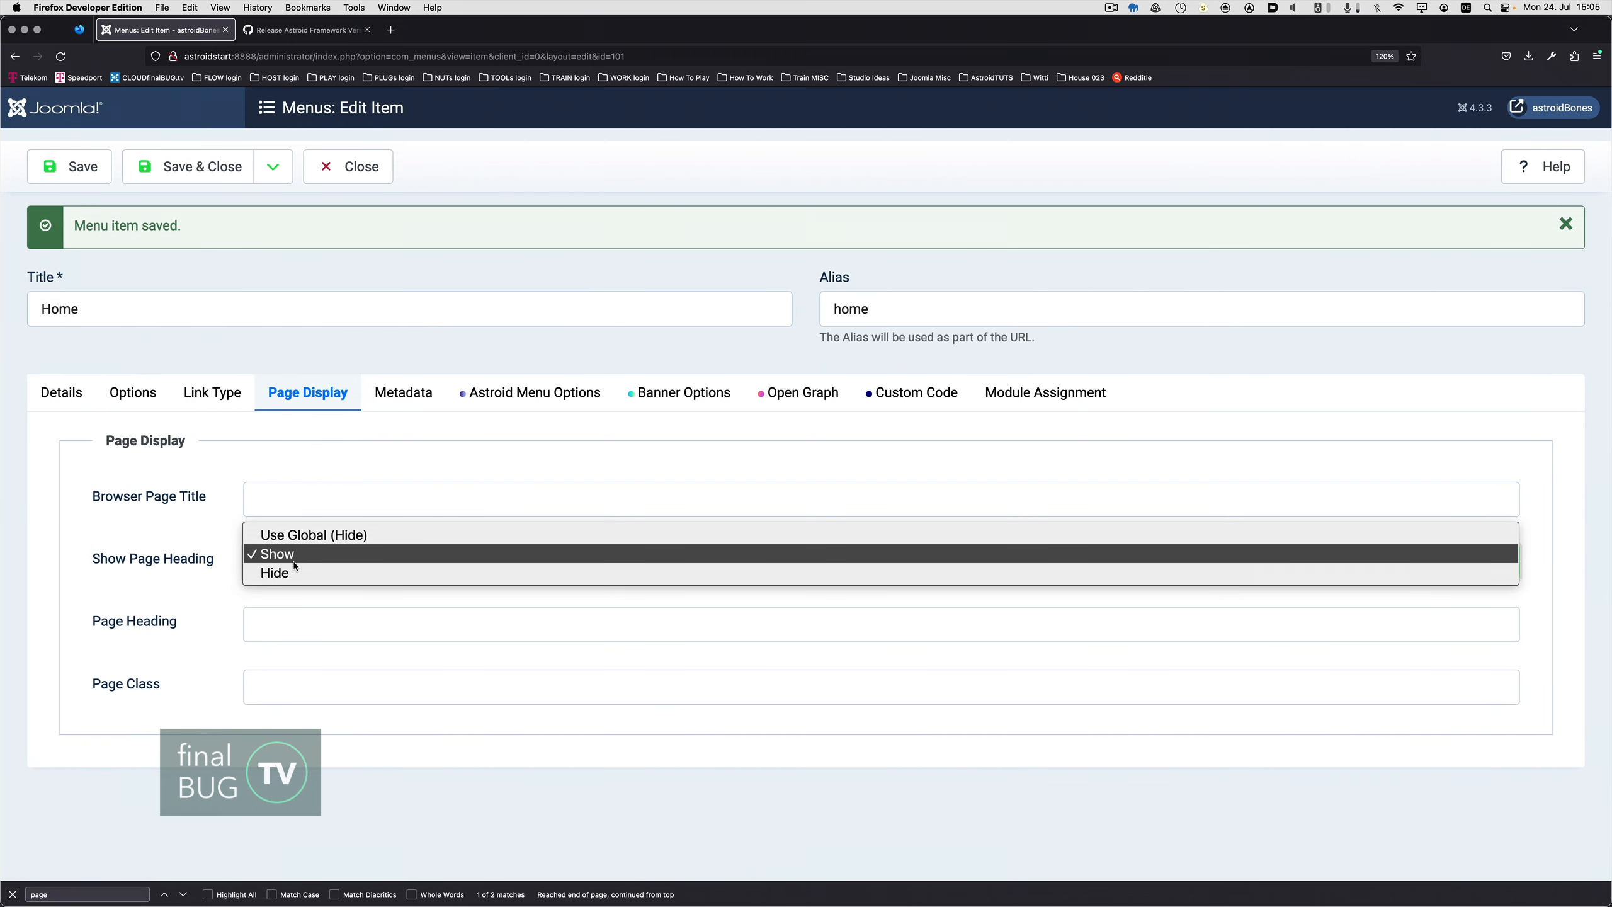
{"action": "left_click", "coordinate": [315, 535]}
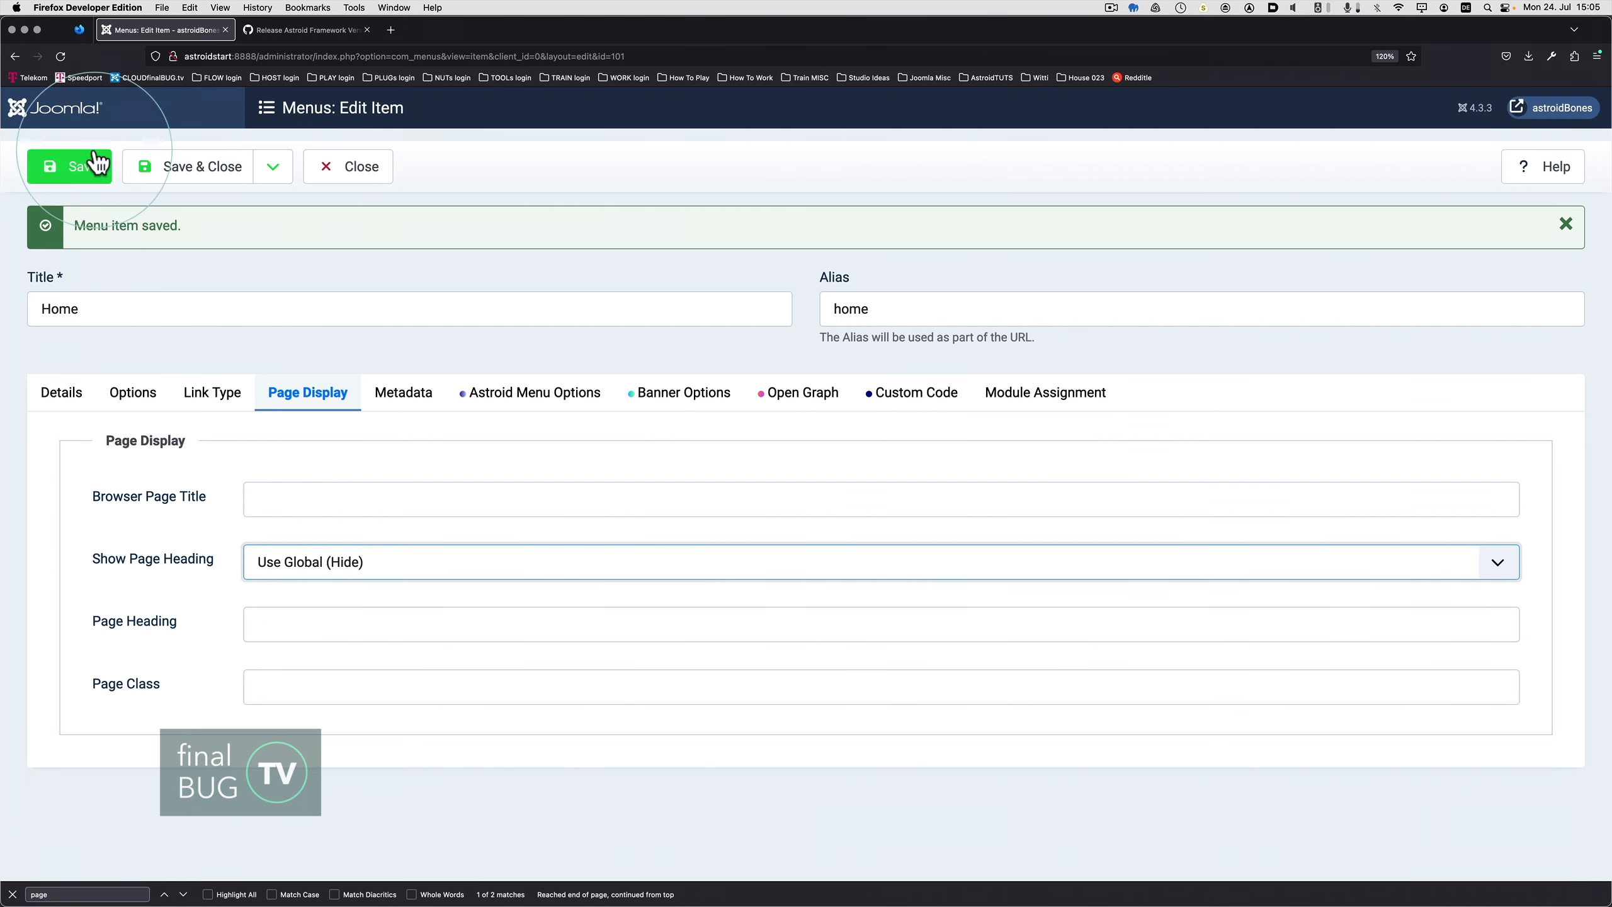
{"action": "left_click", "coordinate": [205, 165]}
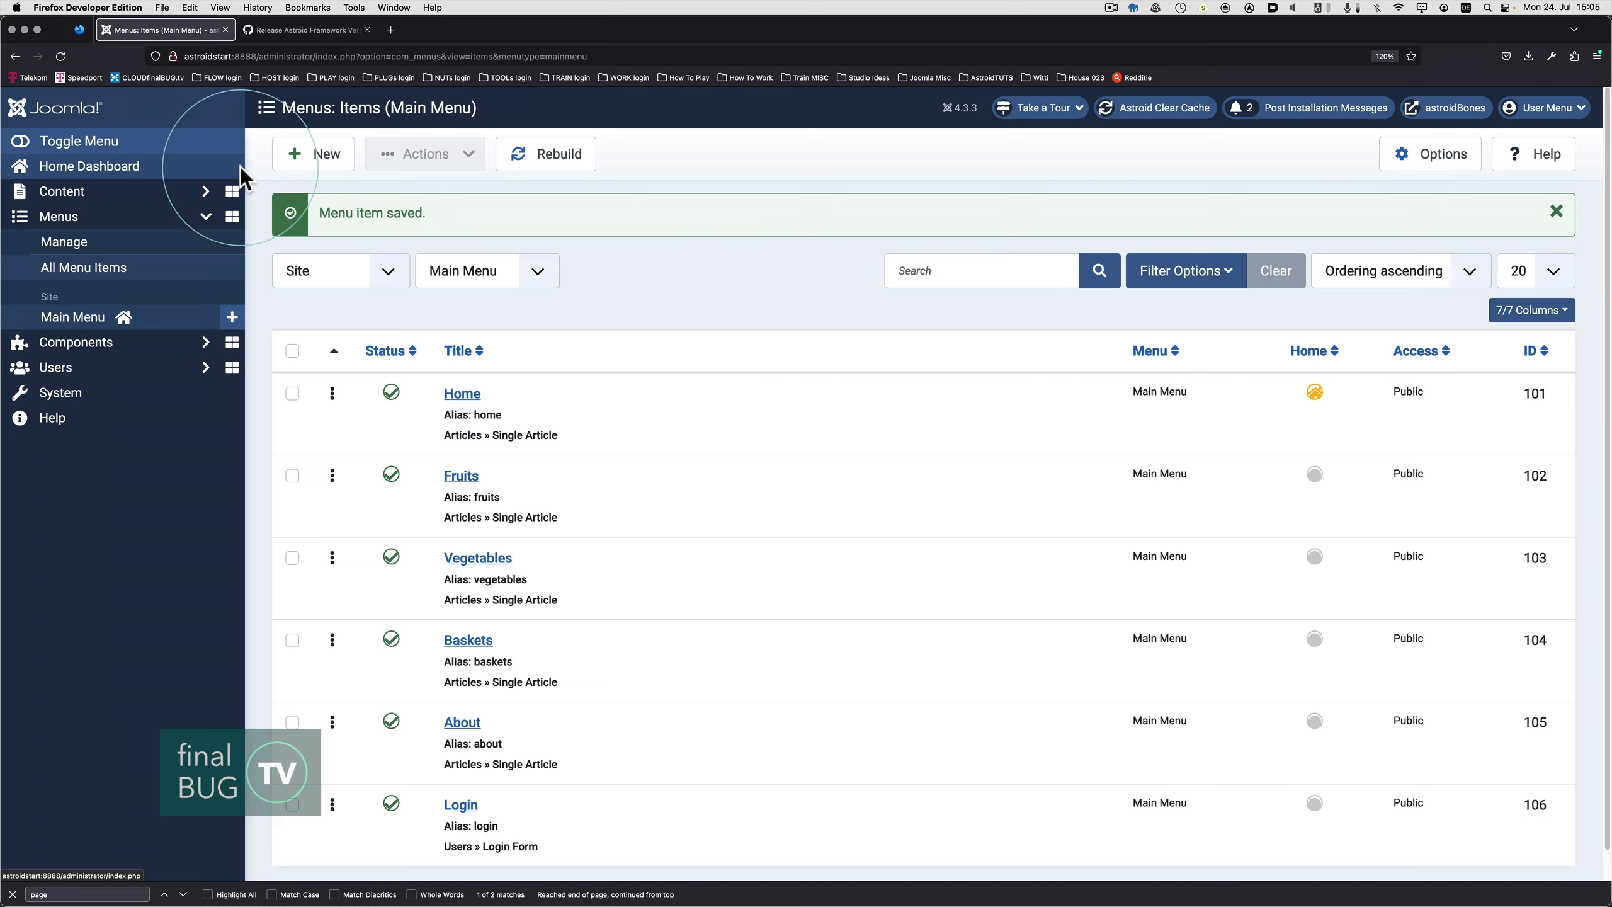
Reload the home page in Safari and go through every menu page to check for page headings, ending on Home
{"action": "key", "text": "super+Tab"}
{"action": "key", "text": "super+r"}
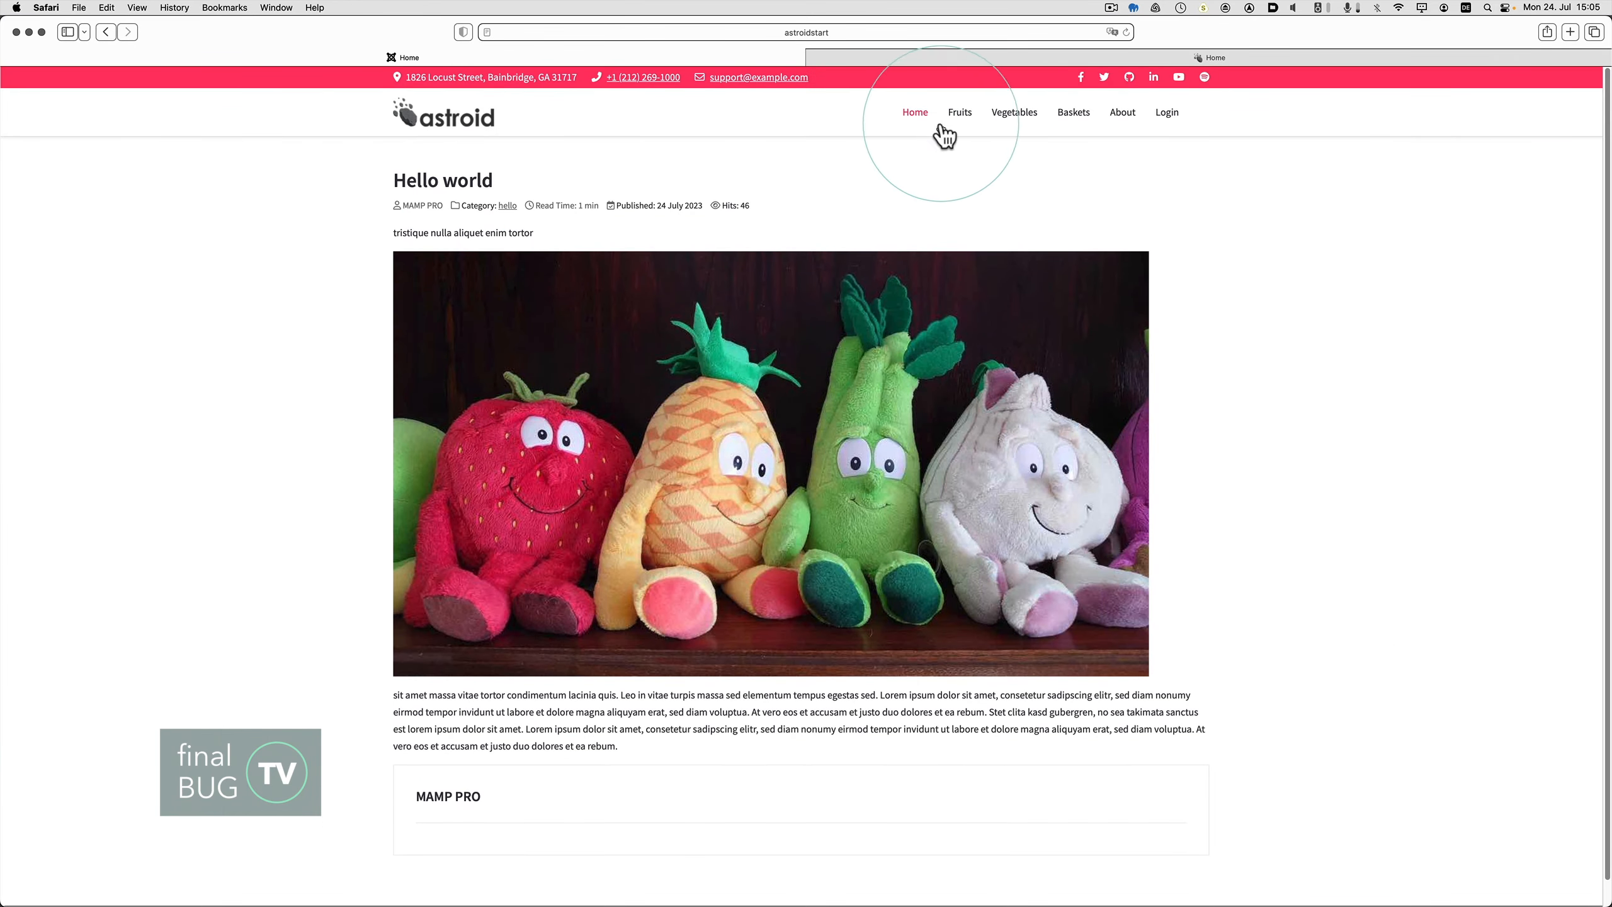
{"action": "left_click", "coordinate": [961, 118]}
{"action": "left_click", "coordinate": [1023, 117]}
{"action": "left_click", "coordinate": [1076, 118]}
{"action": "left_click", "coordinate": [1126, 114]}
{"action": "left_click", "coordinate": [1165, 116]}
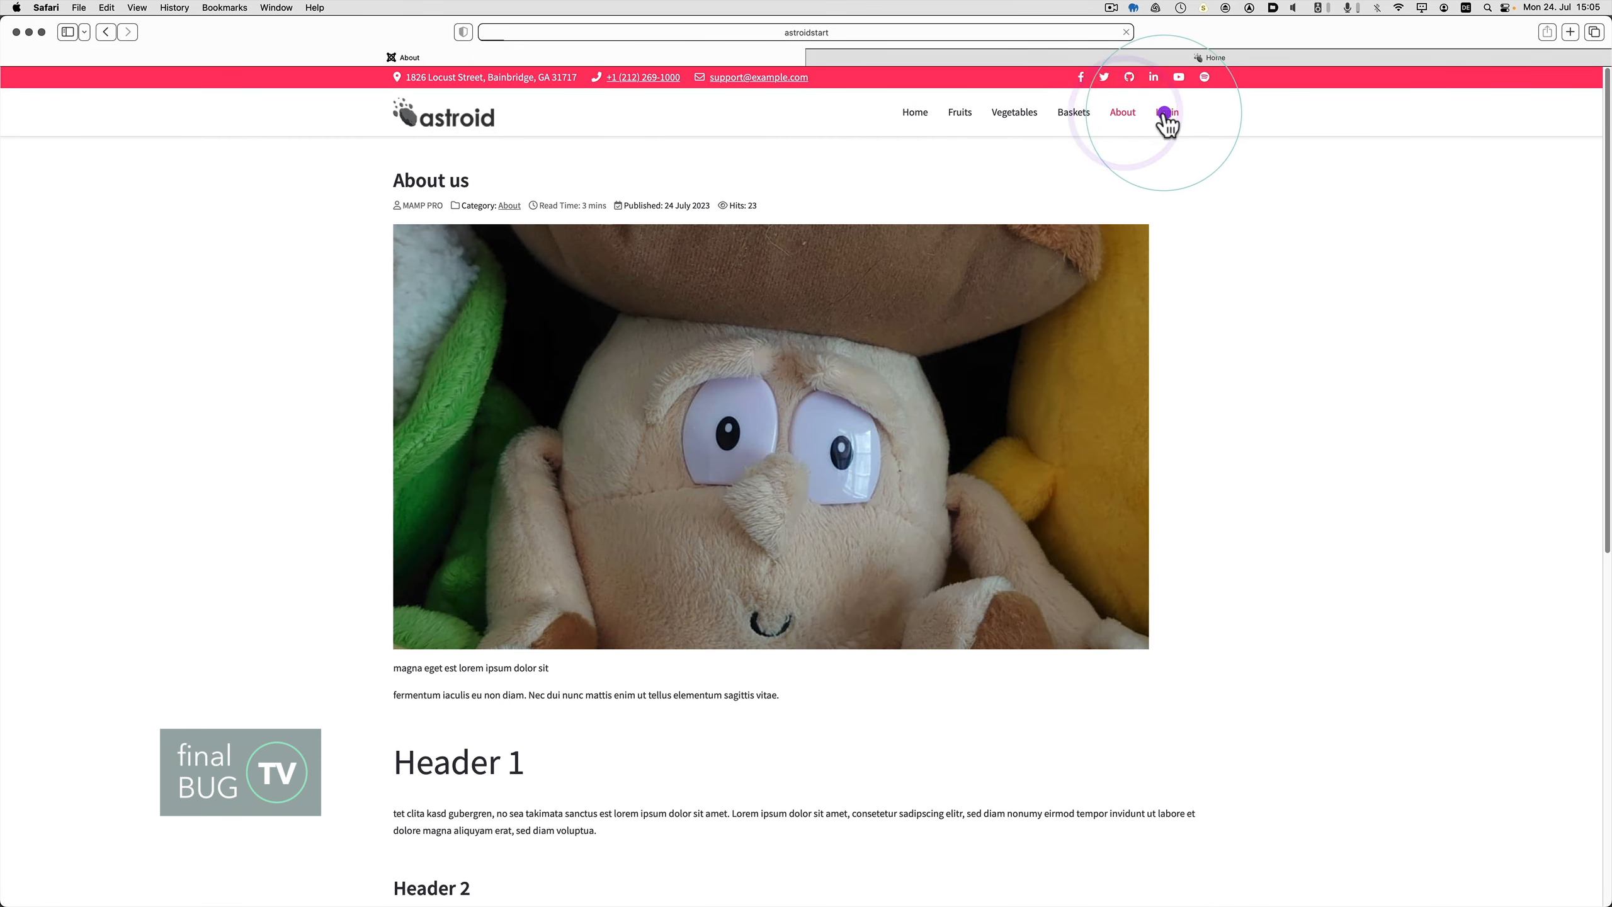
{"action": "left_click", "coordinate": [917, 116]}
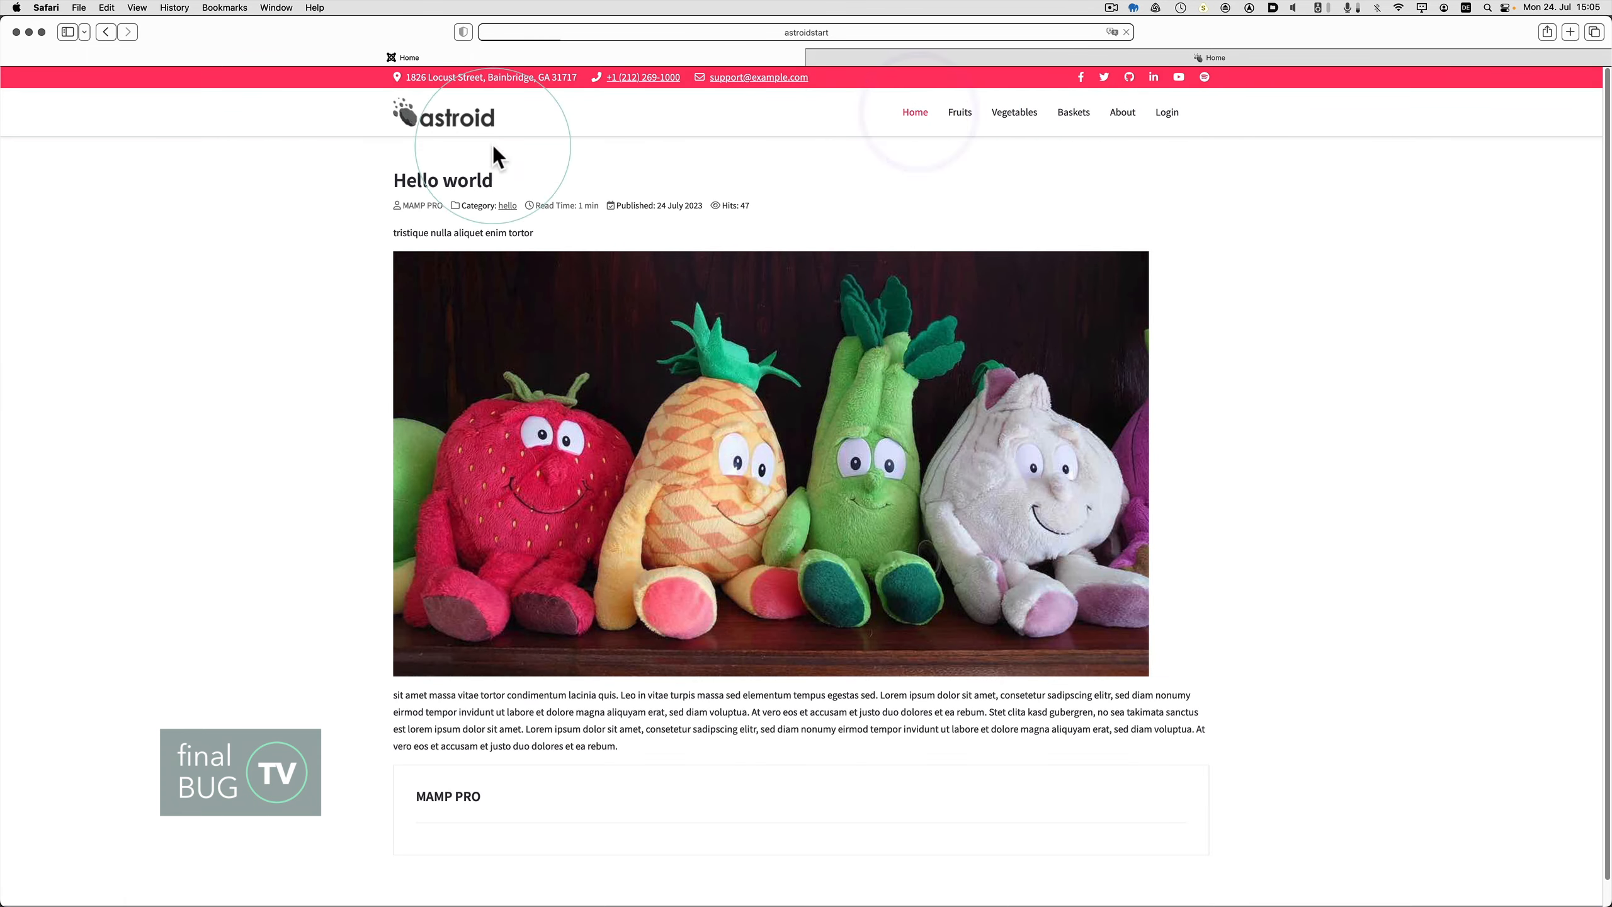
Reopen the Home menu item in Firefox to review its Show Page Heading choices, then close it without changes
{"action": "key", "text": "super+Tab"}
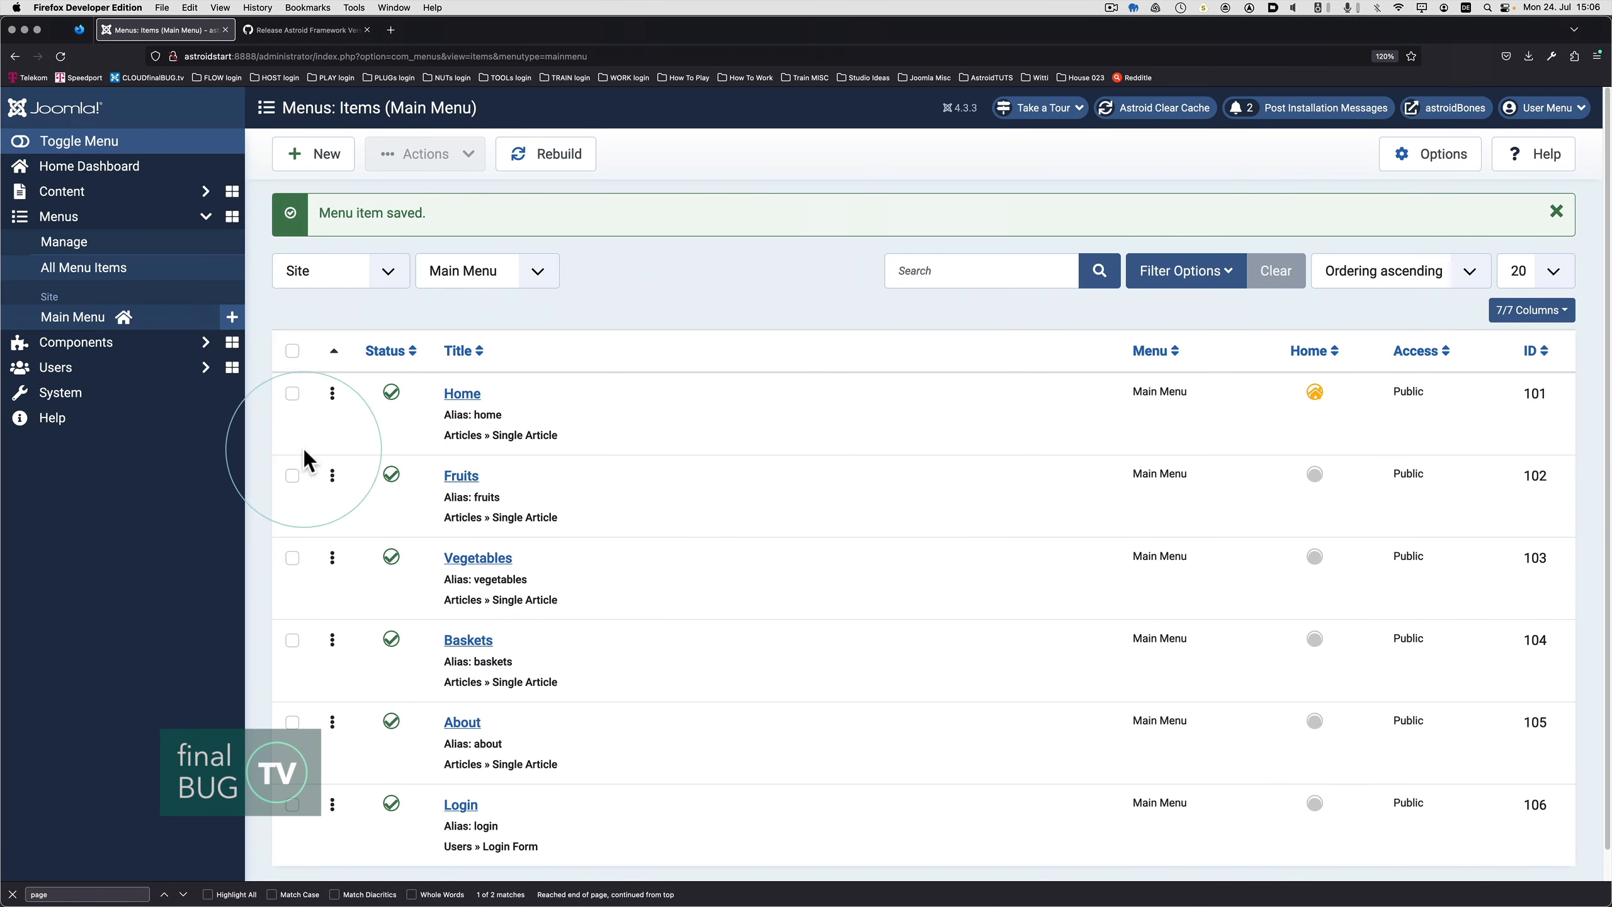
{"action": "left_click", "coordinate": [458, 394]}
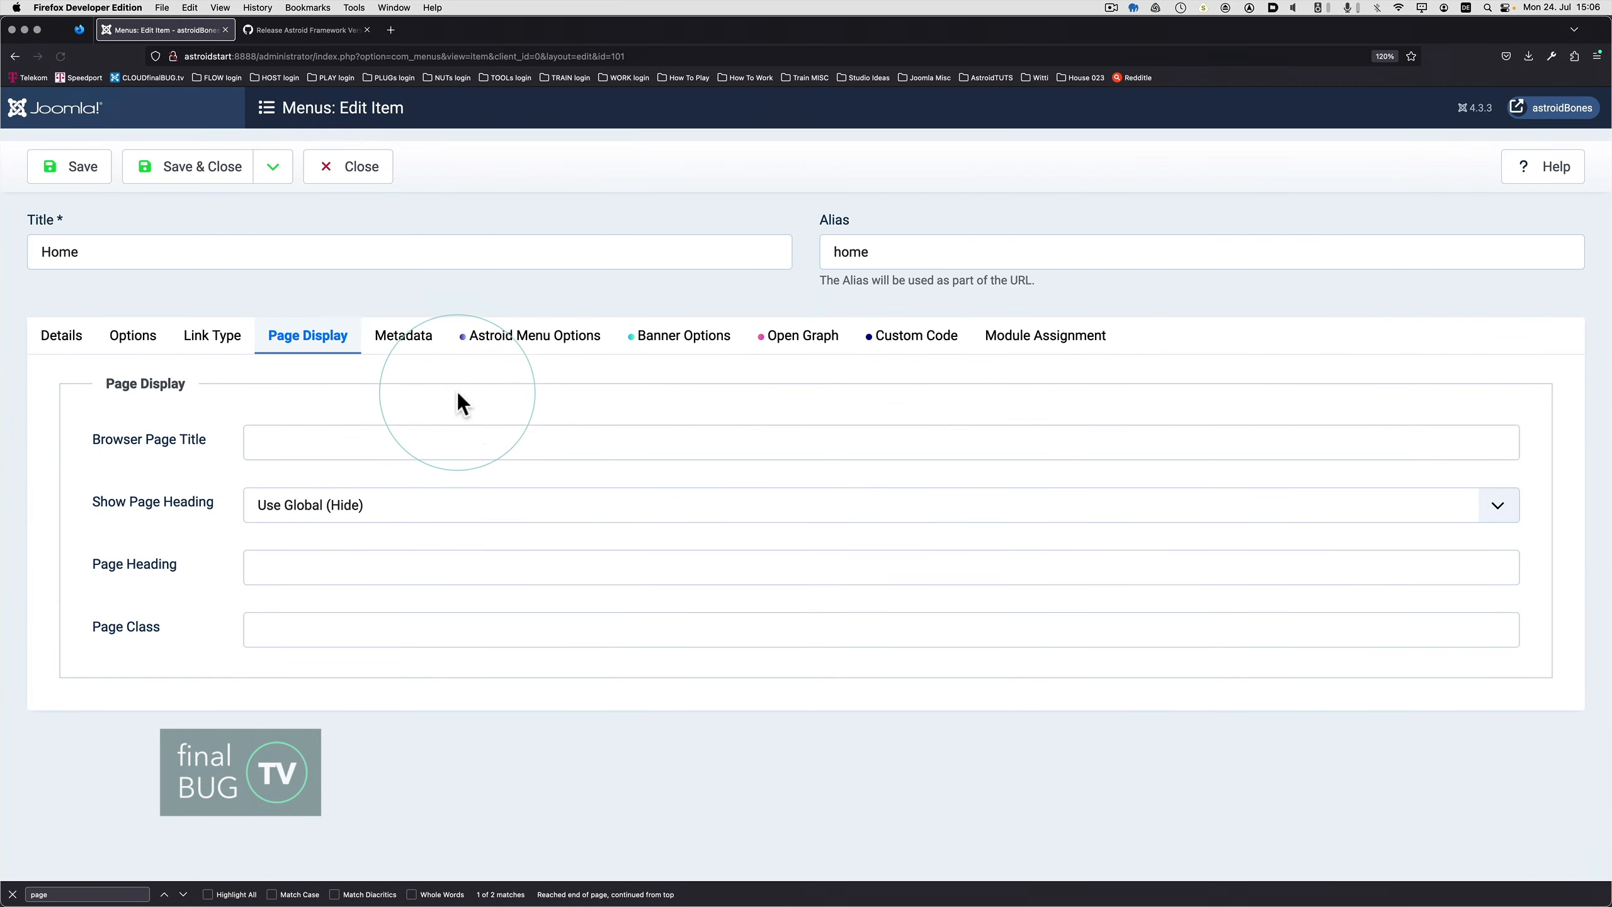
{"action": "left_click", "coordinate": [370, 507]}
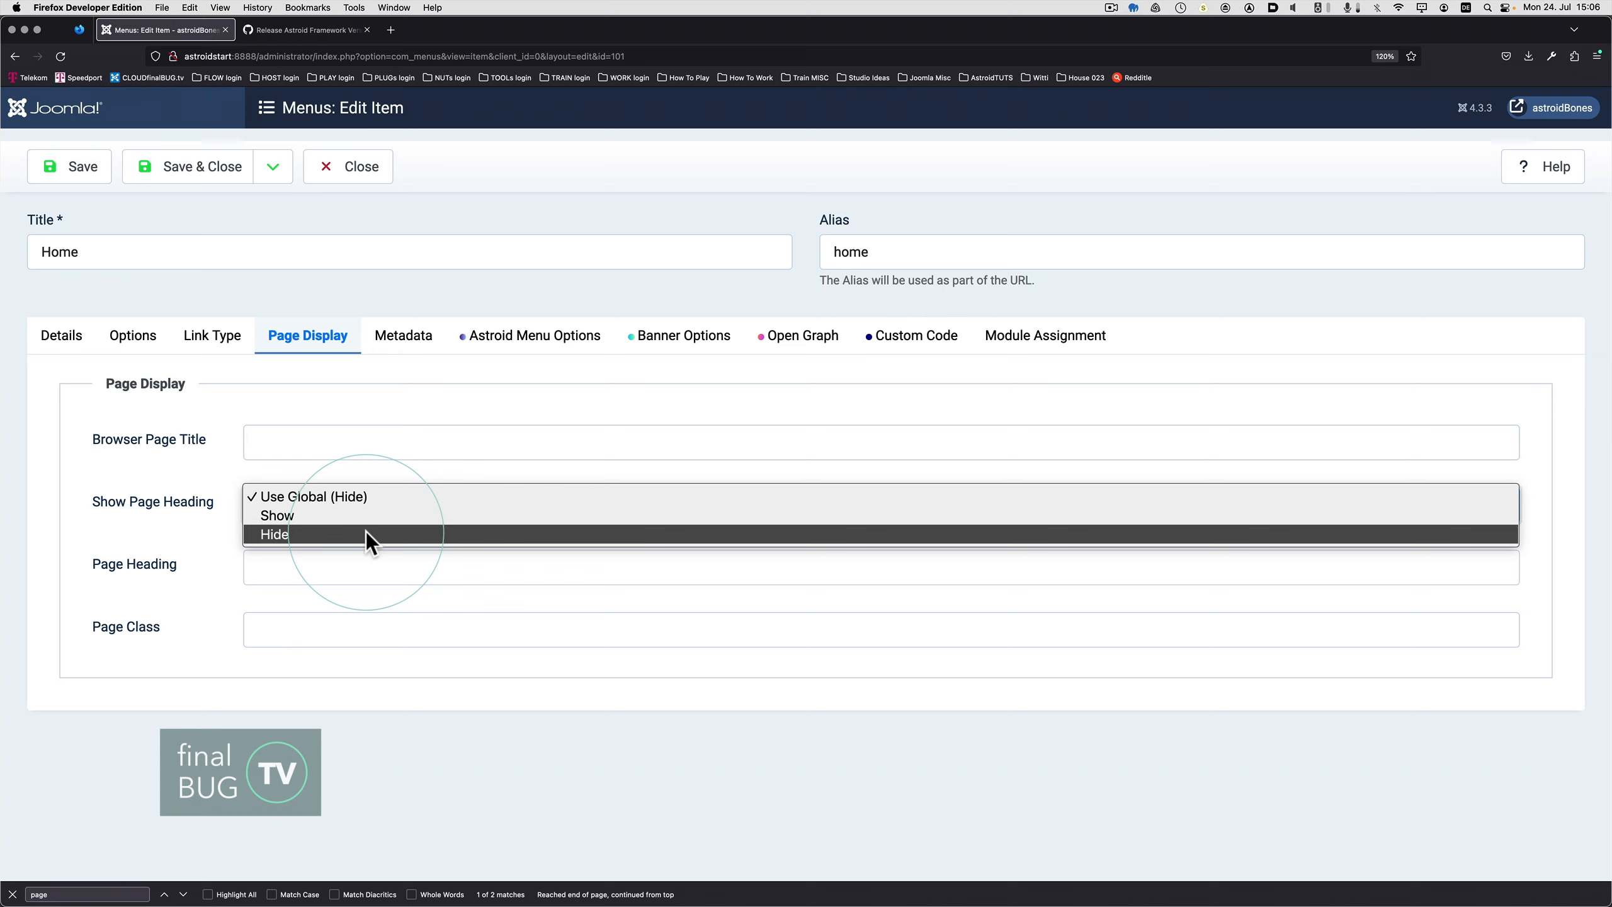
{"action": "left_click", "coordinate": [404, 212]}
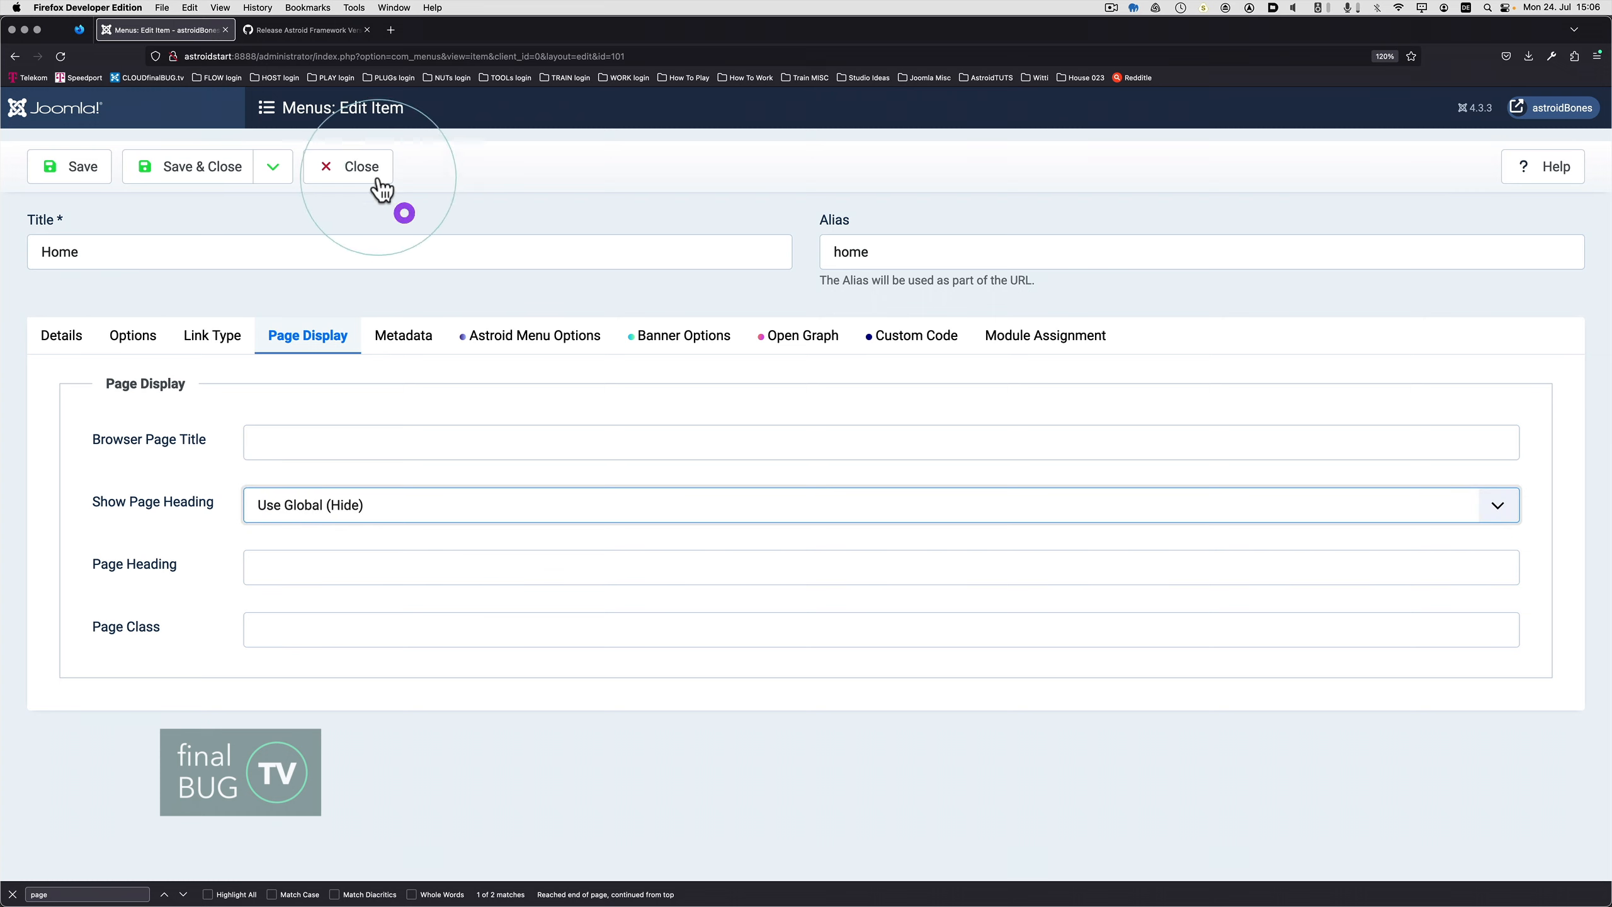
{"action": "left_click", "coordinate": [347, 167]}
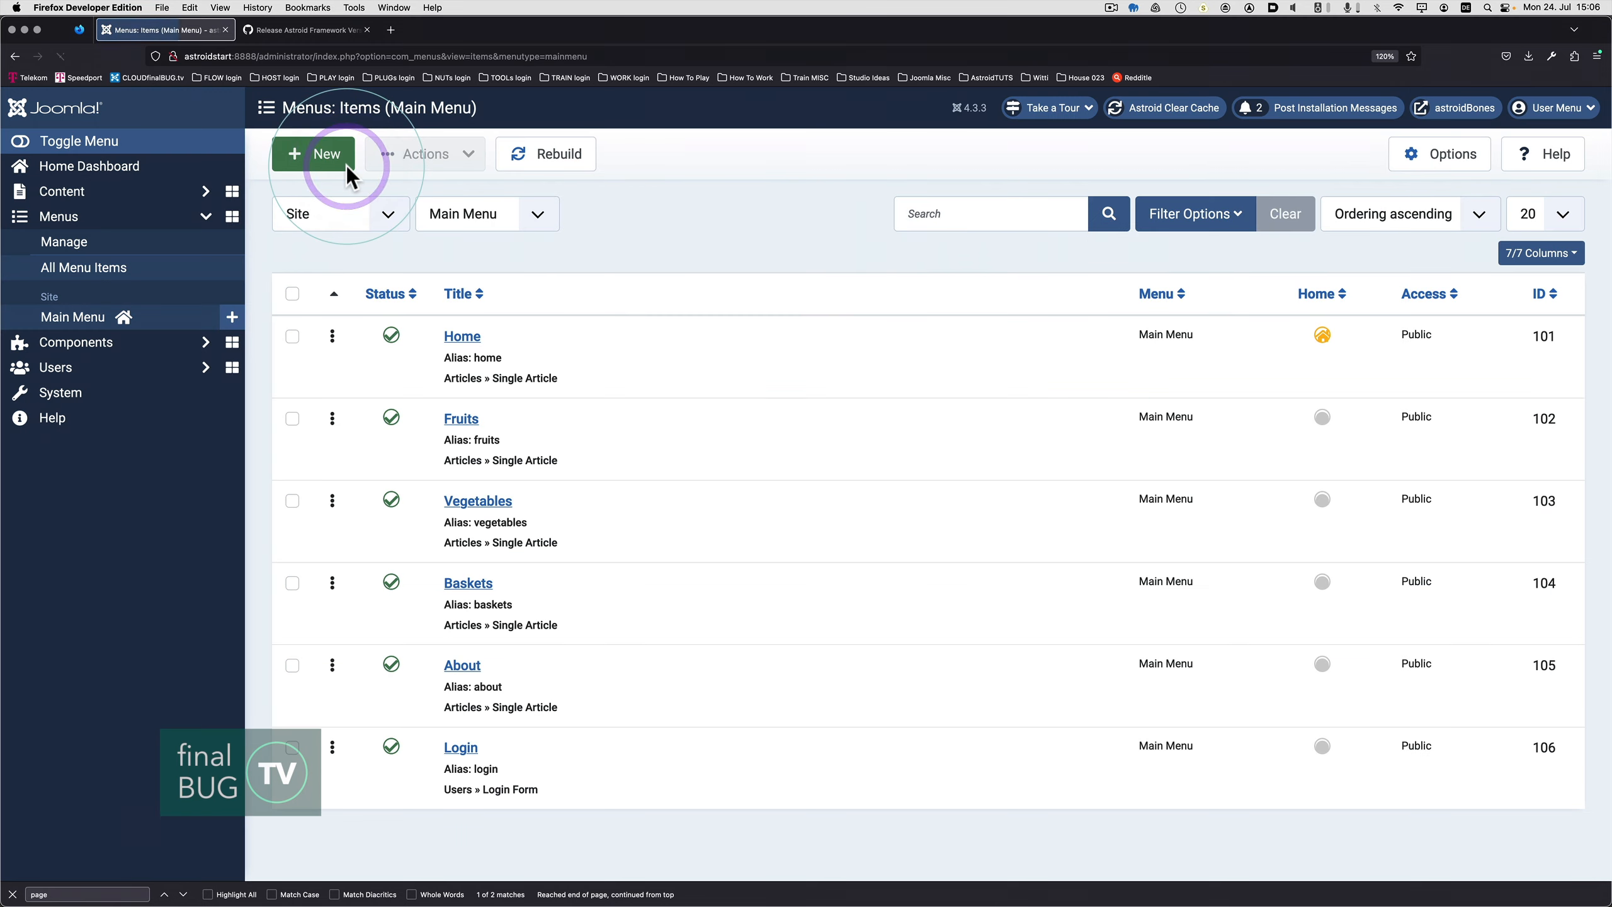
Highlight the Hello world article title and its article info line on the home page in Safari
{"action": "key", "text": "super+Tab"}
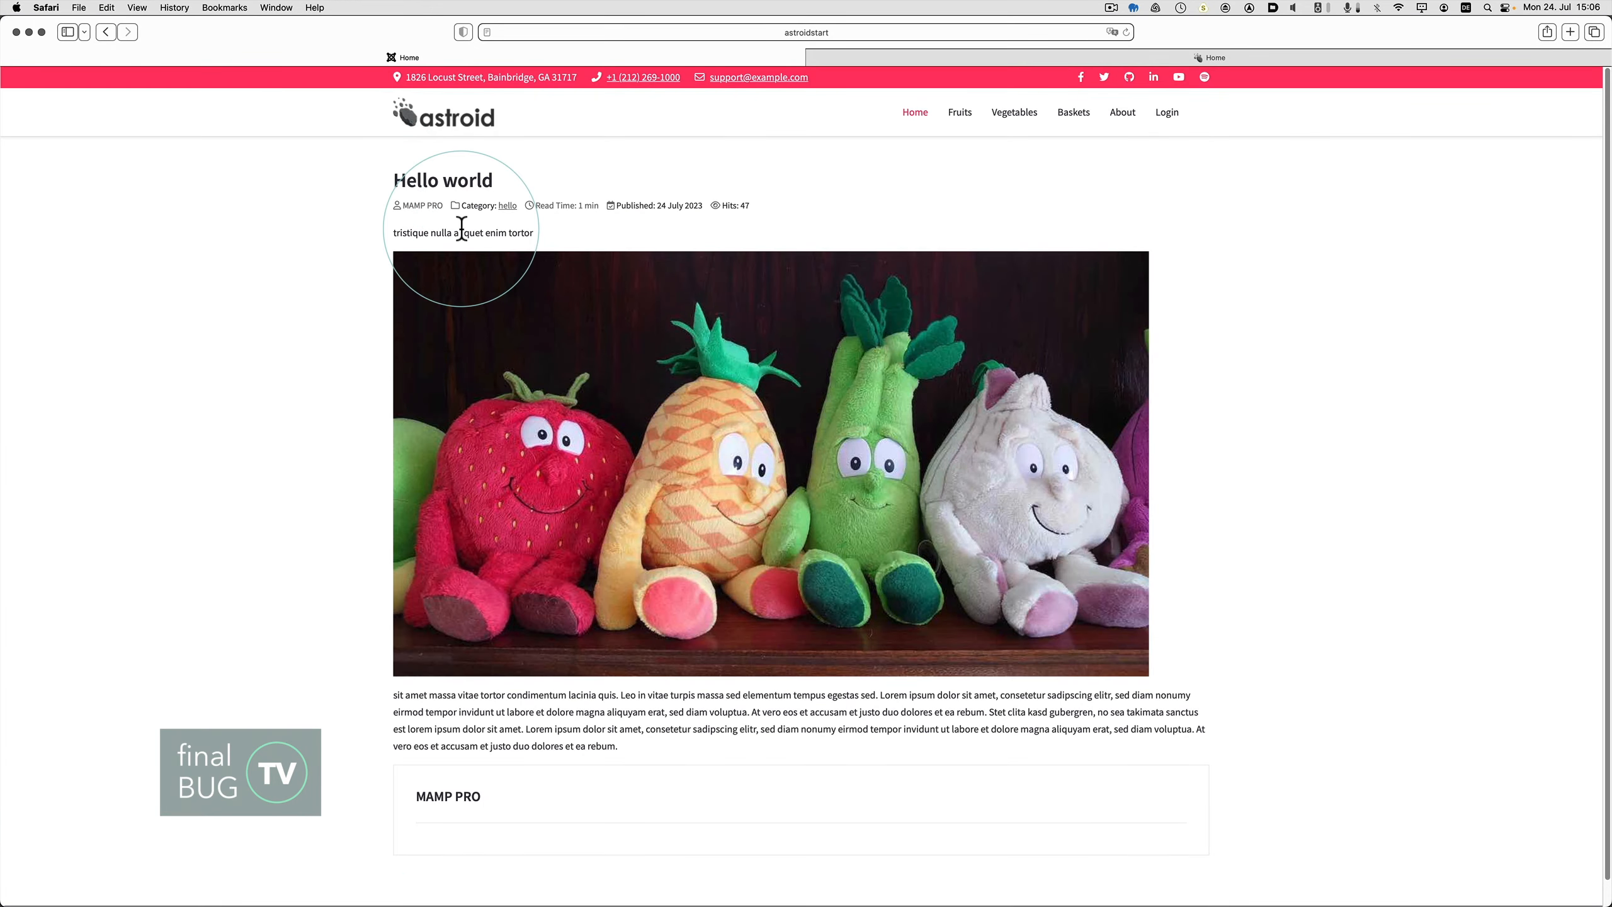
{"action": "left_click_drag", "start_coordinate": [507, 180], "coordinate": [378, 180]}
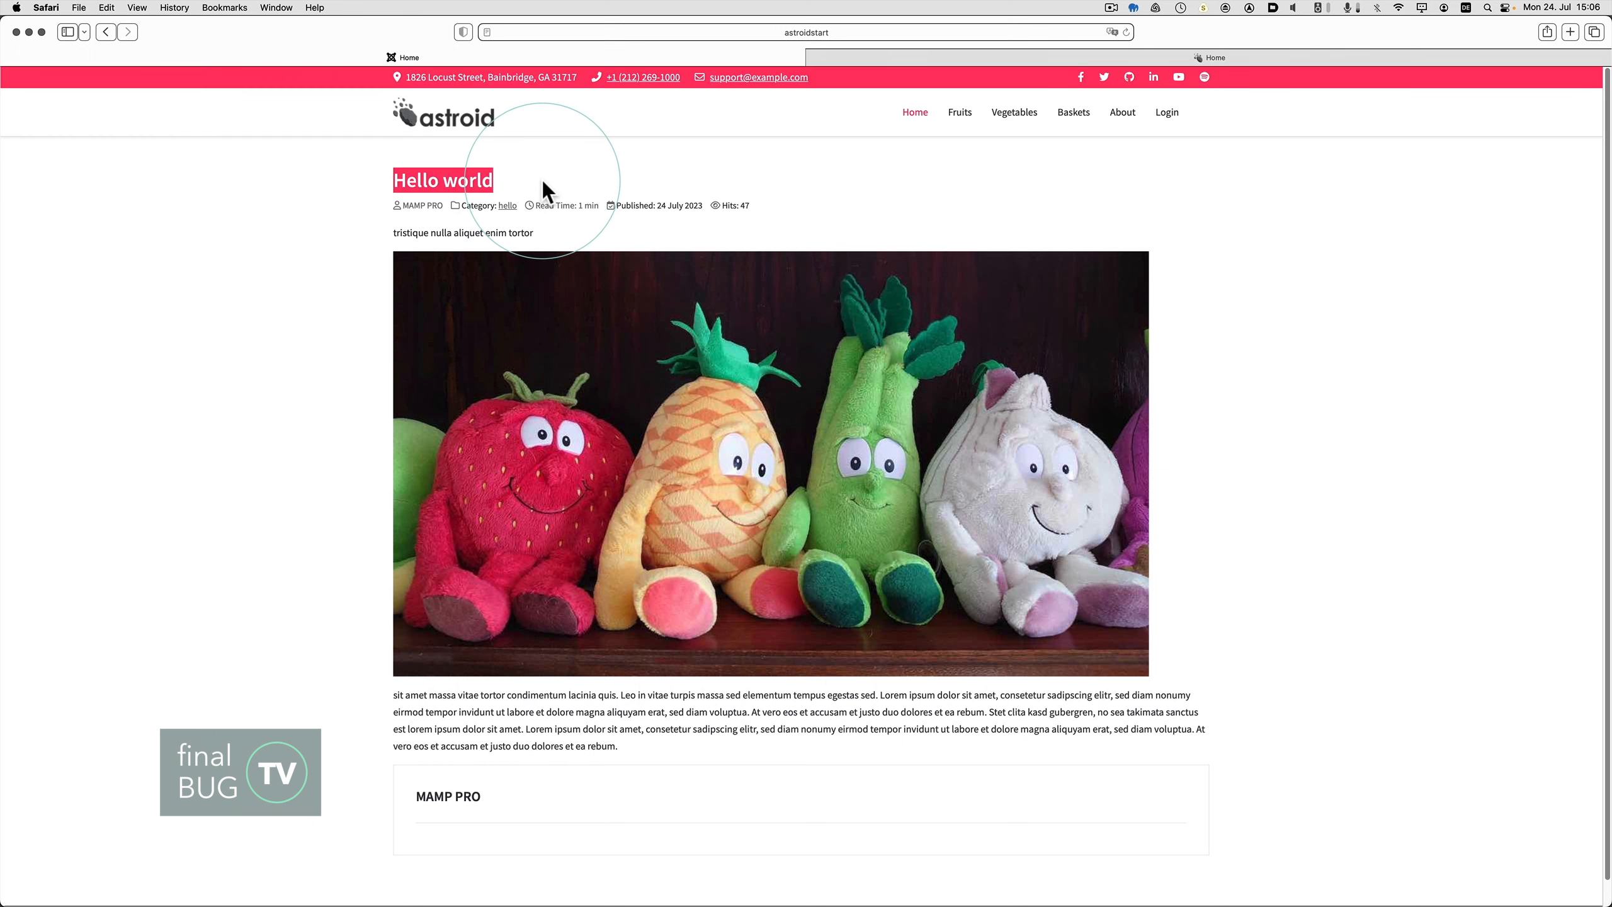
{"action": "key", "text": "super+Tab"}
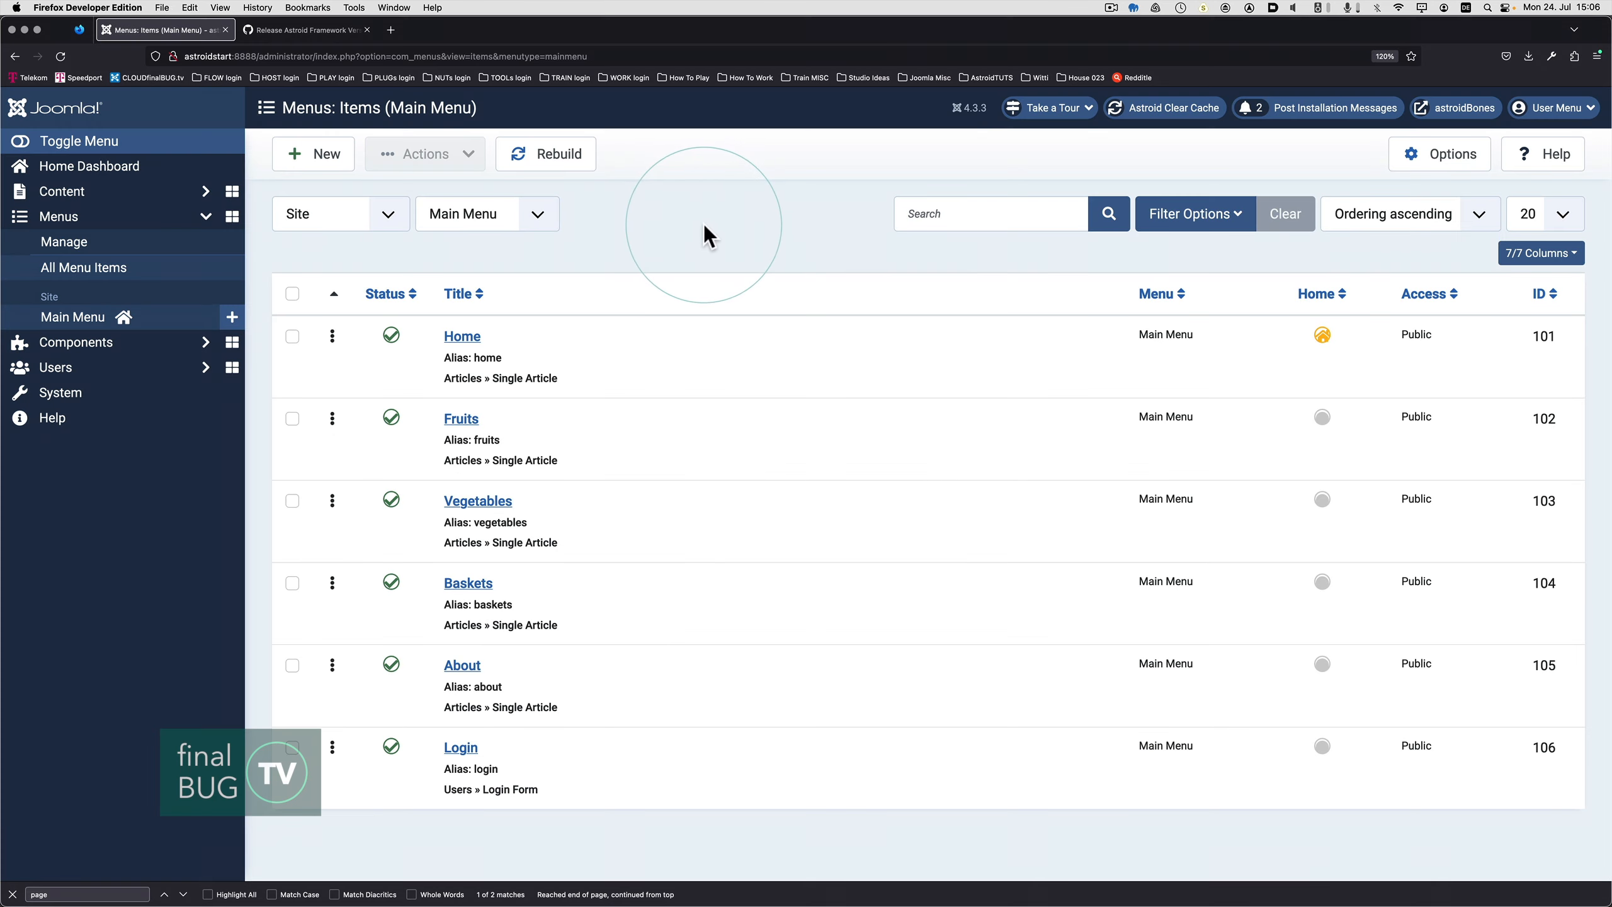
{"action": "key", "text": "super+Tab"}
{"action": "left_click_drag", "start_coordinate": [765, 208], "coordinate": [335, 206]}
In Firefox, open the Articles options in Global Configuration, set Title to Hide, and save
{"action": "key", "text": "super+Tab"}
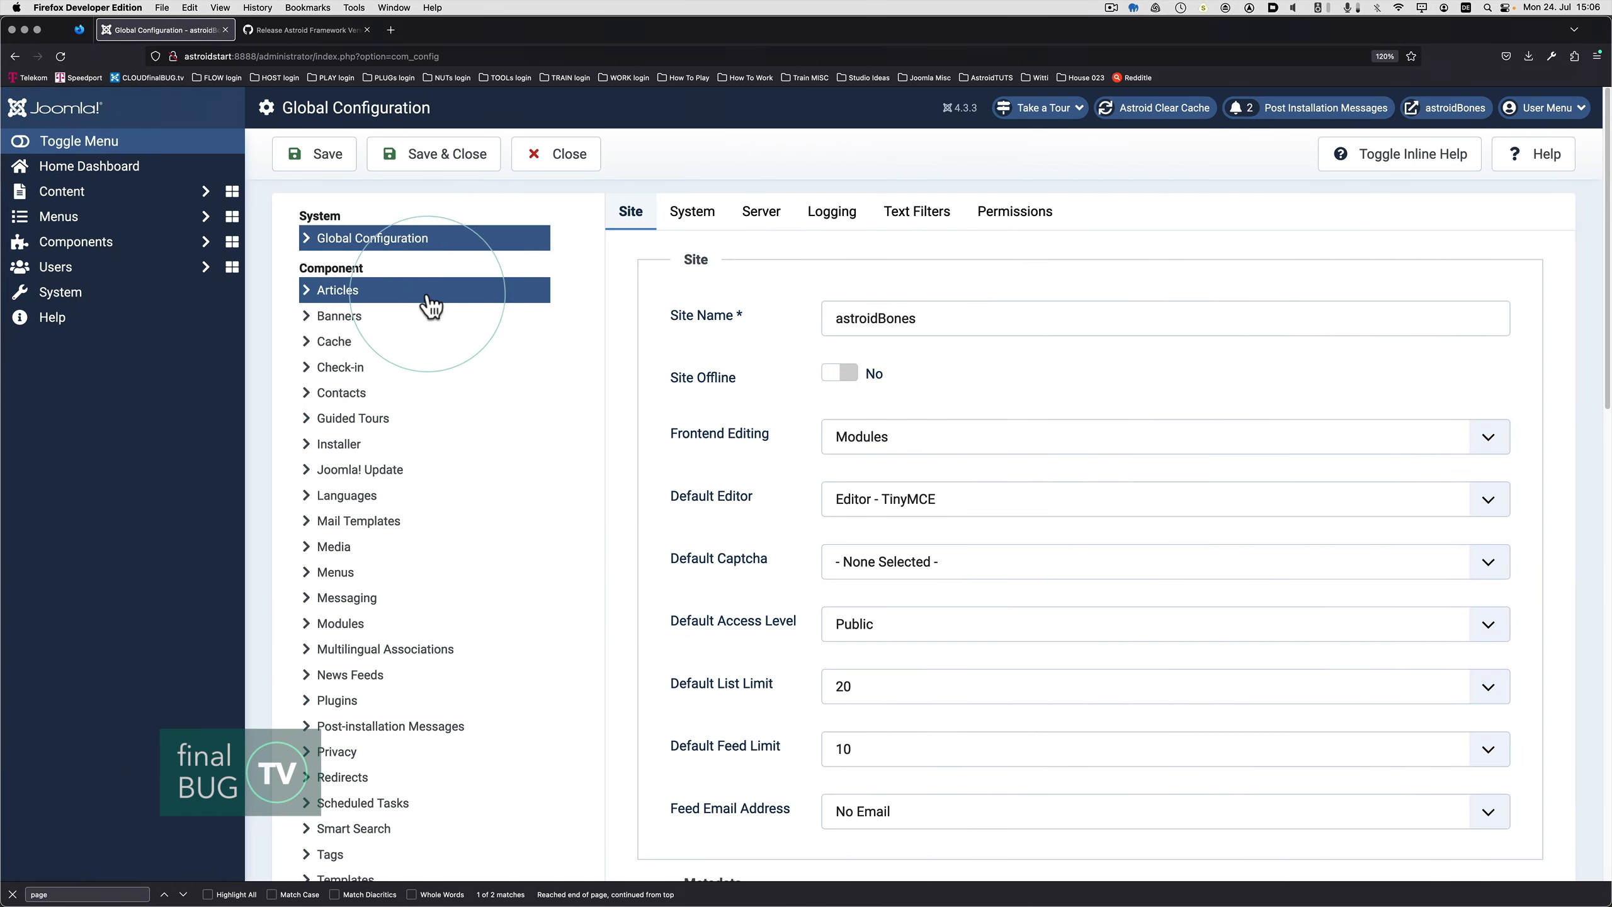
{"action": "left_click", "coordinate": [379, 295]}
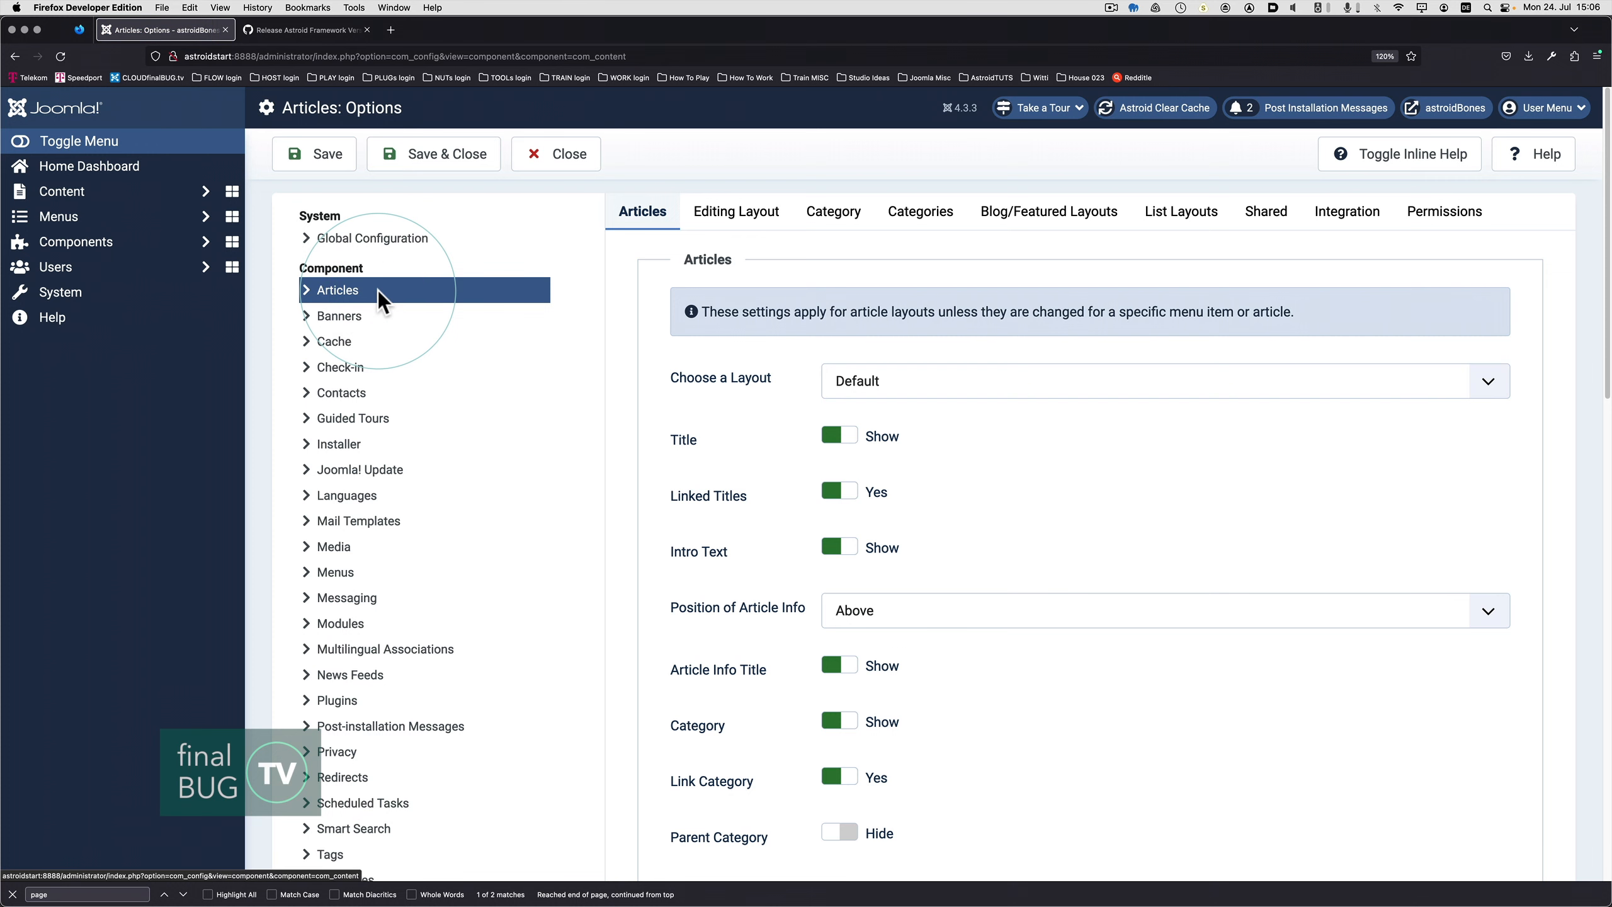
{"action": "scroll", "coordinate": [647, 334], "scroll_direction": "down", "scroll_amount": 2}
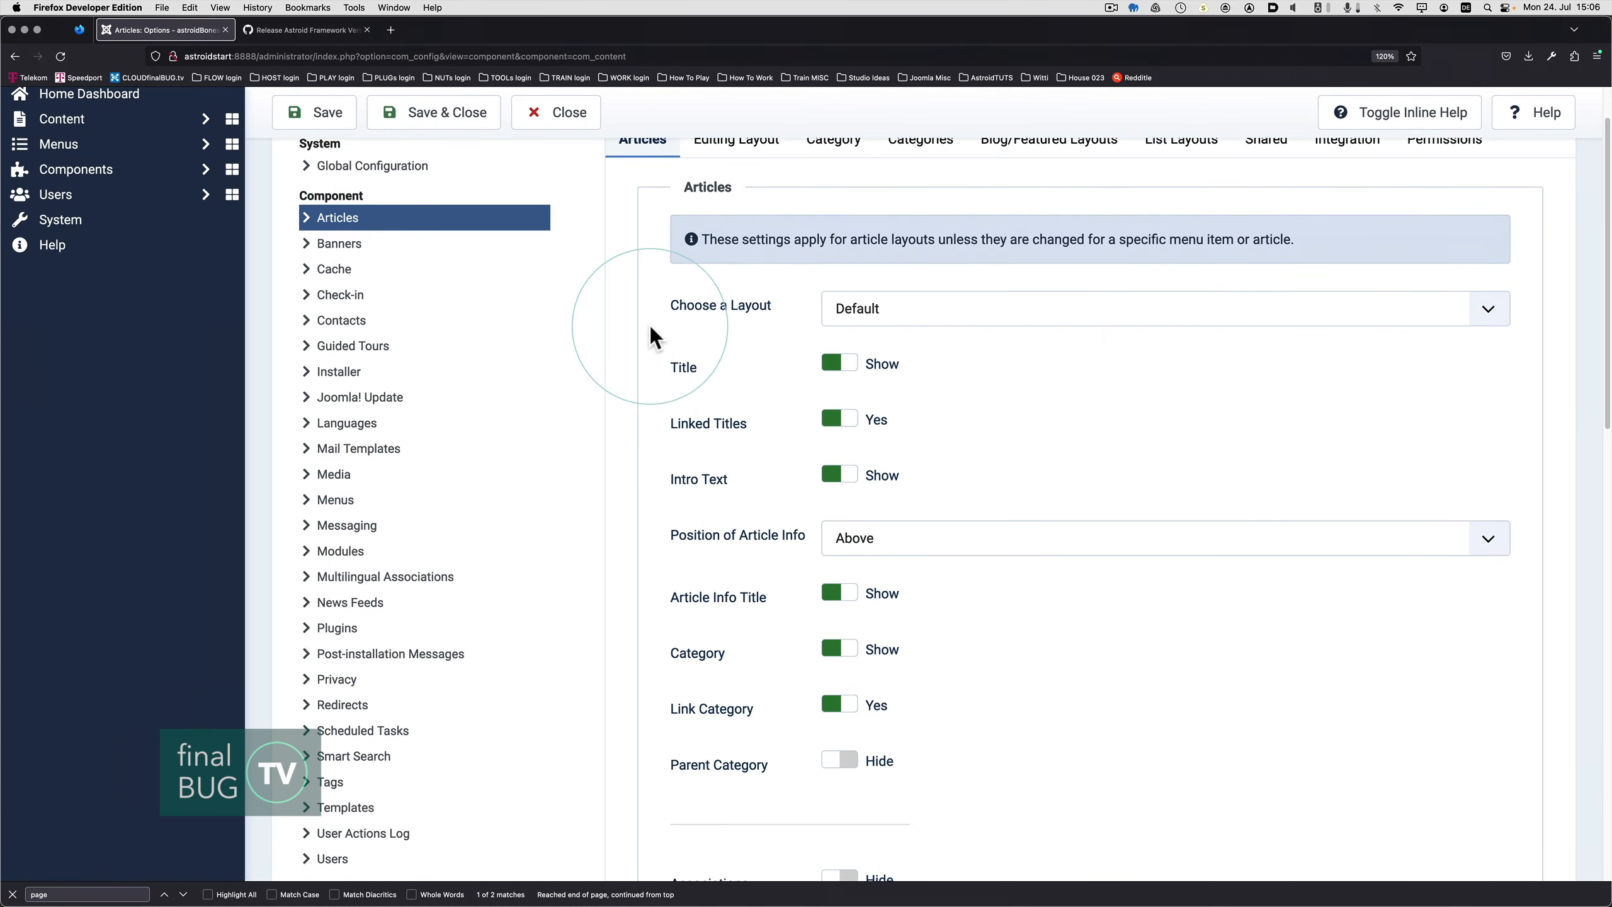
{"action": "left_click", "coordinate": [833, 362]}
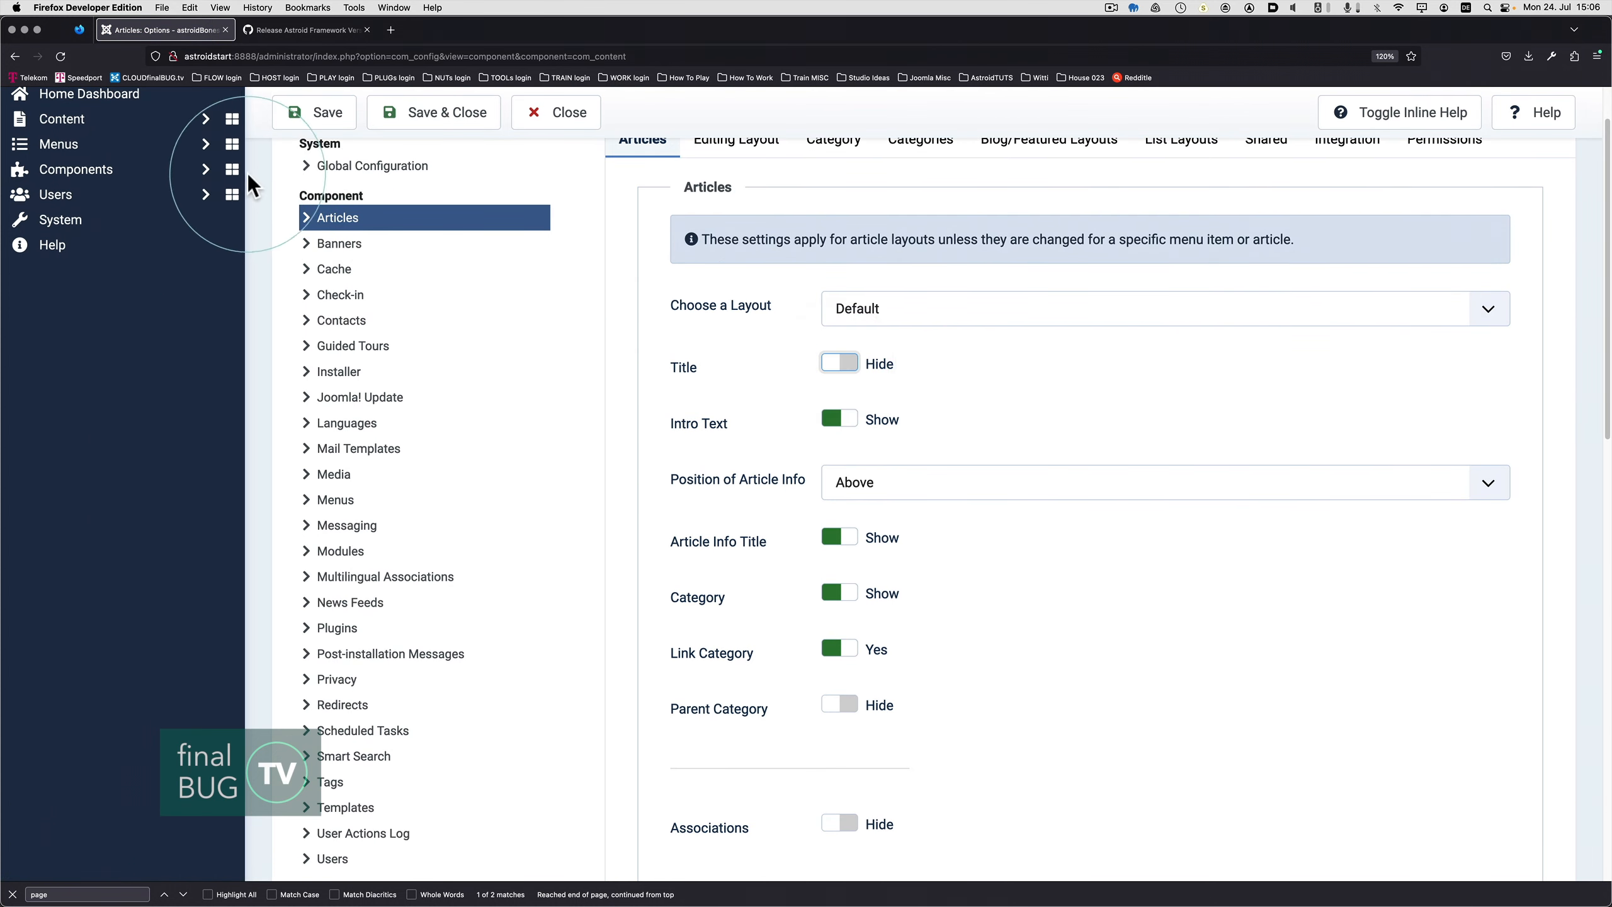
{"action": "left_click", "coordinate": [324, 124]}
Reload the site in Safari and check the article titles on Fruits, Vegetables, Baskets and Home
{"action": "key", "text": "super+Tab"}
{"action": "key", "text": "super+r"}
{"action": "left_click", "coordinate": [964, 112]}
{"action": "left_click", "coordinate": [1024, 115]}
{"action": "left_click", "coordinate": [1078, 112]}
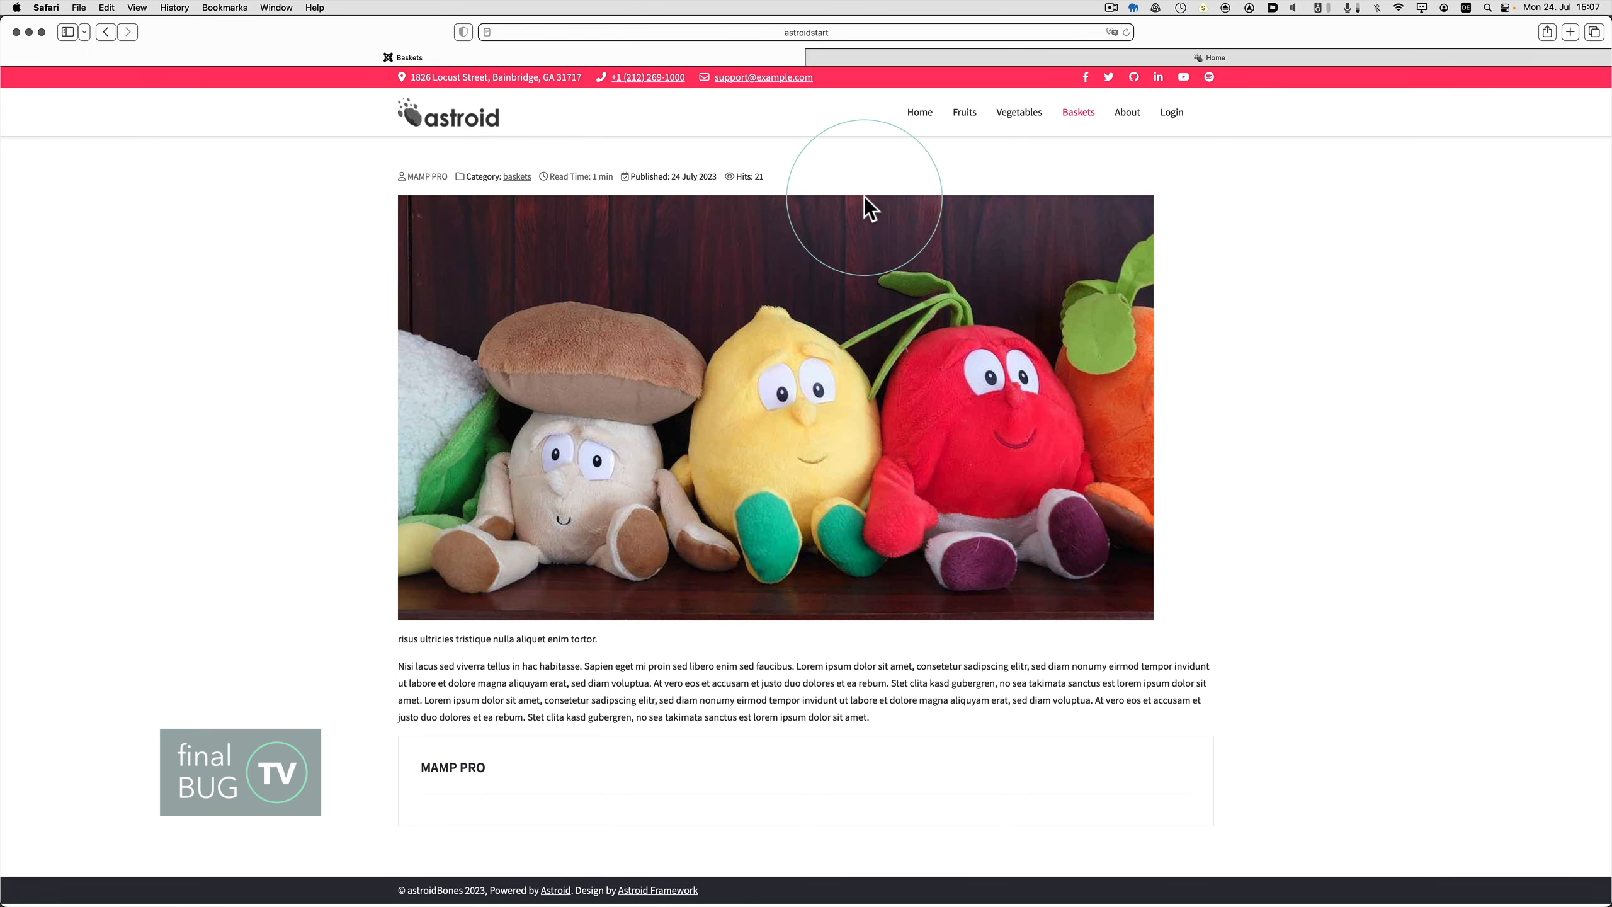
{"action": "left_click", "coordinate": [919, 114]}
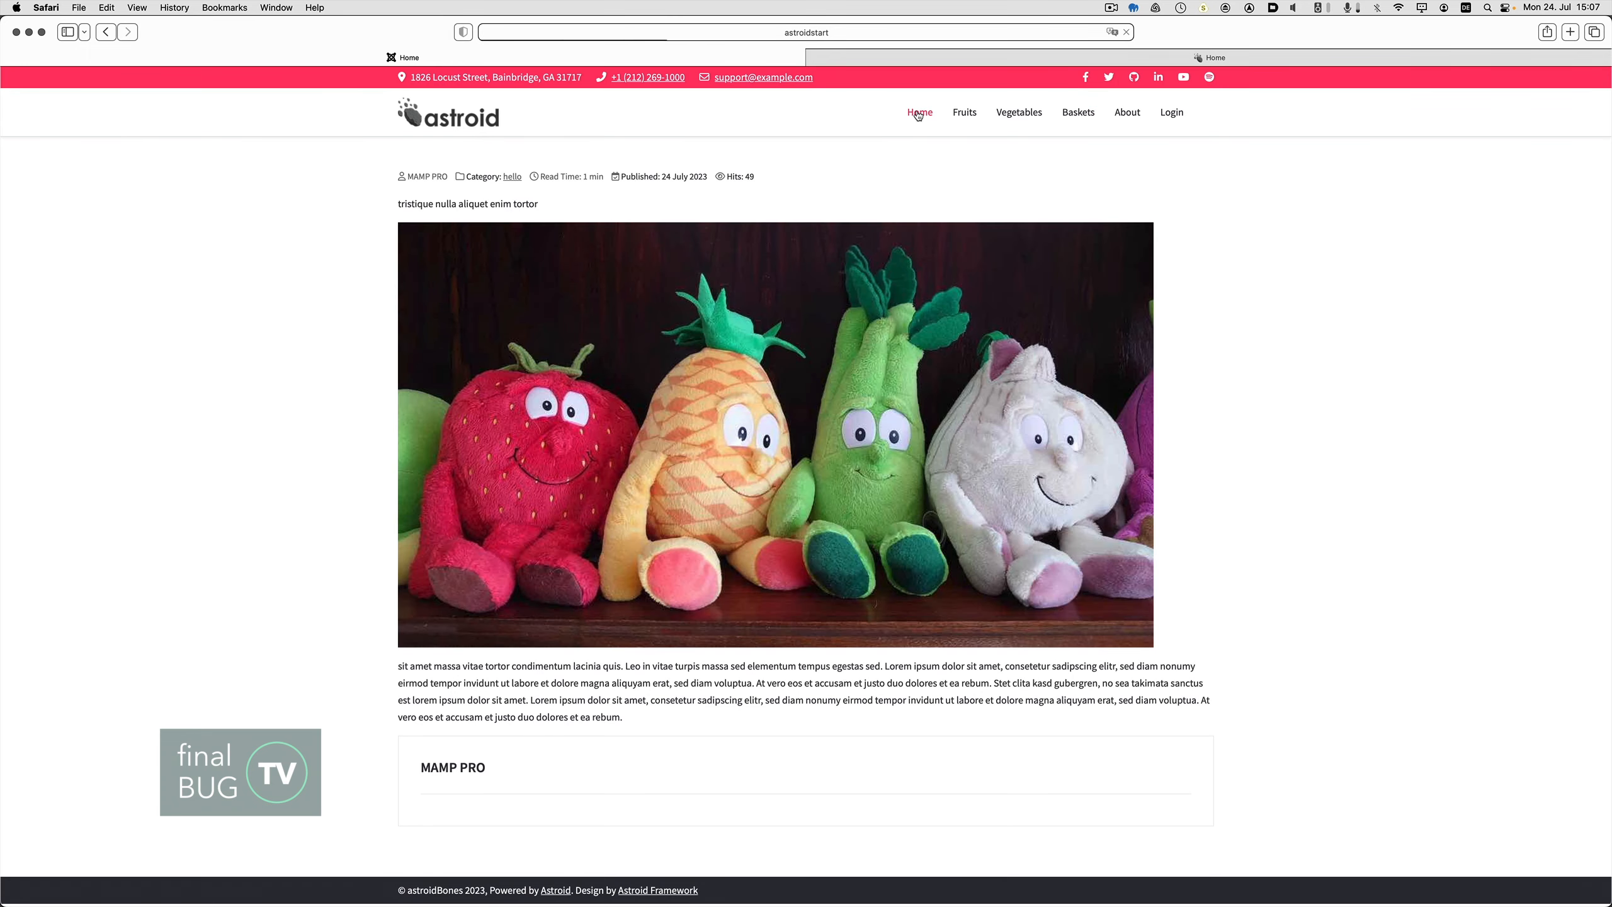
Back in Firefox's Articles options, set Title to Show, Linked Titles to No, and Intro Text to Hide
{"action": "key", "text": "super+Tab"}
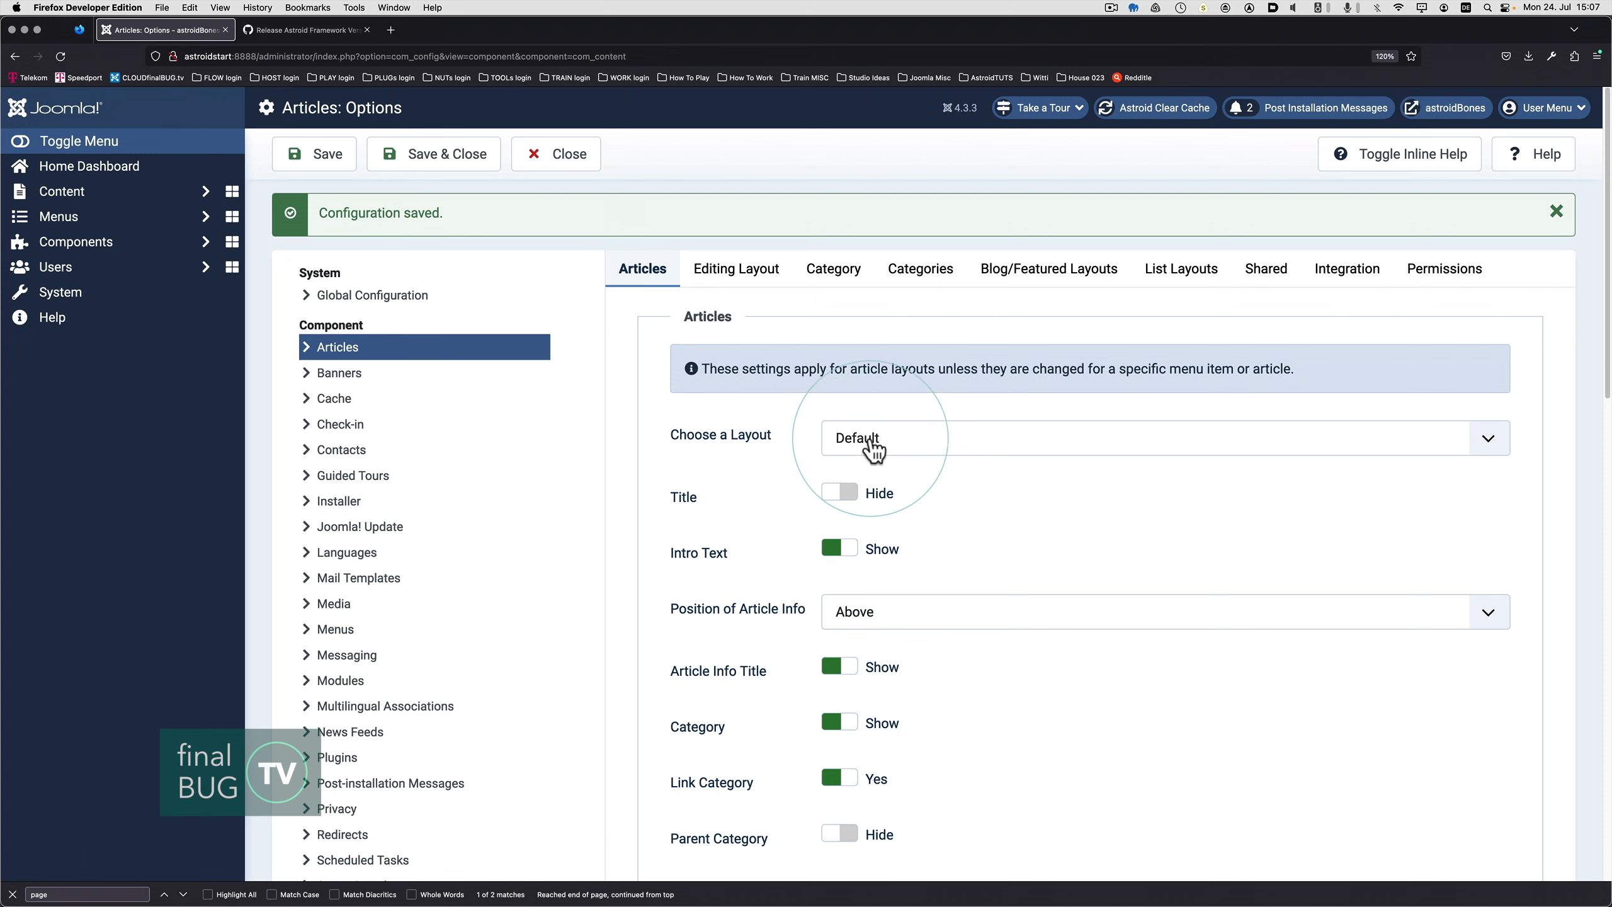
{"action": "left_click", "coordinate": [837, 497]}
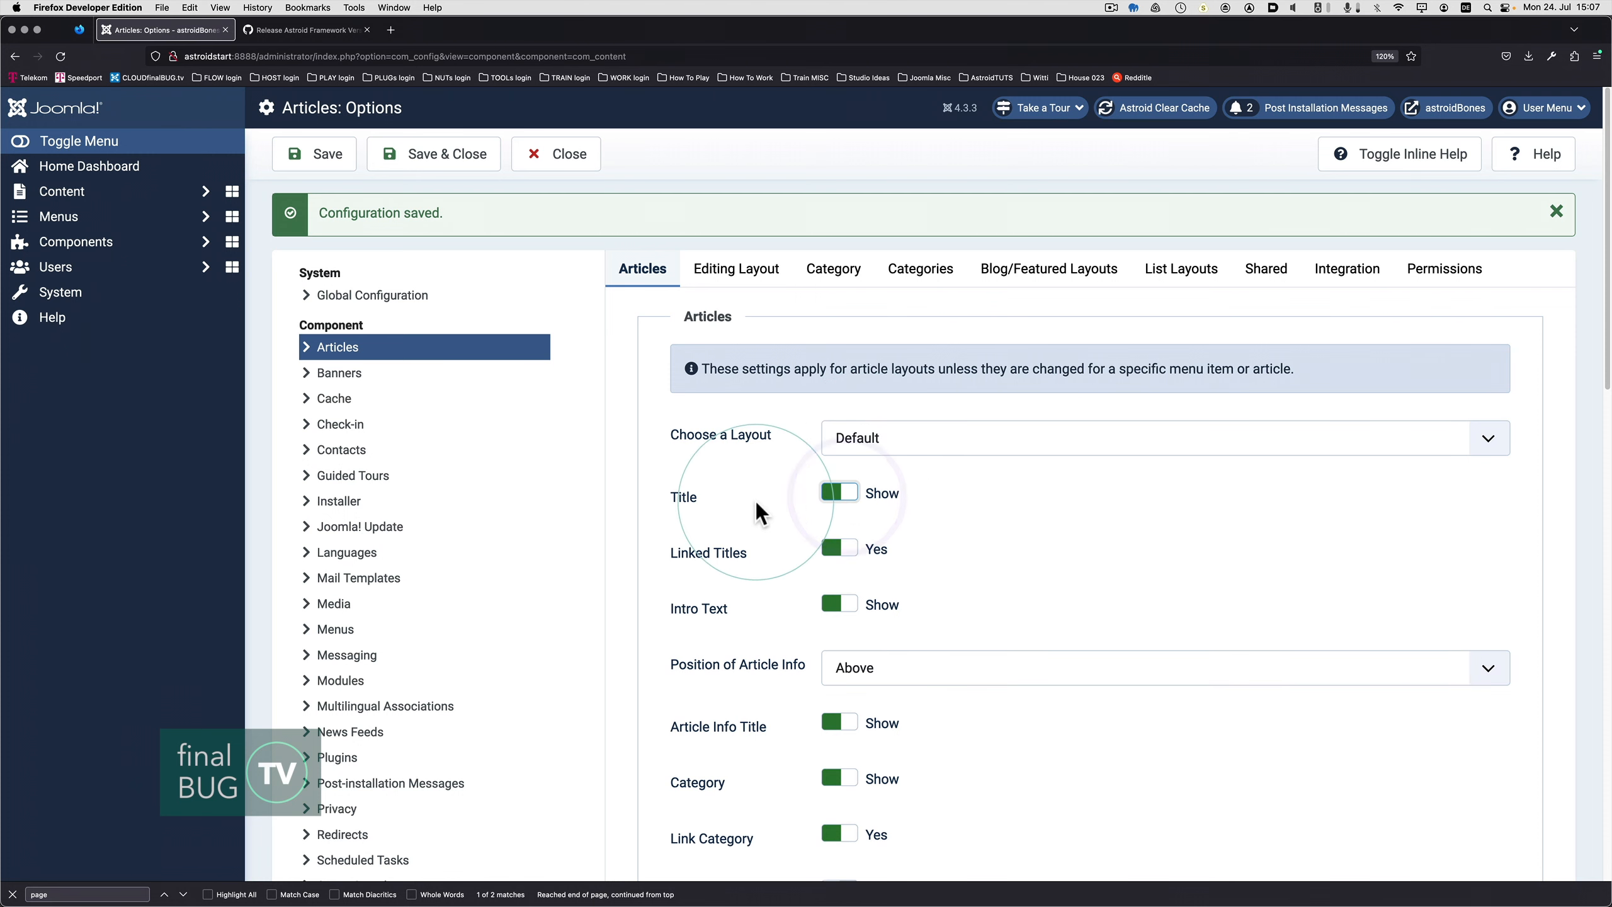
{"action": "scroll", "coordinate": [736, 500], "scroll_direction": "down", "scroll_amount": 5}
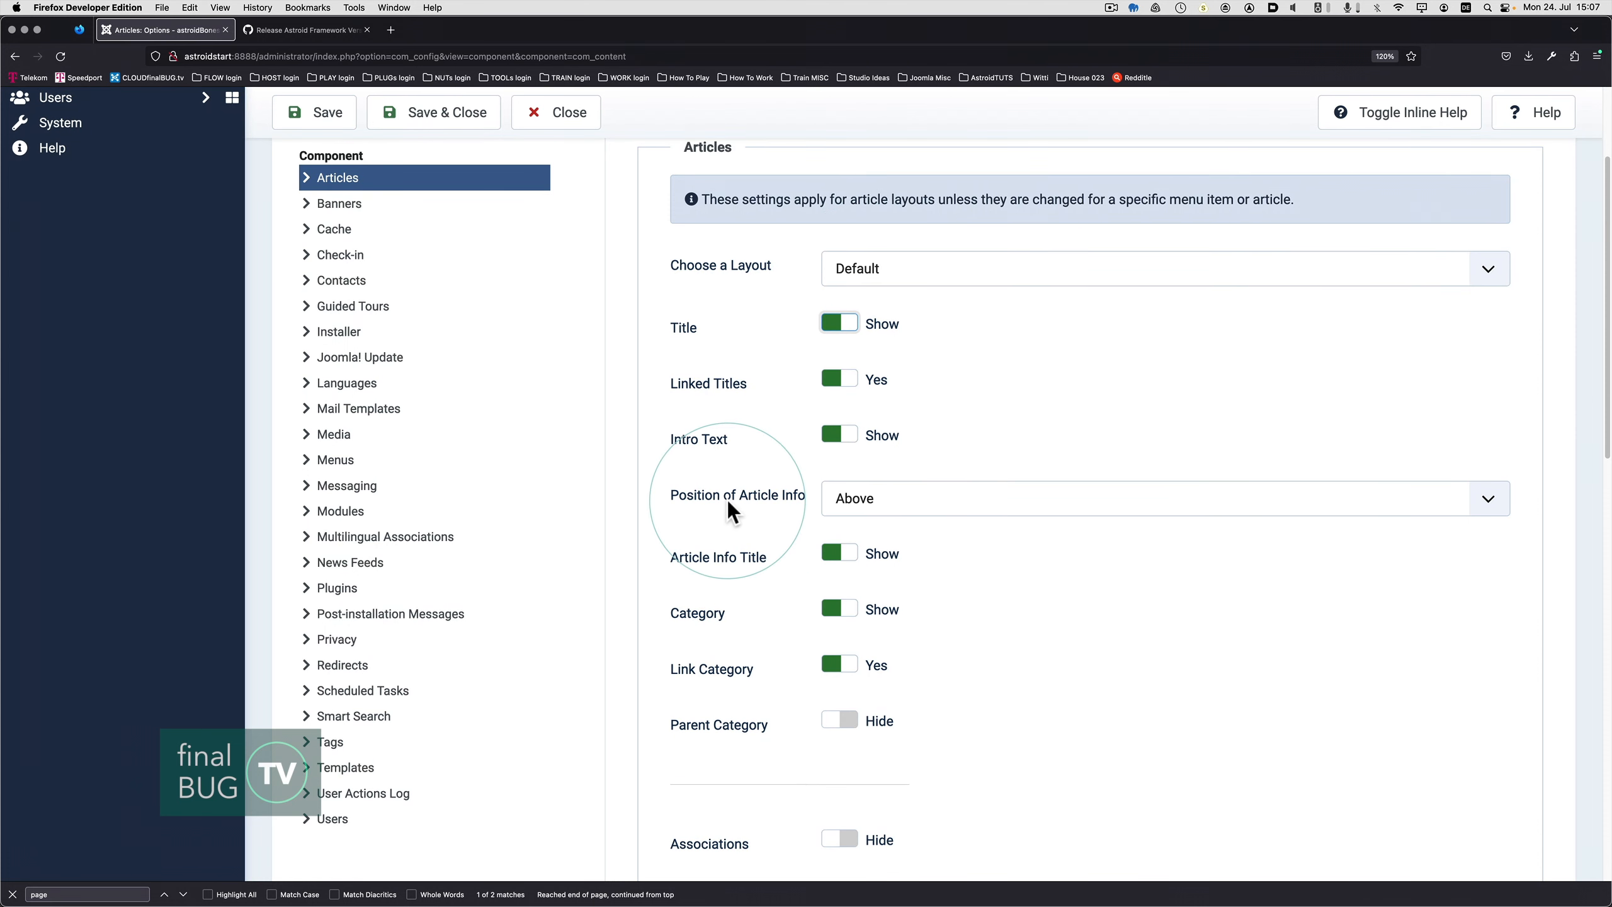
{"action": "left_click", "coordinate": [837, 381]}
{"action": "left_click", "coordinate": [834, 434]}
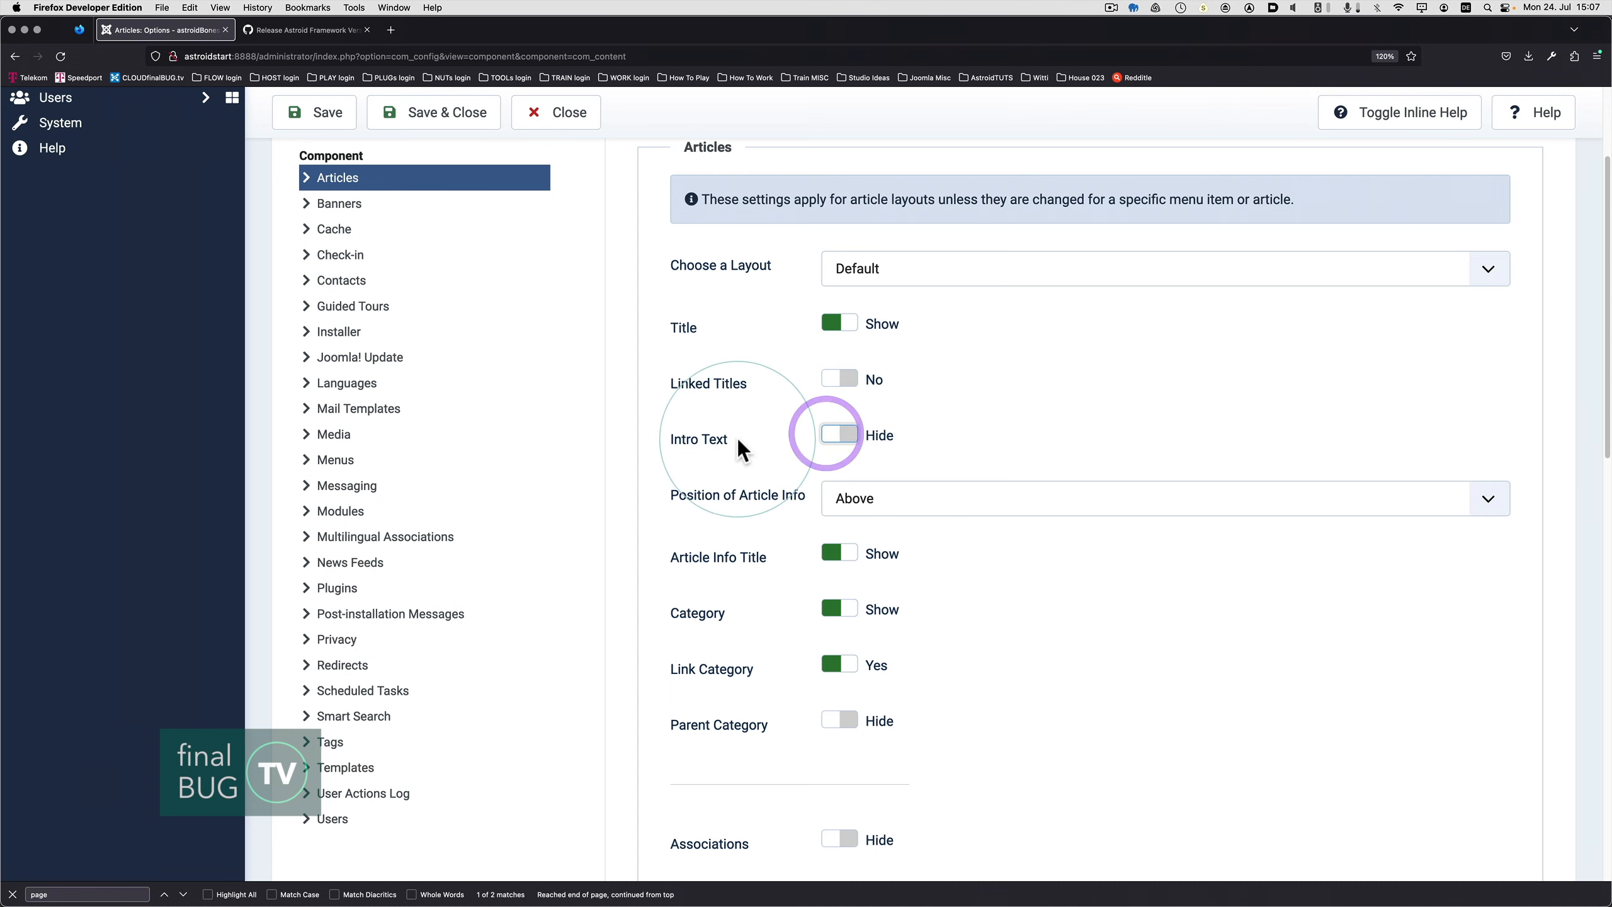
Set Article Info Title, Category and Author to Hide, comparing with the article info line on the Safari home page
{"action": "scroll", "coordinate": [738, 439], "scroll_direction": "down", "scroll_amount": 3}
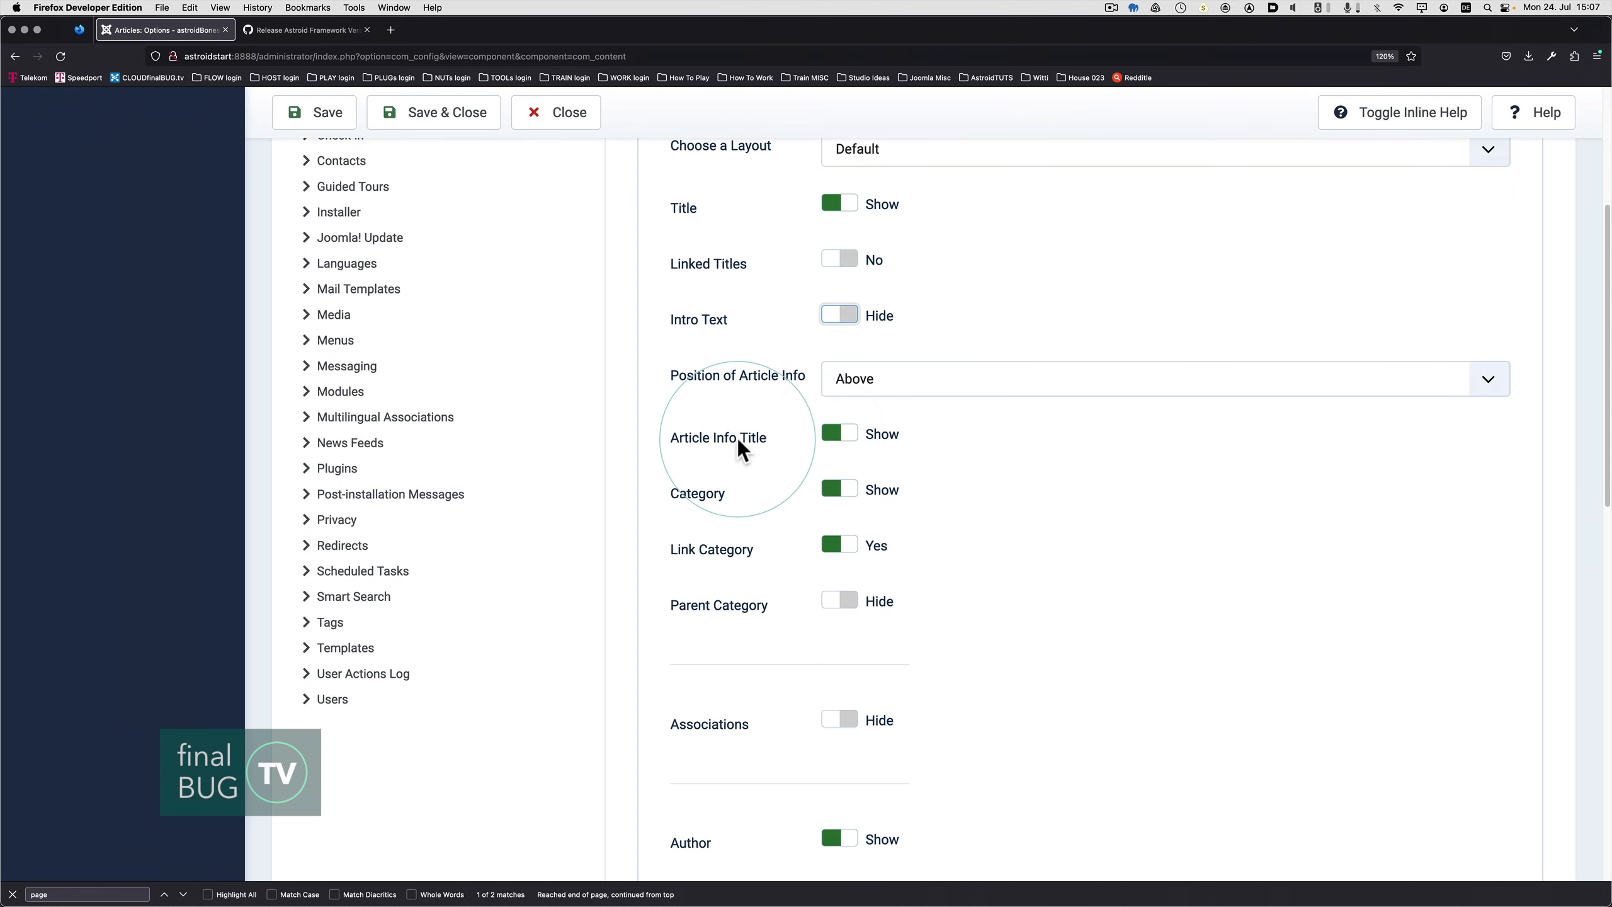
{"action": "left_click", "coordinate": [825, 434]}
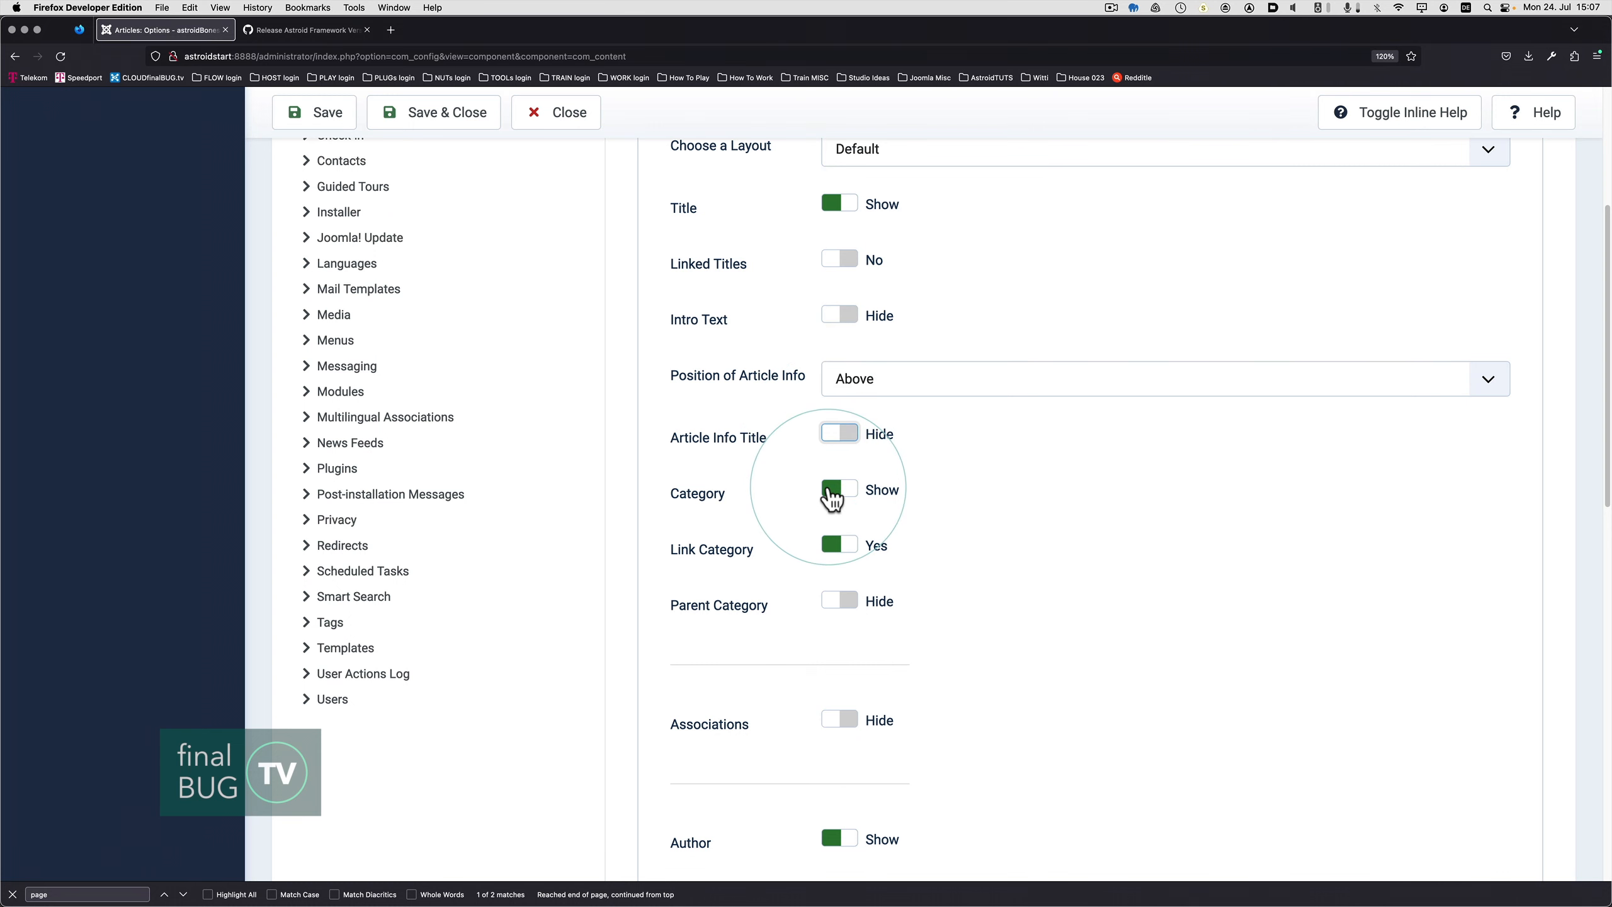
{"action": "left_click", "coordinate": [832, 496]}
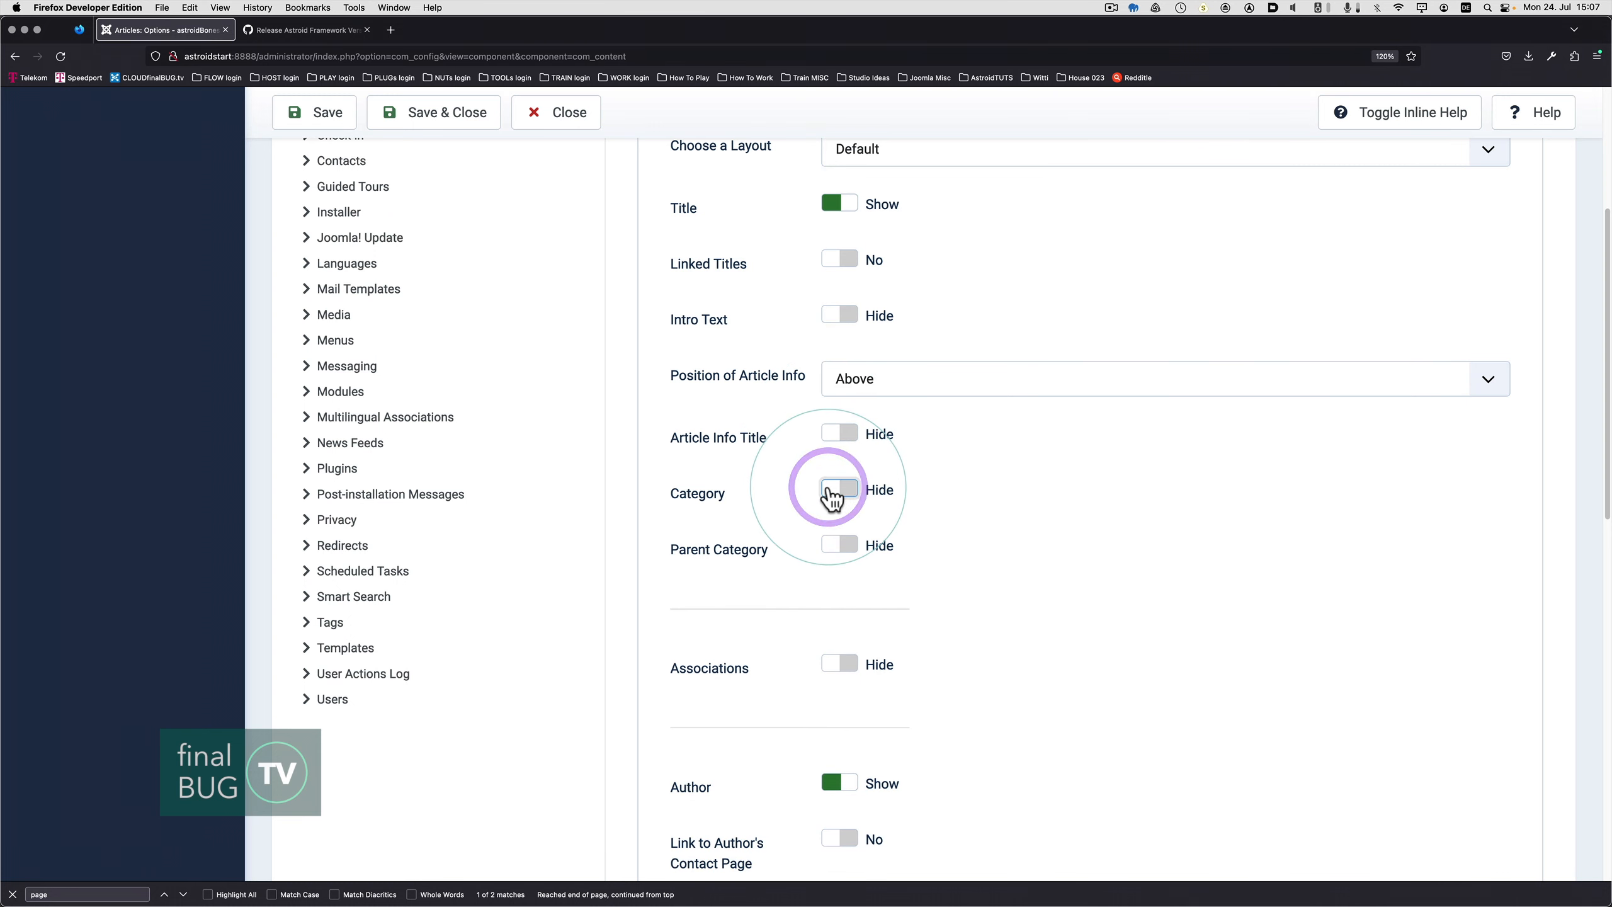
{"action": "key", "text": "super+Tab"}
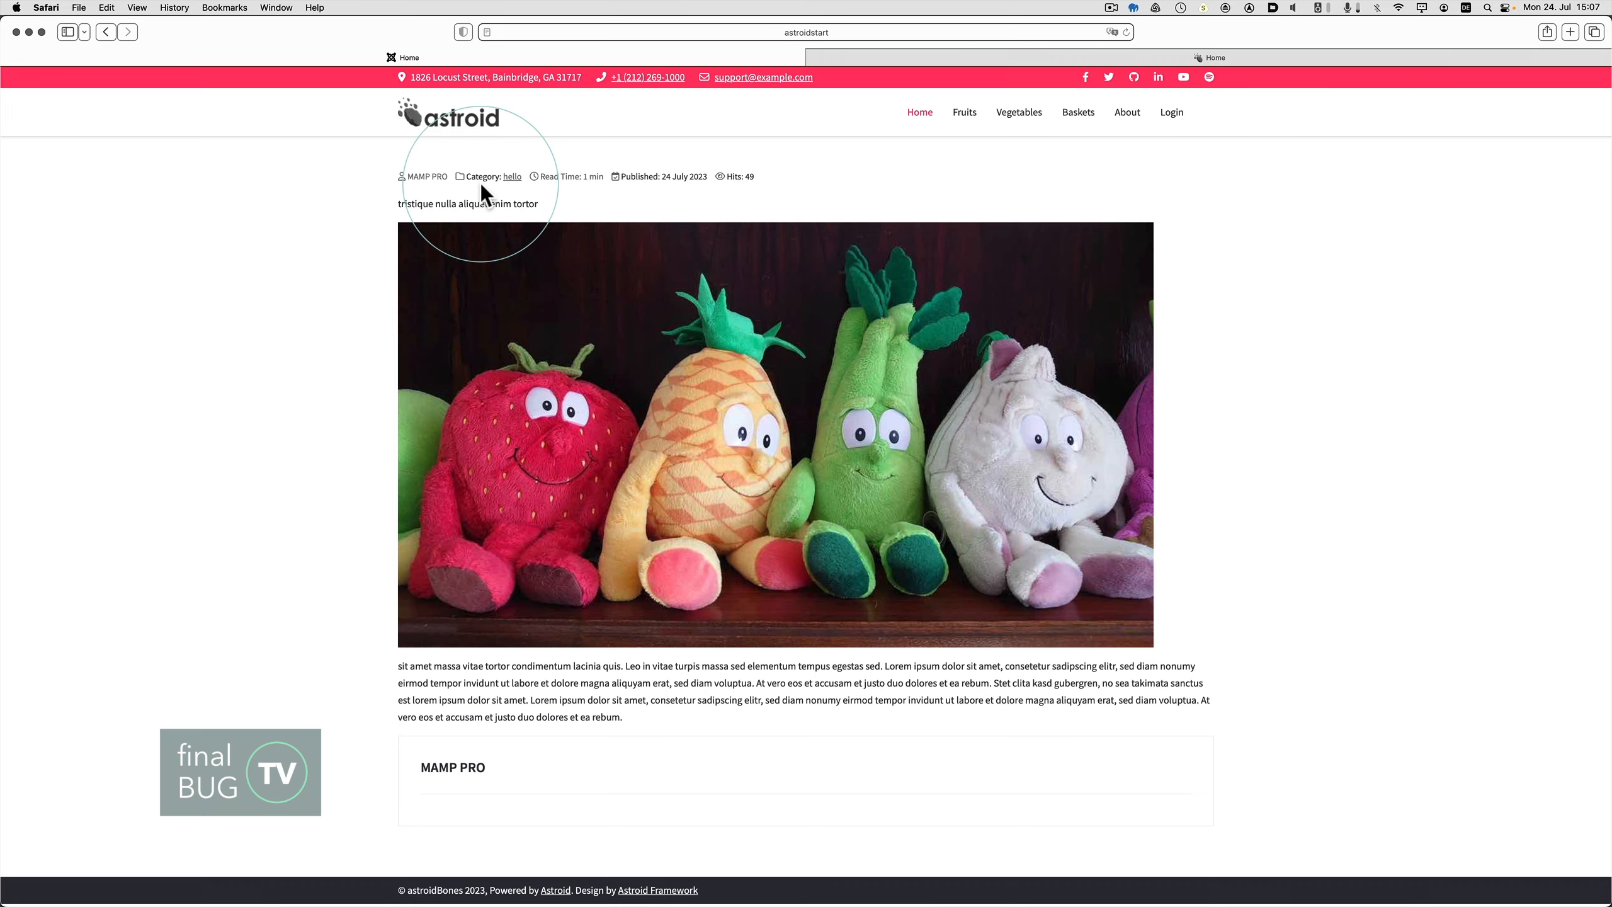
{"action": "key", "text": "super+Tab"}
{"action": "scroll", "coordinate": [748, 461], "scroll_direction": "down", "scroll_amount": 5}
{"action": "left_click", "coordinate": [838, 611]}
{"action": "scroll", "coordinate": [705, 450], "scroll_direction": "down", "scroll_amount": 5}
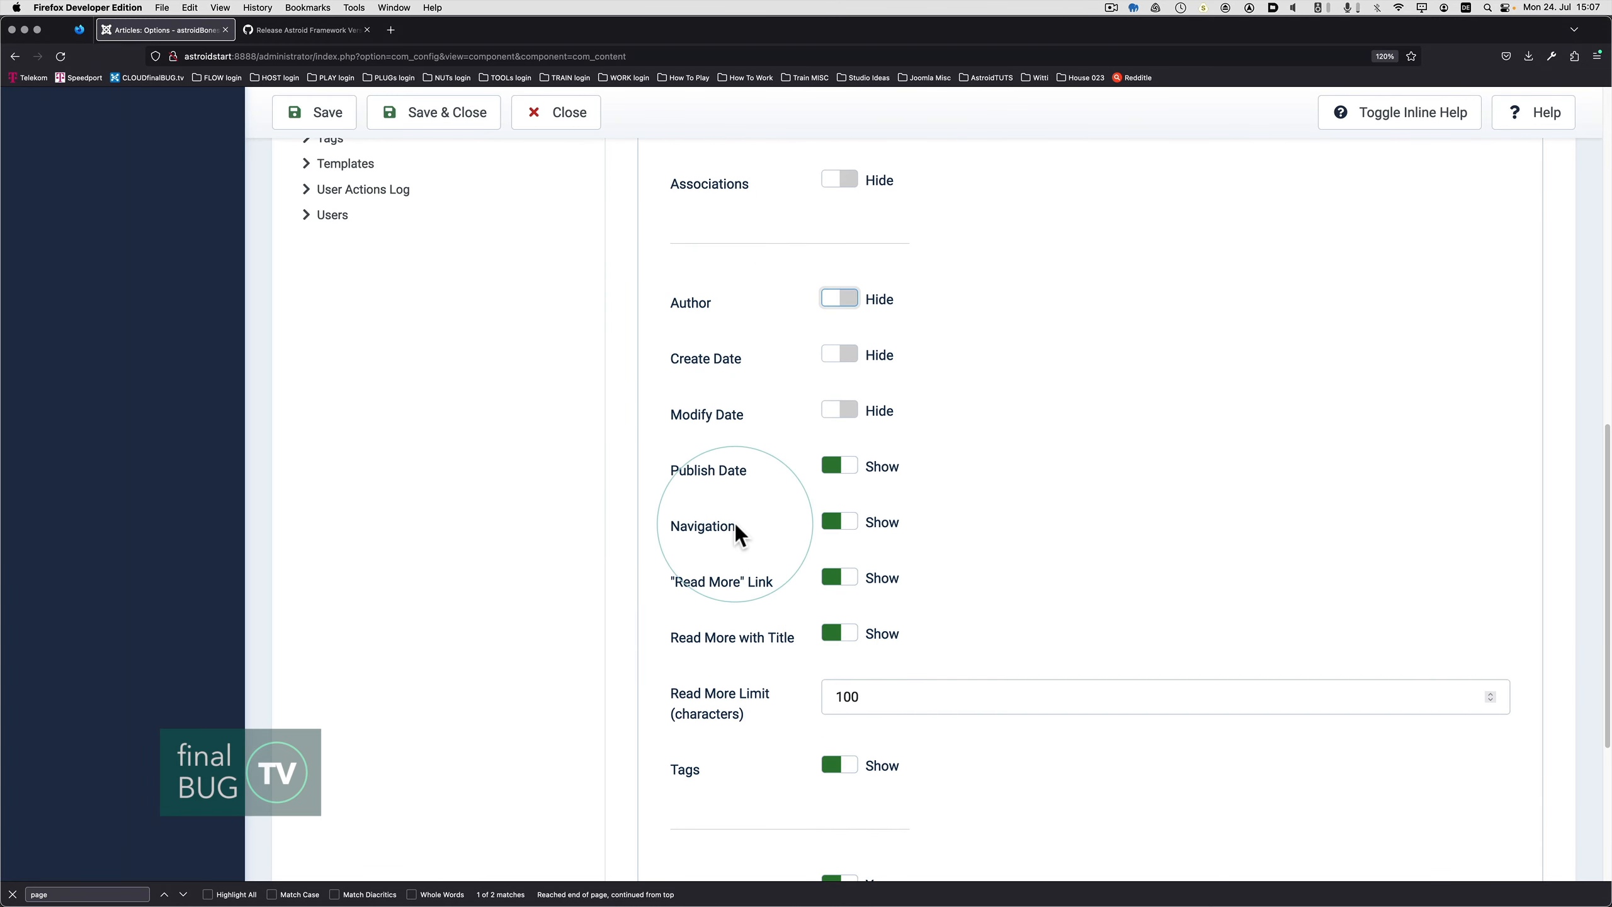
Set Publish Date, Navigation, "Read More" Link, Tags and Hits to Hide, then save the Articles options
{"action": "left_click", "coordinate": [832, 467]}
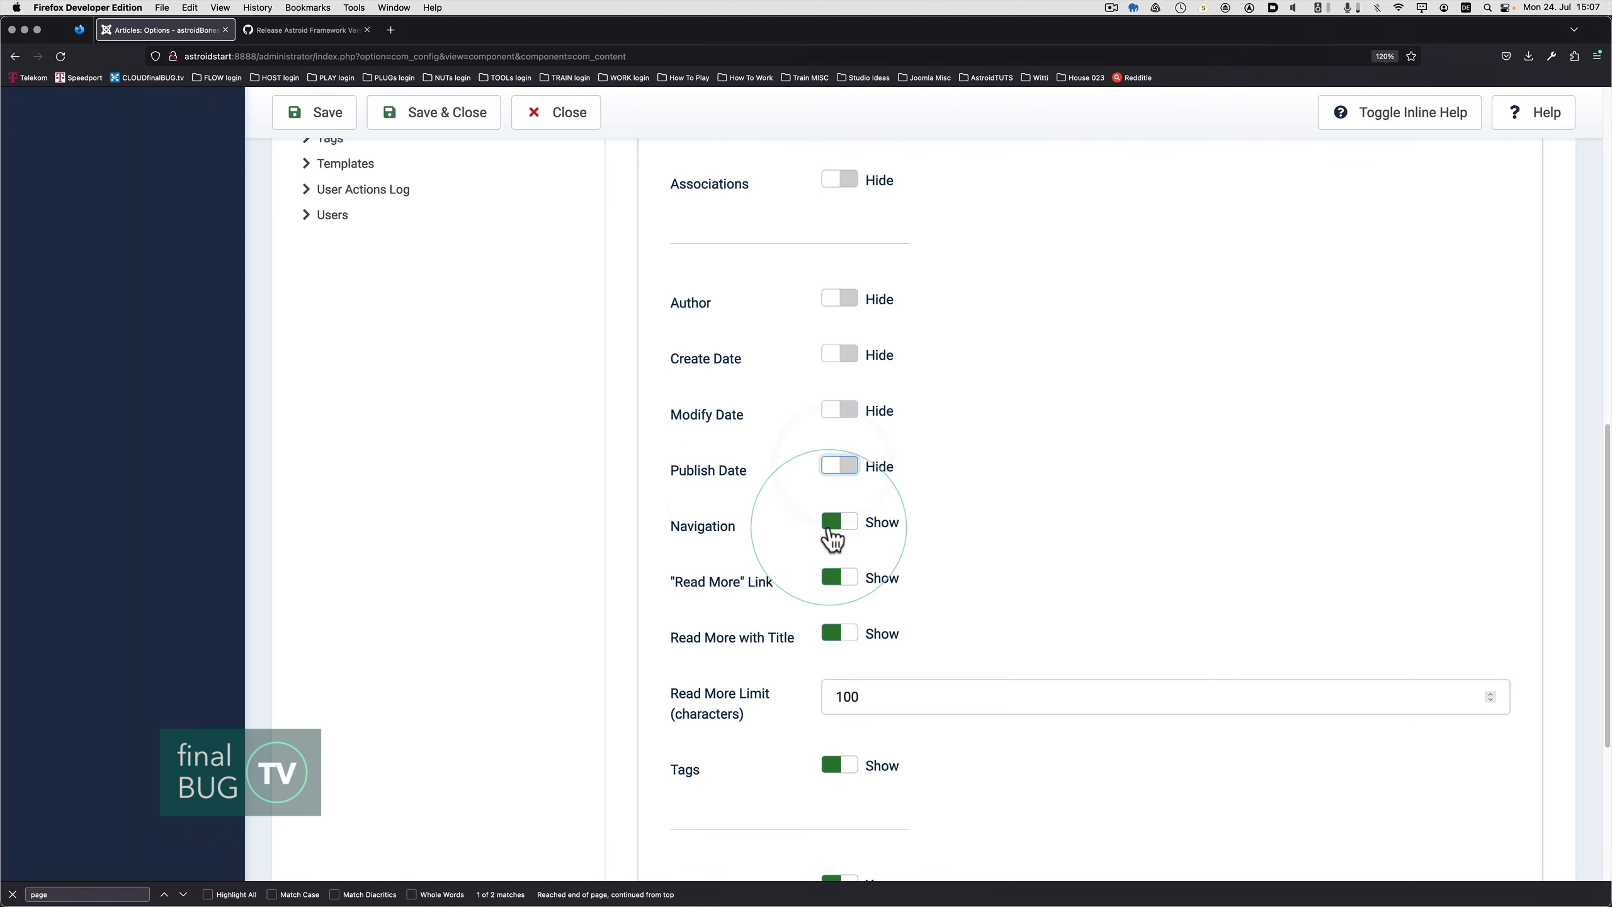
{"action": "left_click", "coordinate": [831, 522]}
{"action": "left_click", "coordinate": [838, 577]}
{"action": "scroll", "coordinate": [740, 497], "scroll_direction": "down", "scroll_amount": 3}
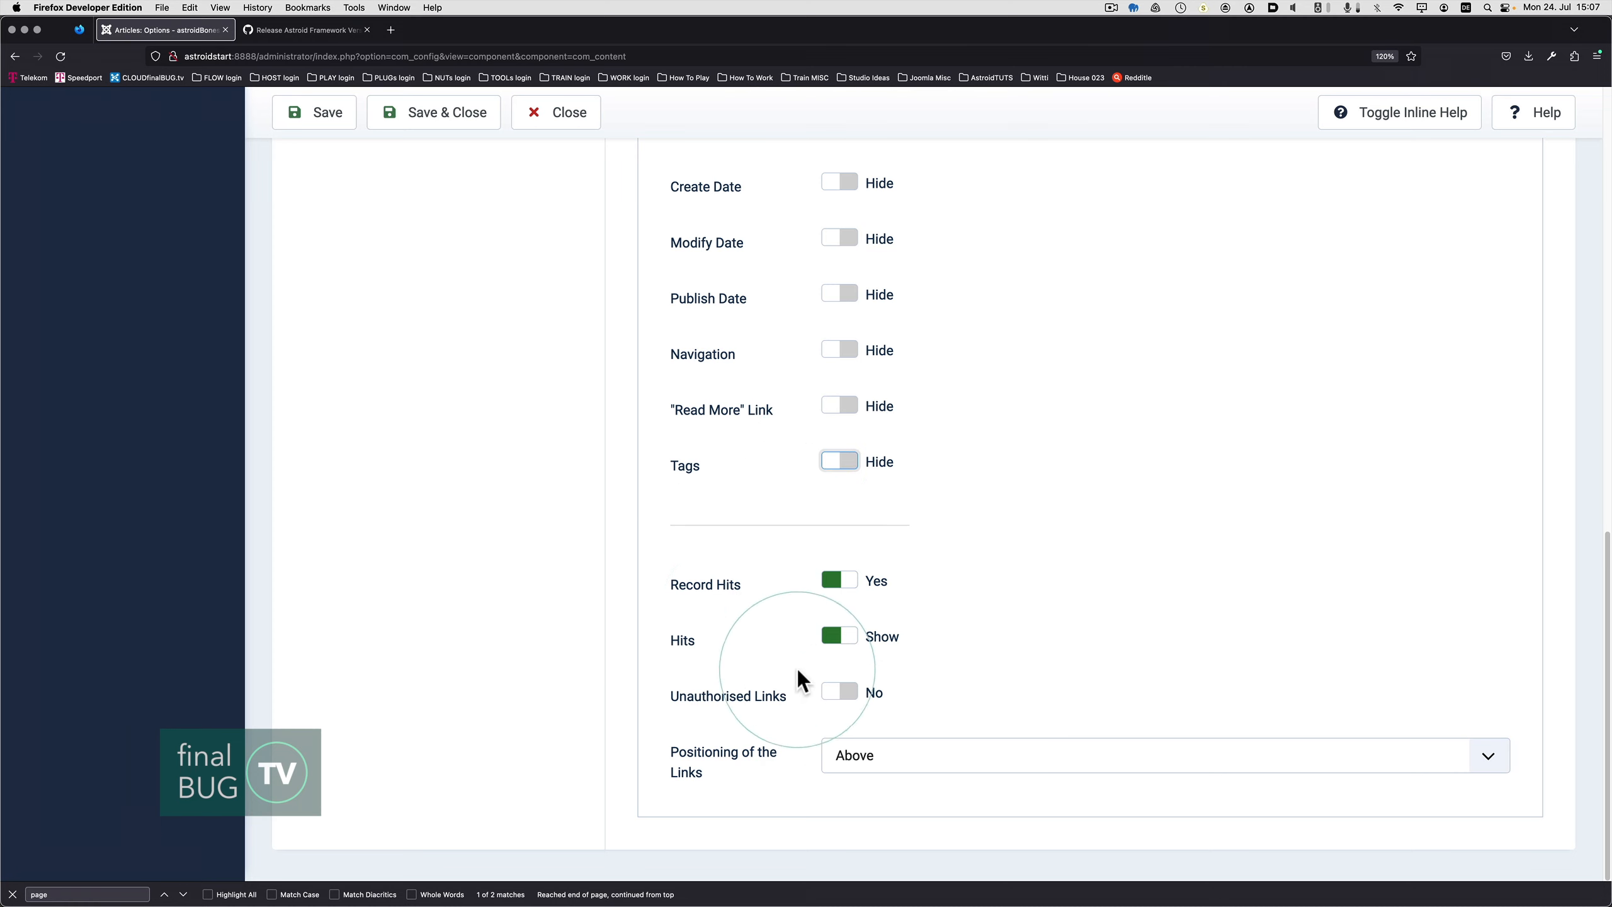
{"action": "left_click", "coordinate": [836, 639]}
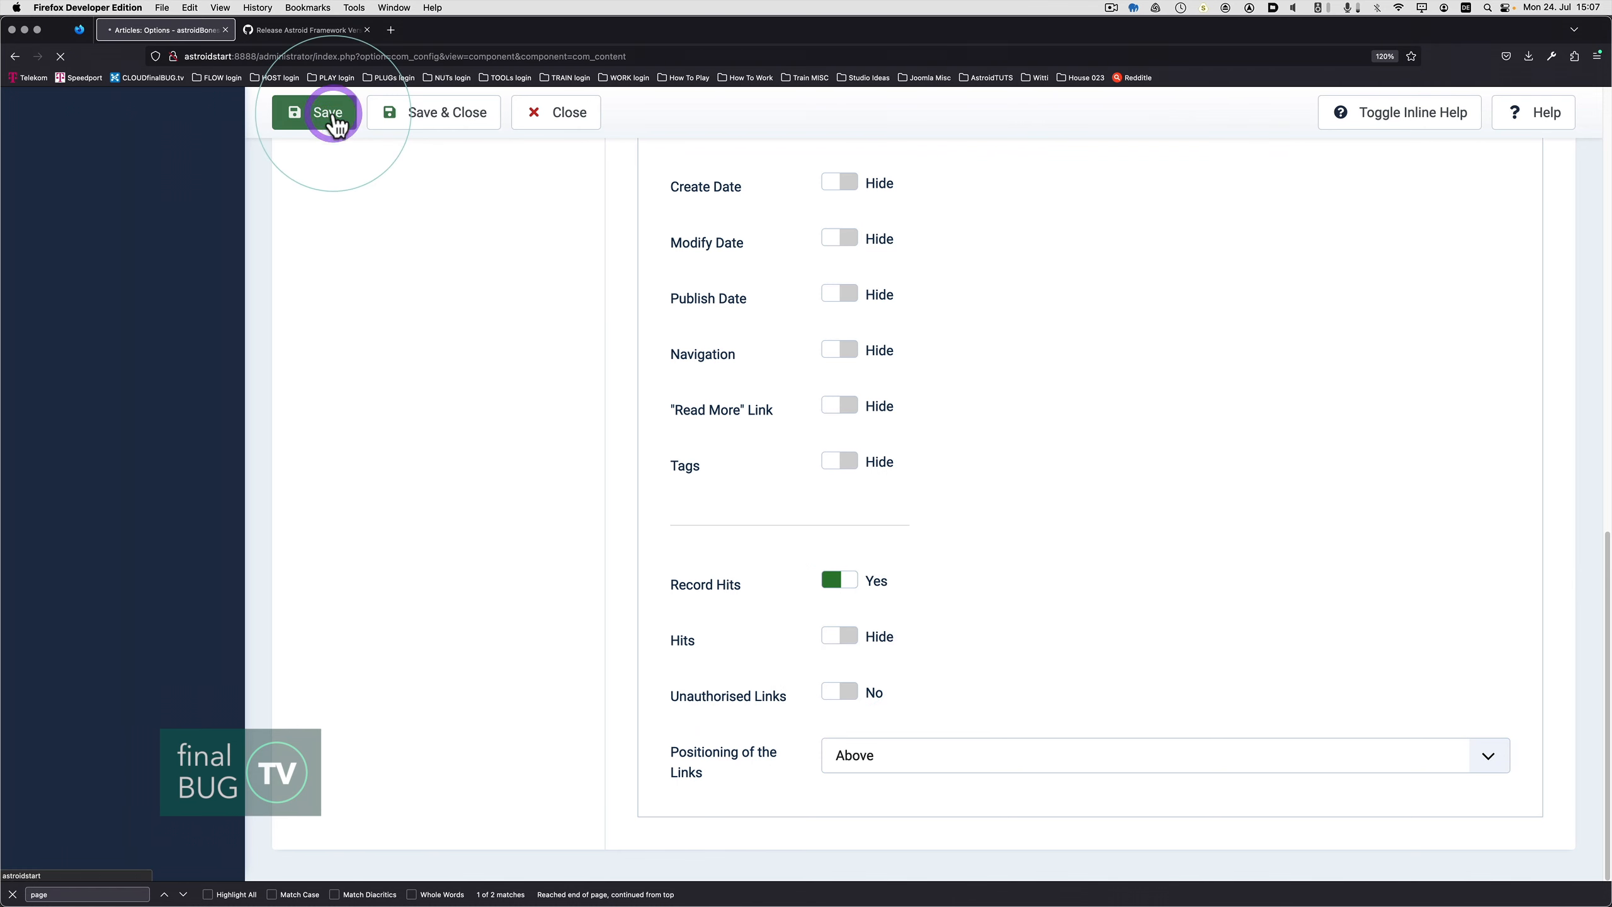
Reload the site in Safari and go through every menu page to check article titles and info, ending on Home
{"action": "key", "text": "super+Tab"}
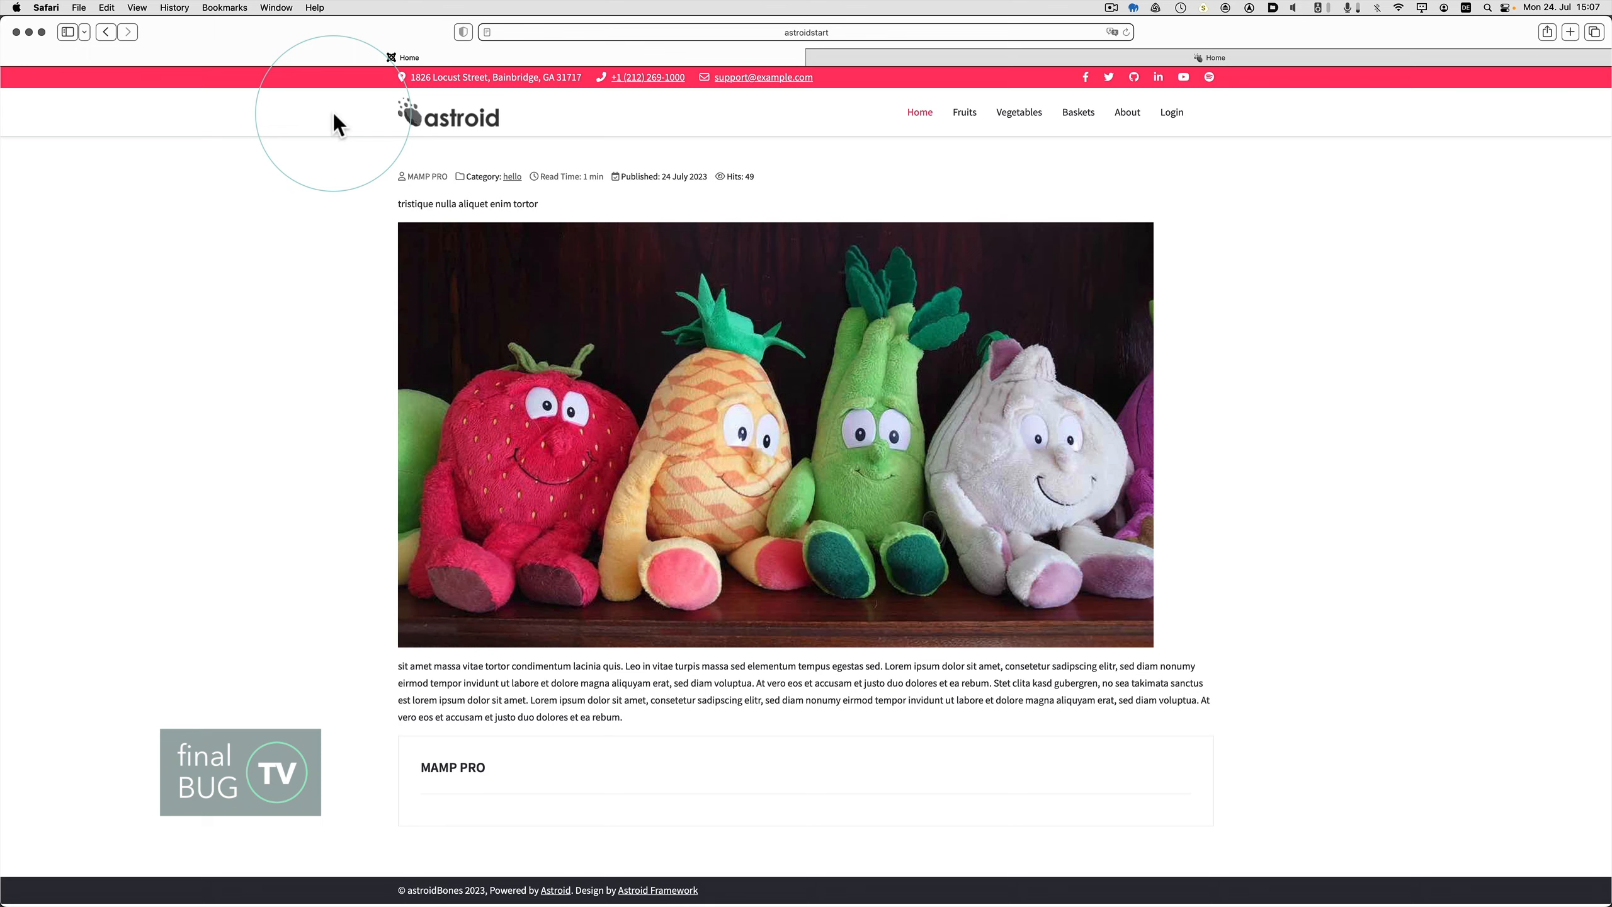
{"action": "key", "text": "super+r"}
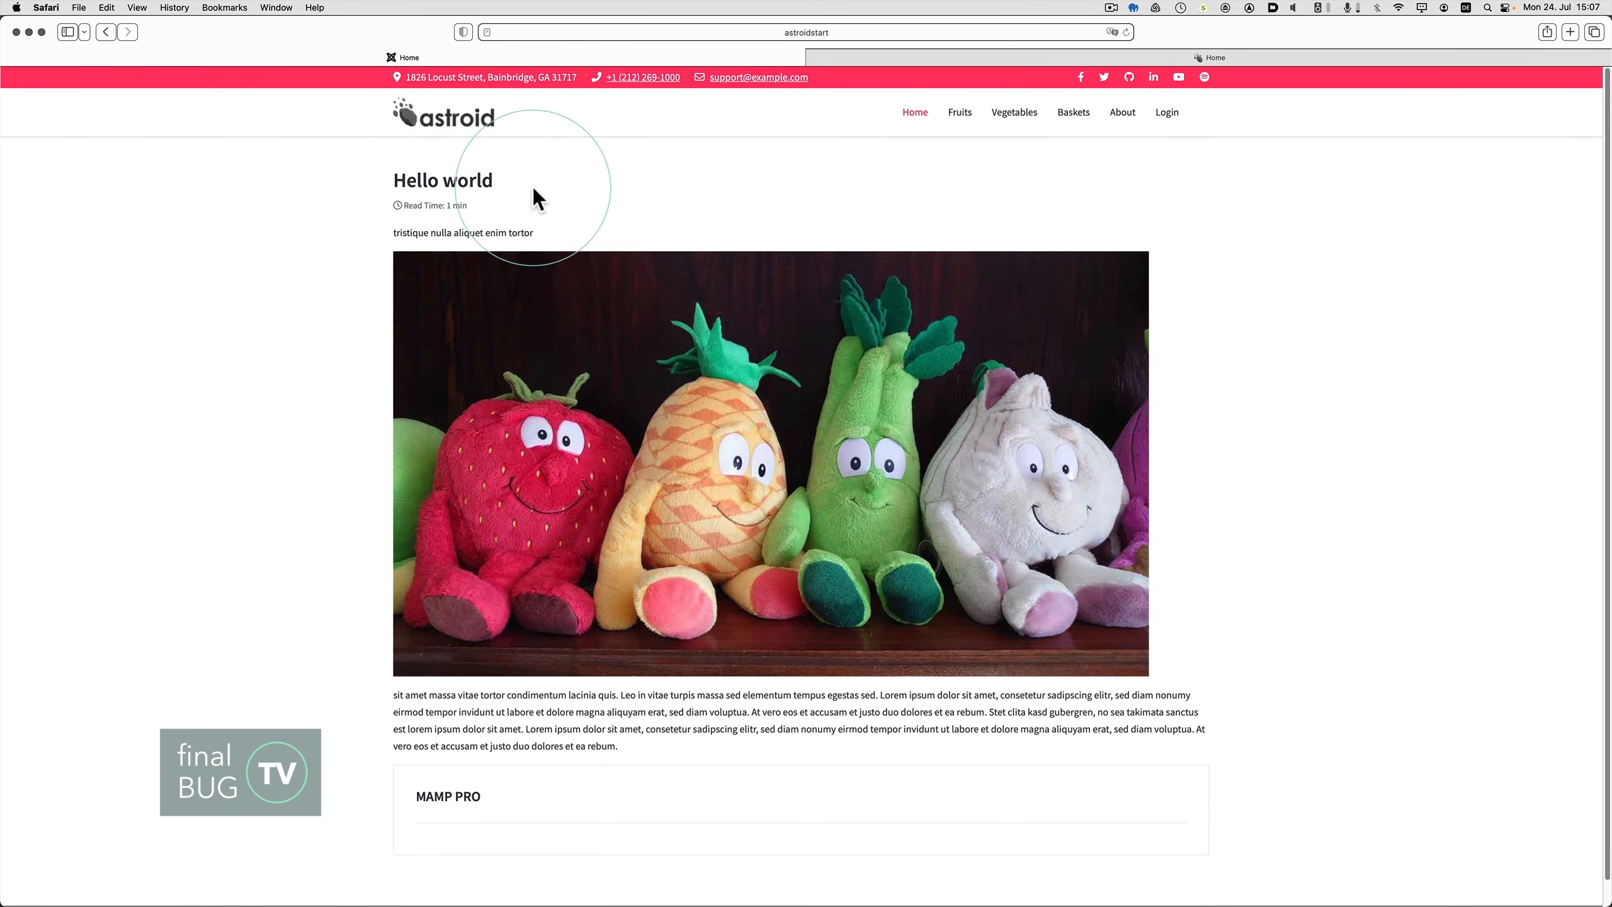
{"action": "left_click", "coordinate": [956, 113]}
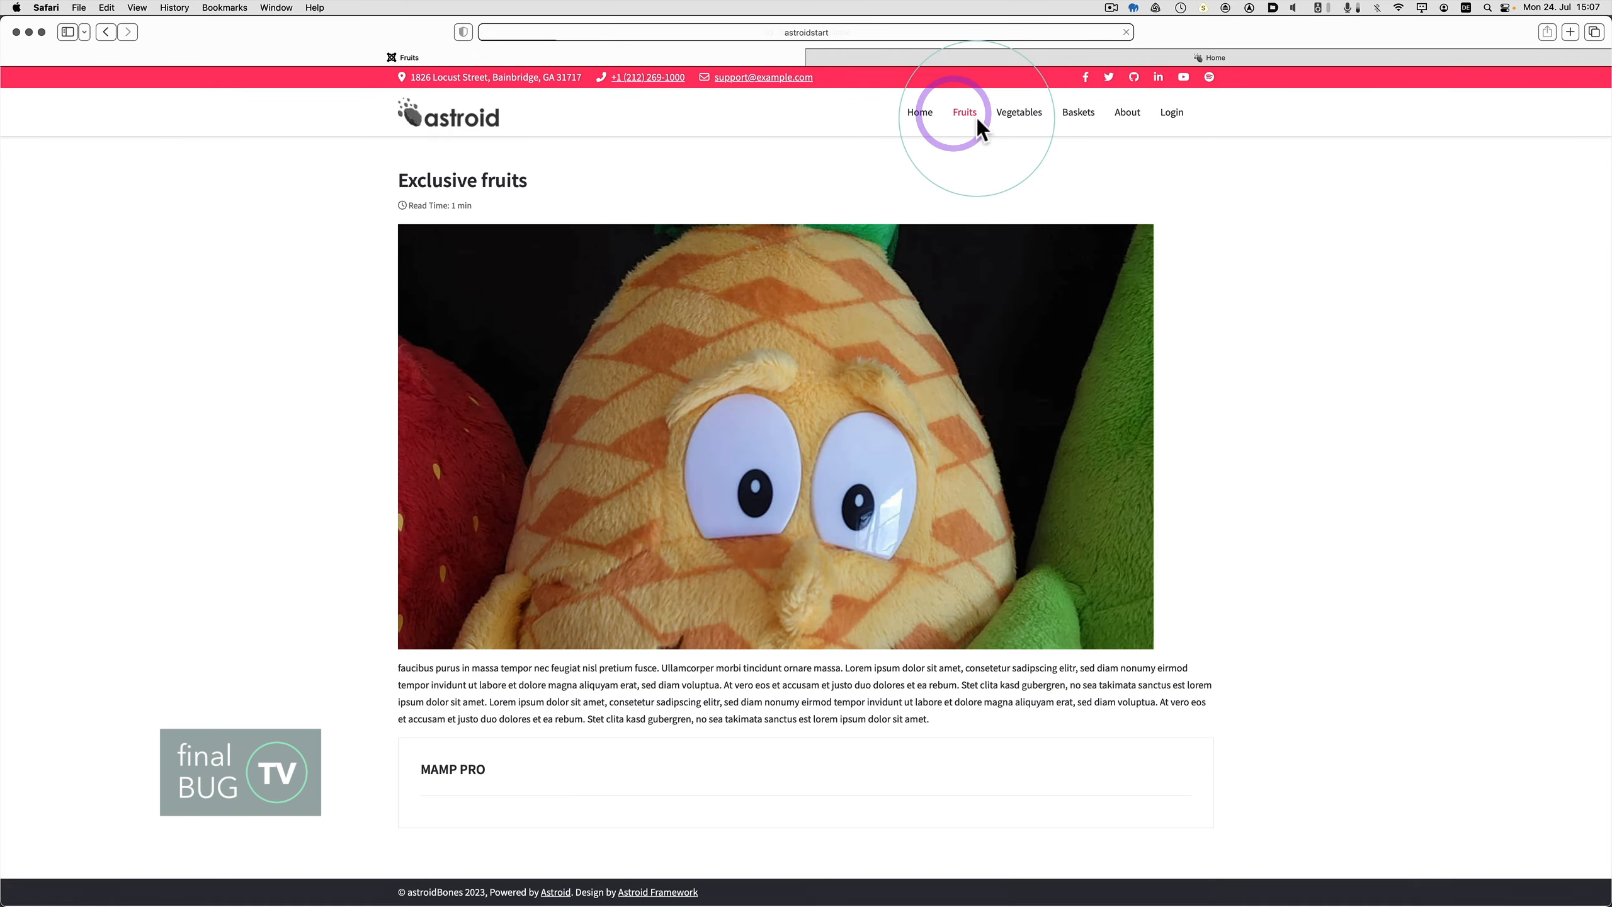
{"action": "left_click", "coordinate": [1009, 114]}
{"action": "left_click", "coordinate": [1075, 120]}
{"action": "left_click", "coordinate": [1122, 118]}
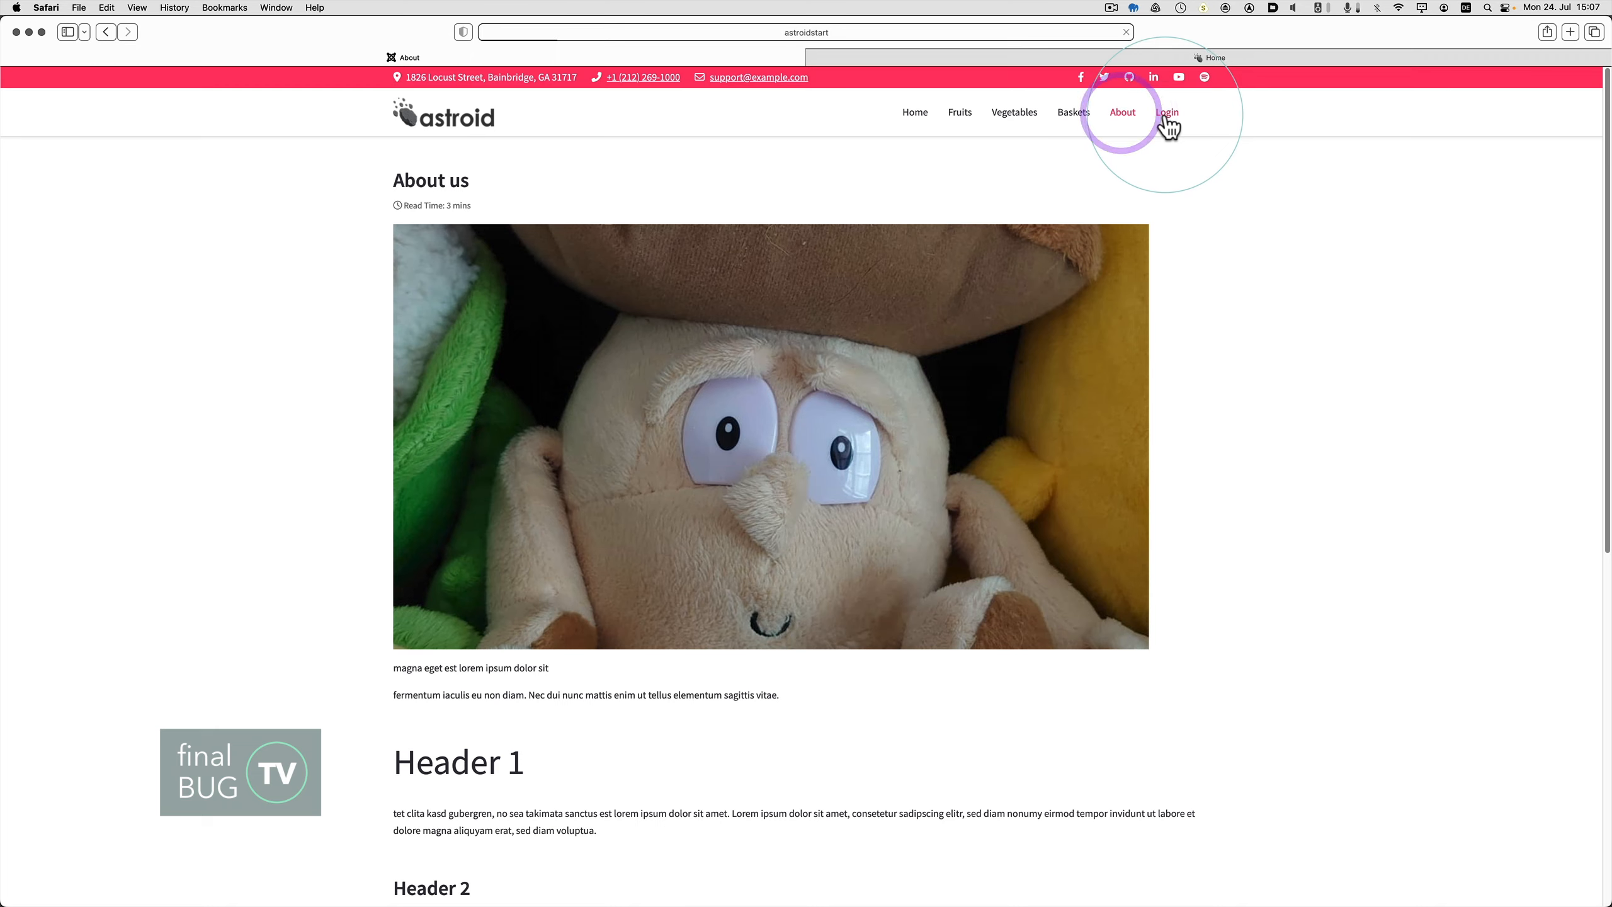
{"action": "left_click", "coordinate": [1167, 114]}
{"action": "left_click", "coordinate": [919, 117]}
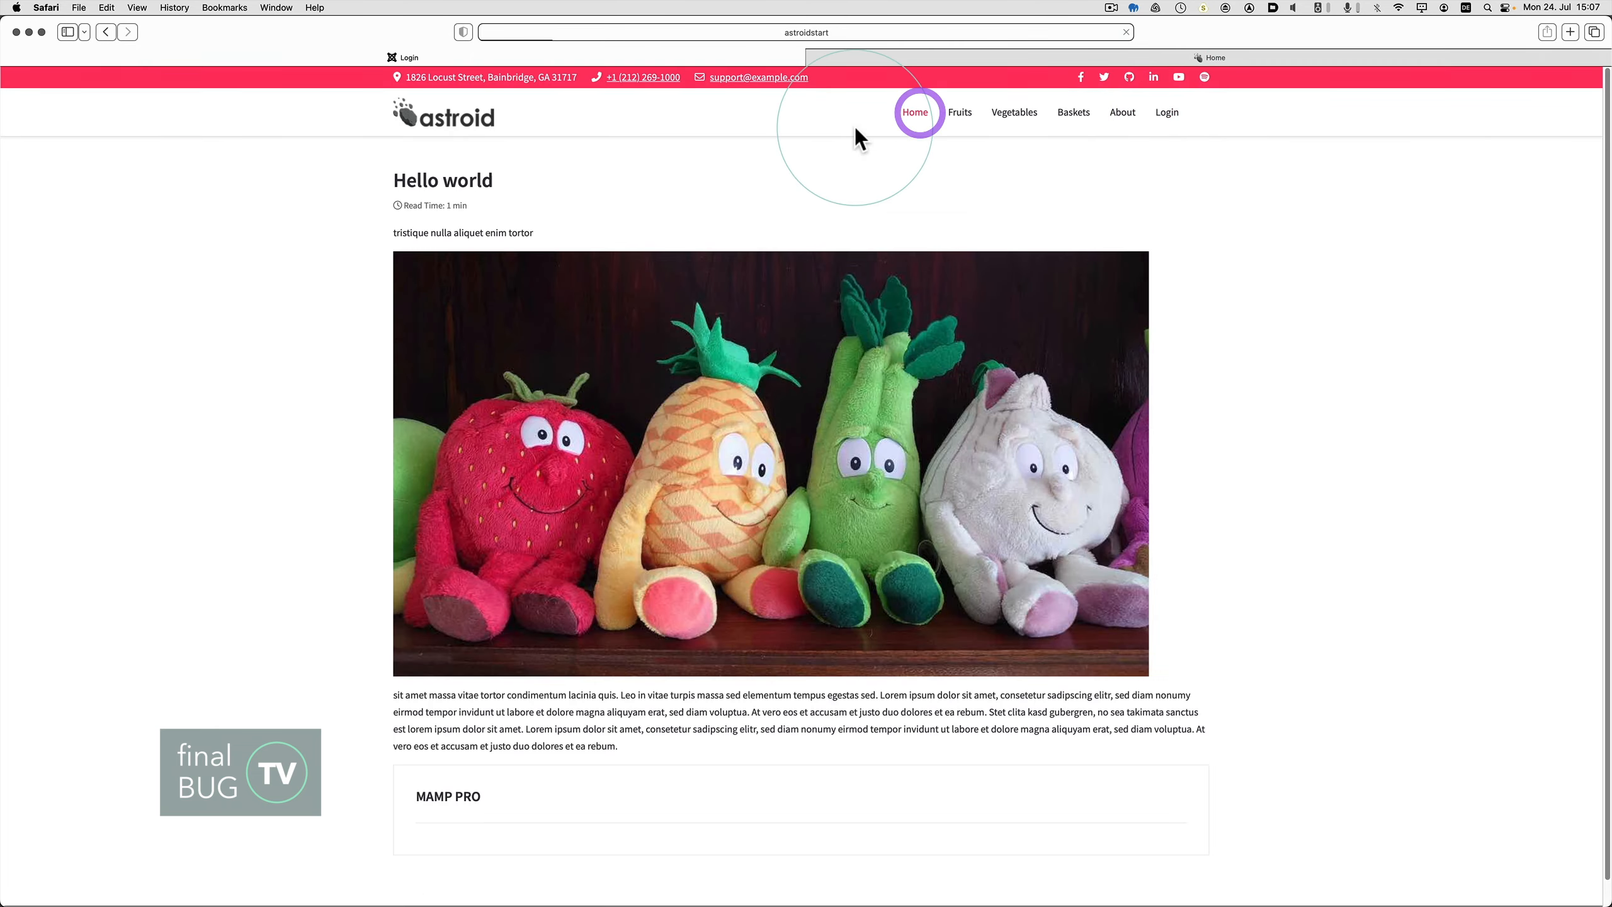
Return to Firefox, then save and close the global Articles options
{"action": "key", "text": "super+Tab"}
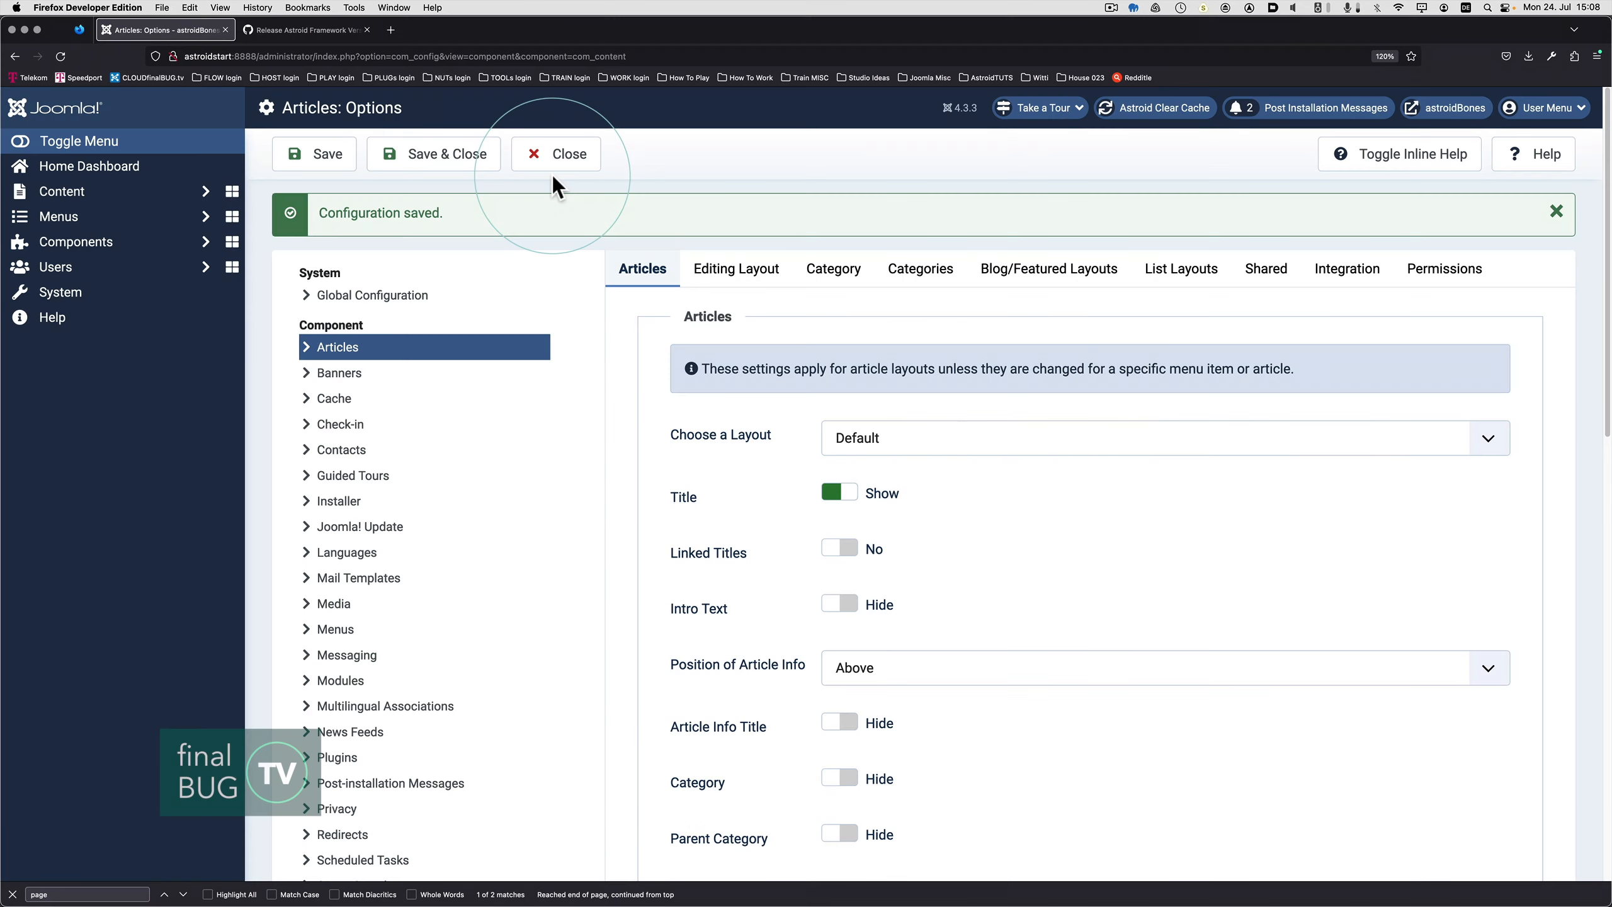
{"action": "scroll", "coordinate": [488, 473], "scroll_direction": "down", "scroll_amount": 1}
{"action": "left_click", "coordinate": [487, 473]}
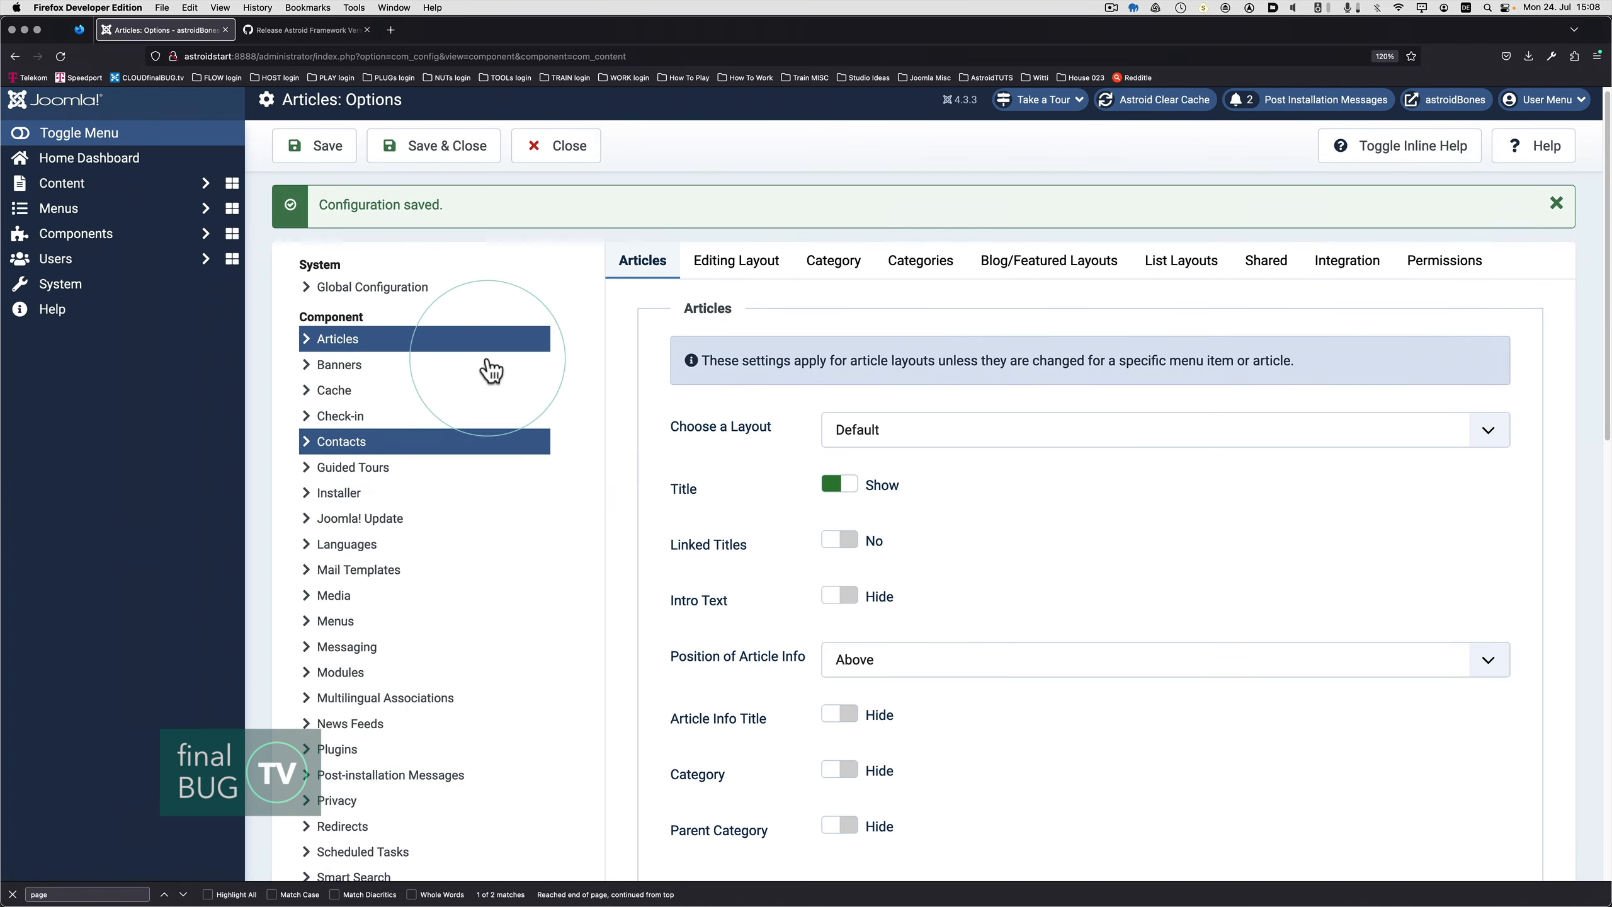
{"action": "left_click", "coordinate": [459, 147]}
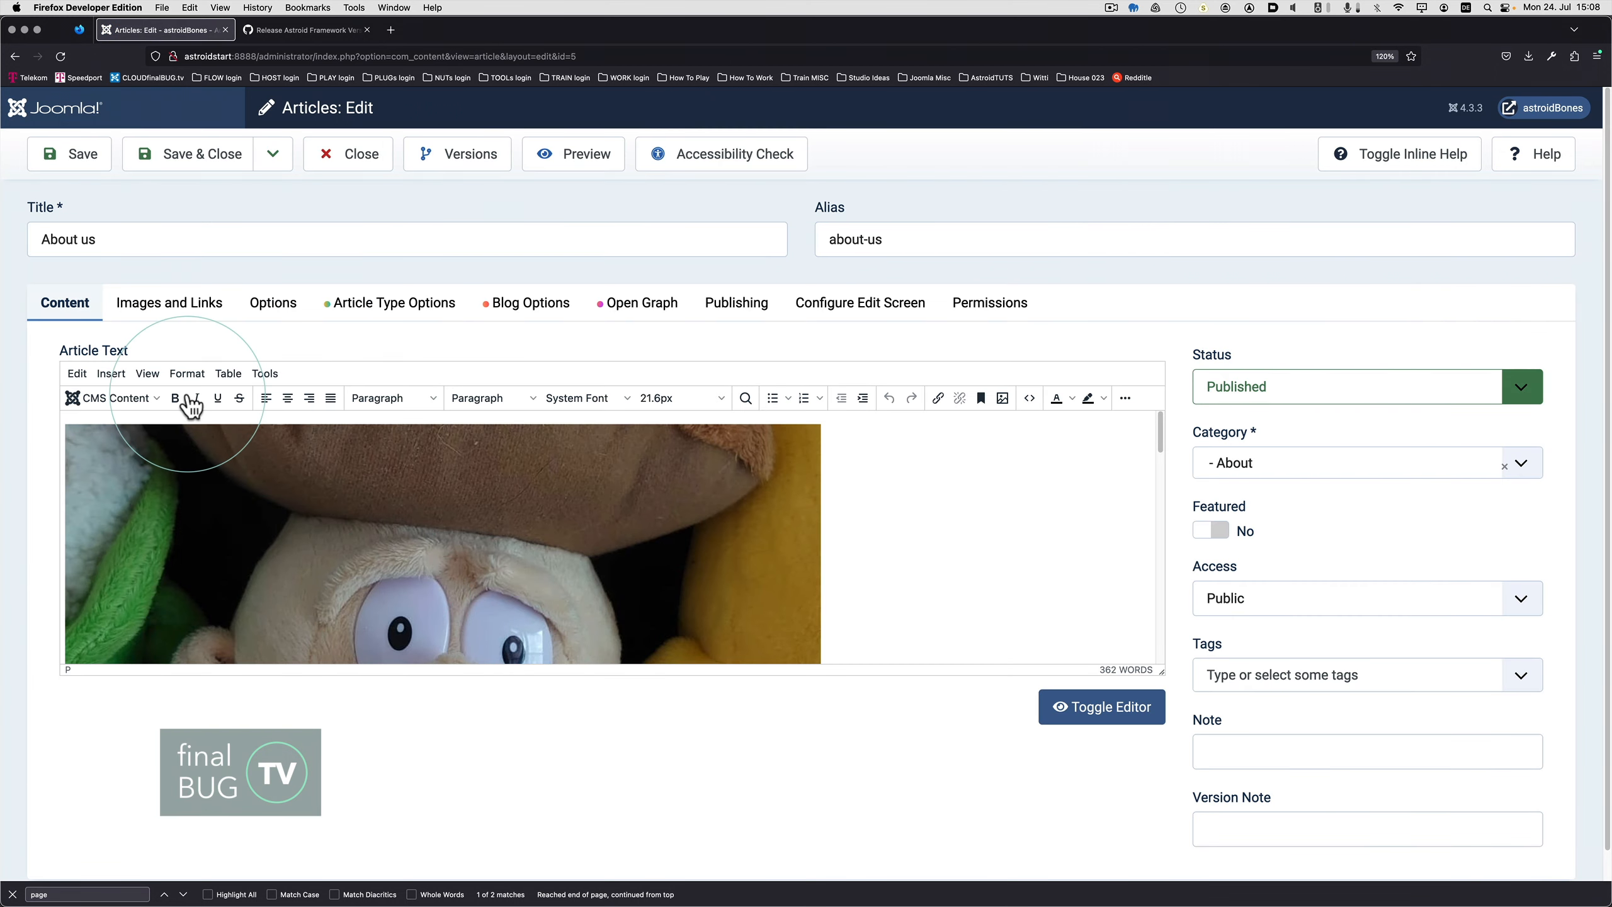
In the About us article's options, set Hits to Show and save the article
{"action": "left_click", "coordinate": [272, 305]}
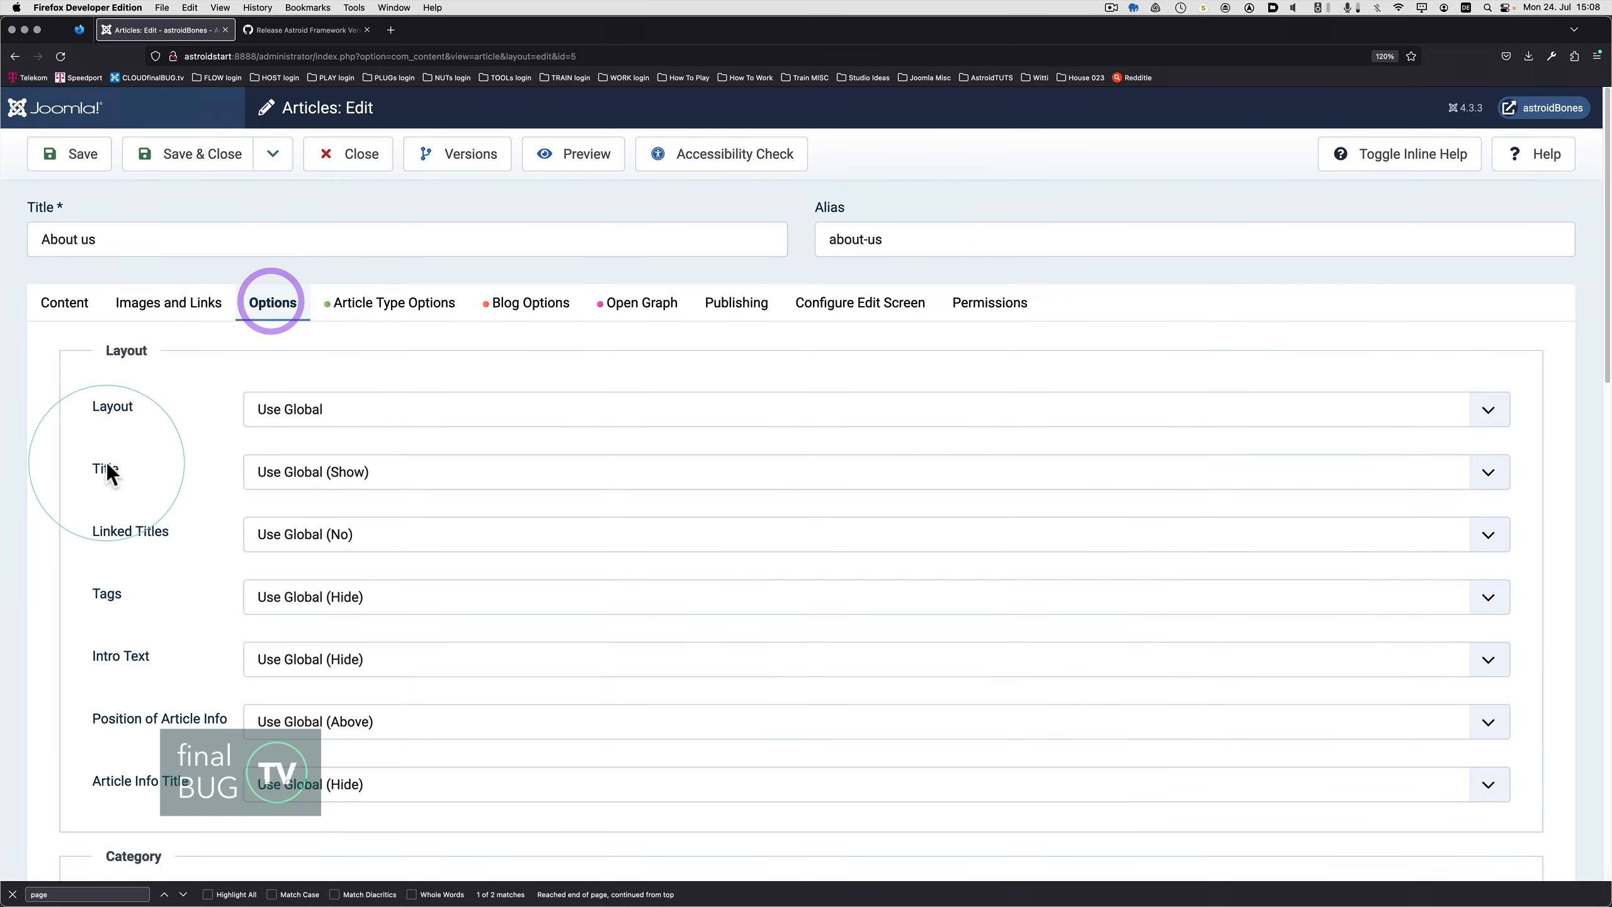
{"action": "scroll", "coordinate": [105, 461], "scroll_direction": "down", "scroll_amount": 12}
{"action": "scroll", "coordinate": [105, 462], "scroll_direction": "down", "scroll_amount": 7}
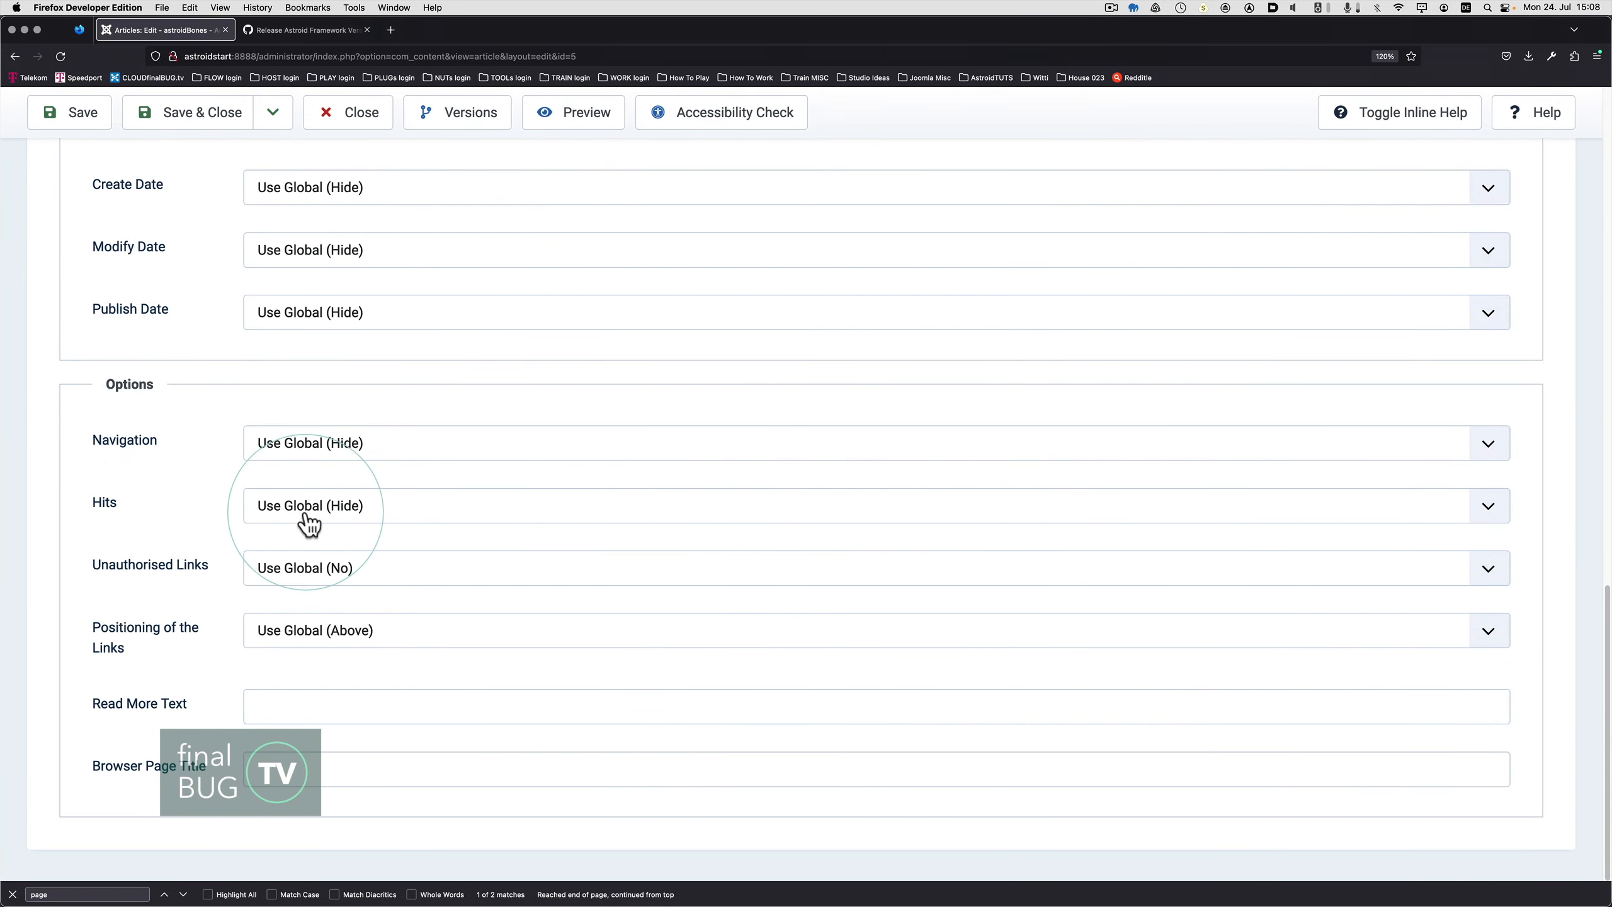
{"action": "left_click", "coordinate": [311, 523]}
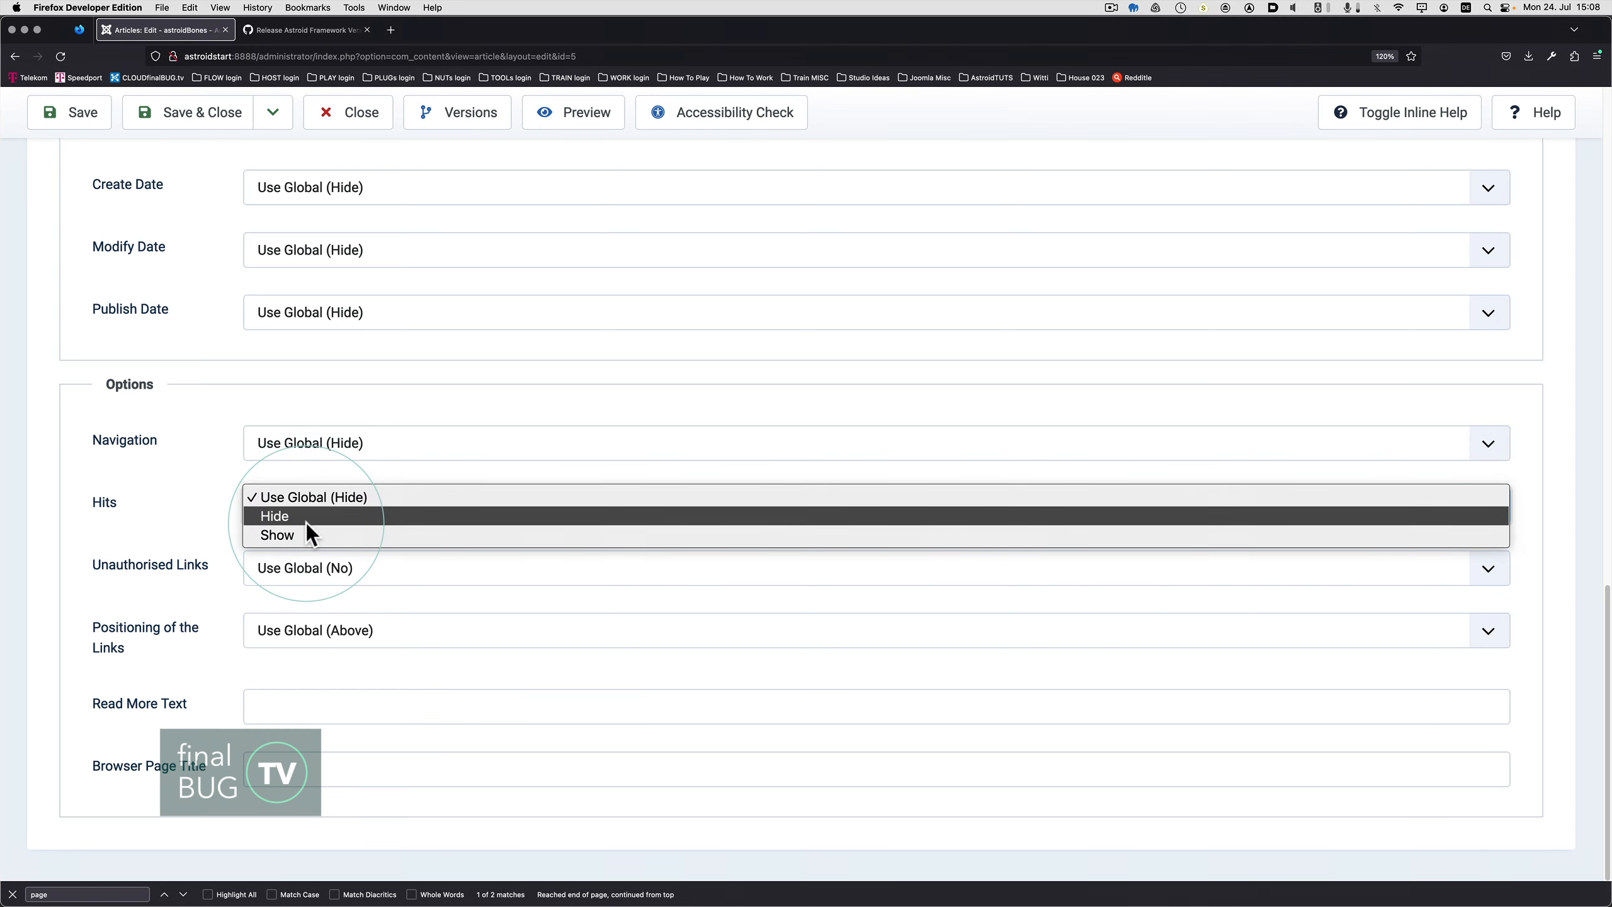
{"action": "left_click", "coordinate": [305, 535]}
{"action": "left_click", "coordinate": [78, 125]}
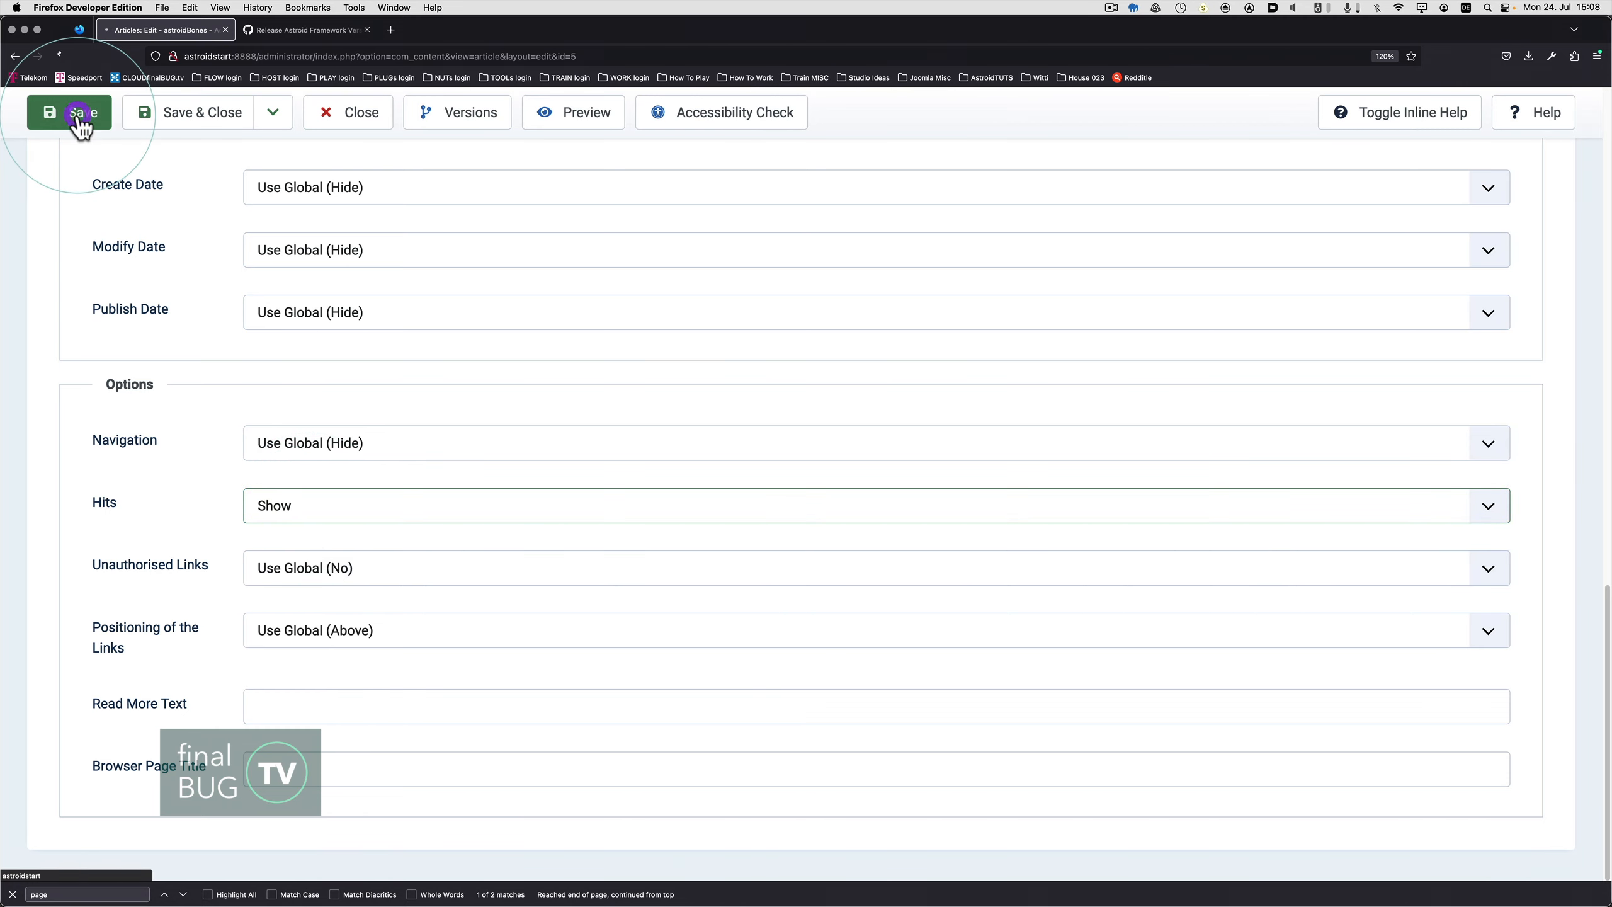
Compare the article info on the Fruits, Vegetables and About pages in Safari
{"action": "key", "text": "super+Tab"}
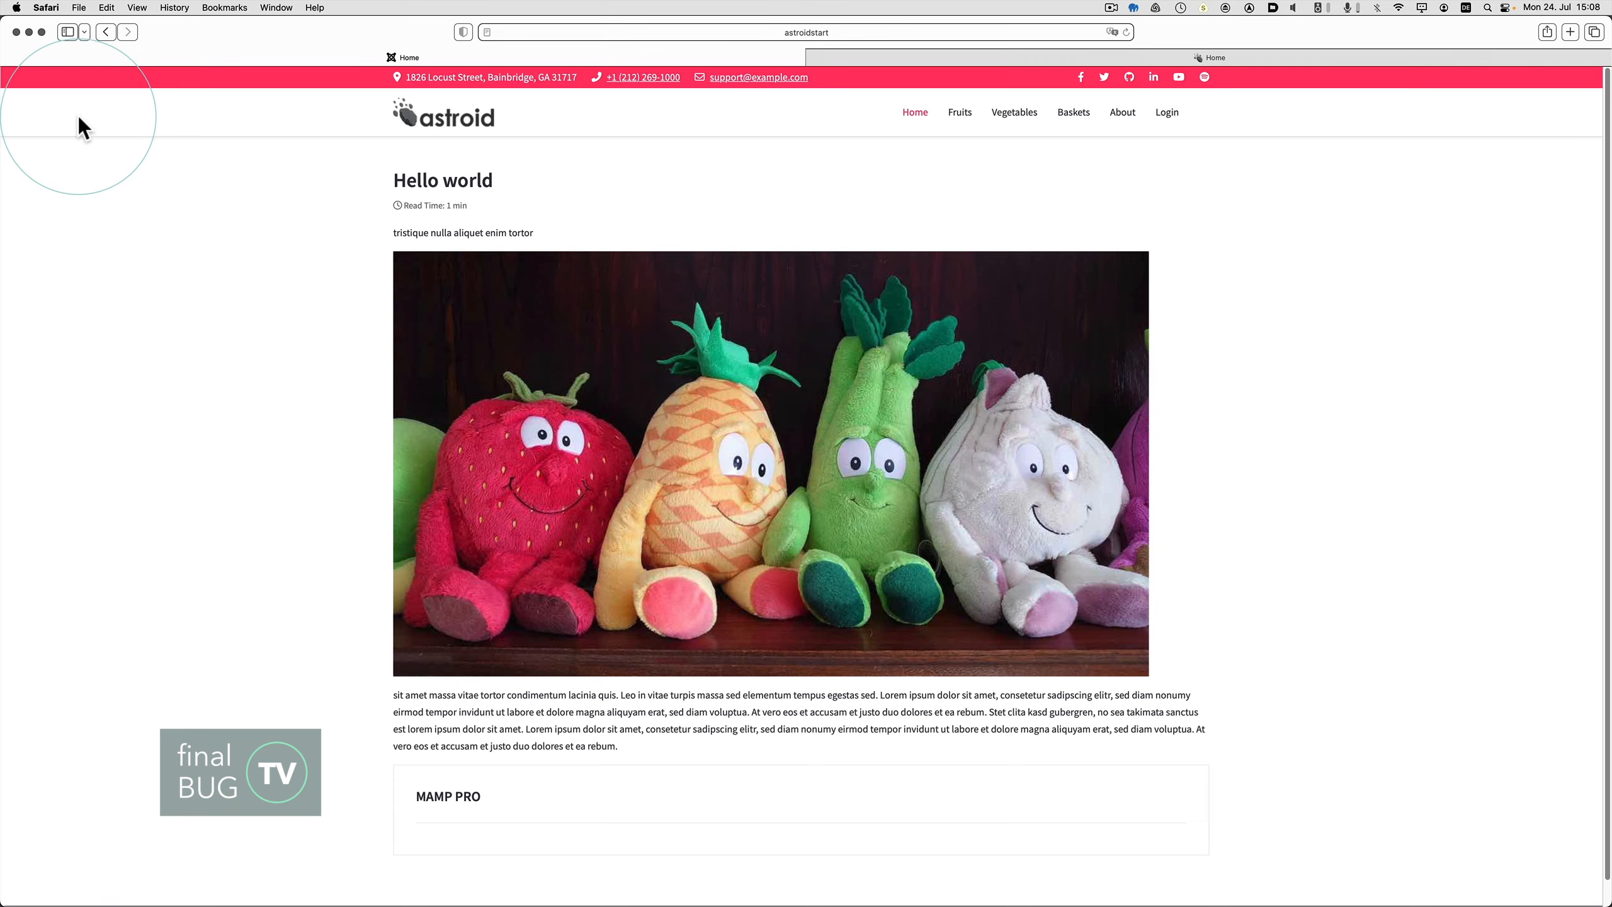
{"action": "left_click", "coordinate": [962, 114]}
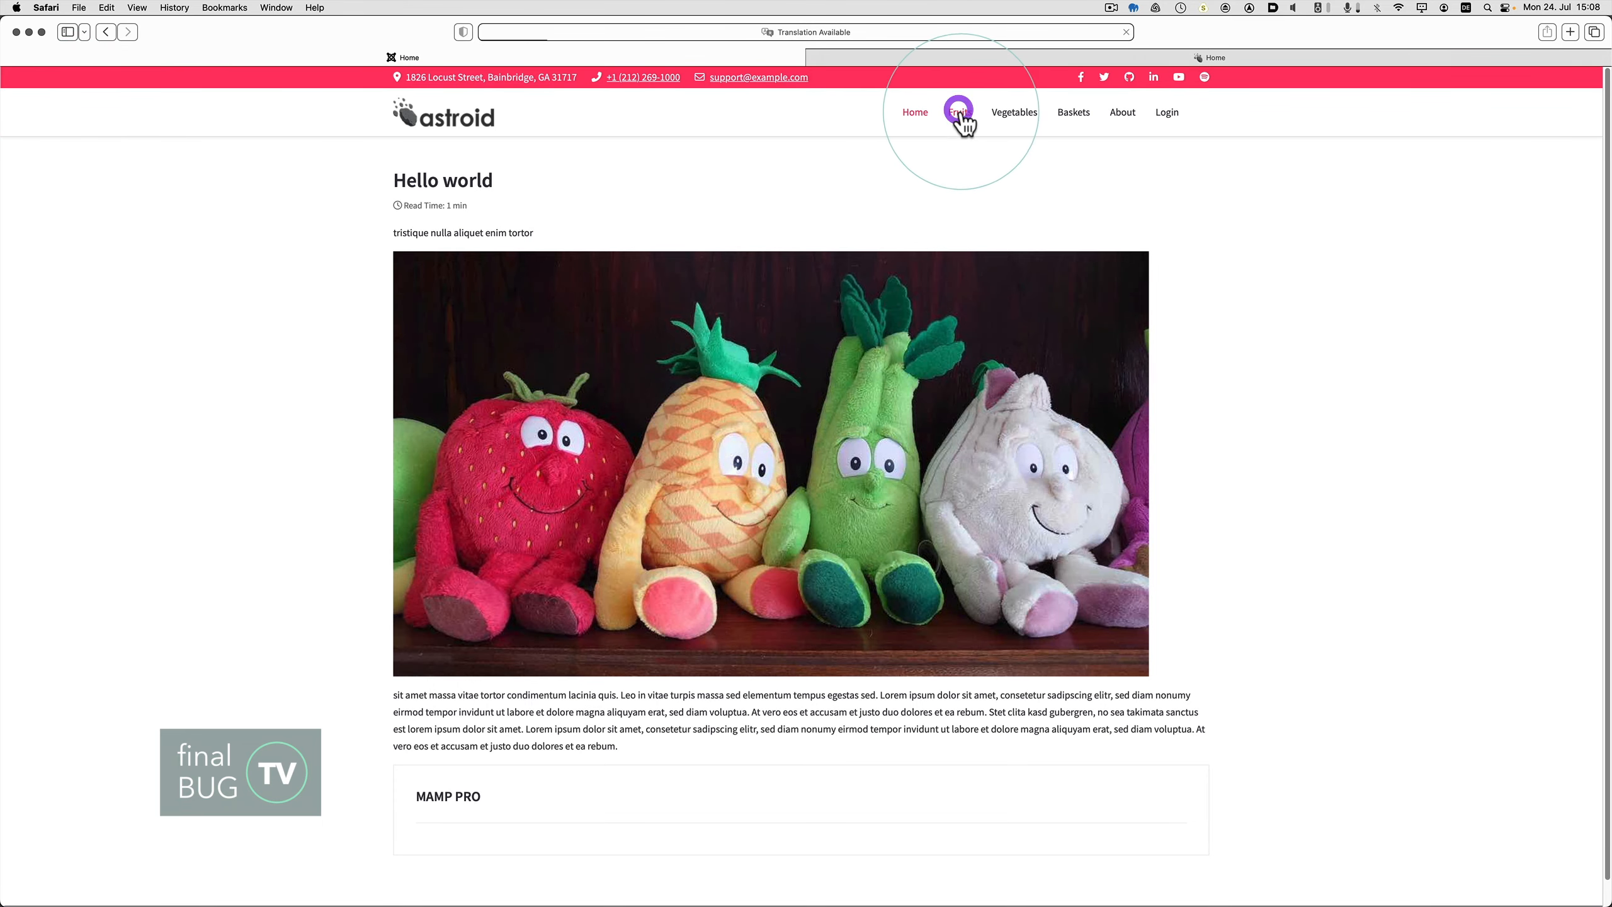
{"action": "left_click", "coordinate": [1022, 116]}
{"action": "left_click", "coordinate": [1127, 115]}
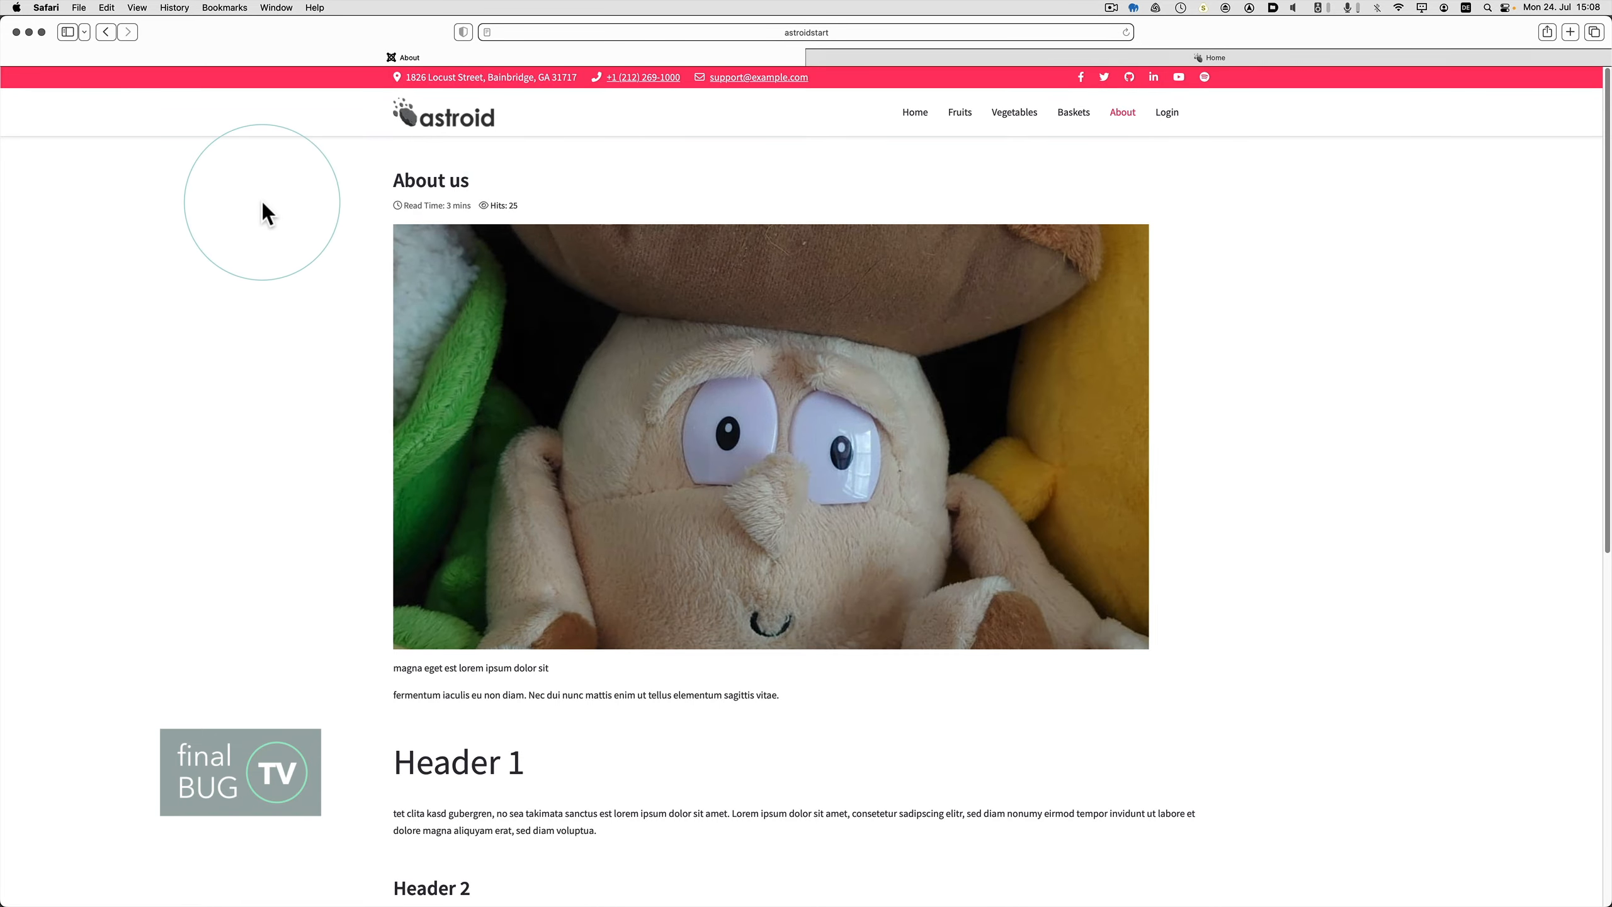
Switch to Firefox, set Hits to Use Global in the About us article's options, then save and close the article
{"action": "key", "text": "super+Tab"}
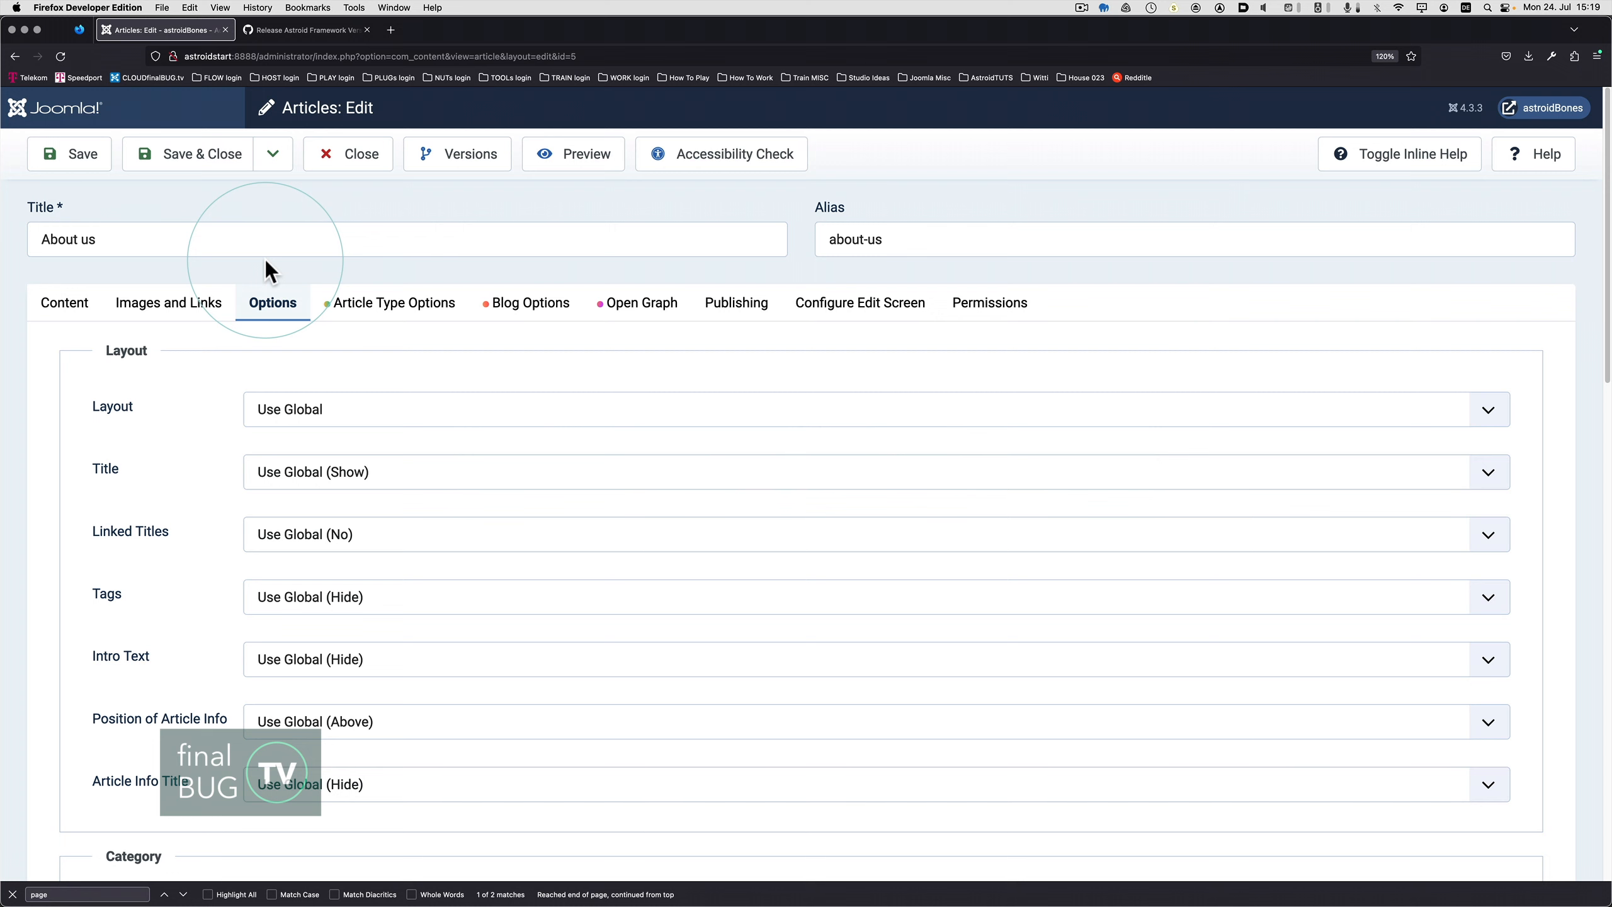
{"action": "scroll", "coordinate": [191, 410], "scroll_direction": "down", "scroll_amount": 15}
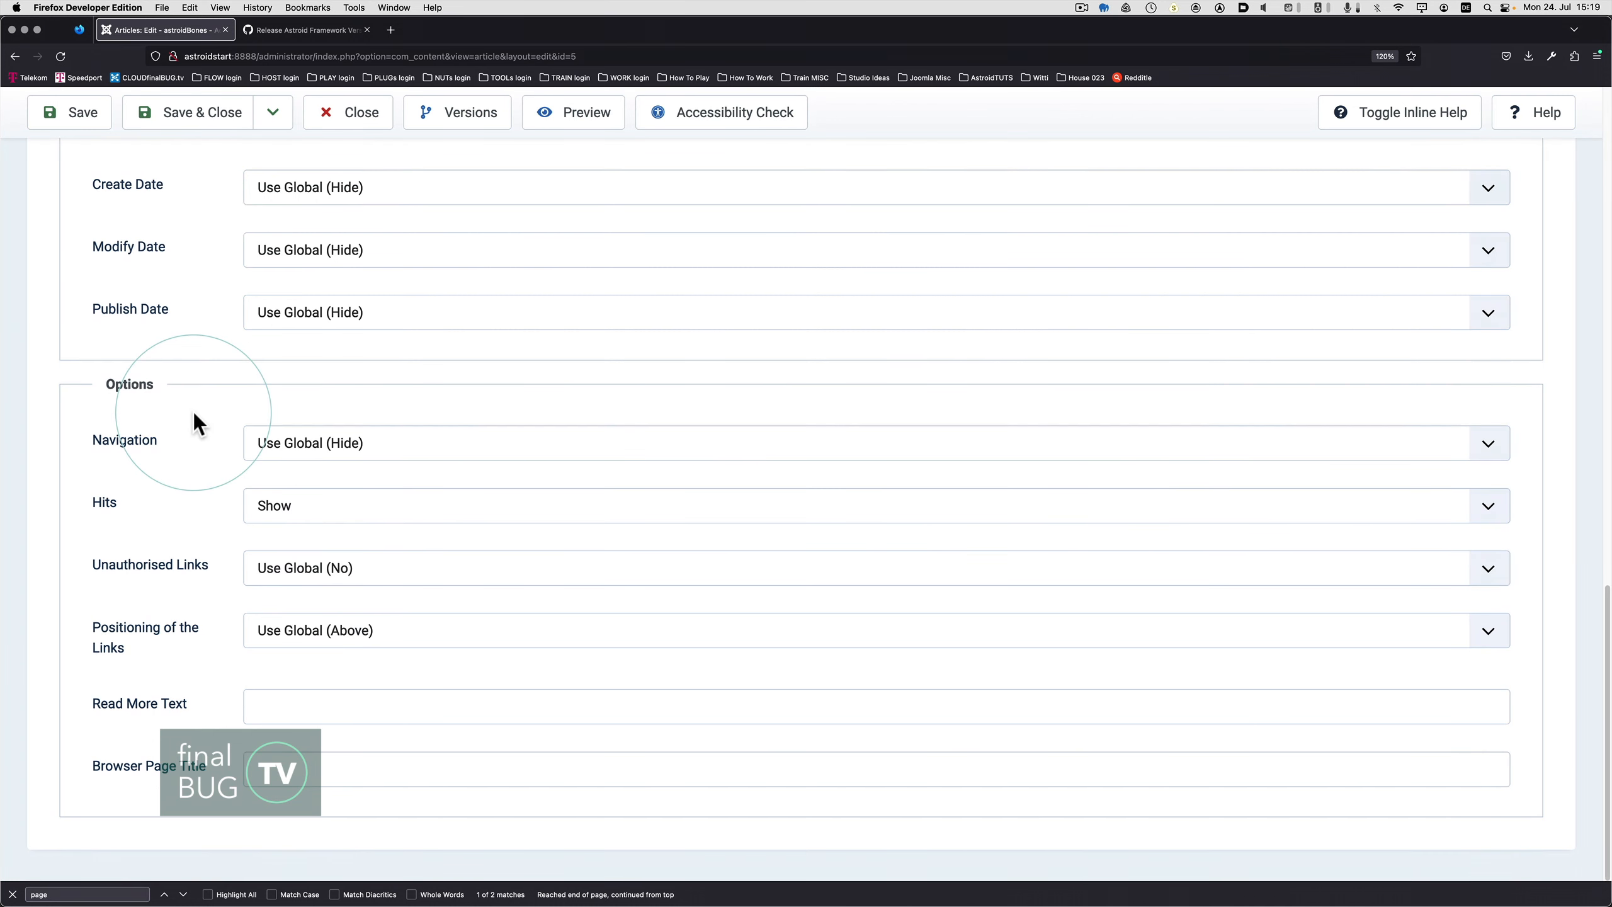
{"action": "left_click", "coordinate": [277, 508]}
{"action": "left_click", "coordinate": [288, 460]}
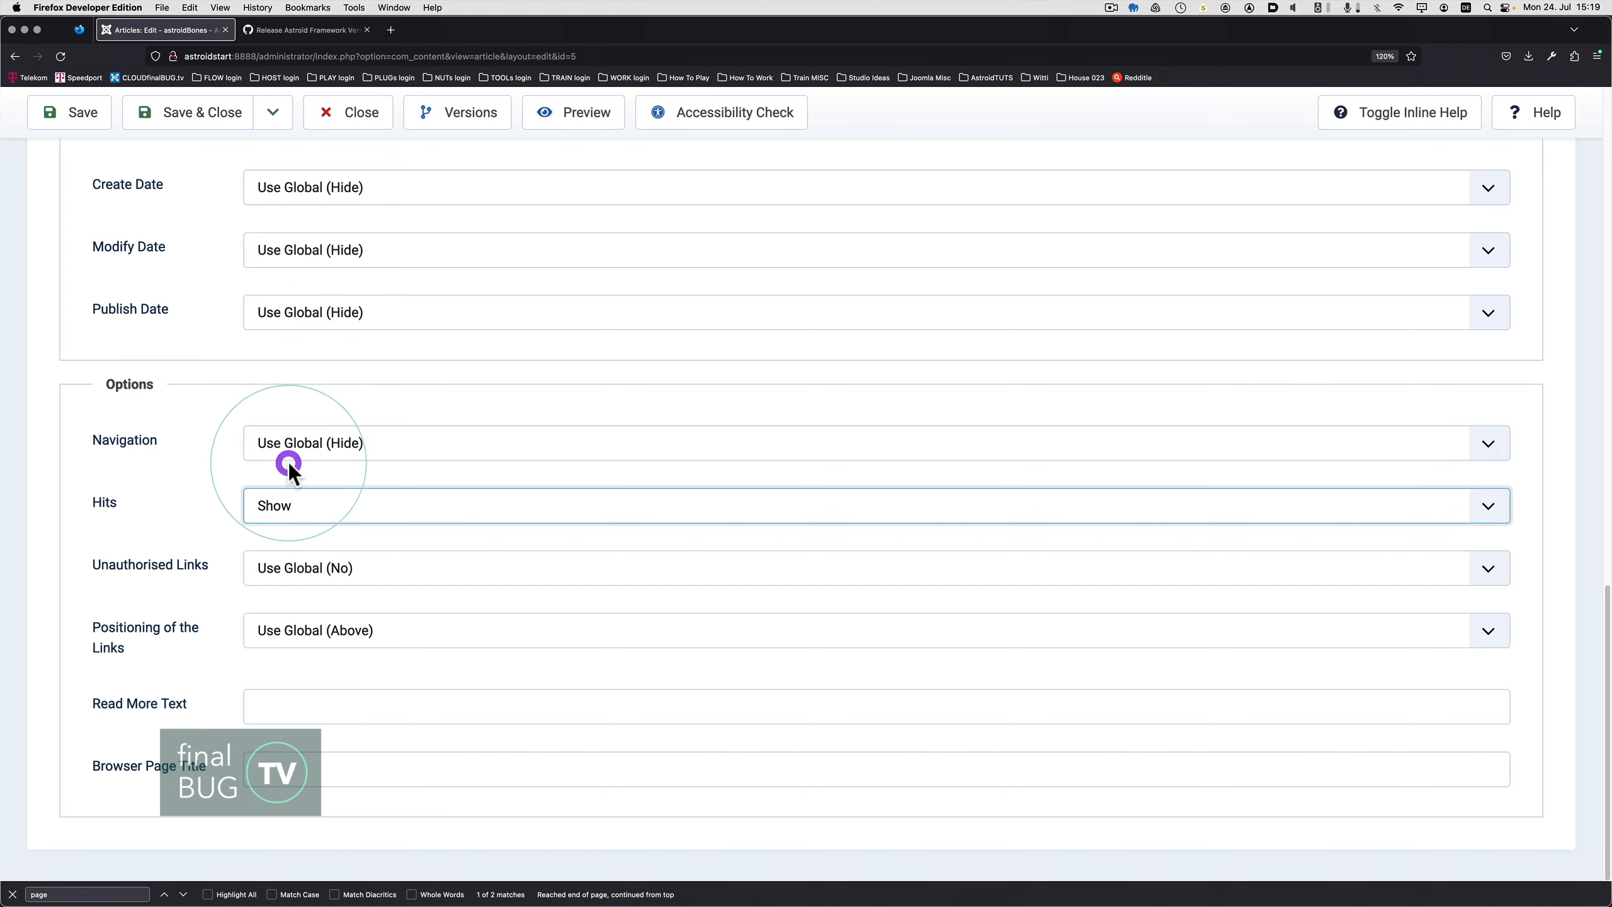
{"action": "left_click", "coordinate": [203, 117]}
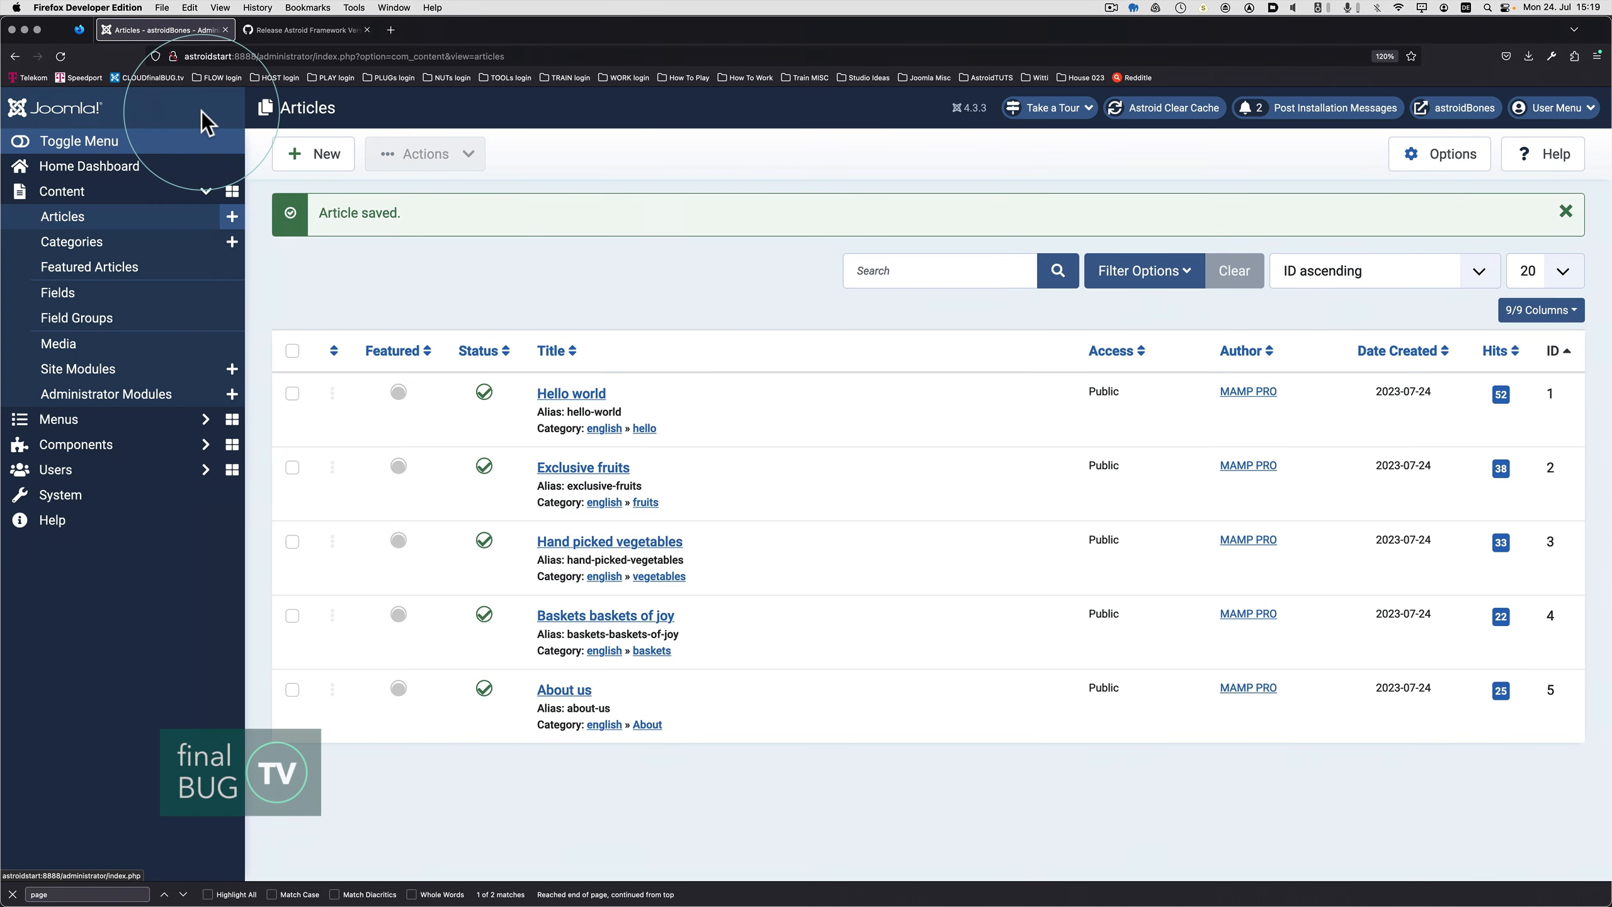
Switch to Safari and examine the read time under the About us title and the author box below the article
{"action": "key", "text": "super+Tab"}
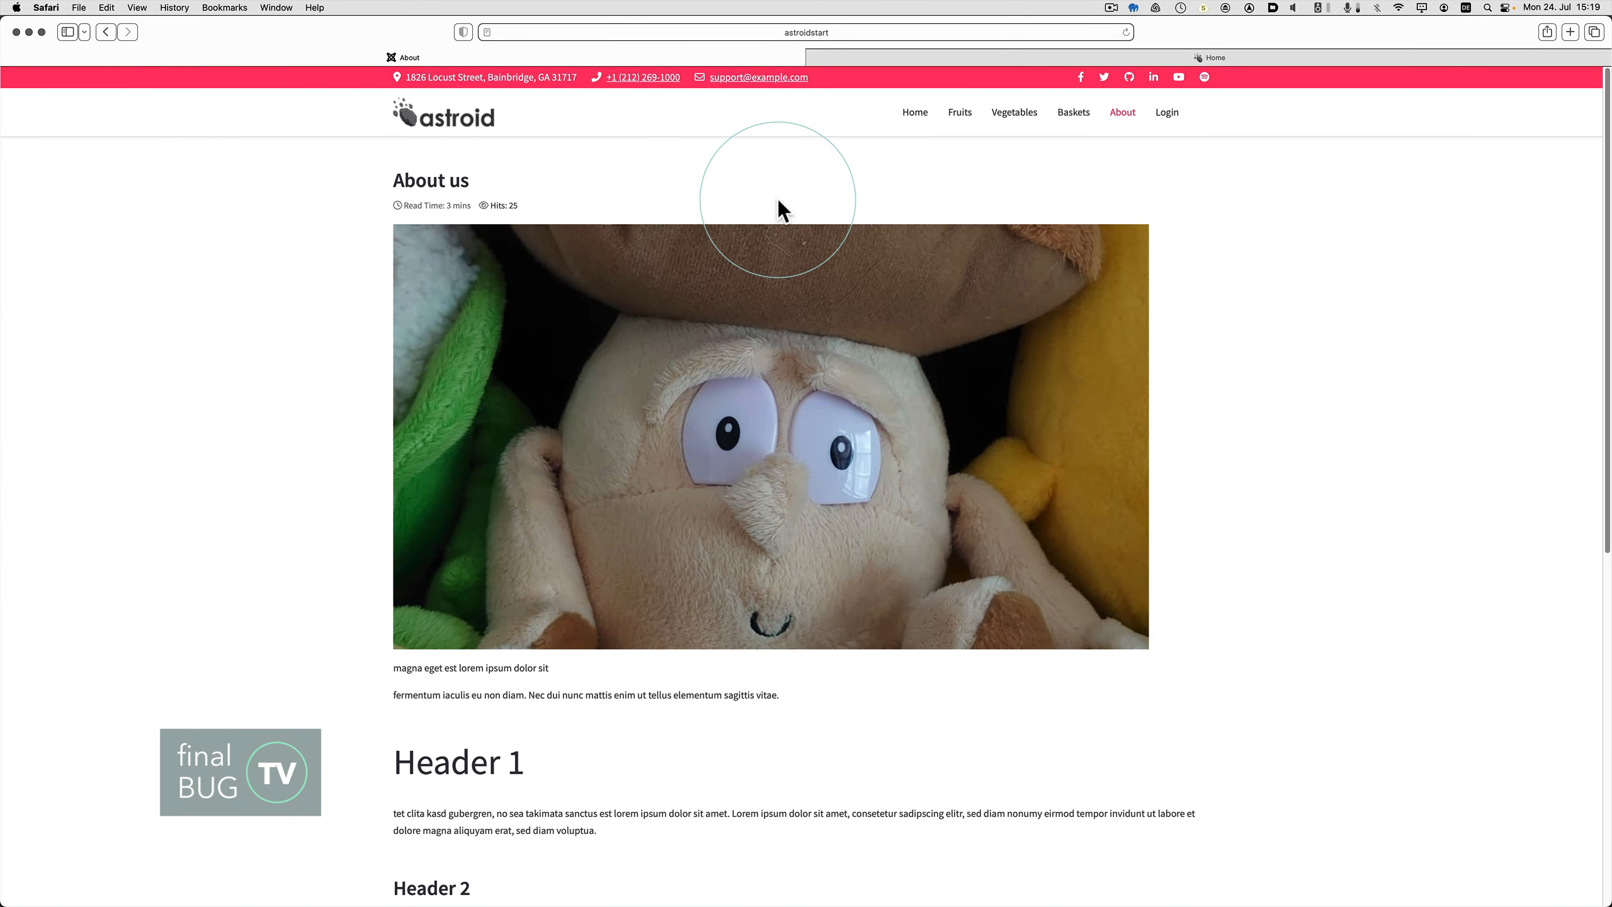
{"action": "left_click_drag", "start_coordinate": [494, 205], "coordinate": [377, 205]}
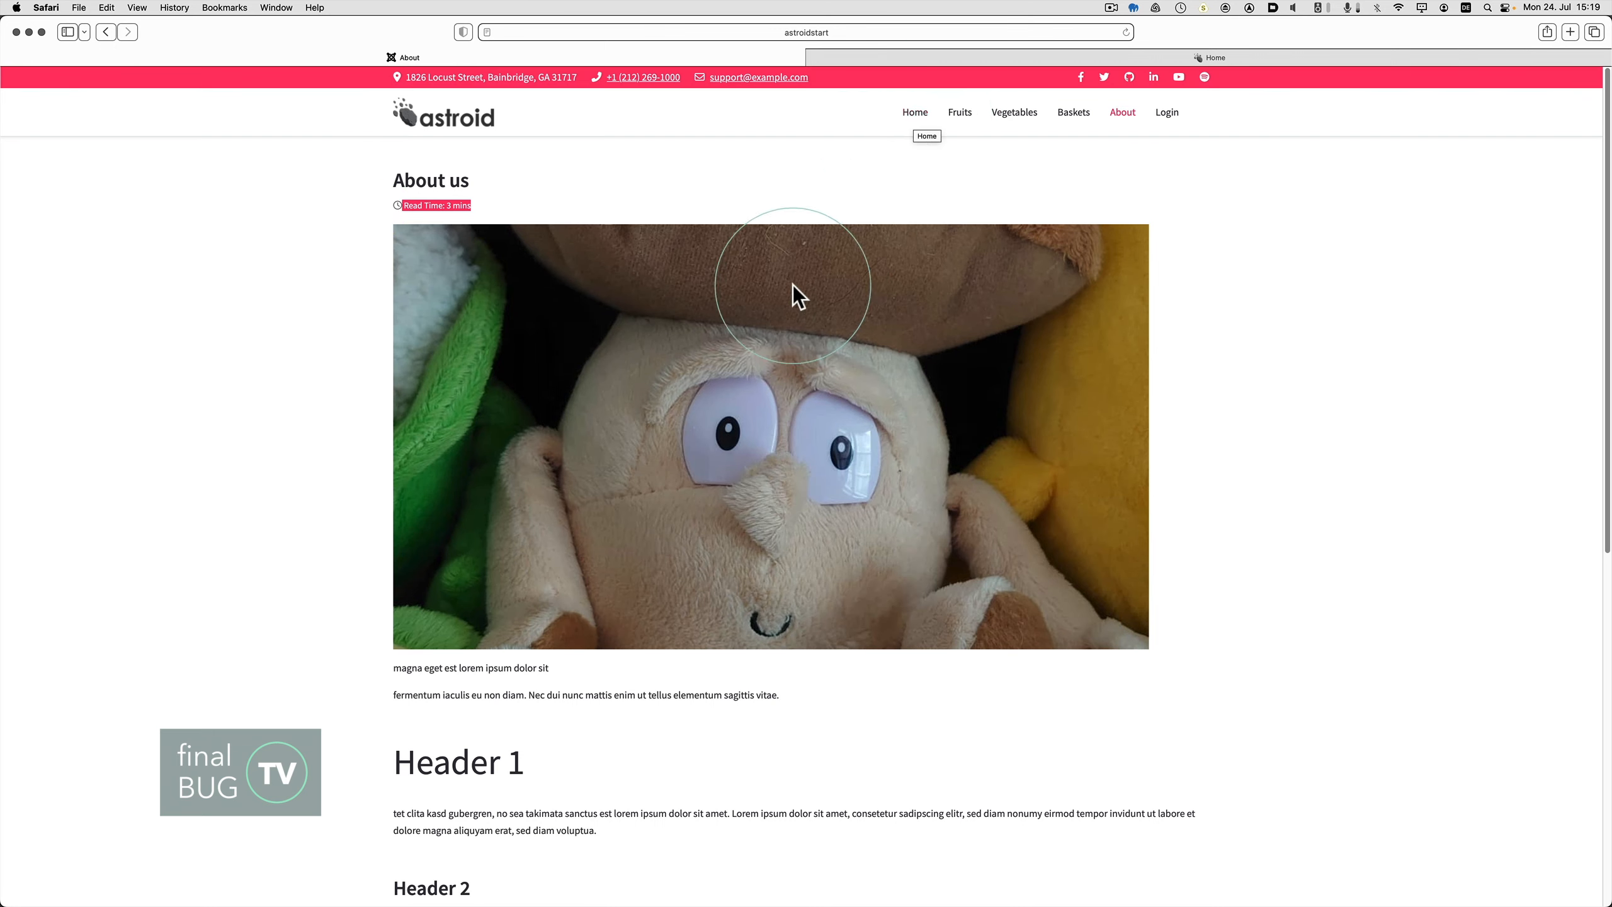
{"action": "scroll", "coordinate": [793, 293], "scroll_direction": "down", "scroll_amount": 10}
{"action": "triple_click", "coordinate": [408, 765]}
In Firefox, open the Article/Blog settings in the template options of astroid_template_zero - Default v1
{"action": "key", "text": "super+Tab"}
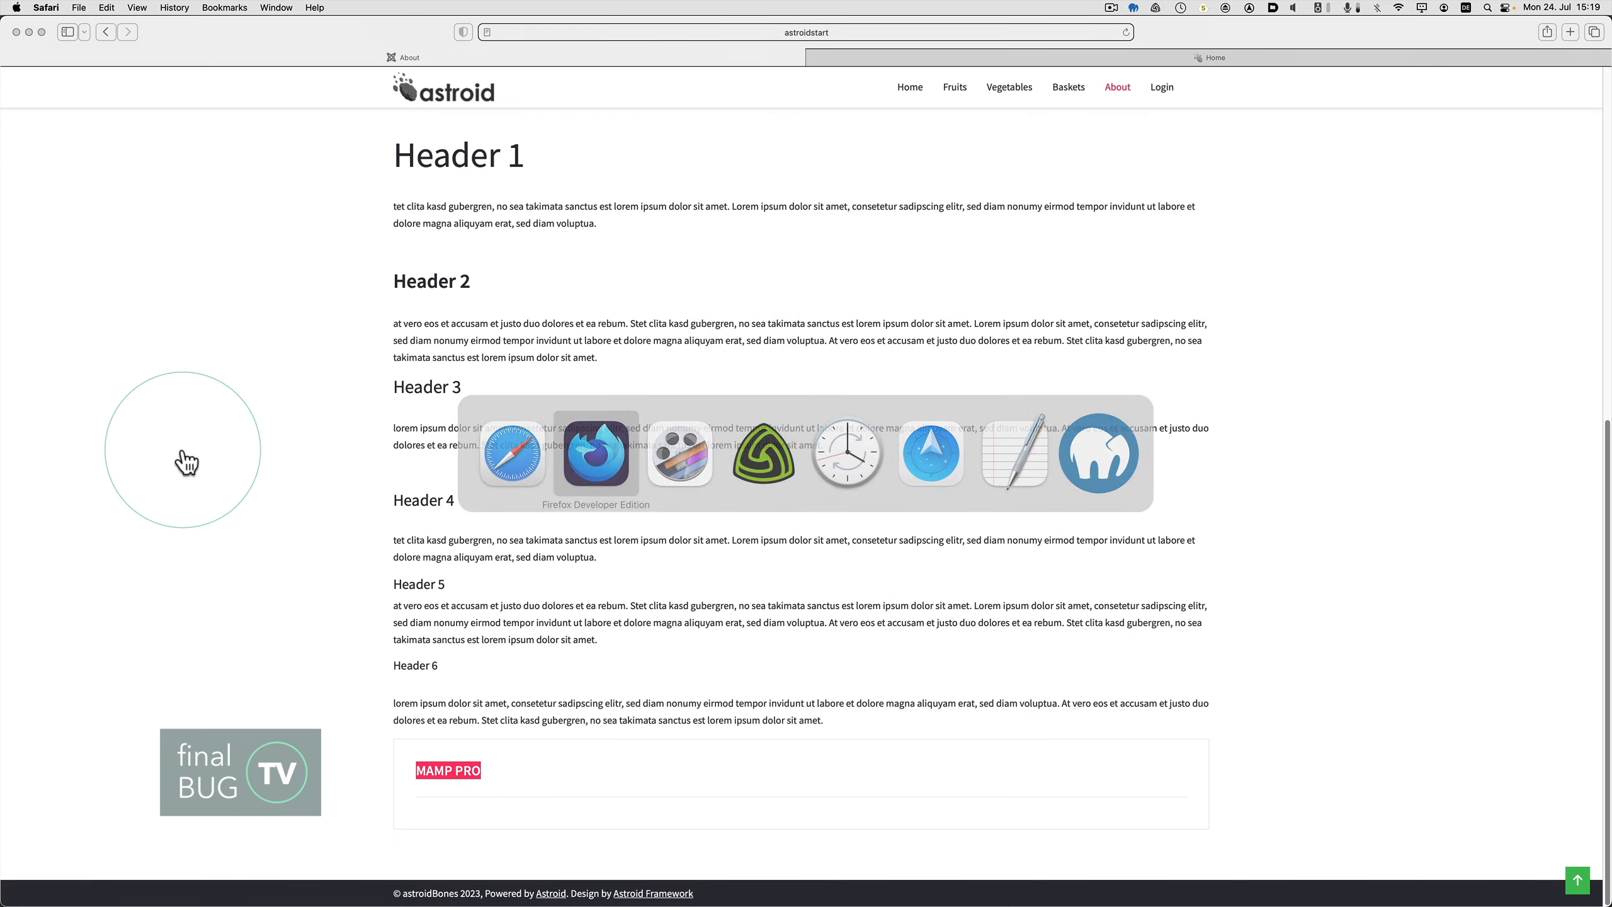
{"action": "left_click", "coordinate": [139, 166]}
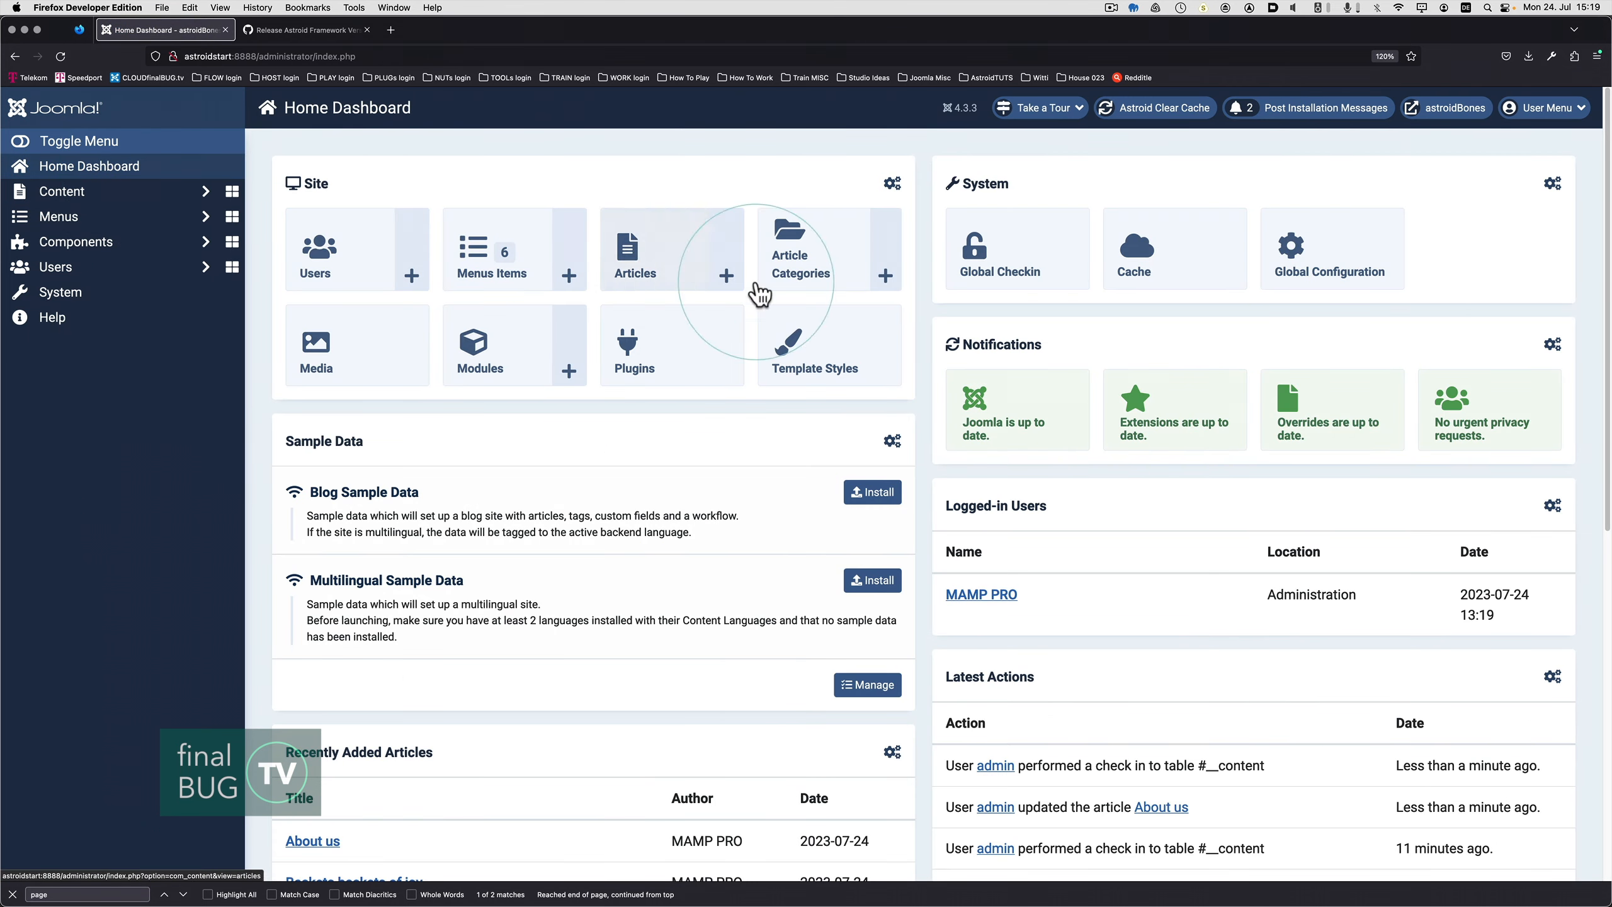
{"action": "left_click", "coordinate": [830, 359]}
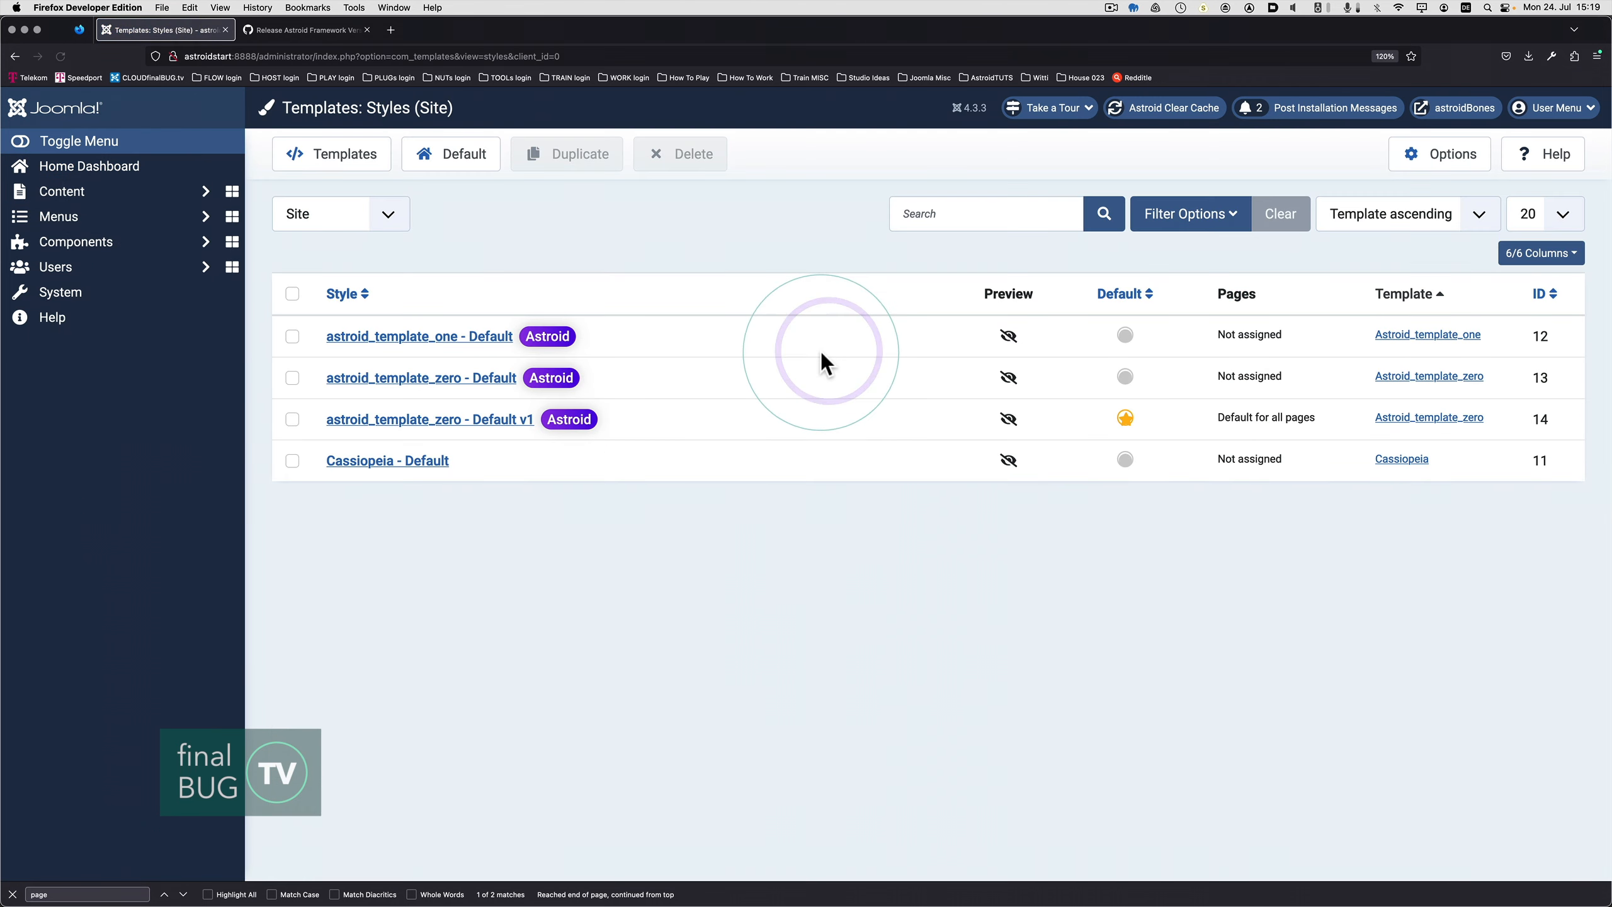
{"action": "left_click", "coordinate": [471, 419]}
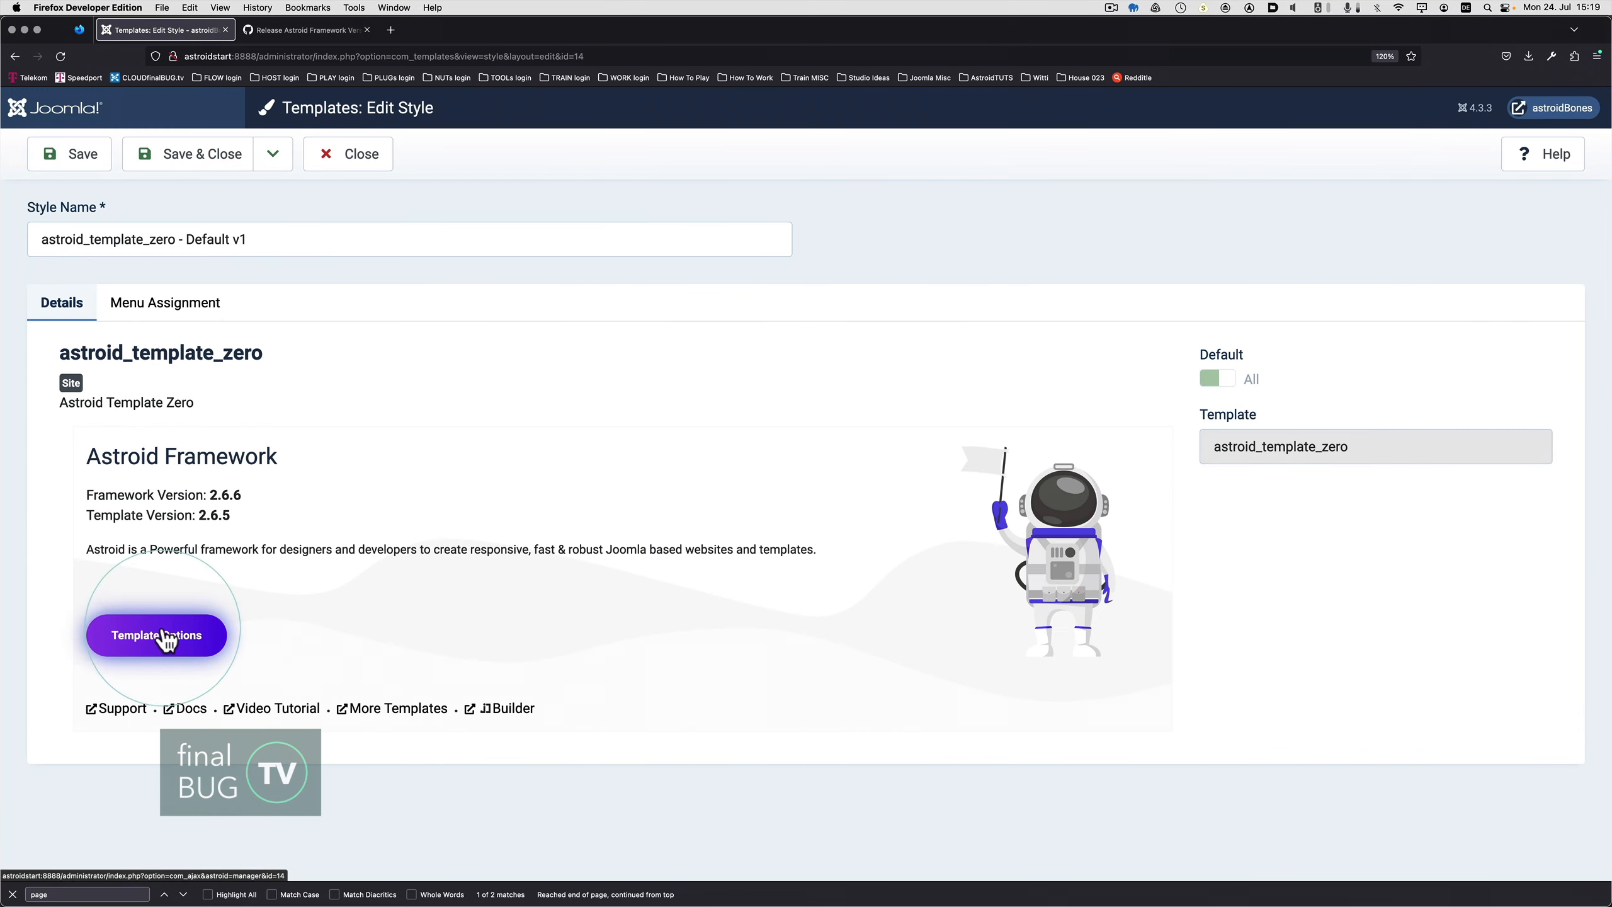
{"action": "left_click", "coordinate": [162, 635]}
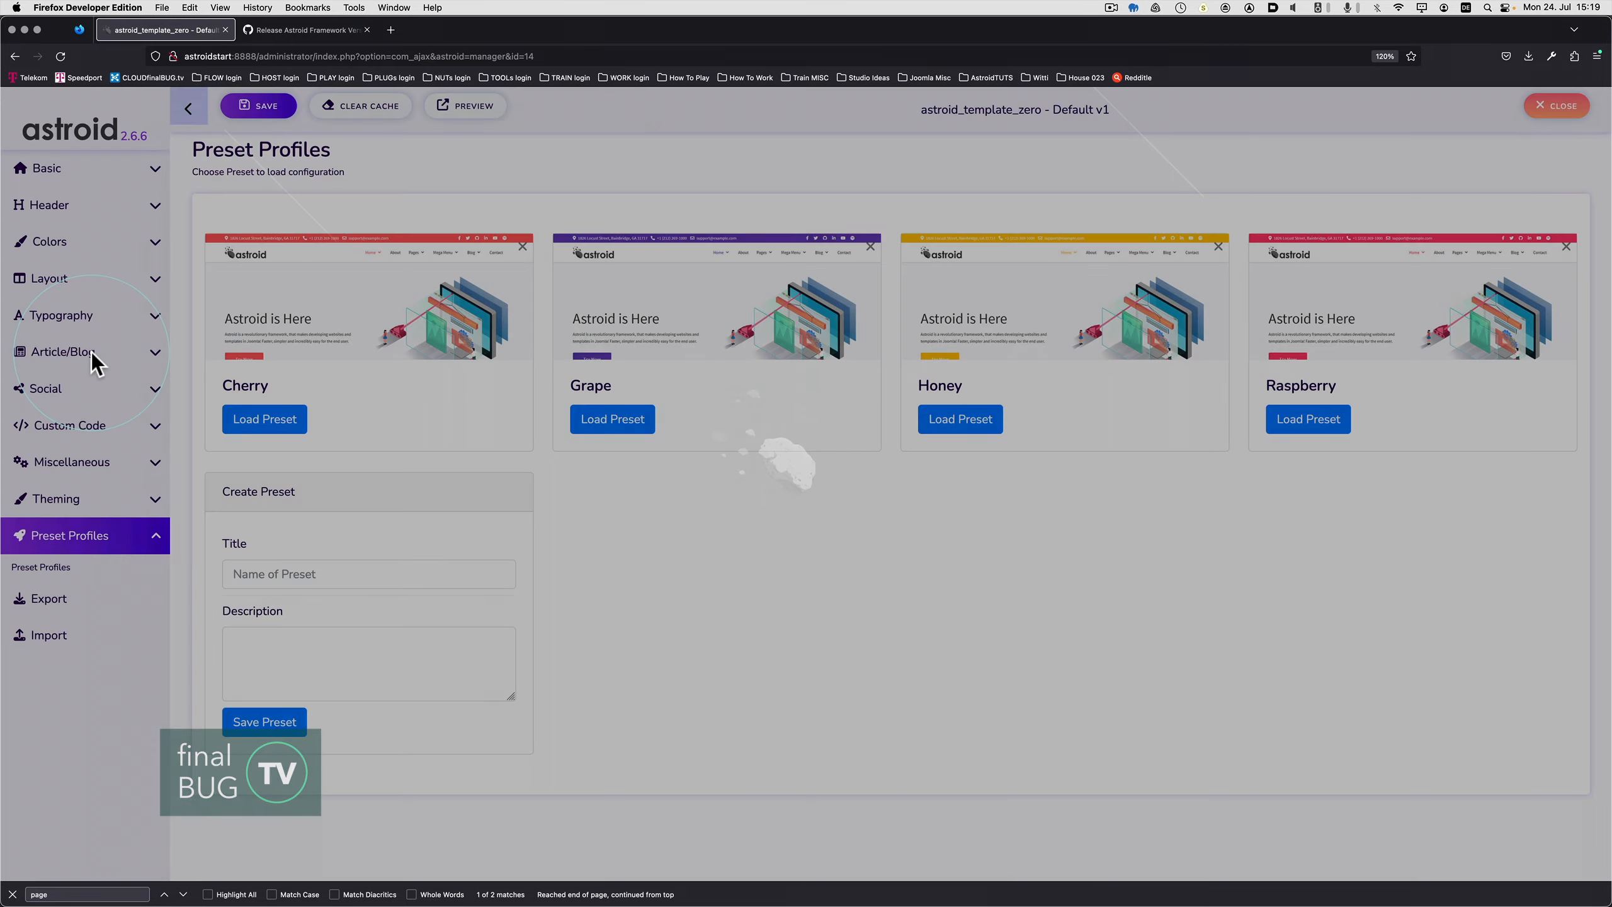
{"action": "left_click", "coordinate": [90, 354]}
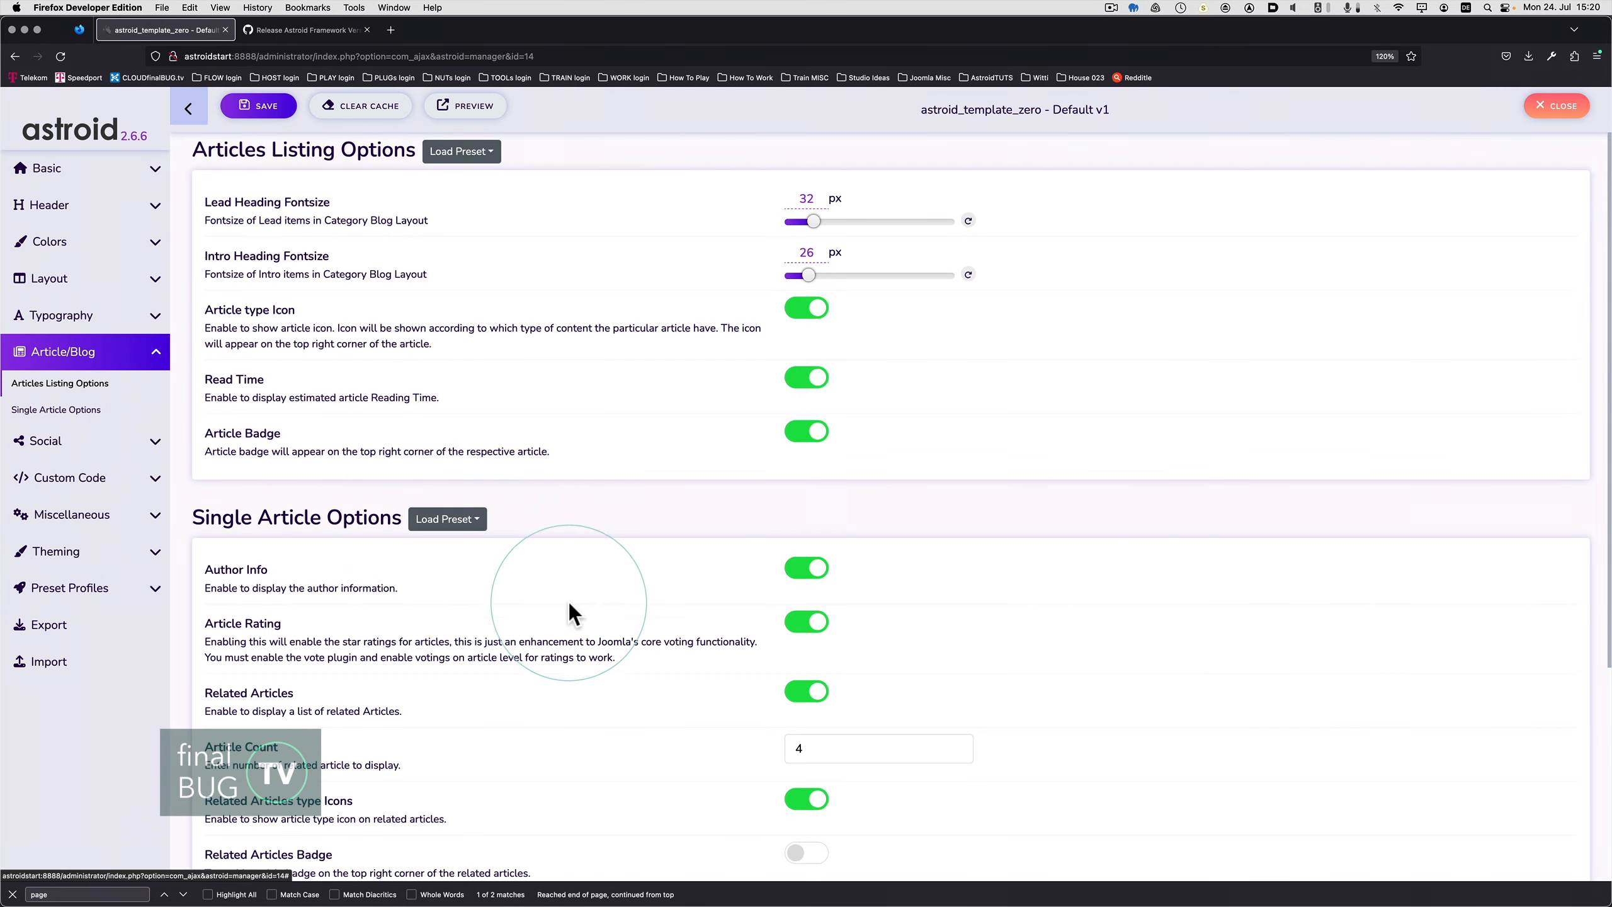
Turn off Author Info under Single Article Options, save, and check the About page in Safari
{"action": "scroll", "coordinate": [568, 600], "scroll_direction": "down", "scroll_amount": 2}
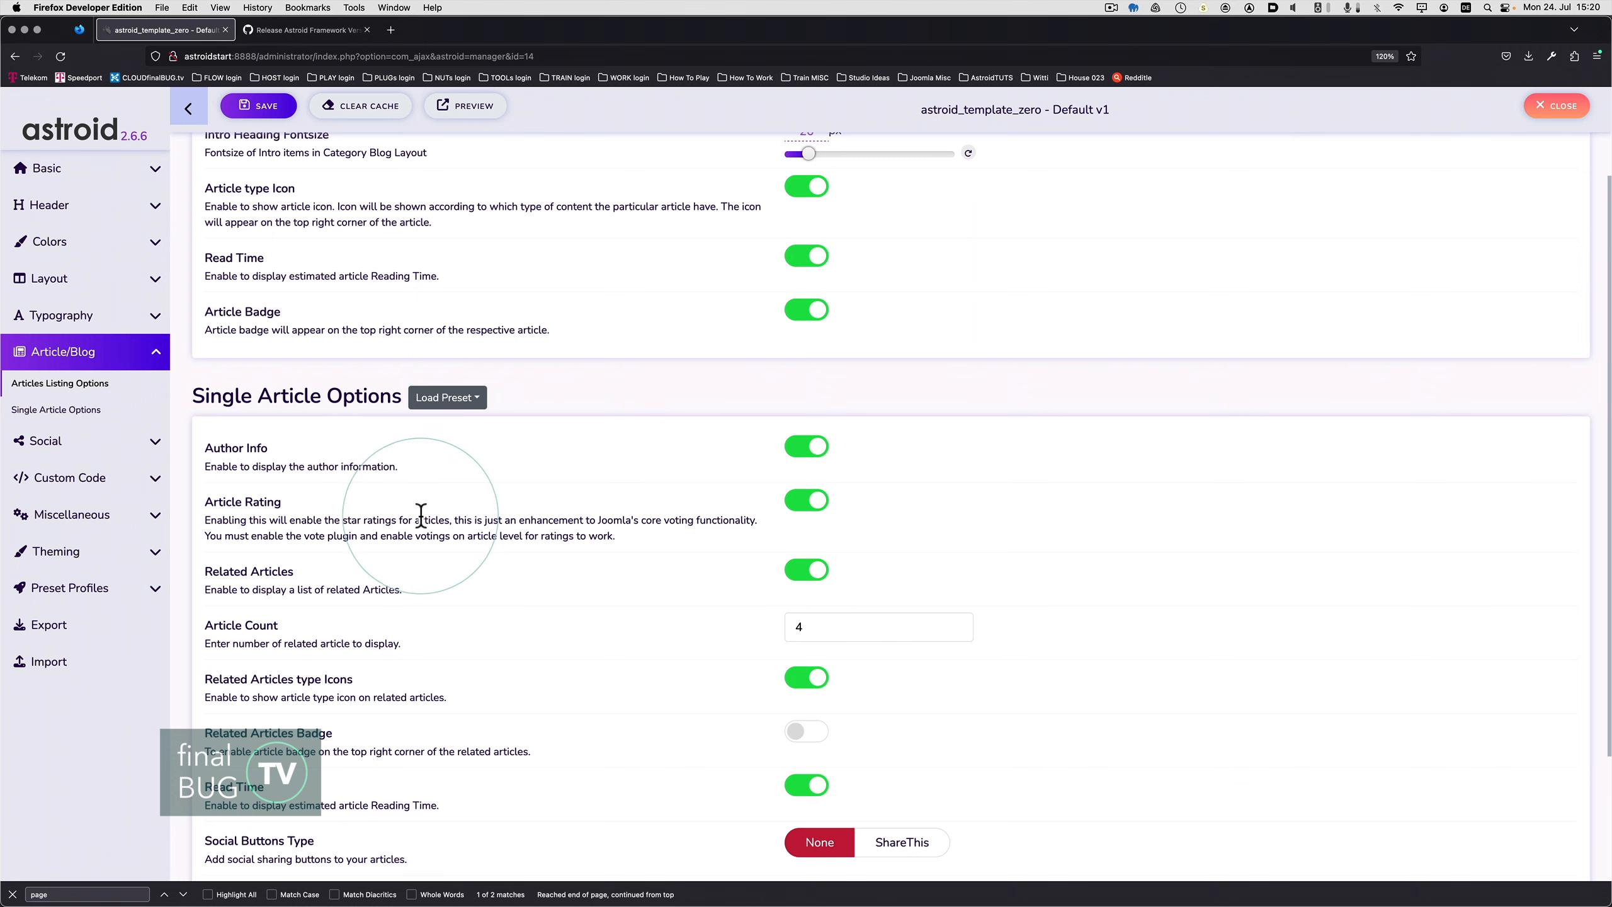
{"action": "left_click", "coordinate": [801, 448]}
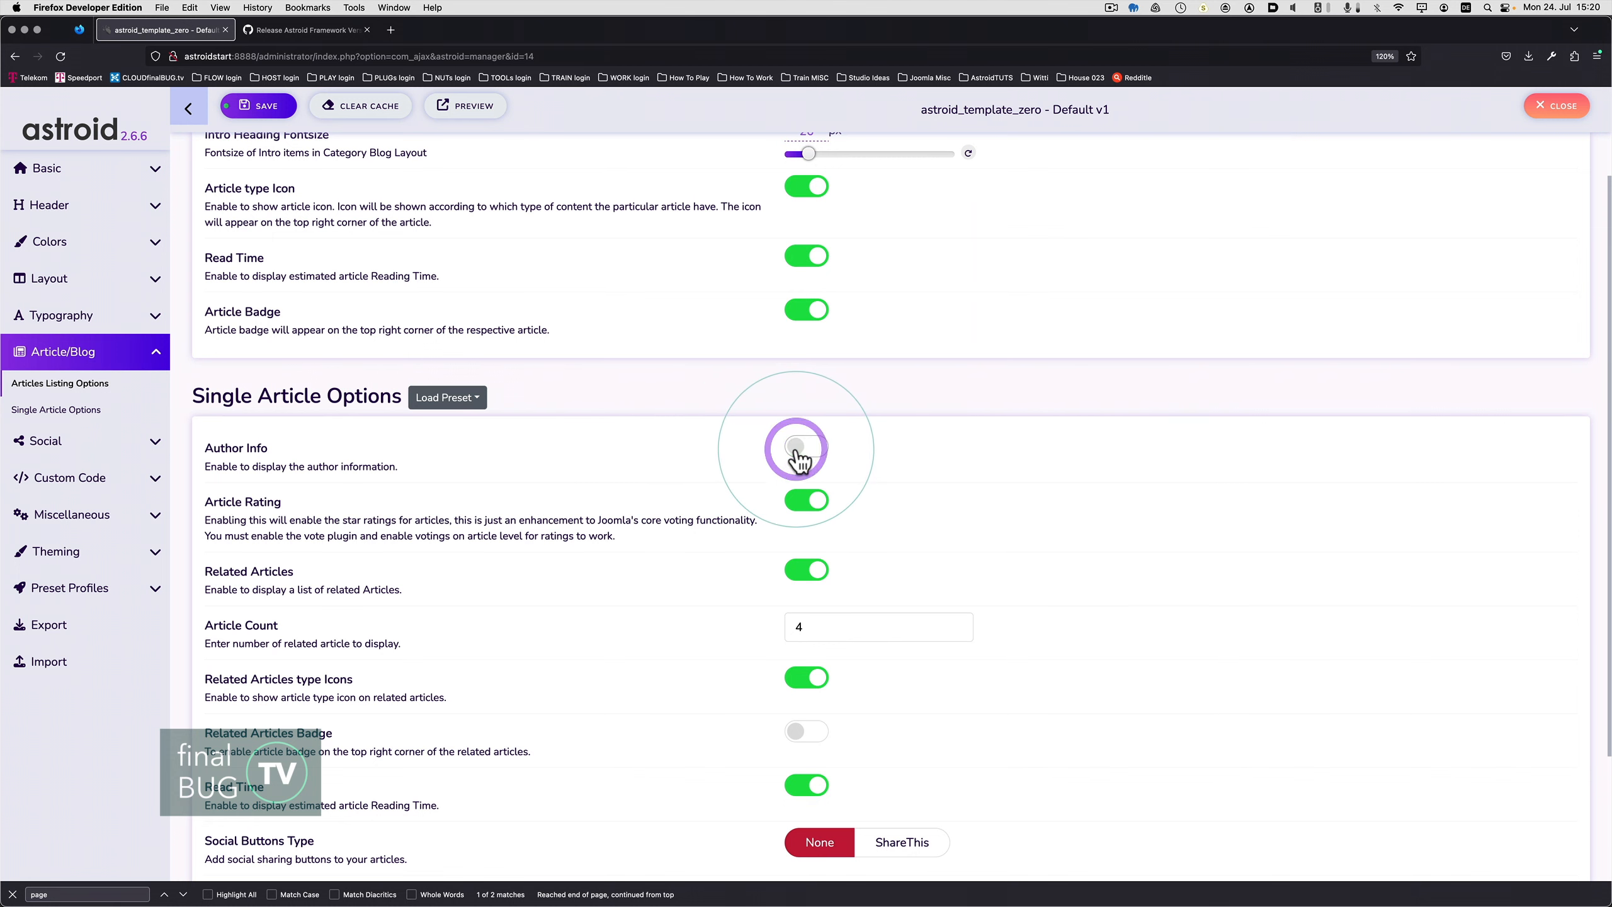
{"action": "scroll", "coordinate": [654, 460], "scroll_direction": "down", "scroll_amount": 2}
{"action": "scroll", "coordinate": [652, 463], "scroll_direction": "down", "scroll_amount": 1}
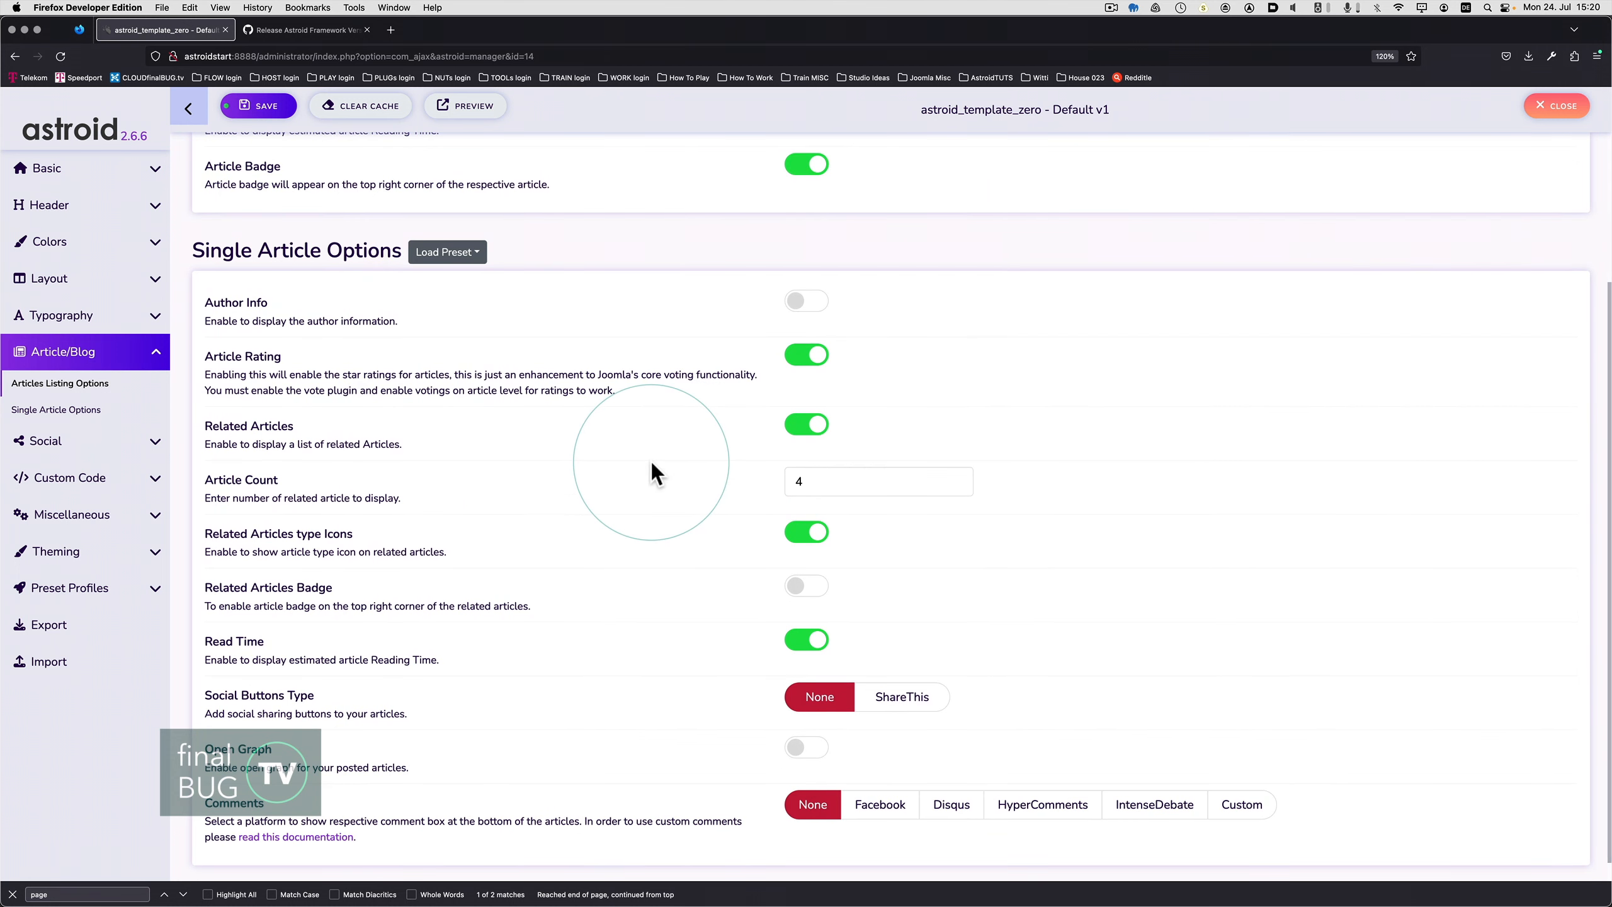
{"action": "key", "text": "super+Tab"}
{"action": "scroll", "coordinate": [641, 476], "scroll_direction": "up", "scroll_amount": 10}
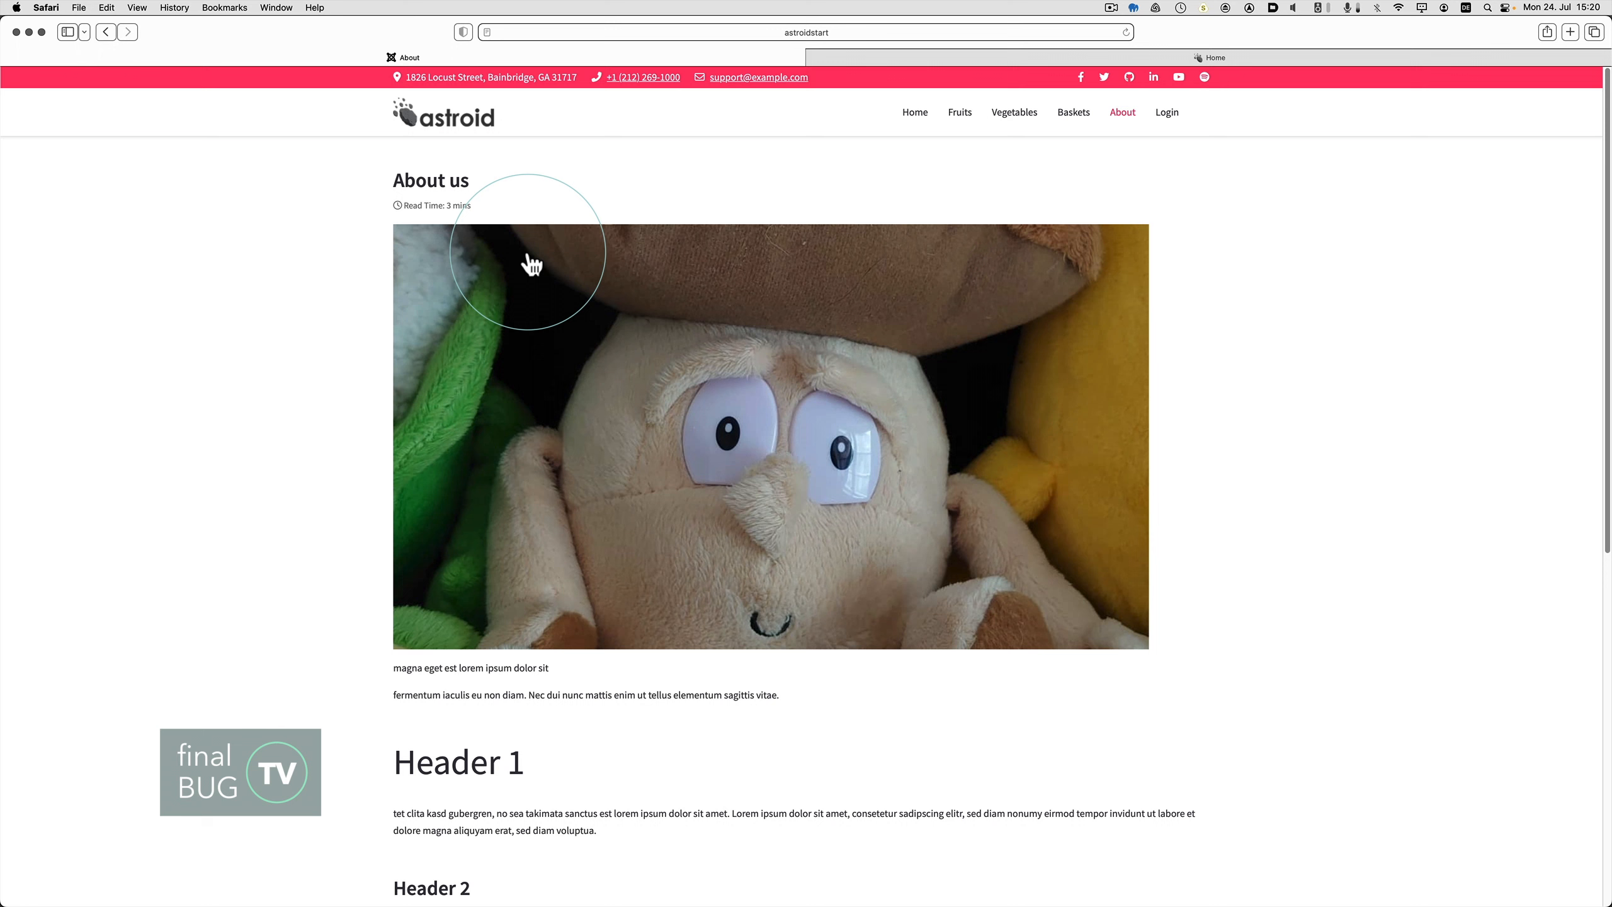
Return to Firefox, turn off and save Read Time for single articles, and reload the About page in Safari
{"action": "key", "text": "super+Tab"}
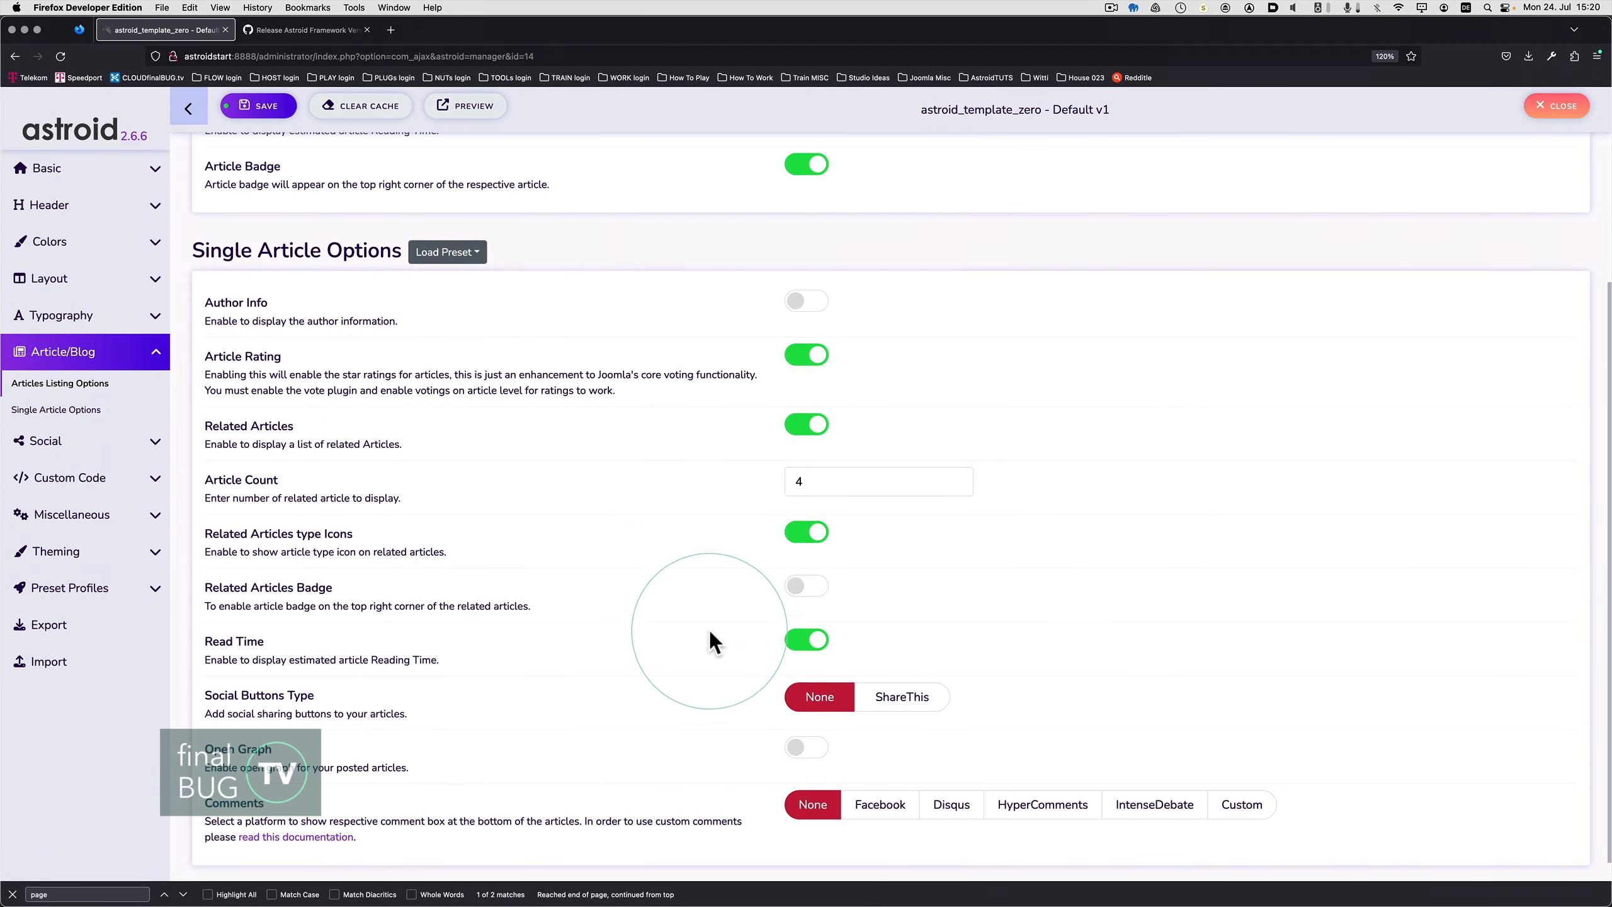
{"action": "left_click", "coordinate": [795, 638]}
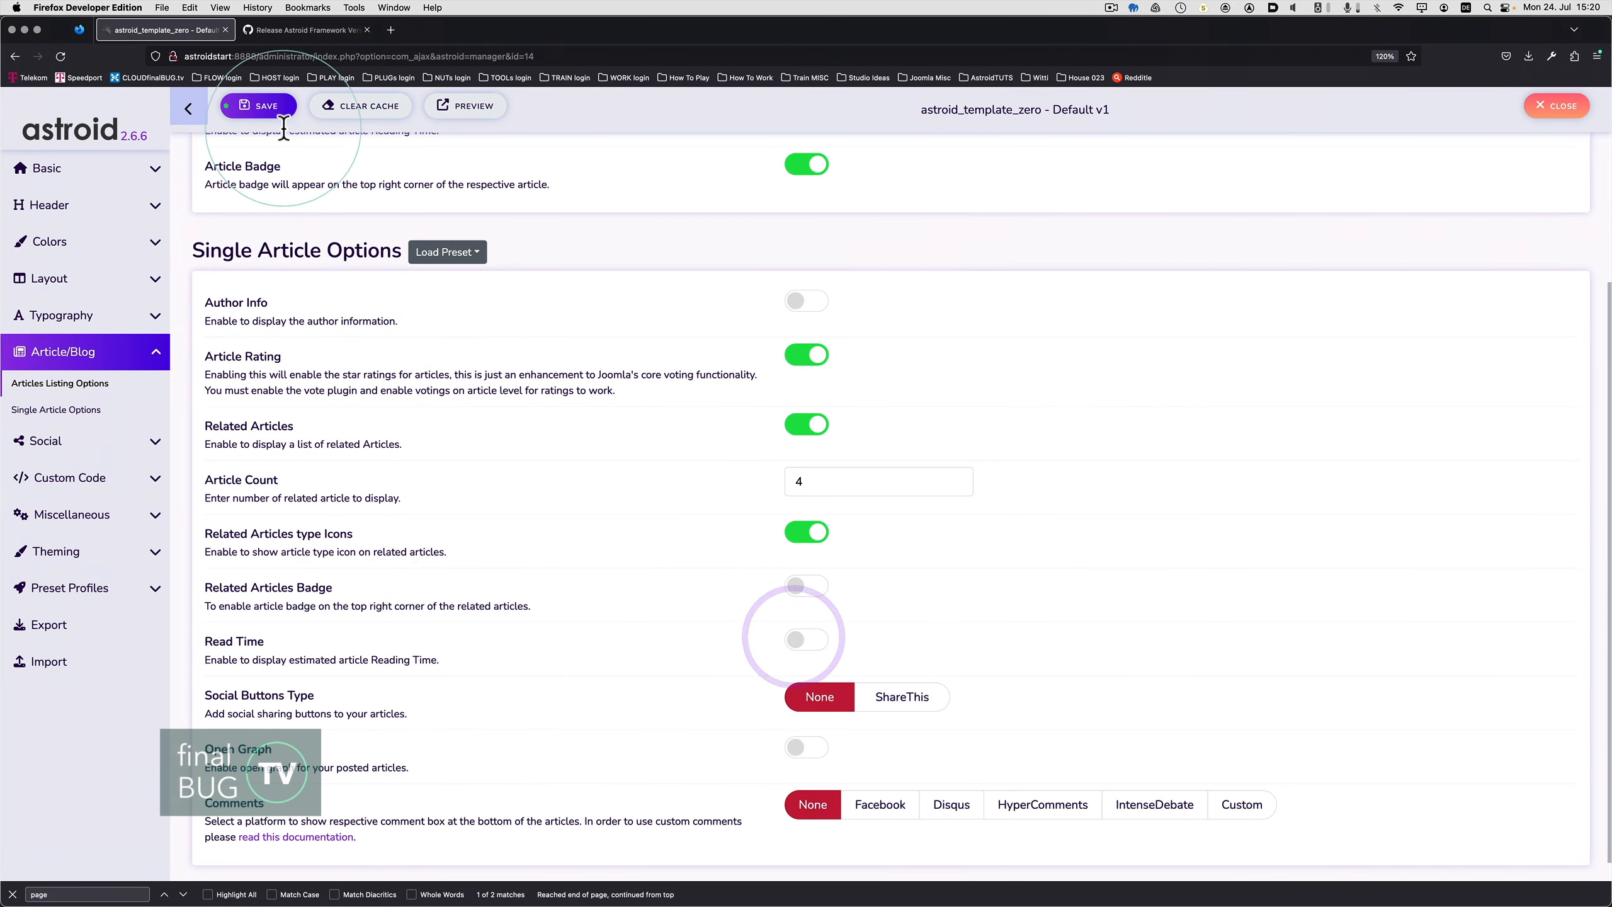
{"action": "key", "text": "super+Tab"}
{"action": "key", "text": "super+r"}
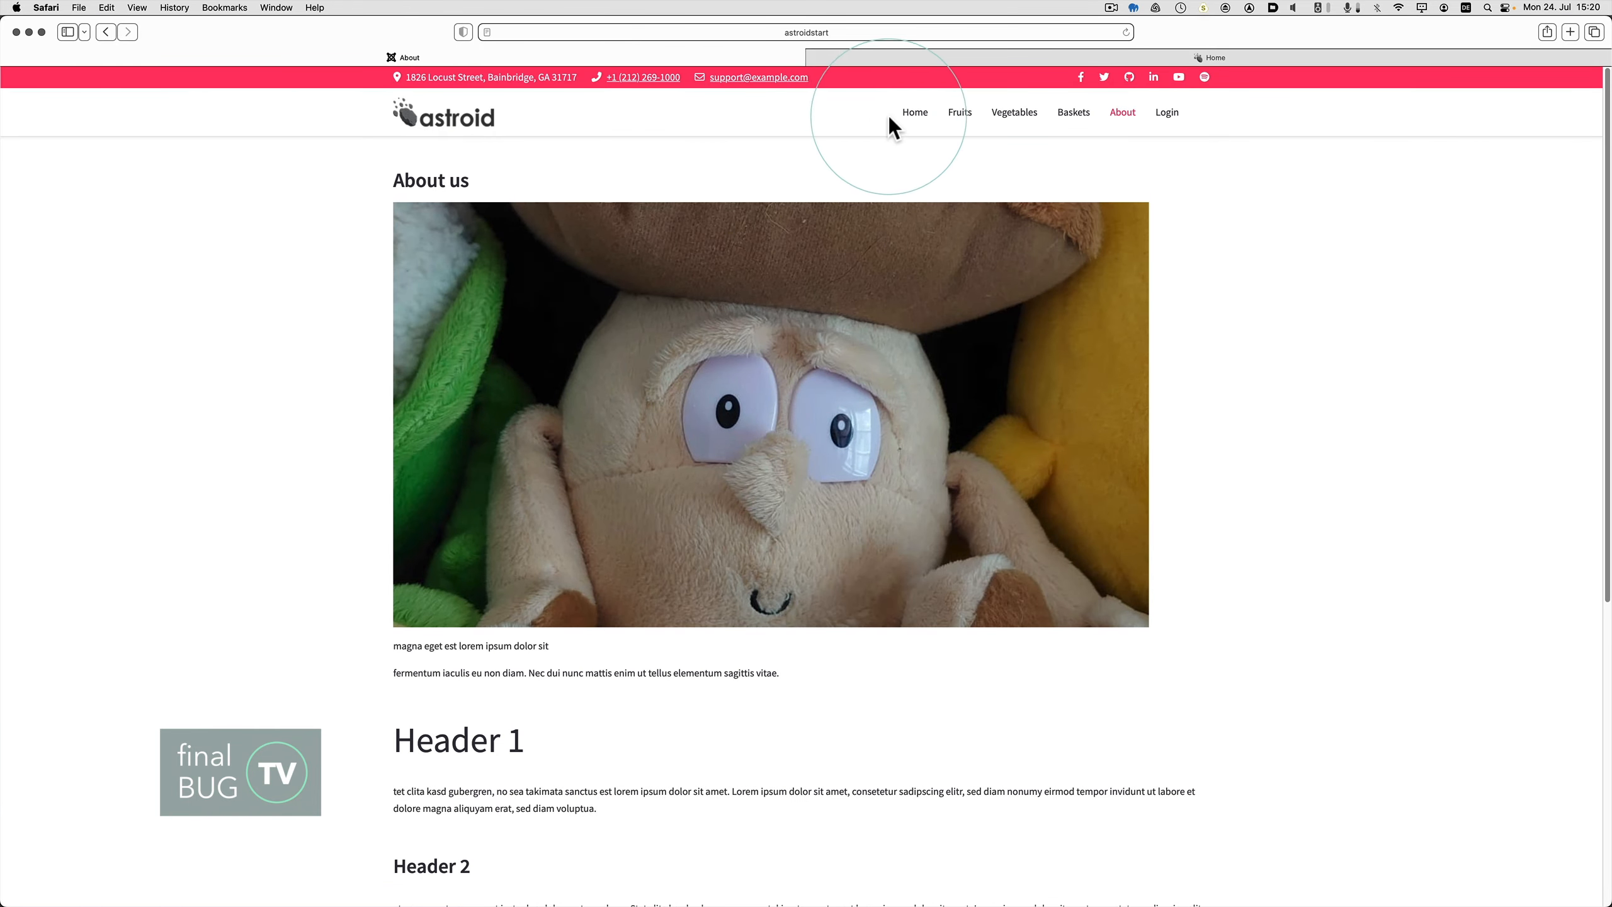
Open the astroidstart Home page and compare it with the astroiddemo Home page
{"action": "left_click", "coordinate": [912, 114]}
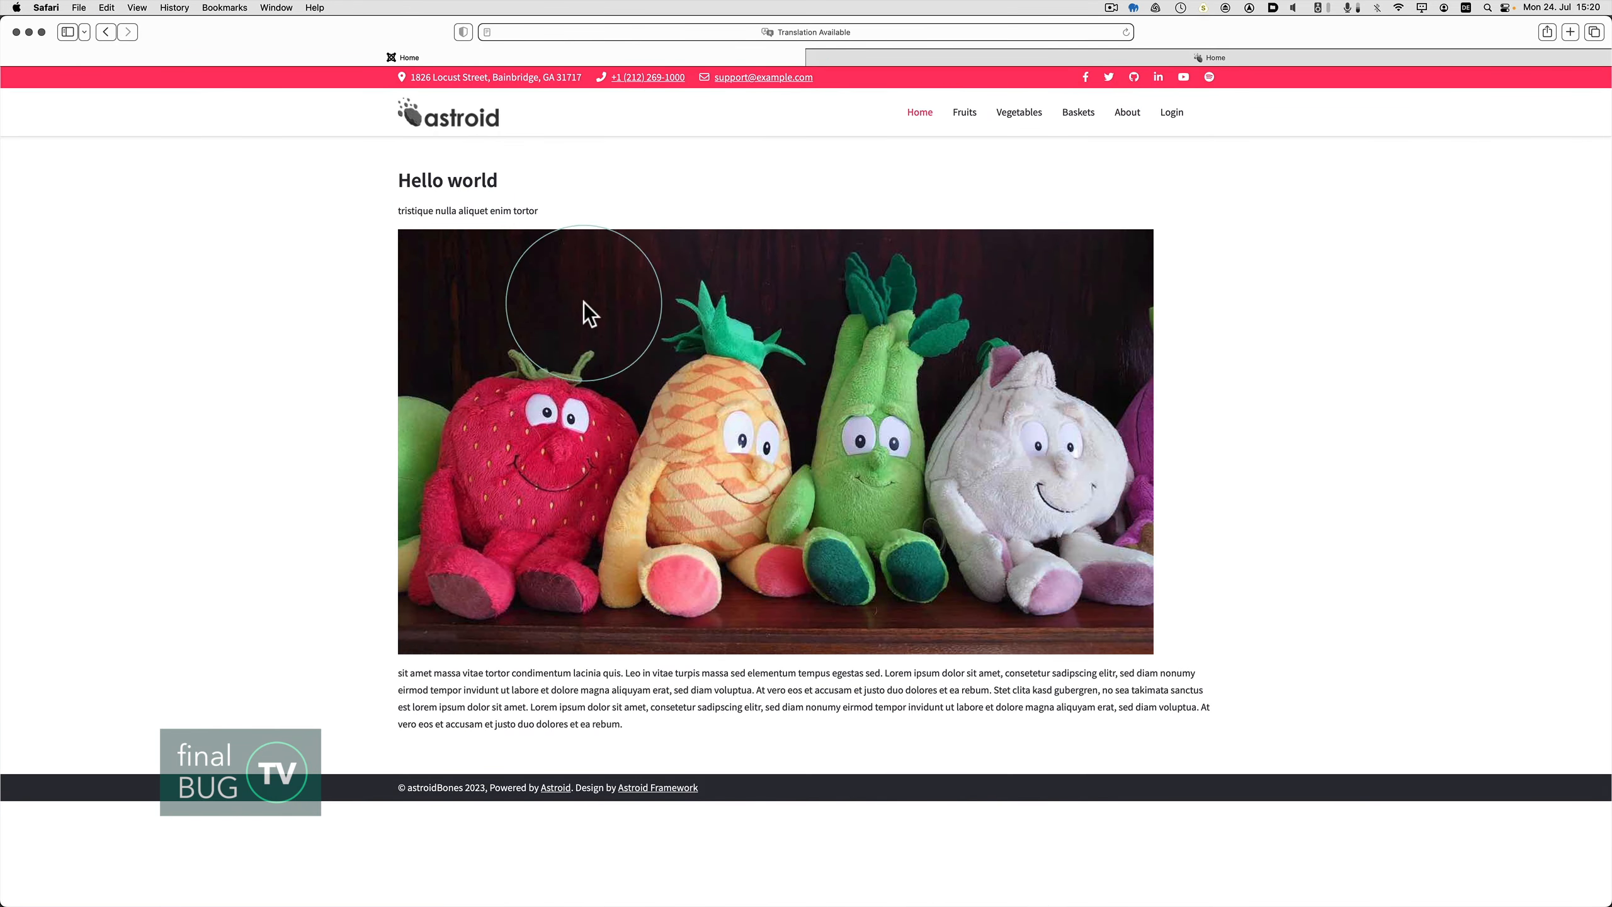
{"action": "left_click", "coordinate": [898, 58]}
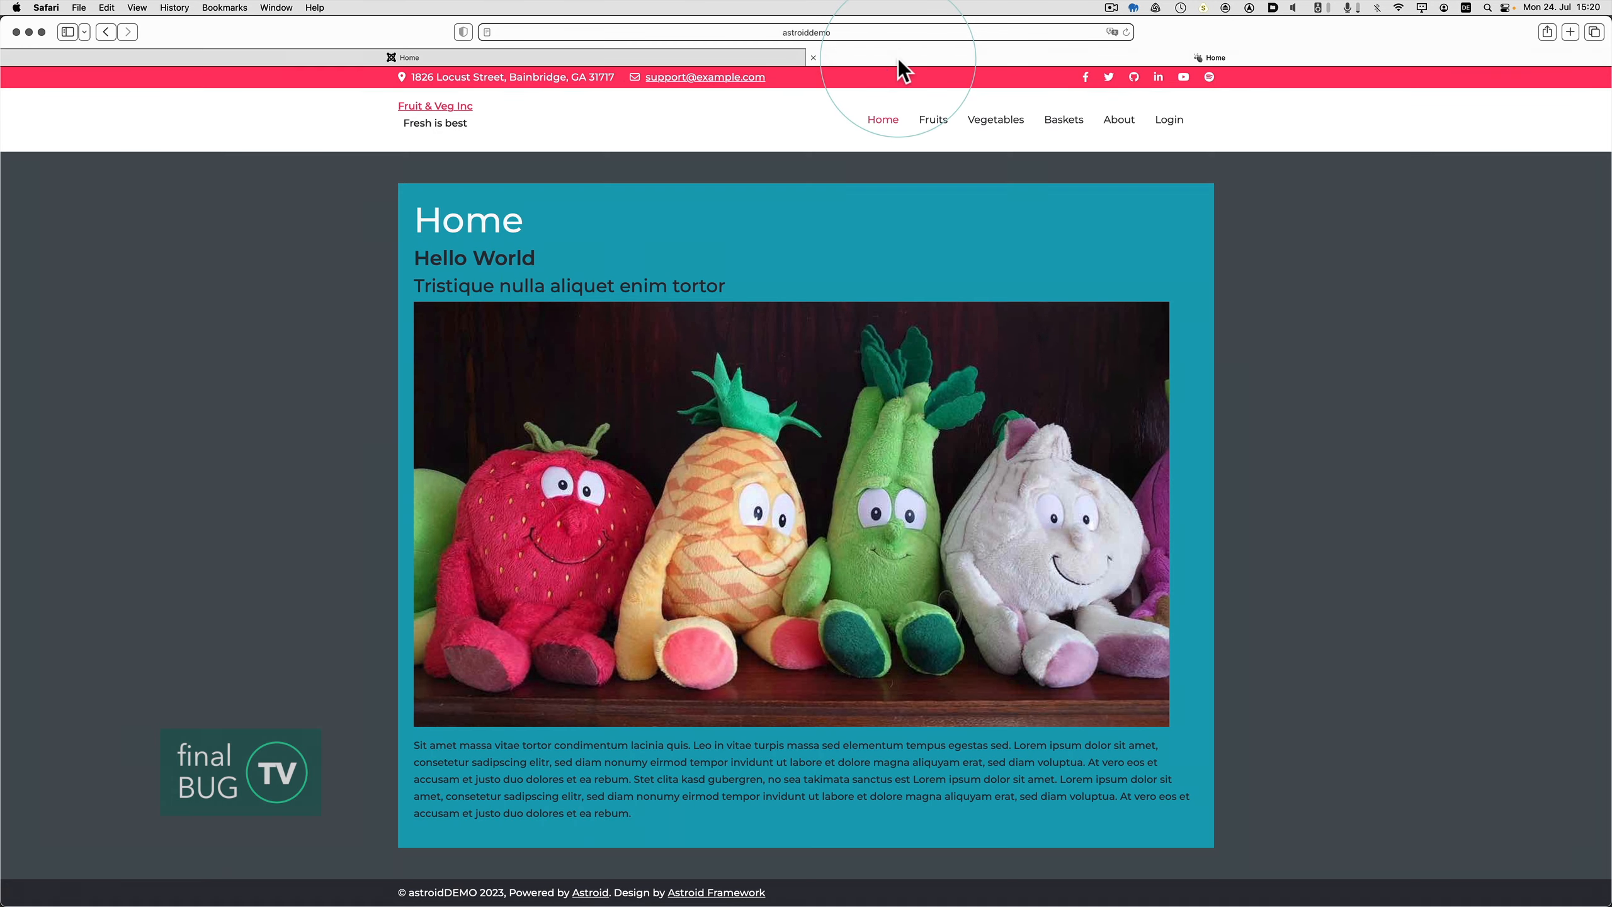
{"action": "left_click", "coordinate": [615, 58]}
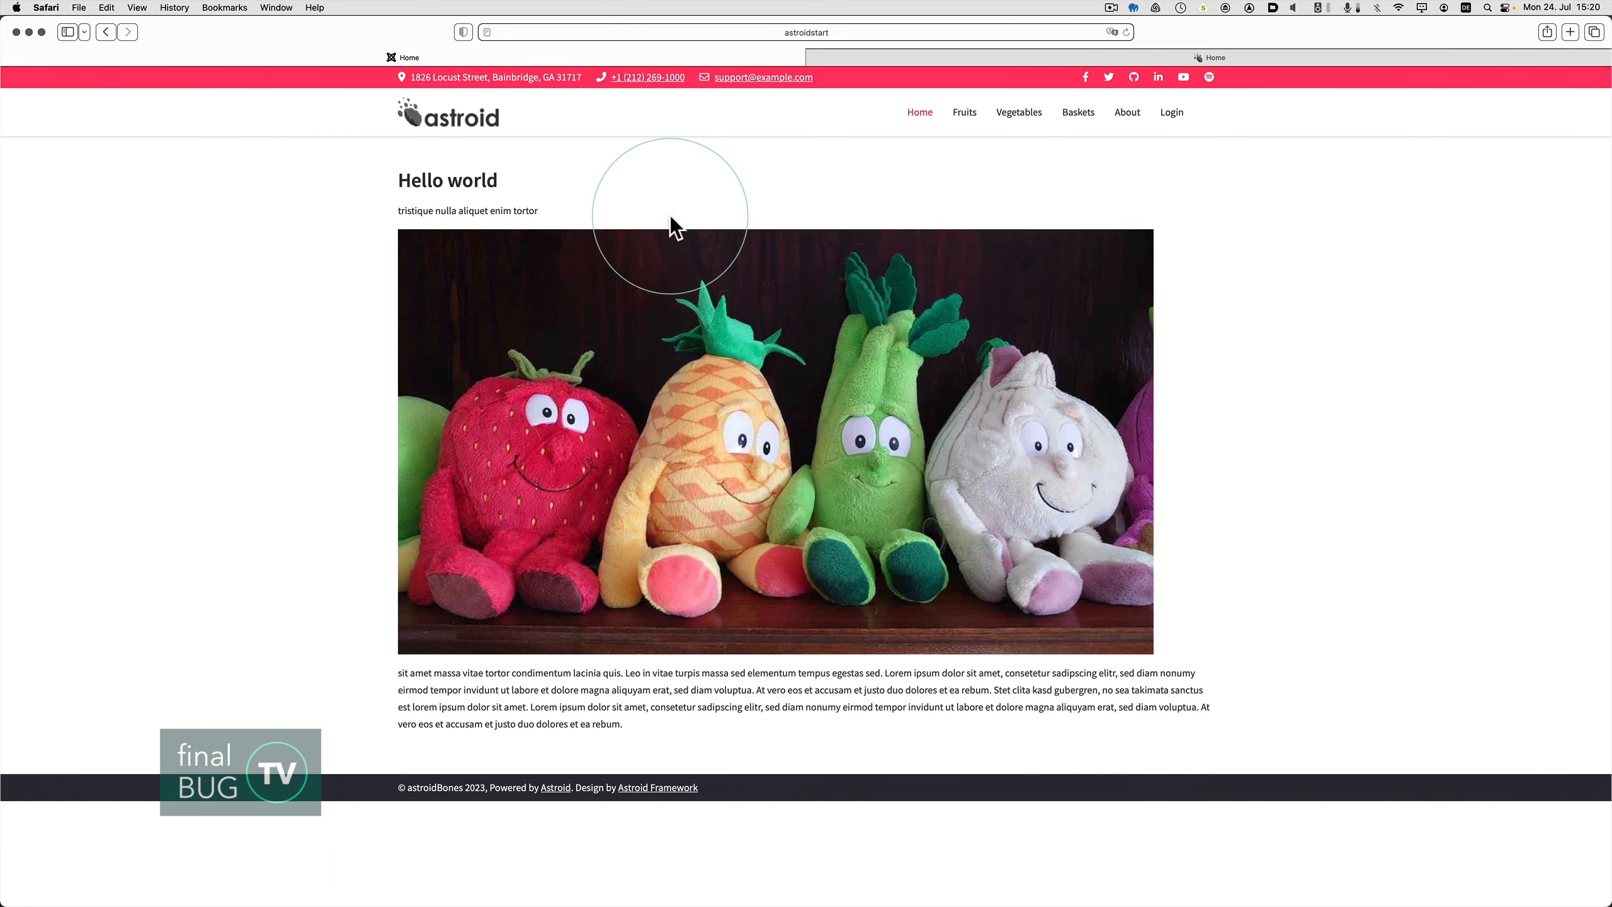
Return to Firefox, then close the template options and the template style
{"action": "key", "text": "super+Tab"}
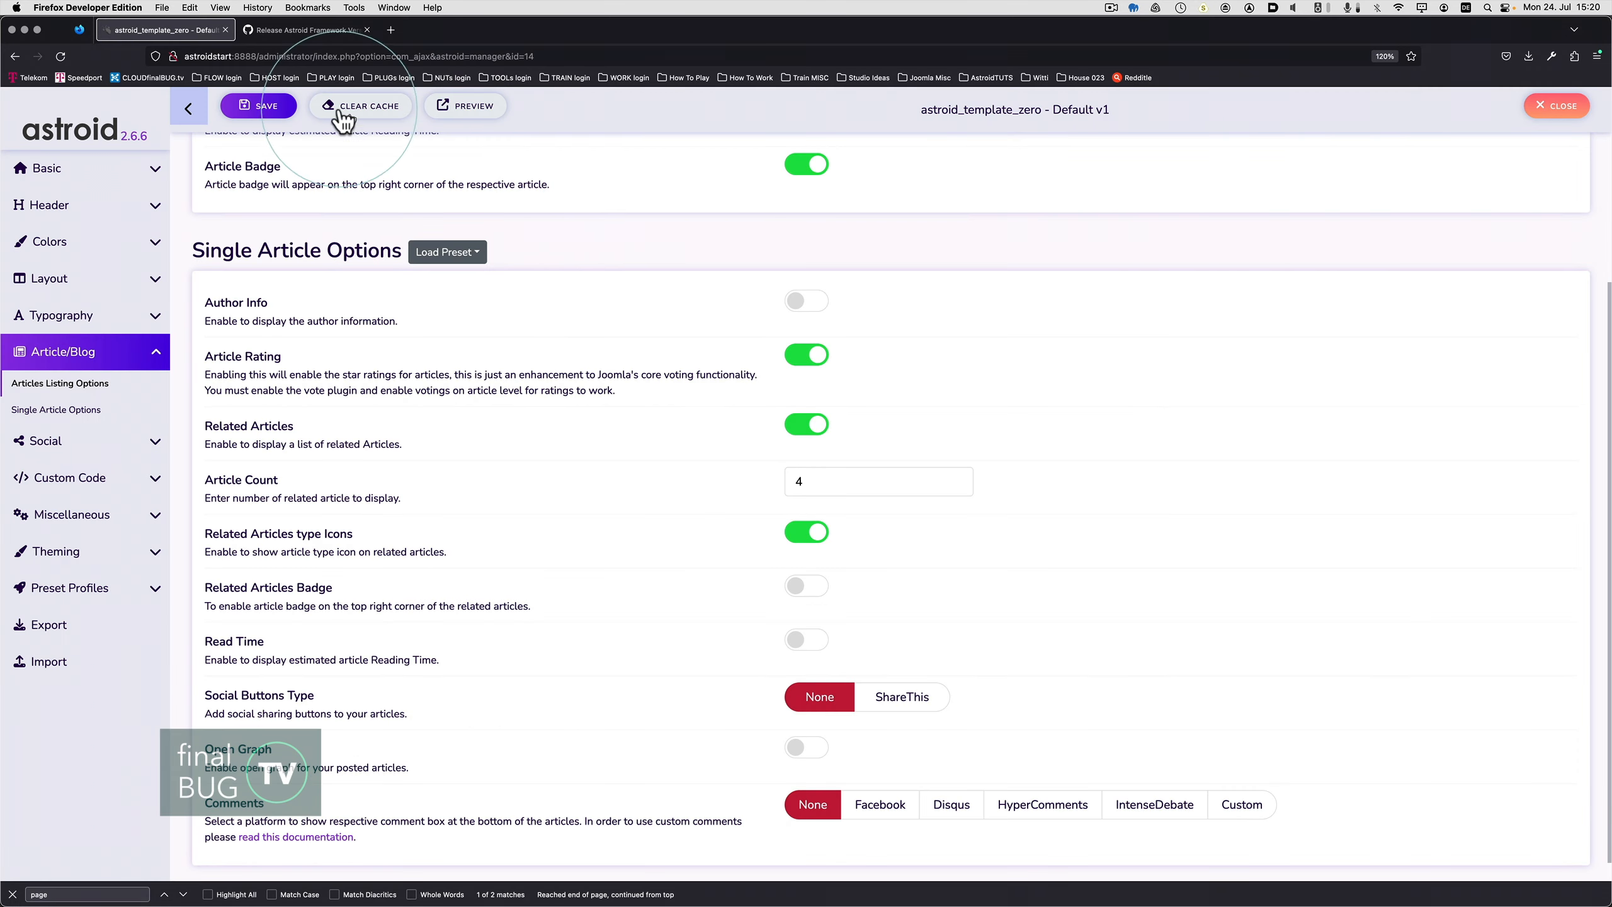
{"action": "left_click", "coordinate": [1552, 107]}
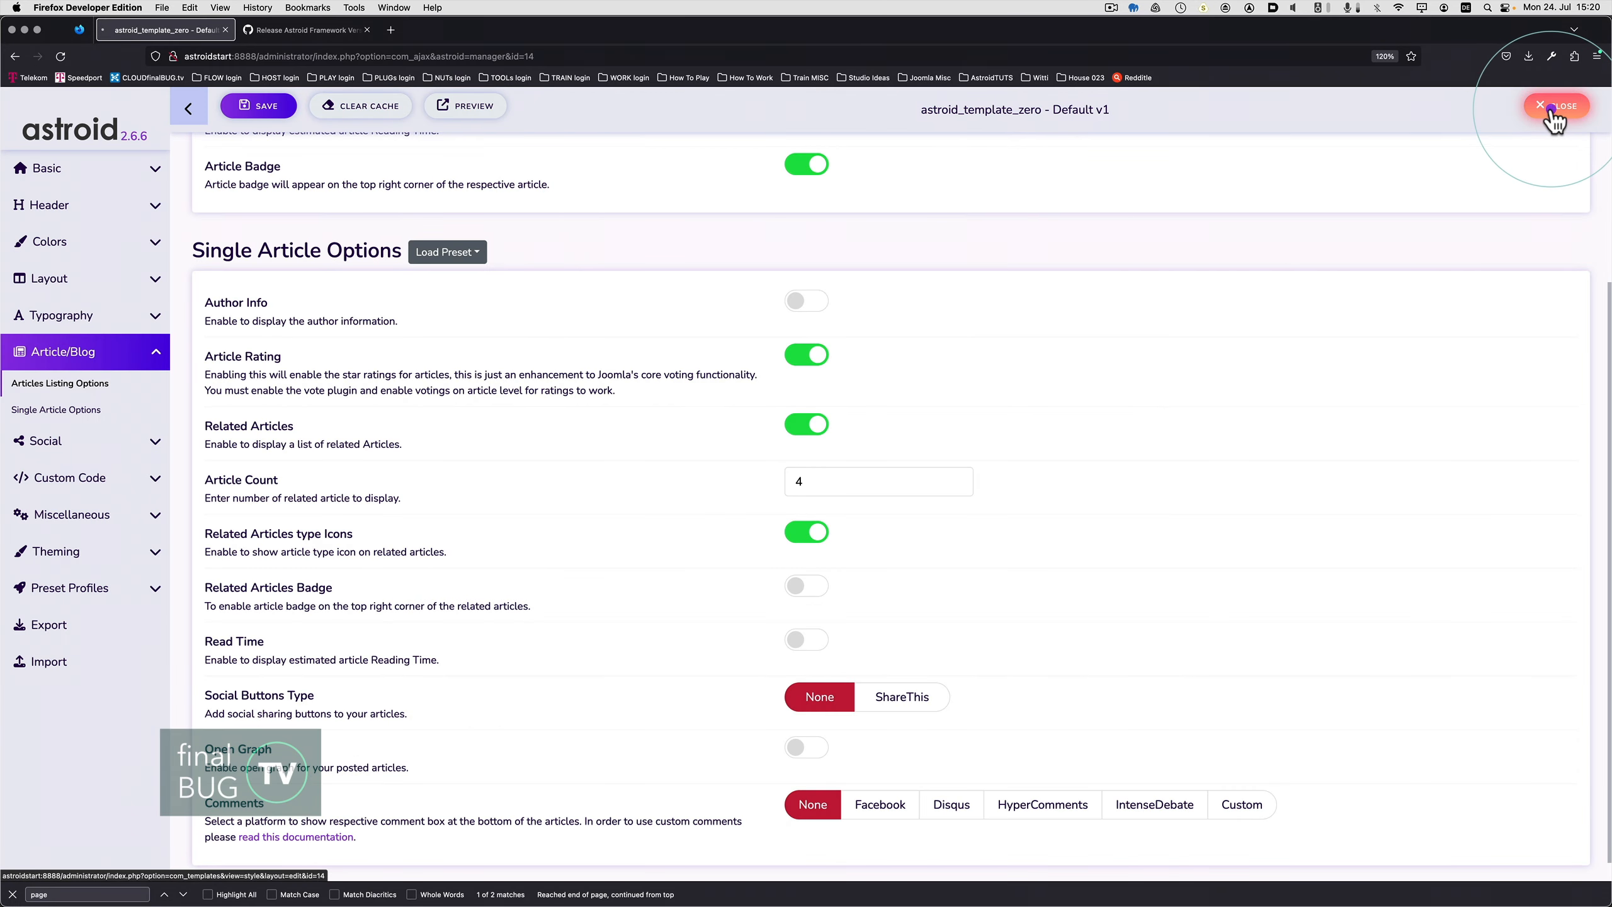
{"action": "left_click", "coordinate": [362, 155]}
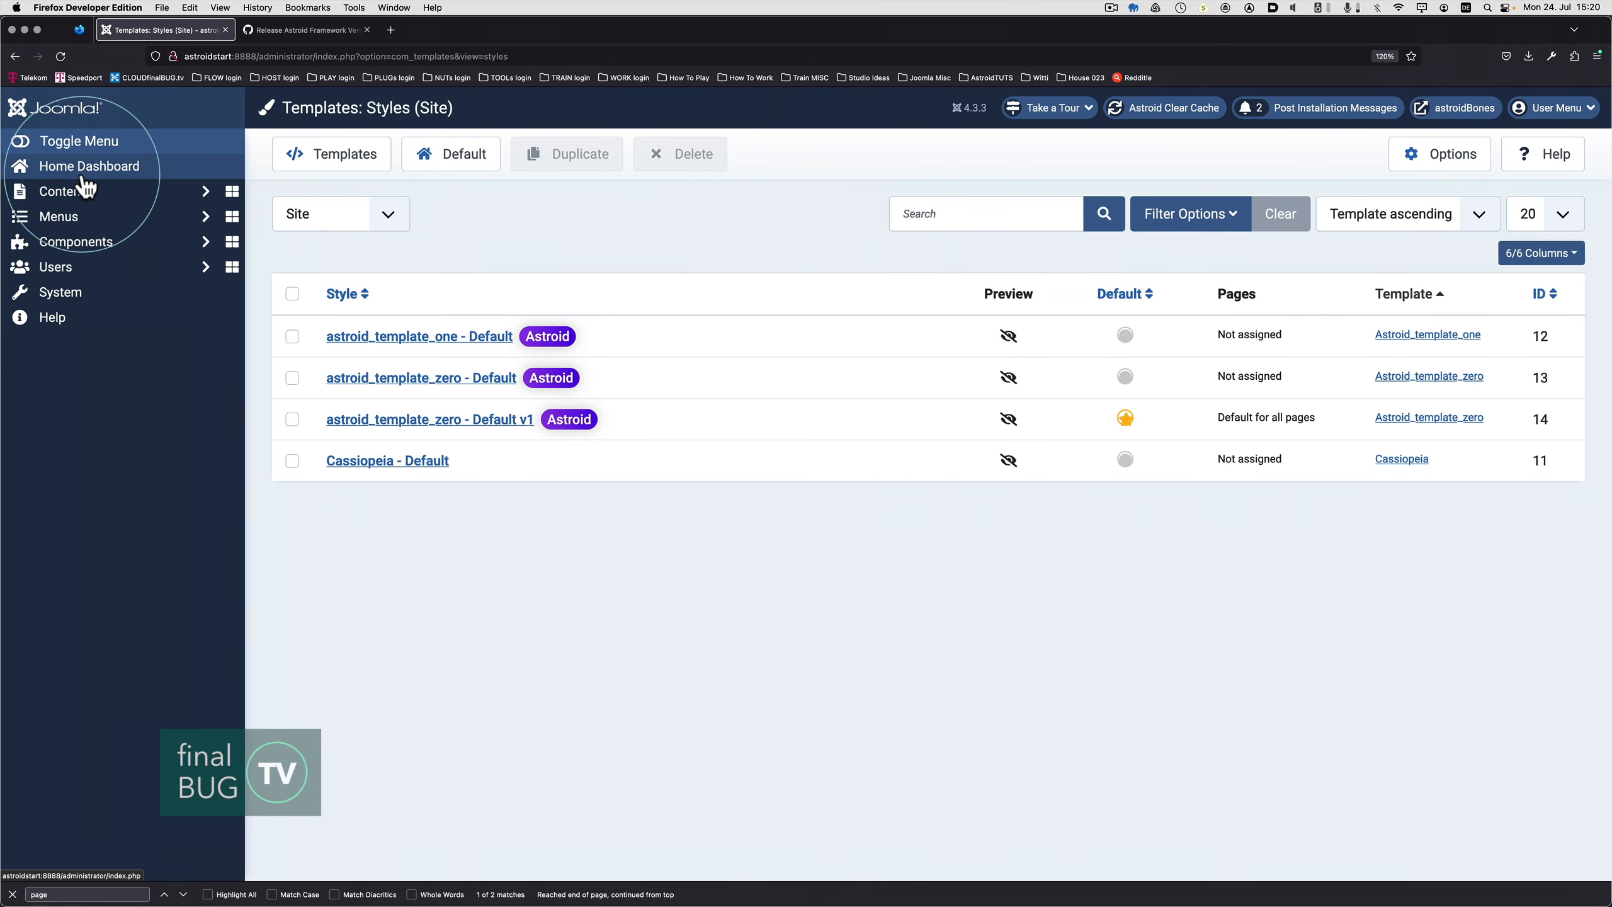
Open the Home menu item, view its Astroid Menu, Banner, Open Graph and Custom Code options, and close it
{"action": "left_click", "coordinate": [84, 184]}
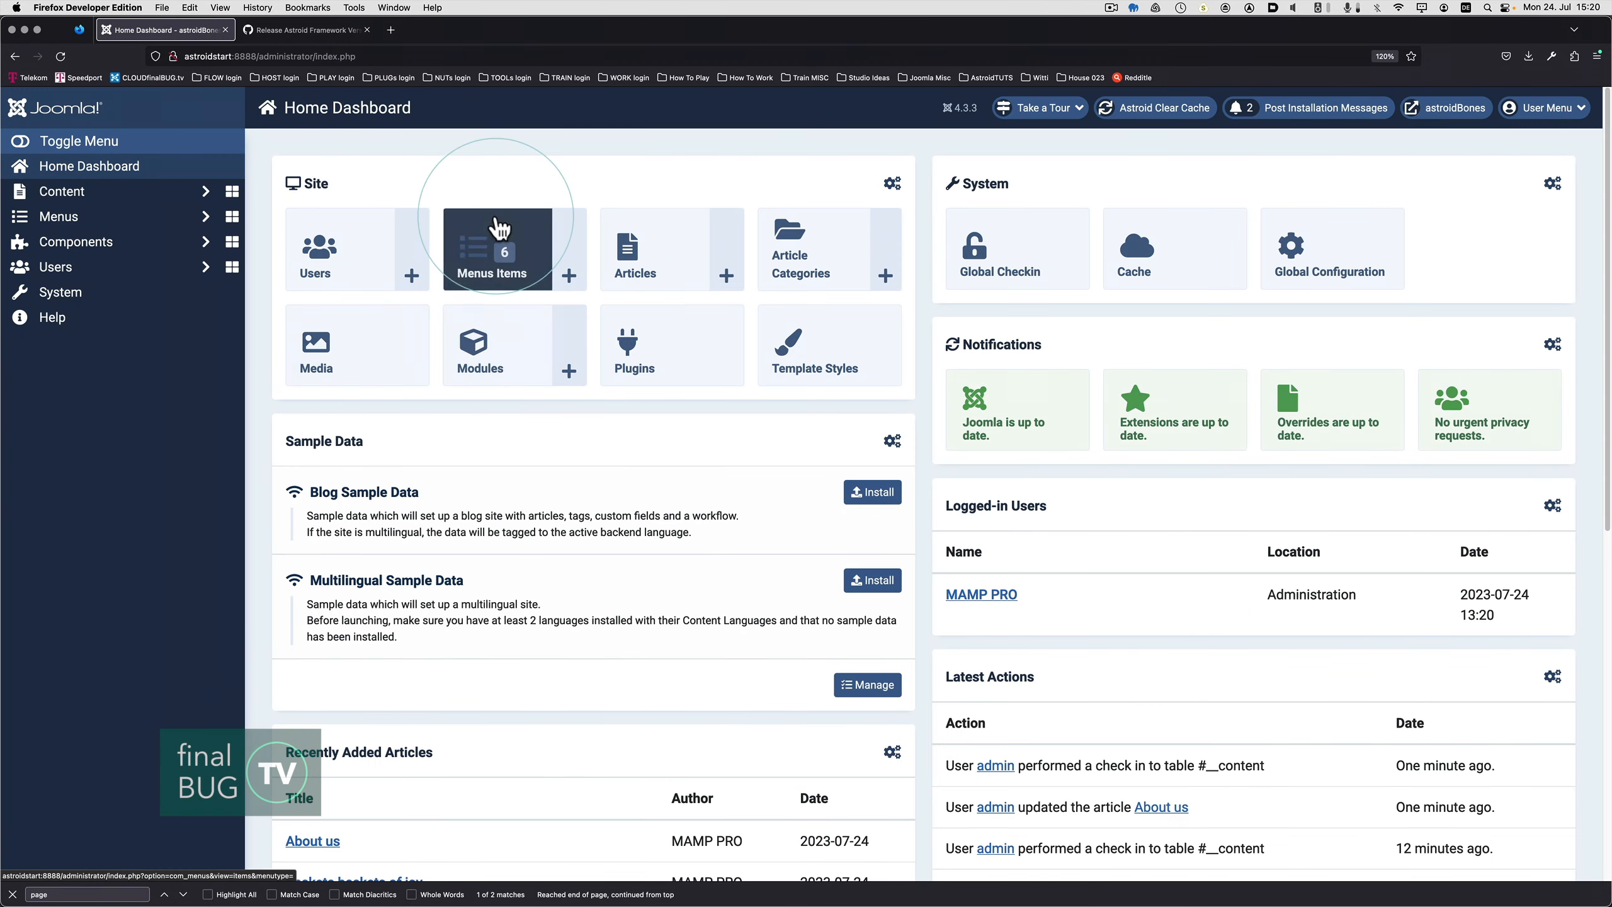
{"action": "left_click", "coordinate": [486, 261]}
{"action": "left_click", "coordinate": [424, 338]}
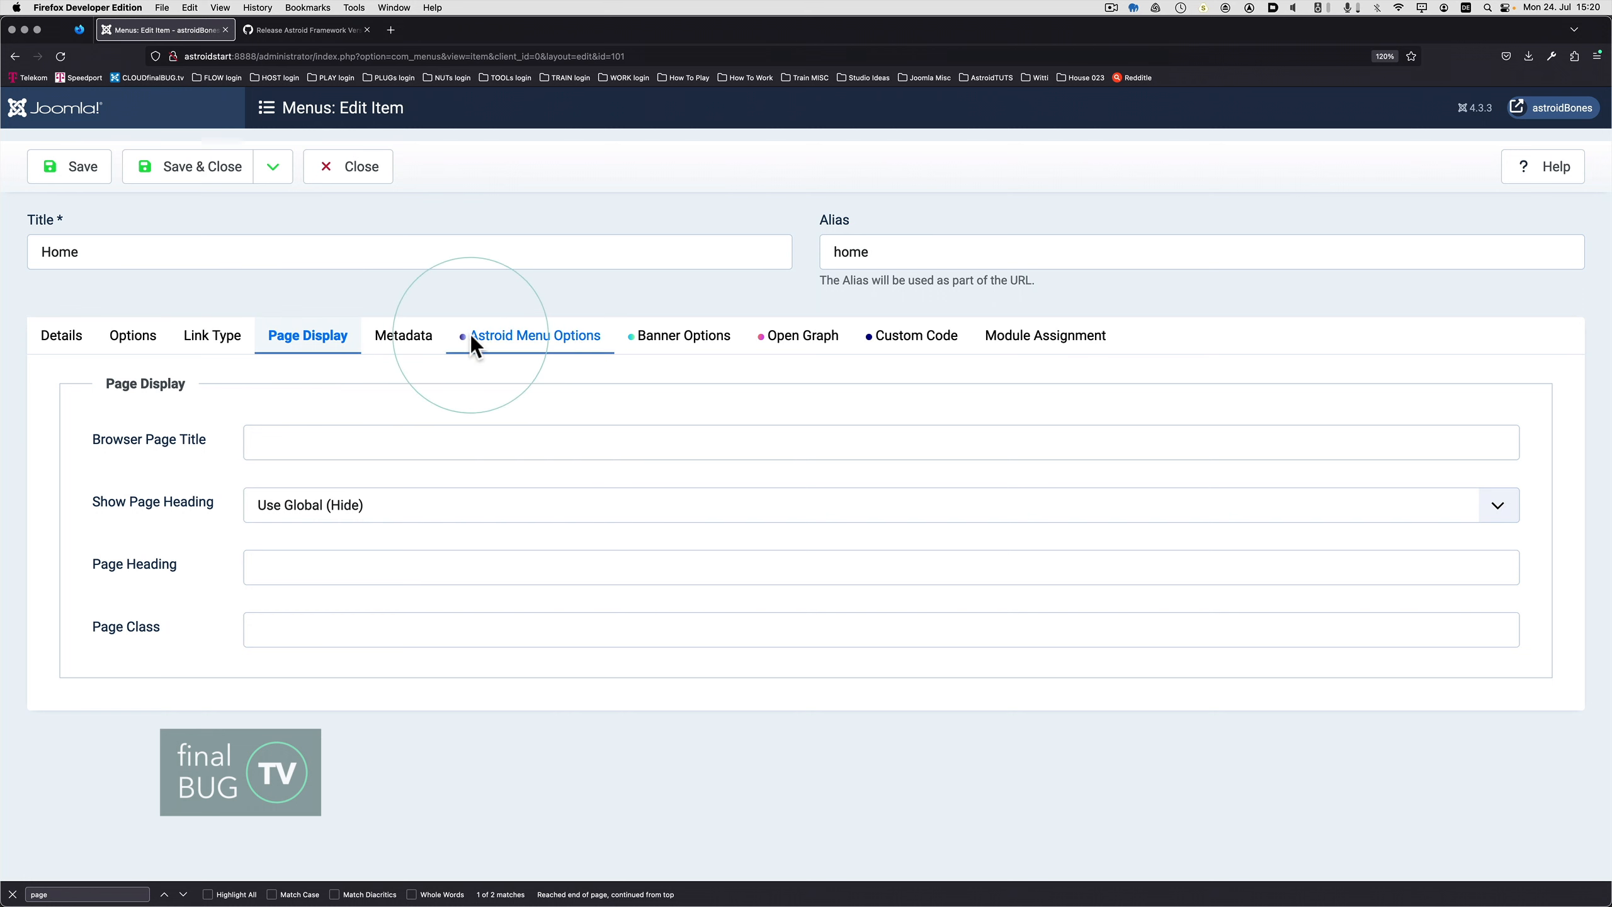
{"action": "left_click", "coordinate": [514, 334]}
{"action": "left_click", "coordinate": [673, 335]}
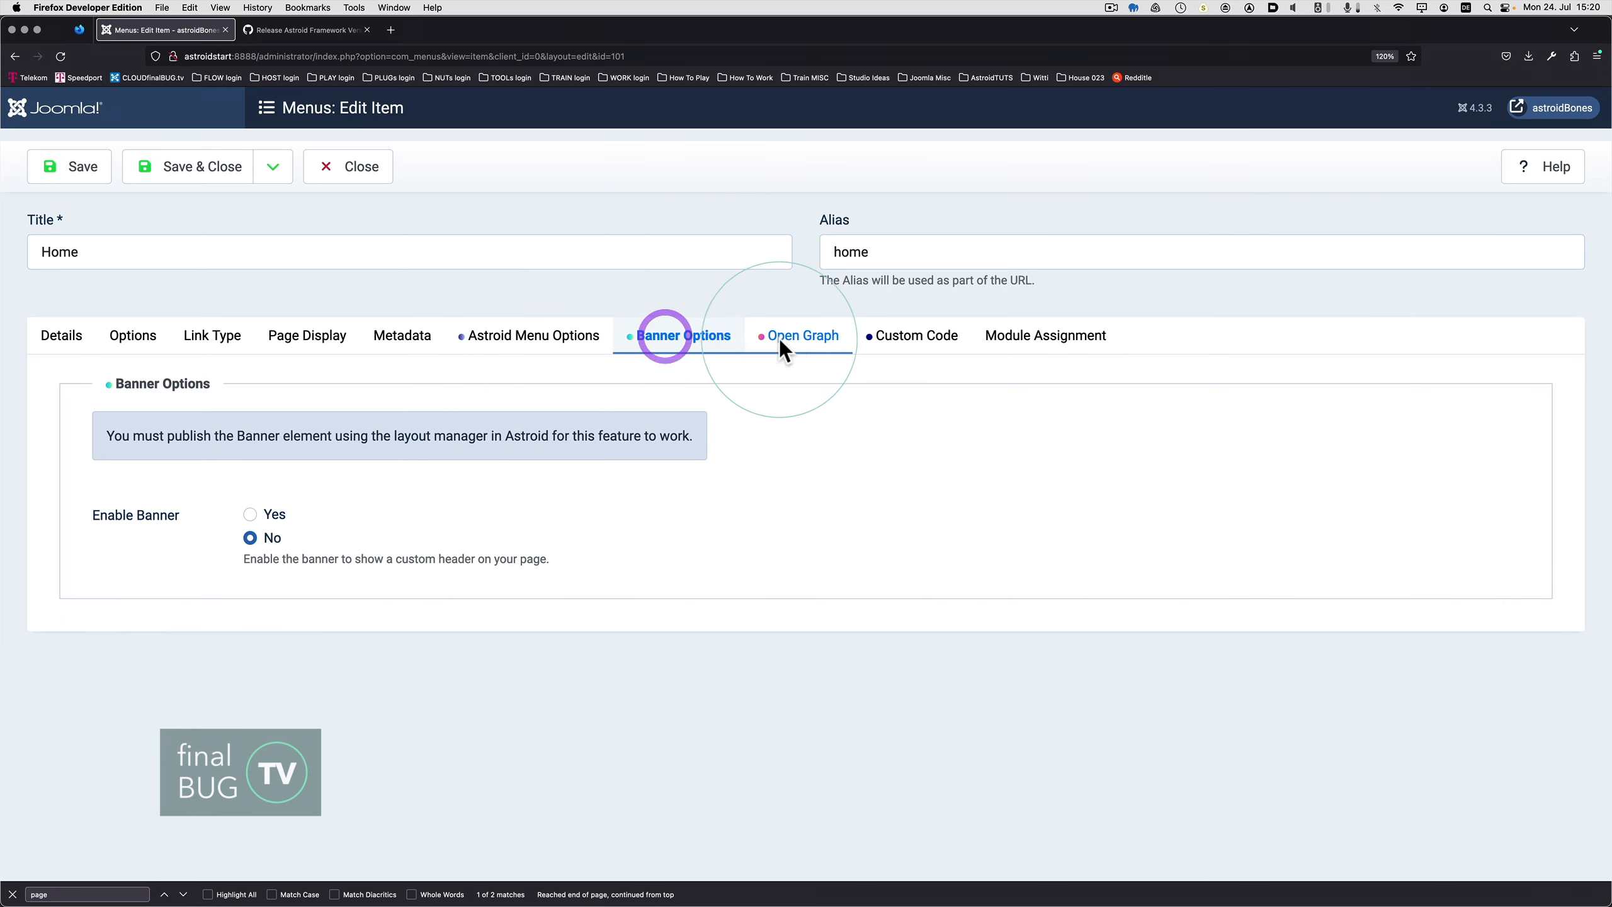
{"action": "left_click", "coordinate": [796, 342]}
{"action": "left_click", "coordinate": [912, 340]}
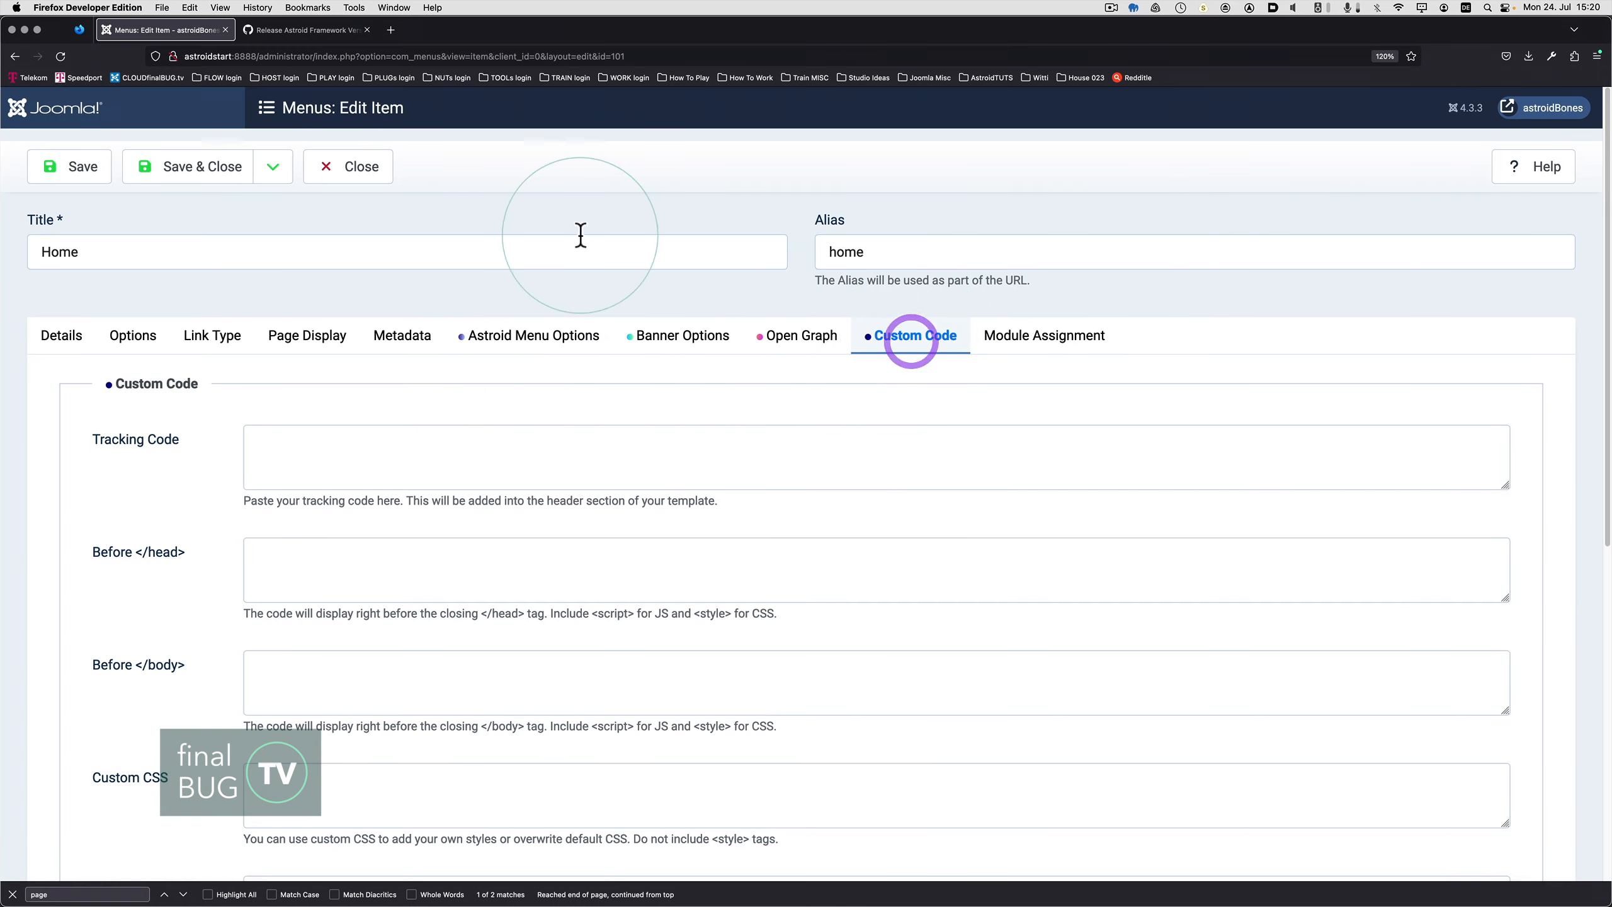
{"action": "left_click", "coordinate": [345, 178]}
{"action": "left_click", "coordinate": [133, 221]}
Open the Hello world article, examine its Article Type Options and Blog Options, and close it
{"action": "left_click", "coordinate": [63, 167]}
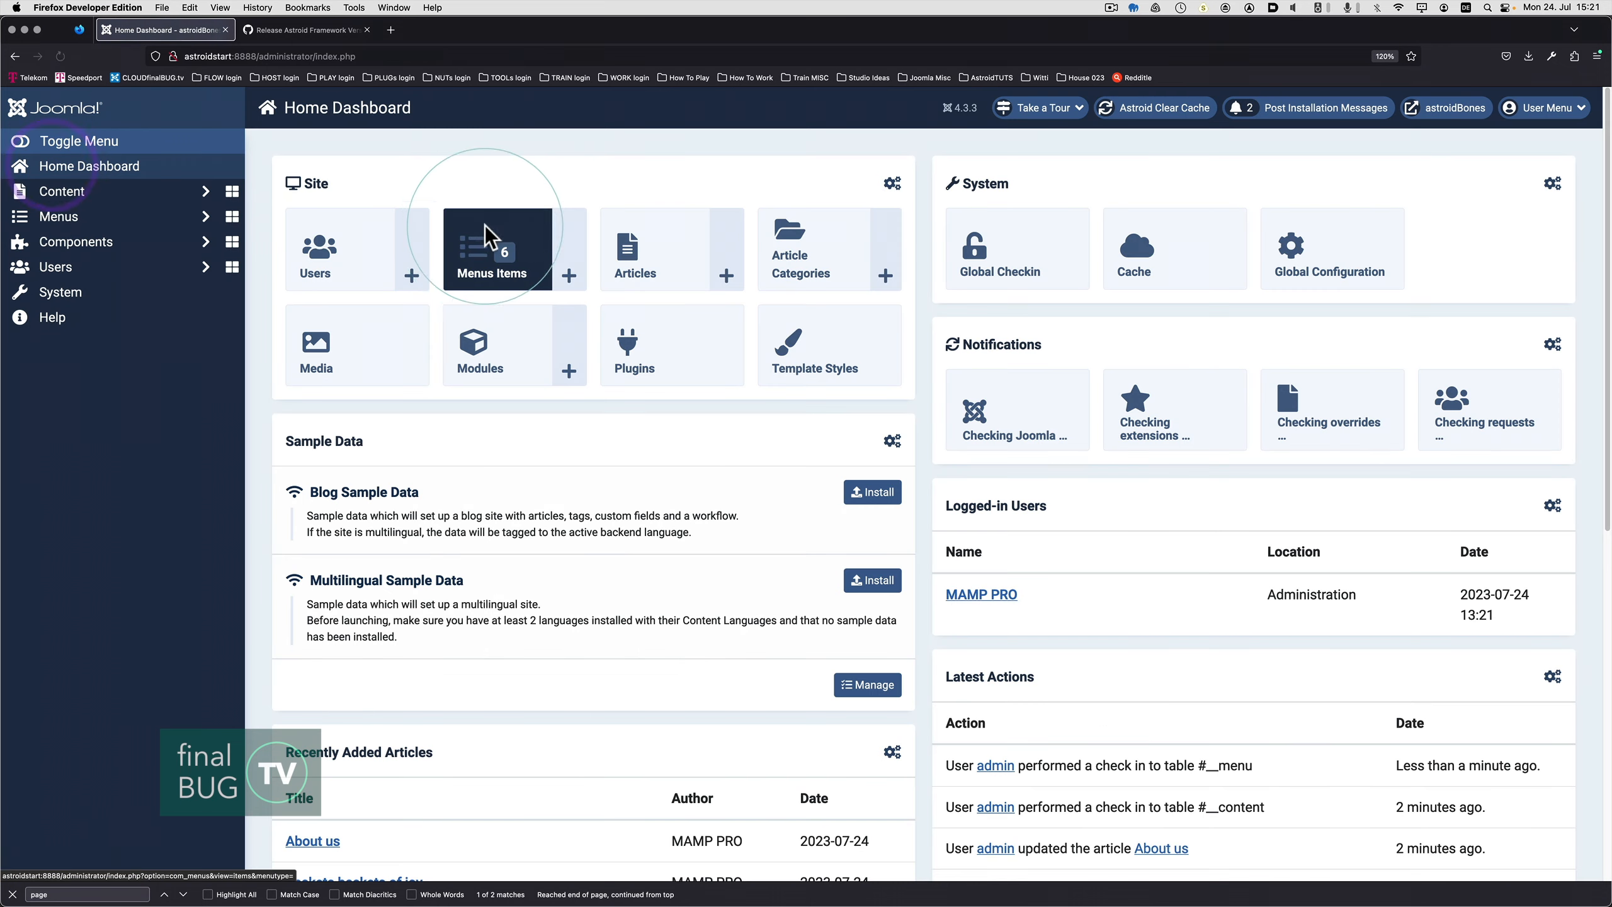
{"action": "left_click", "coordinate": [622, 270]}
{"action": "left_click", "coordinate": [558, 337]}
{"action": "left_click", "coordinate": [389, 307]}
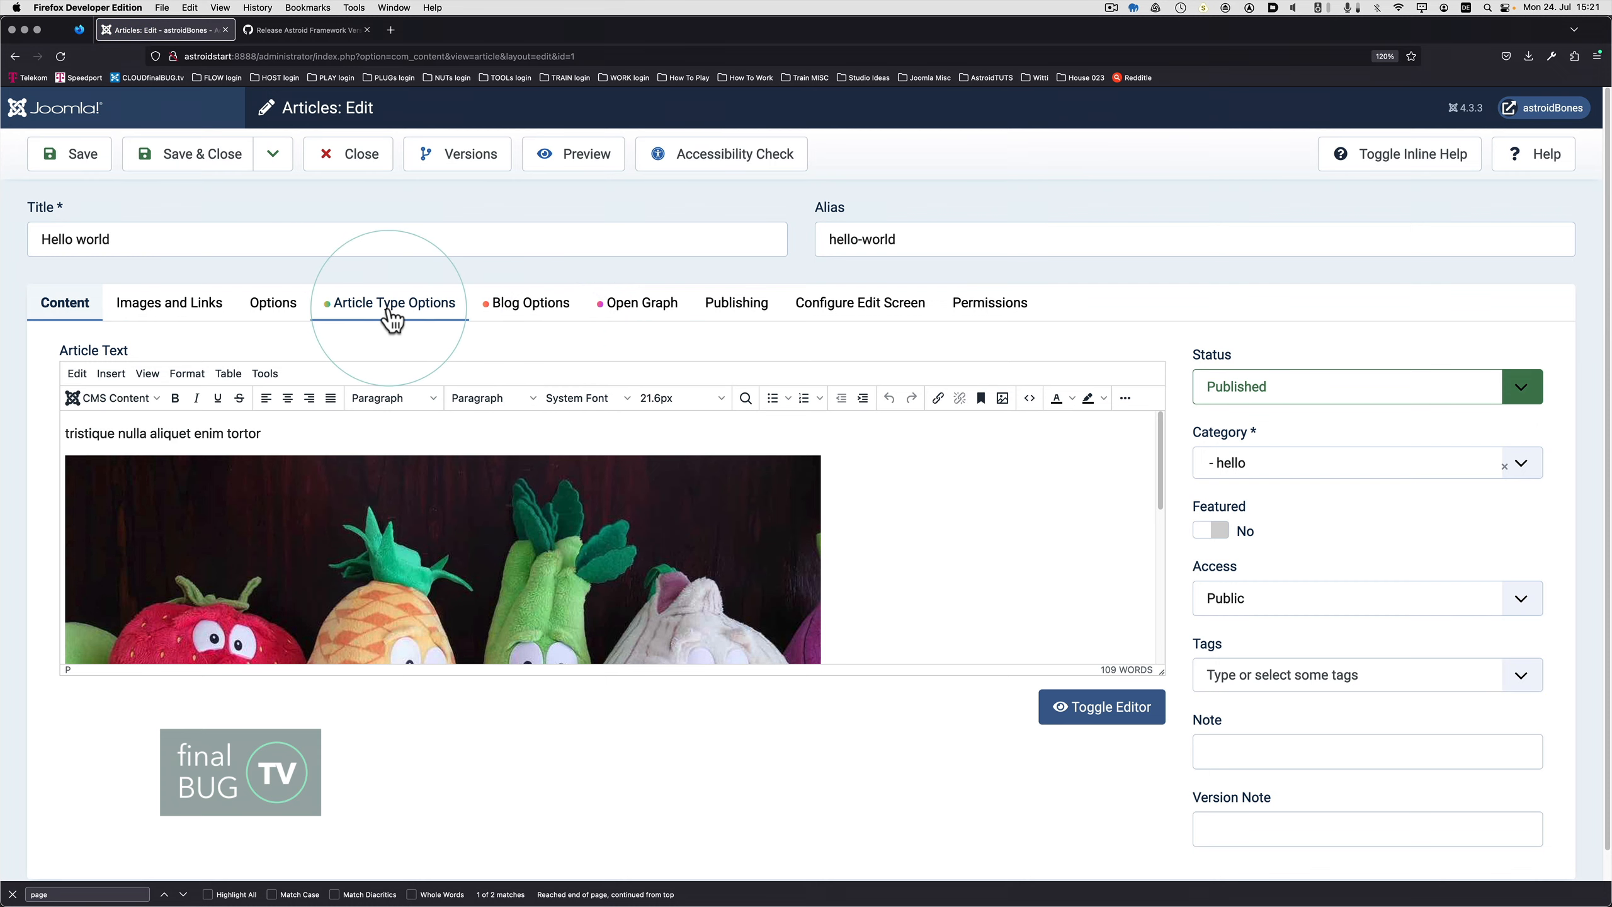
{"action": "left_click", "coordinate": [539, 310]}
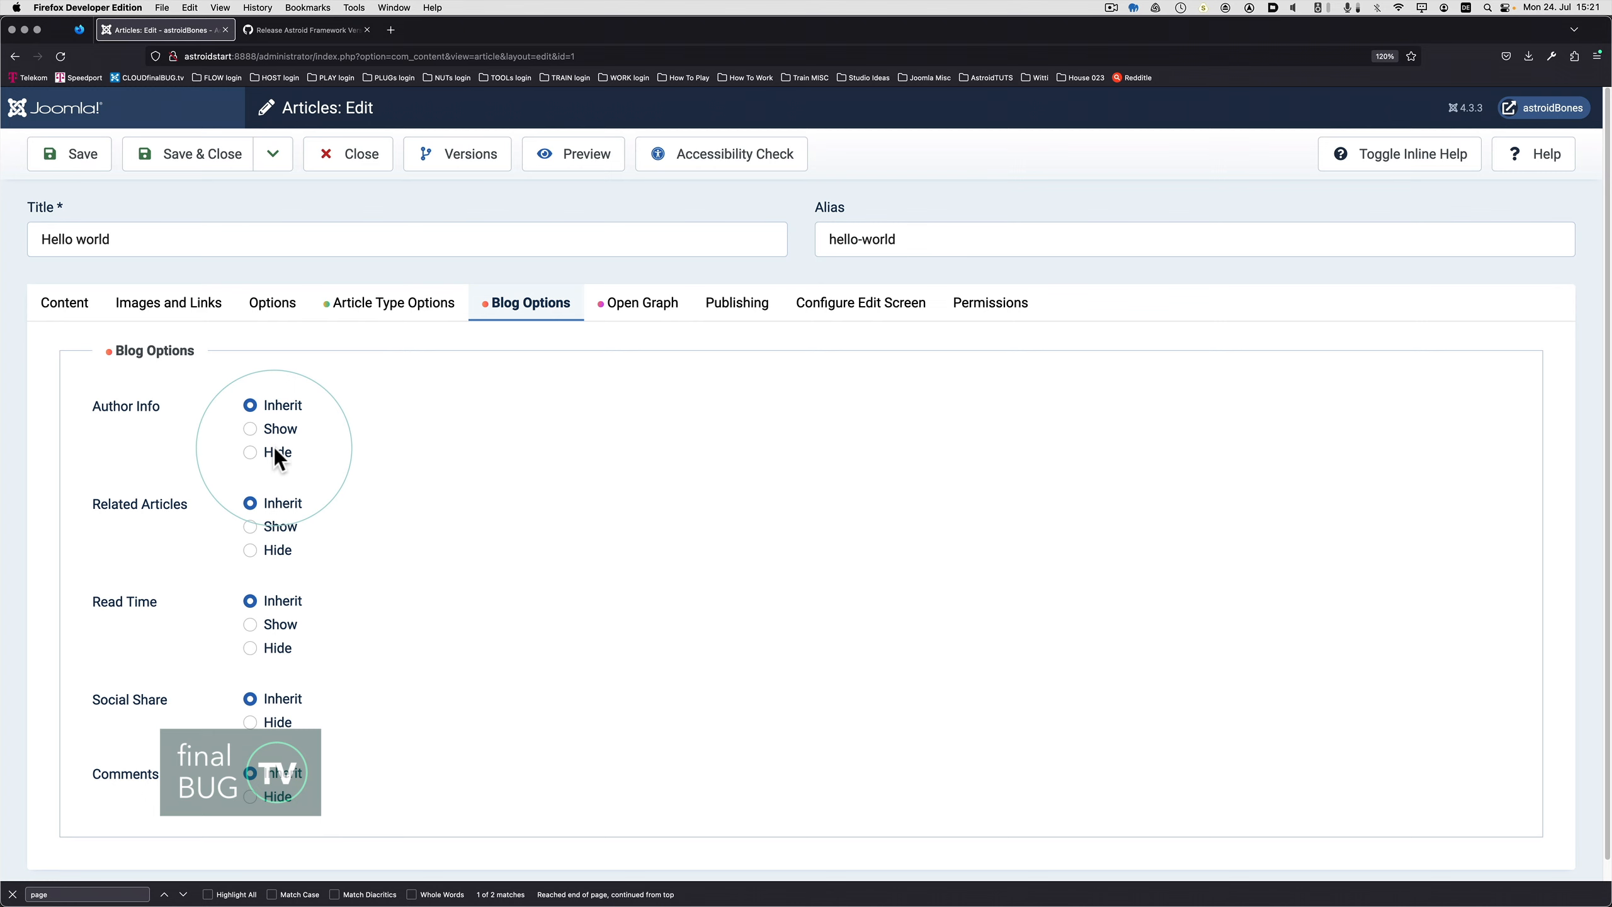
{"action": "left_click", "coordinate": [376, 166]}
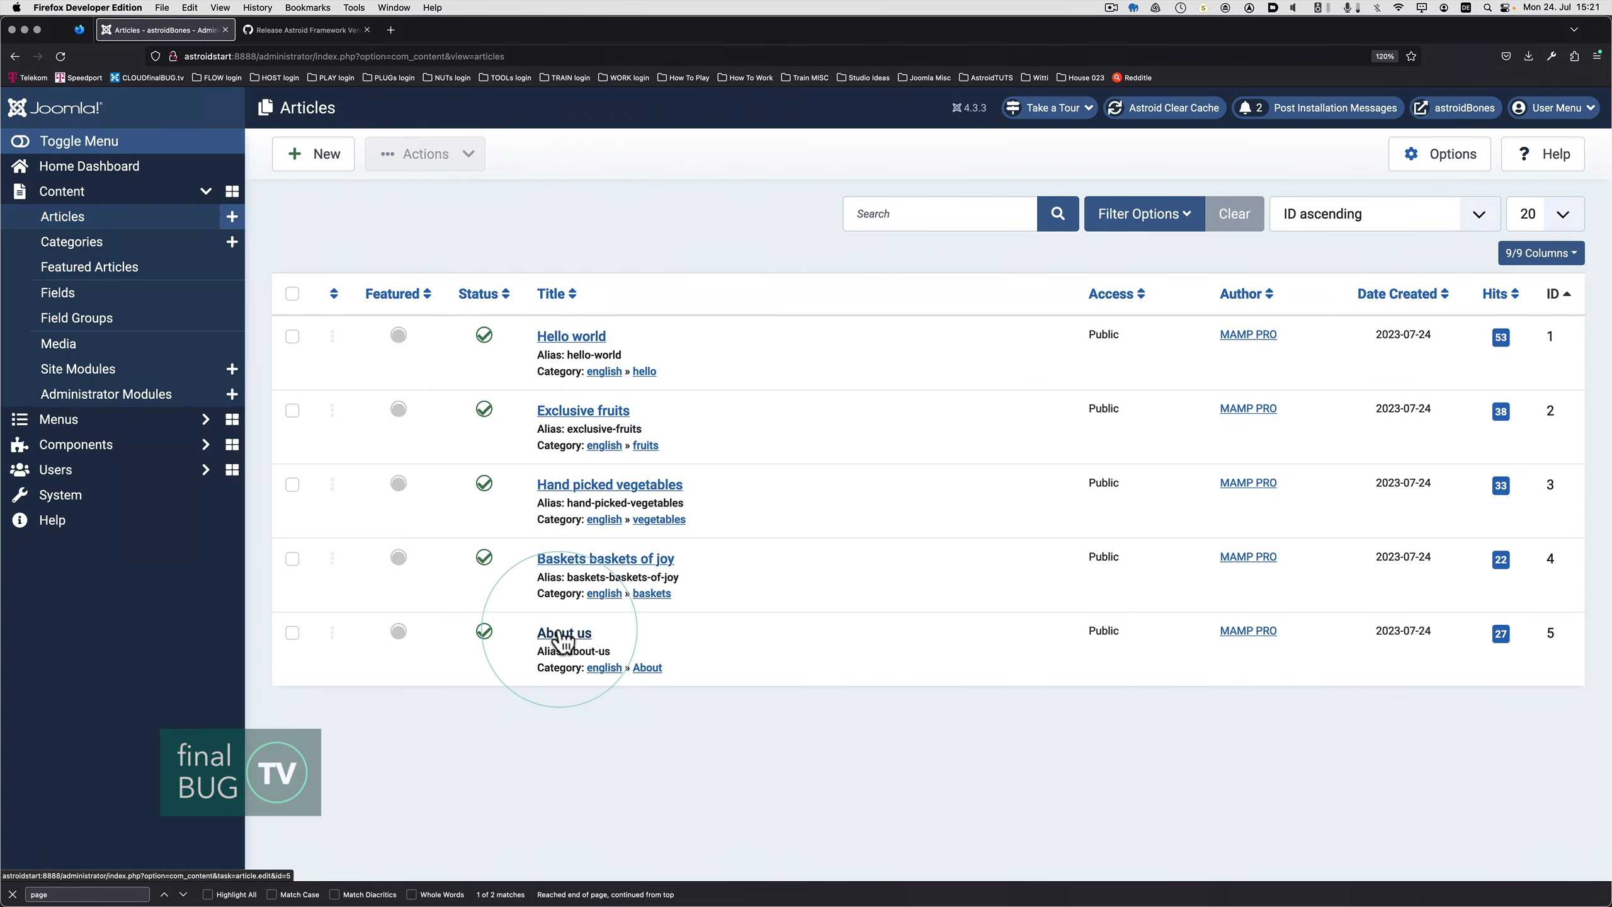
Open the About us article, set Author Info and Read Time to Show in its Blog Options, and save
{"action": "left_click", "coordinate": [562, 635]}
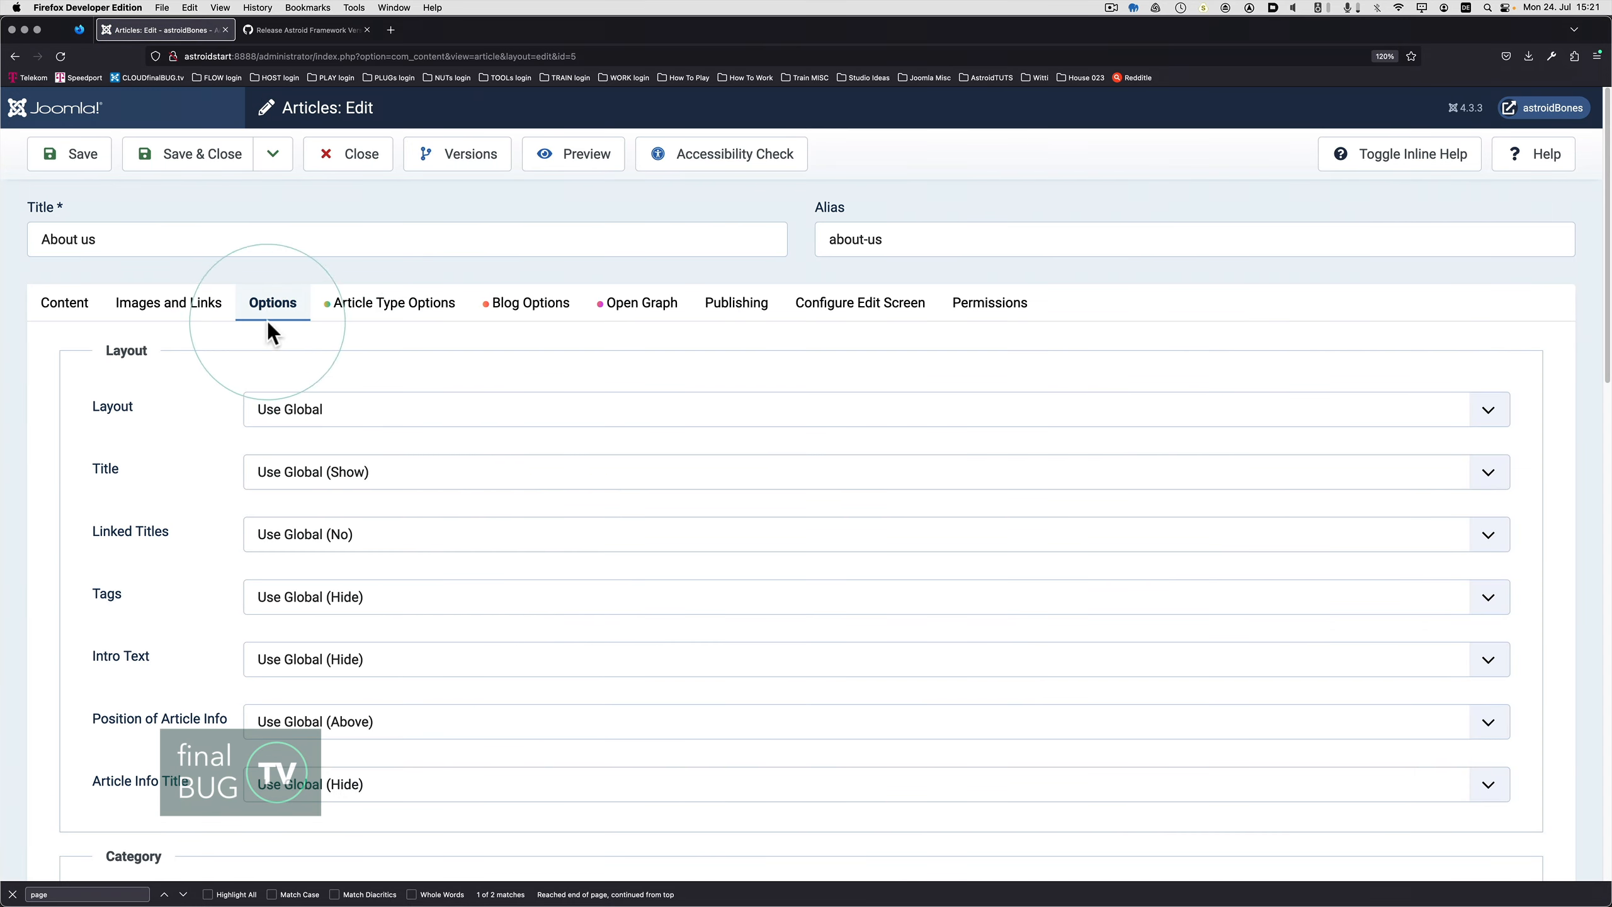
{"action": "left_click", "coordinate": [514, 308]}
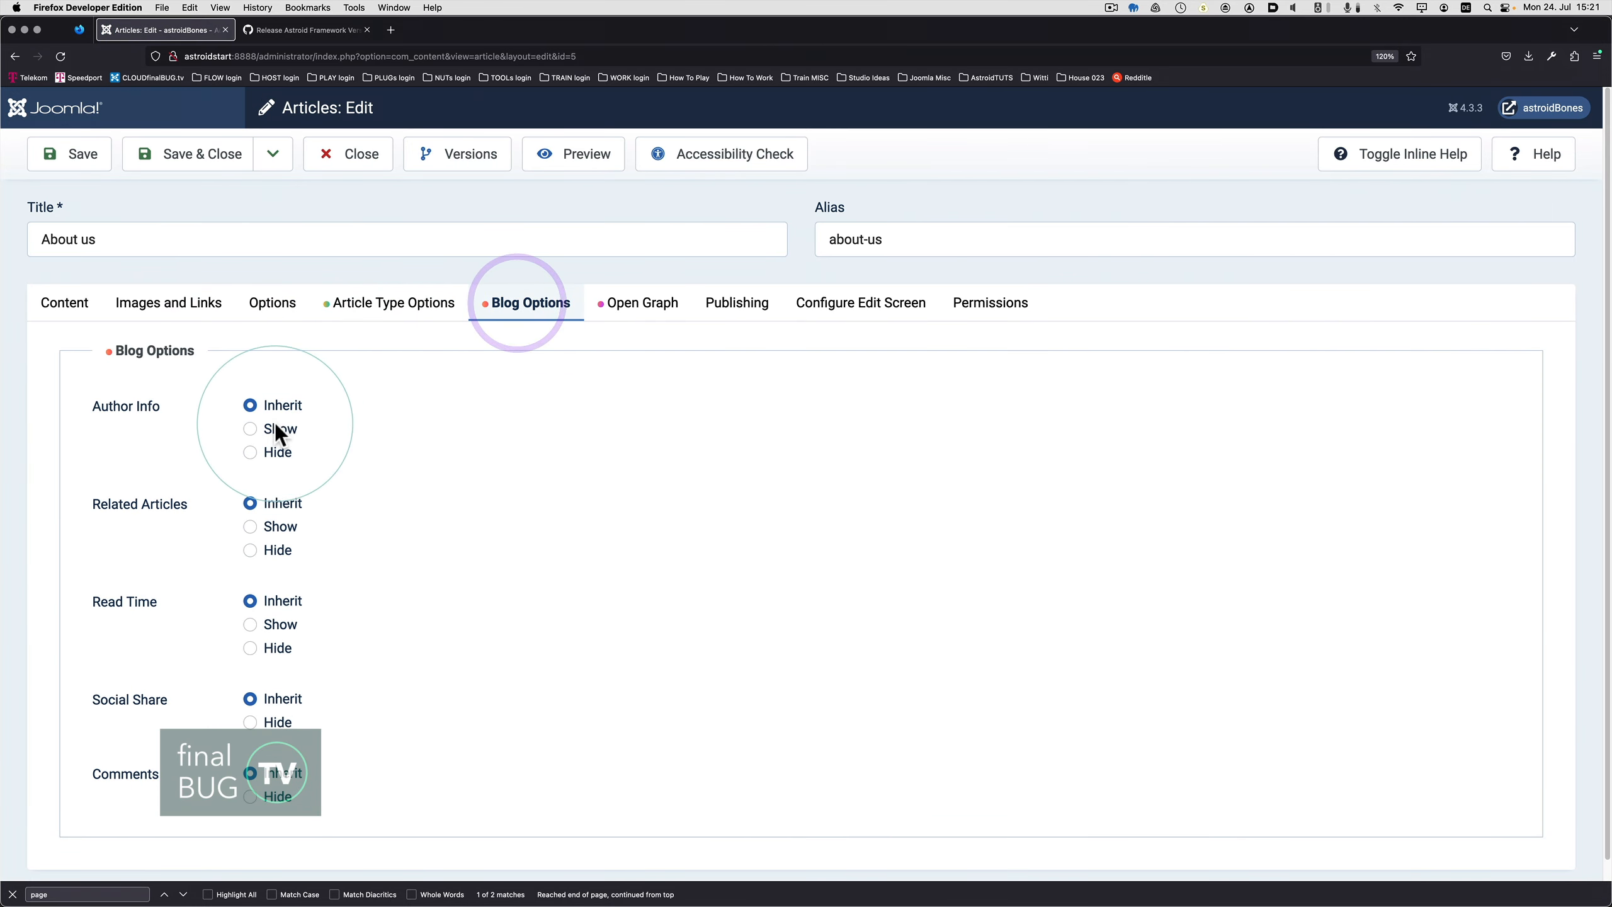
{"action": "left_click", "coordinate": [250, 428]}
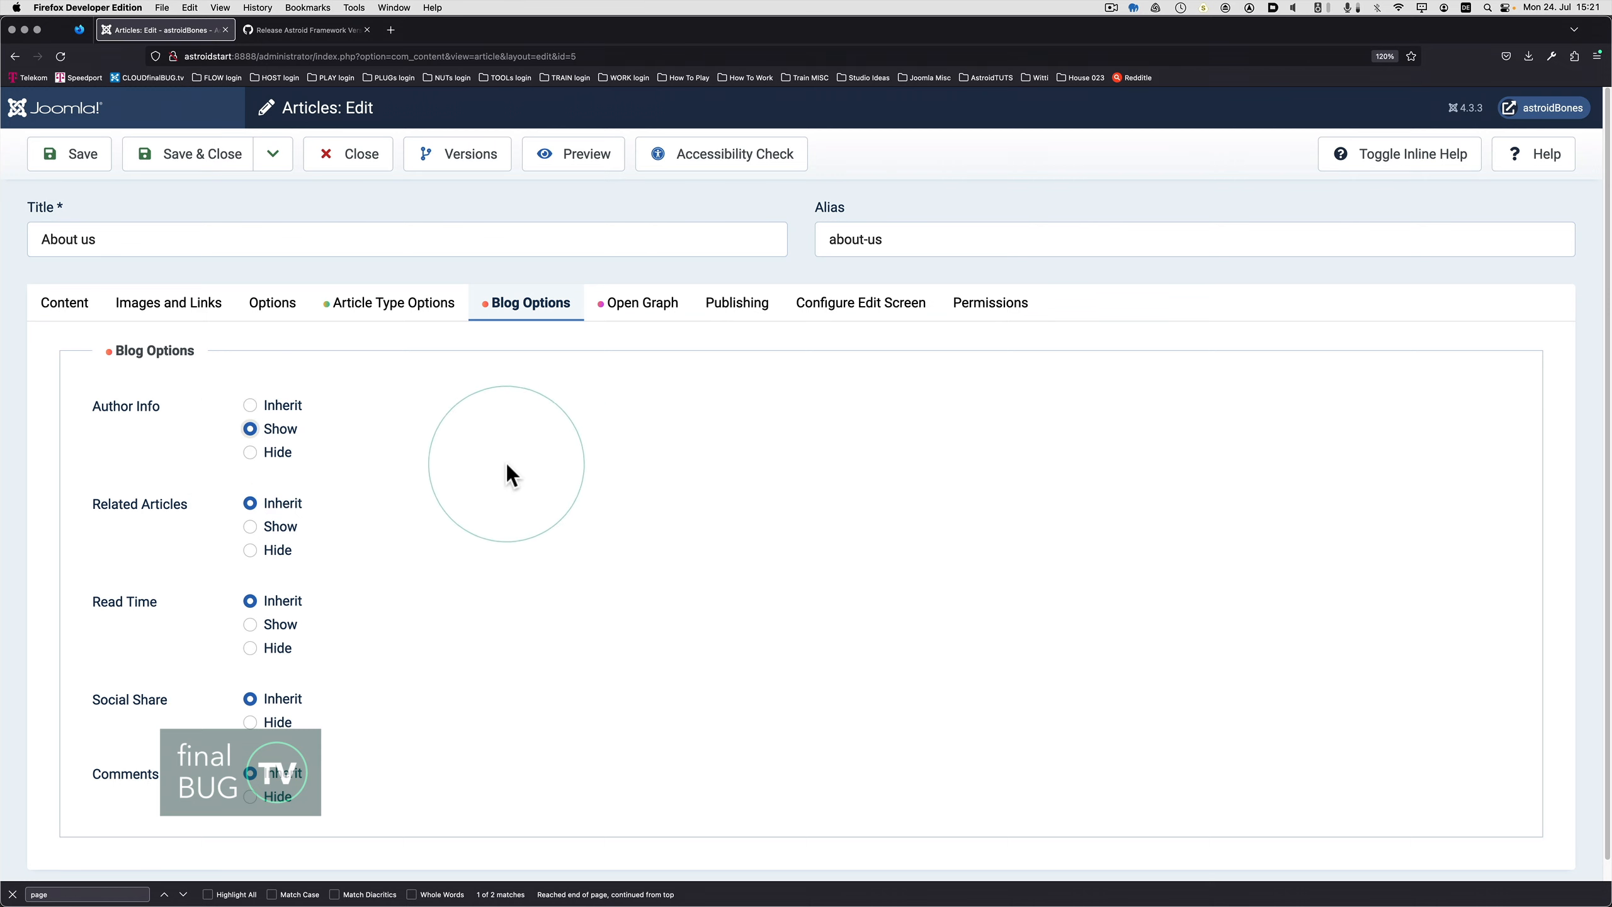
{"action": "left_click", "coordinate": [250, 624]}
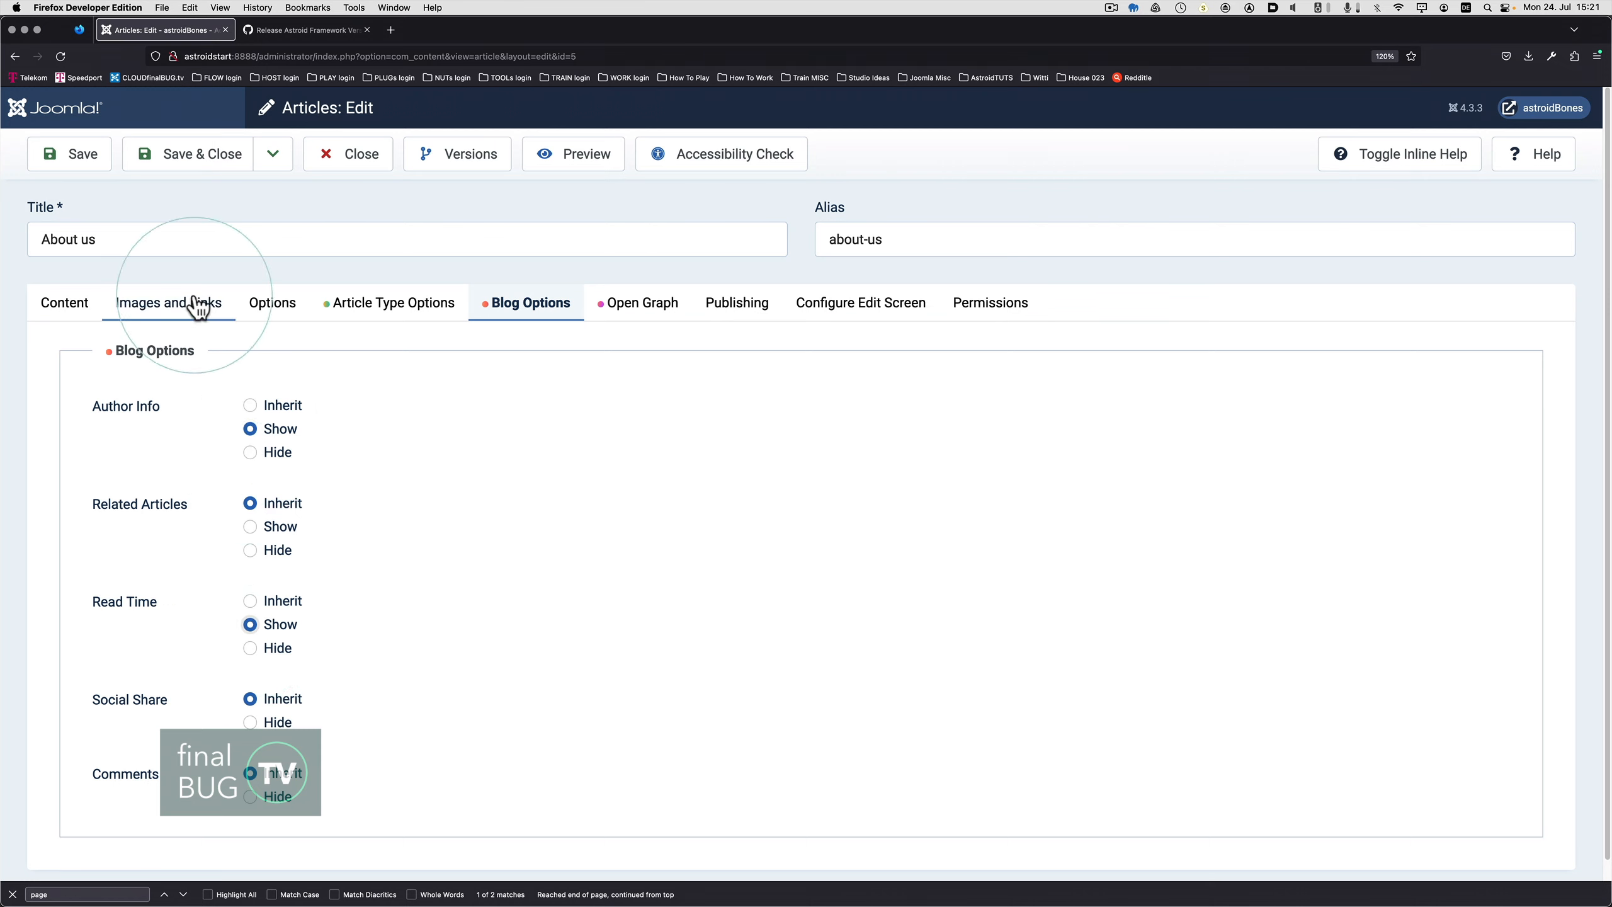
{"action": "left_click", "coordinate": [130, 173]}
{"action": "left_click", "coordinate": [82, 166]}
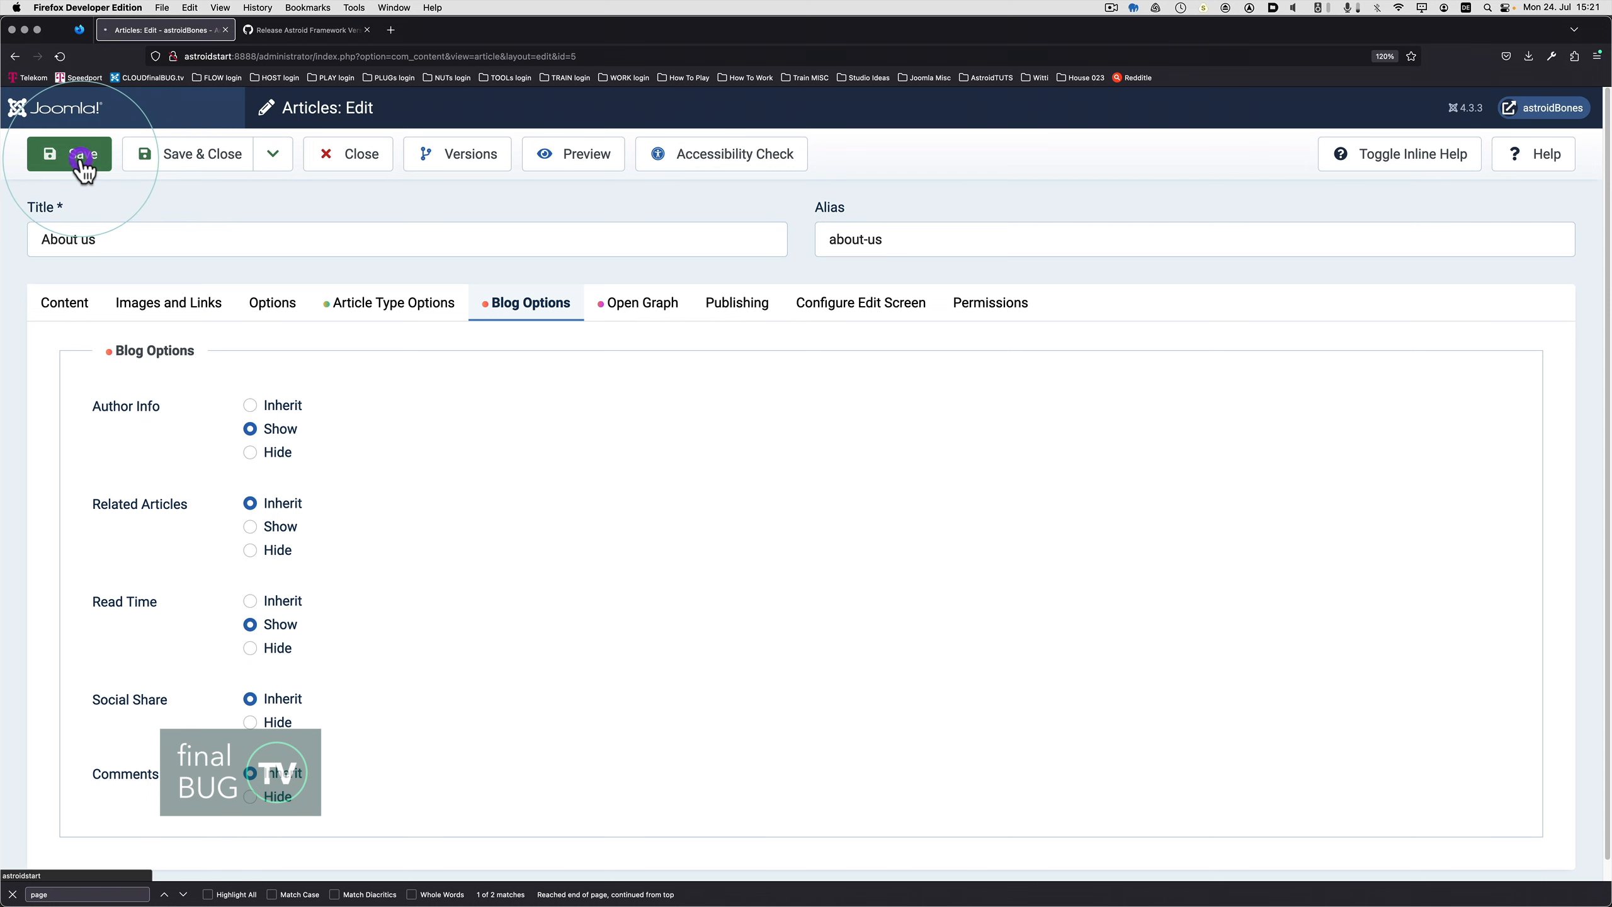
Switch to Safari, open the astroidstart About page, and examine its read time and author info
{"action": "key", "text": "super+Tab"}
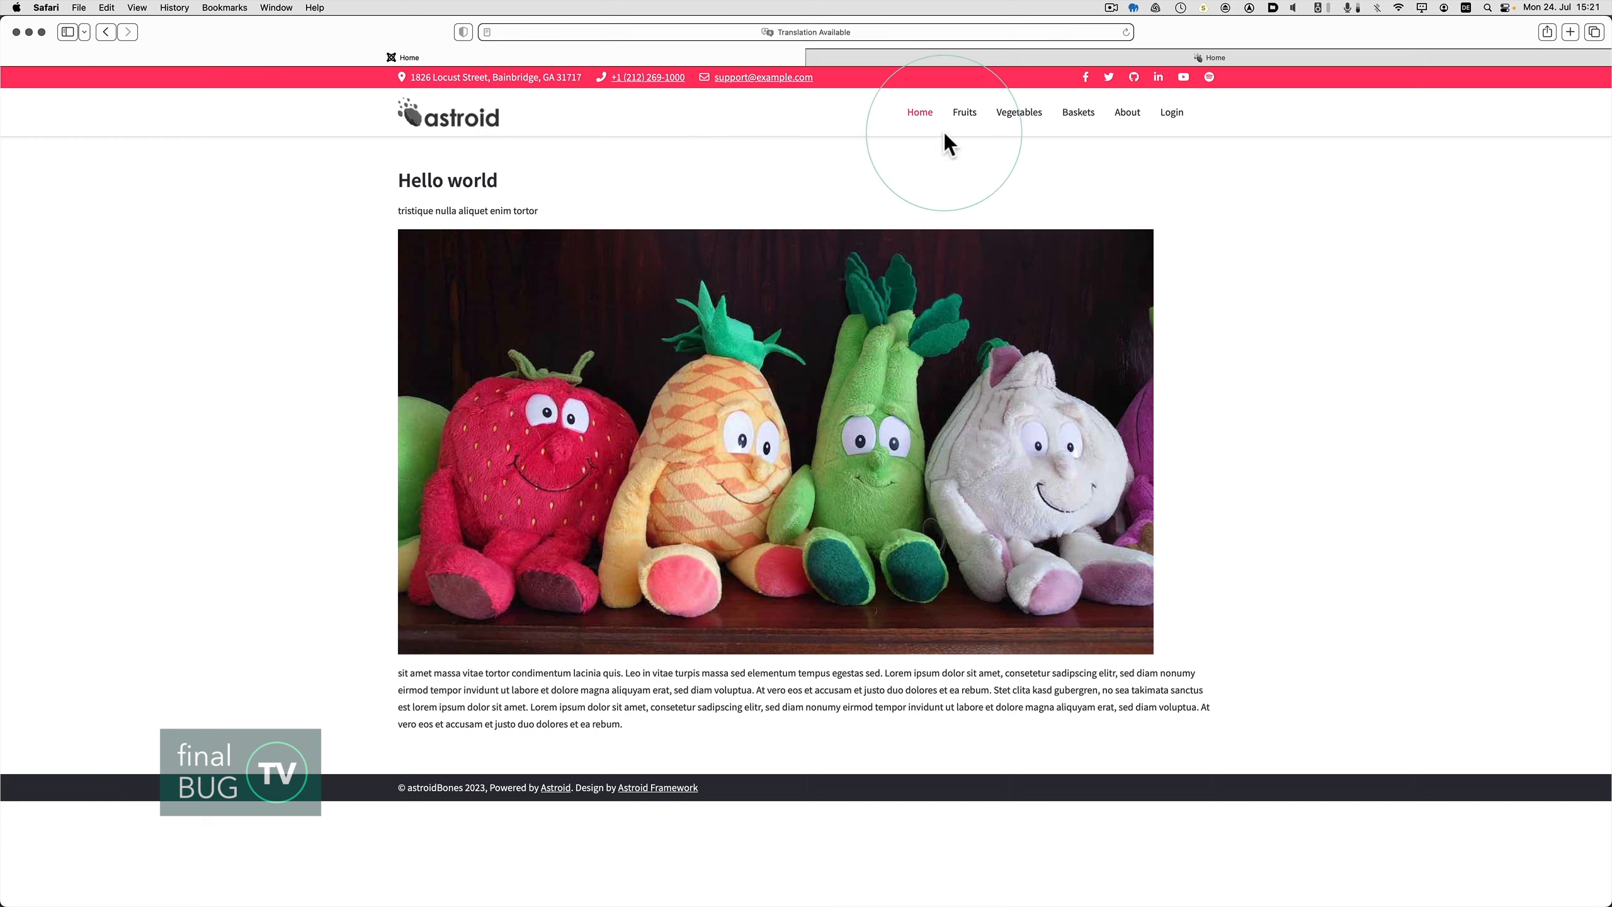
{"action": "left_click", "coordinate": [966, 114]}
{"action": "left_click", "coordinate": [1019, 115]}
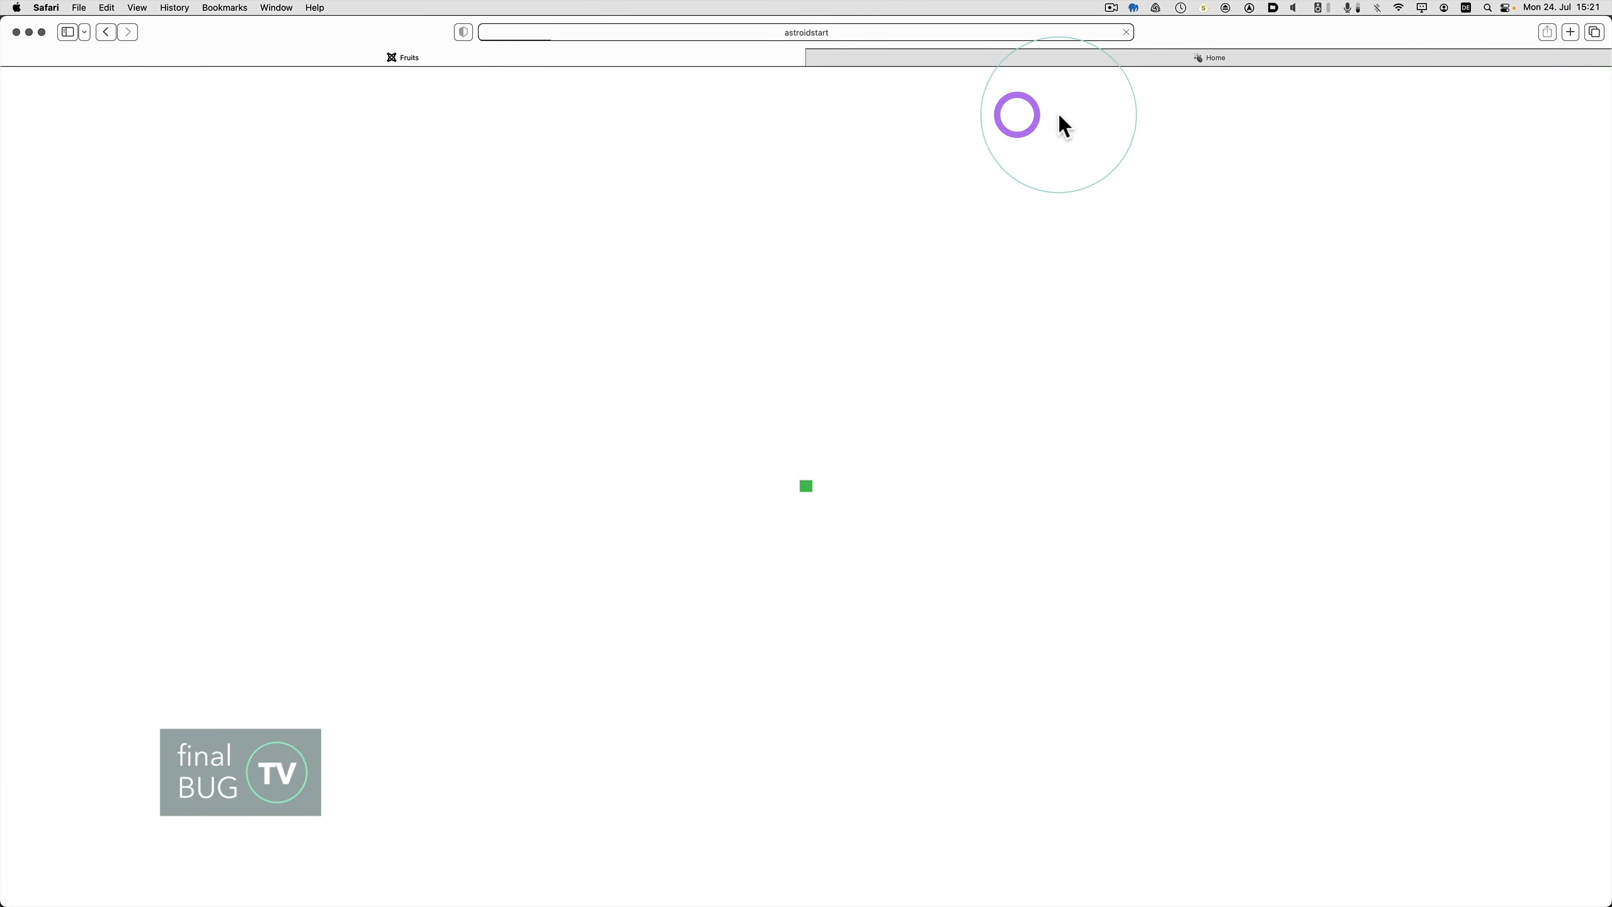
{"action": "left_click", "coordinate": [1078, 114]}
{"action": "left_click", "coordinate": [1126, 113]}
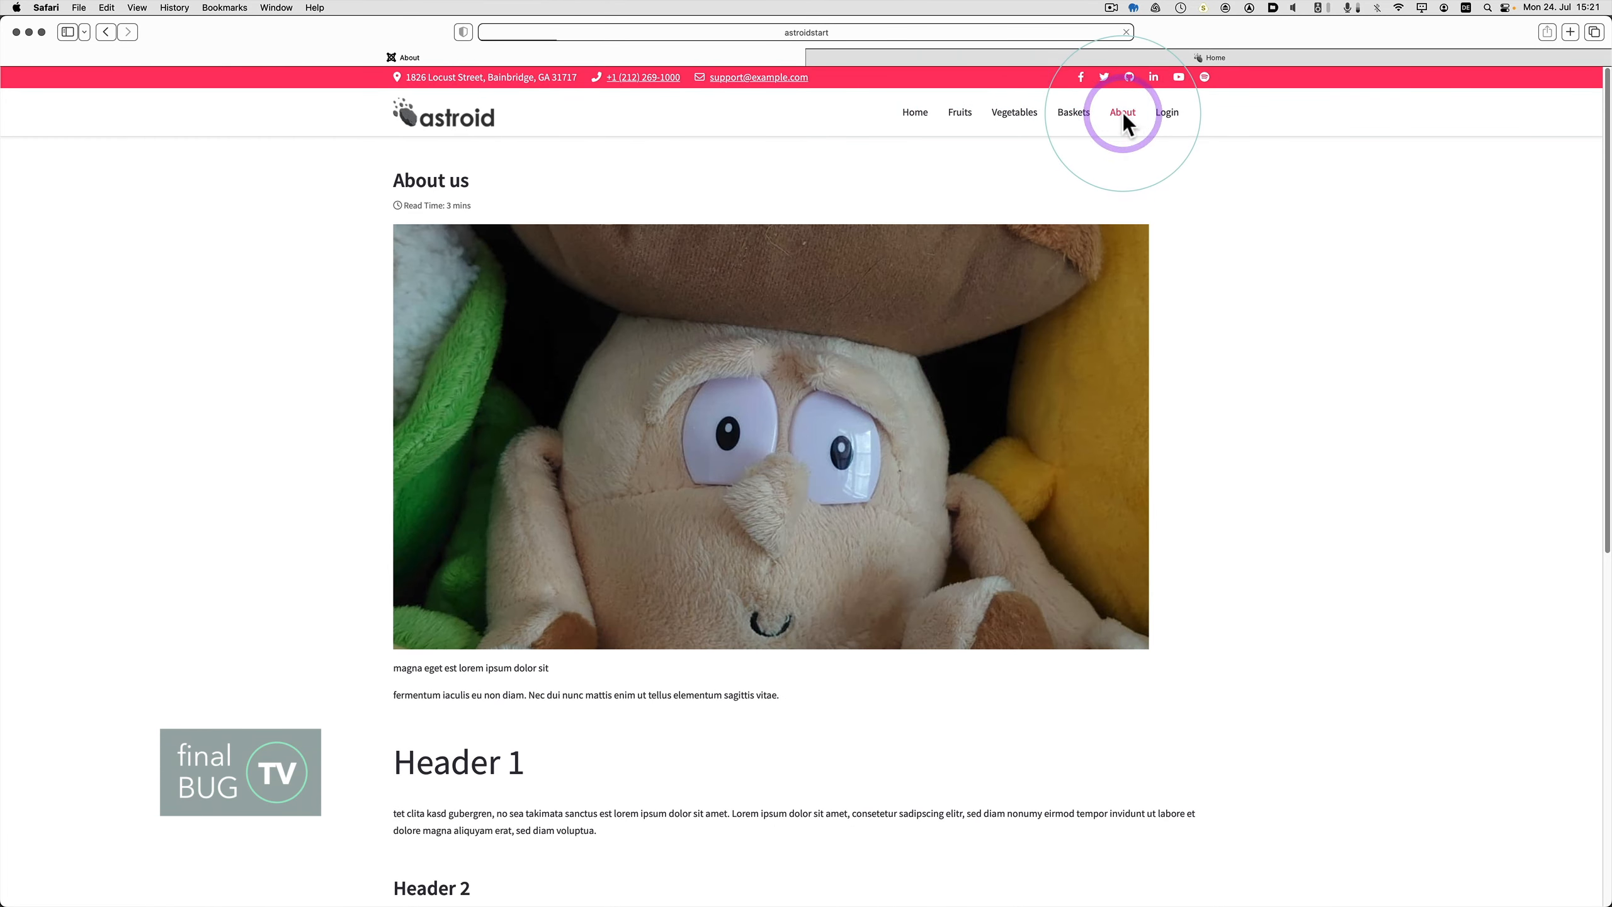
{"action": "left_click_drag", "start_coordinate": [497, 205], "coordinate": [366, 210]}
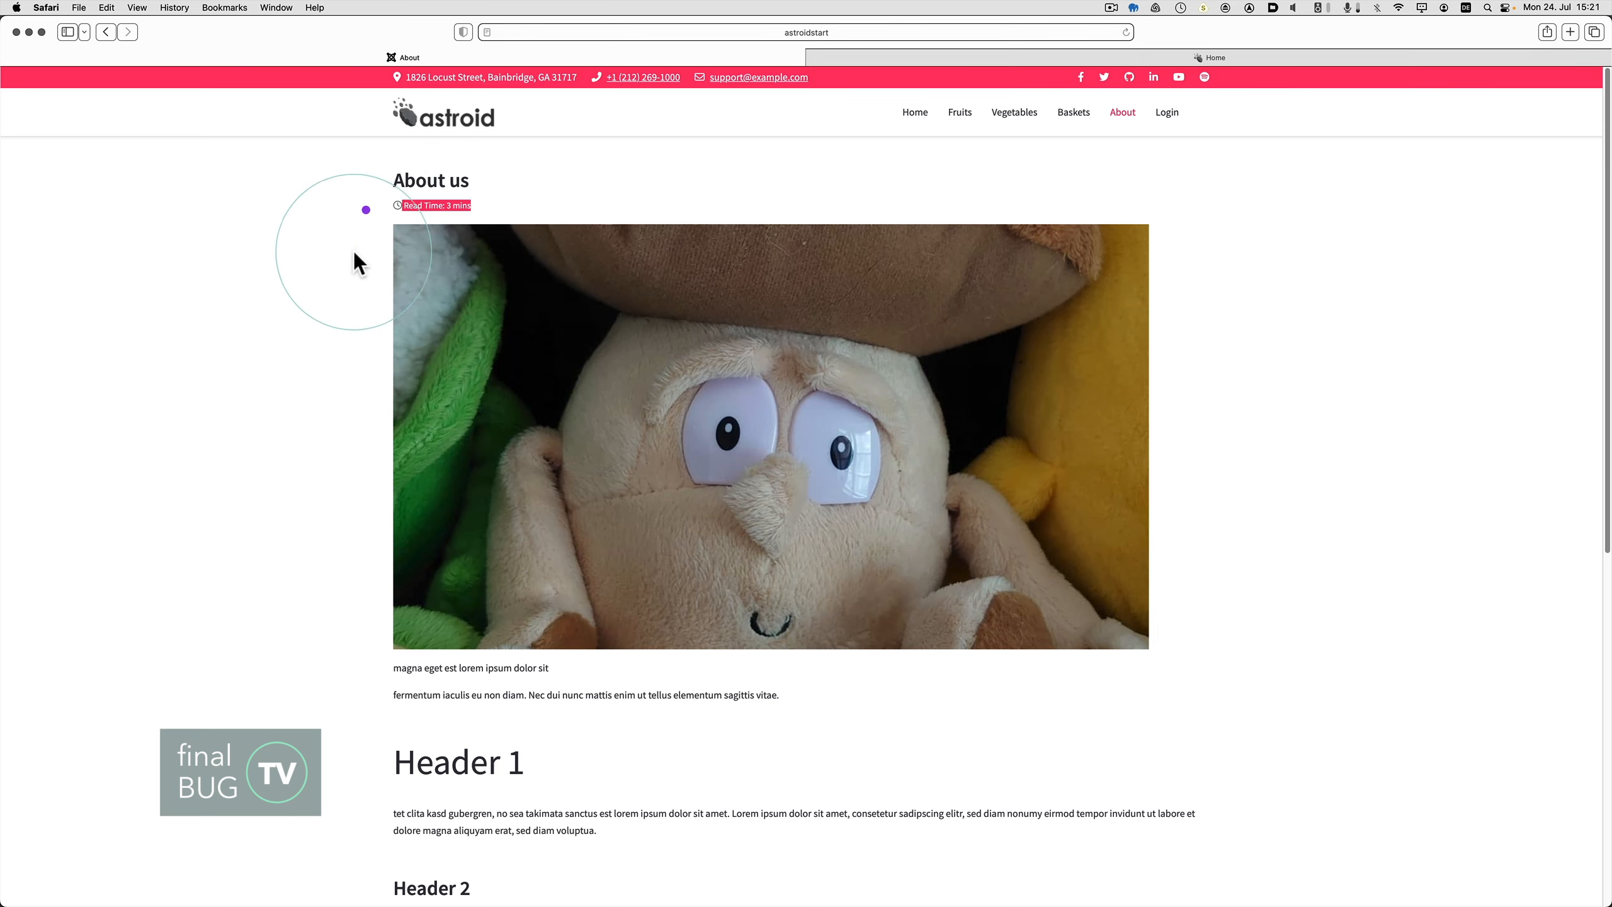
{"action": "scroll", "coordinate": [345, 371], "scroll_direction": "down", "scroll_amount": 10}
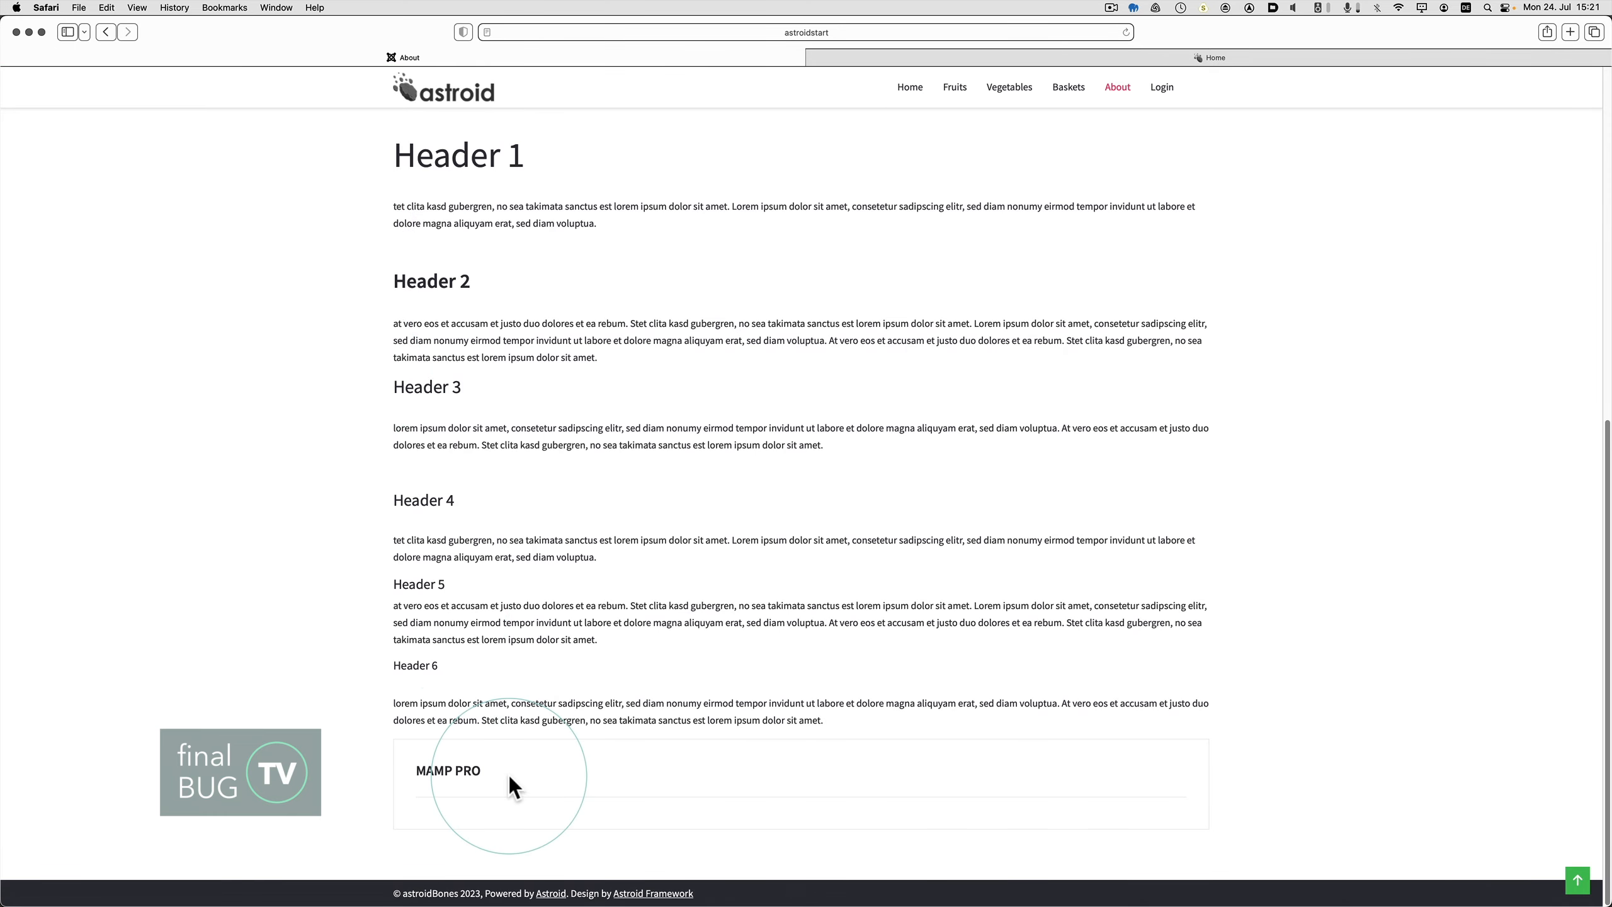
Return to Firefox, set the About us article's Author Info and Read Time back to Inherit, then save and close it
{"action": "key", "text": "super+Tab"}
{"action": "key", "text": "super+Tab"}
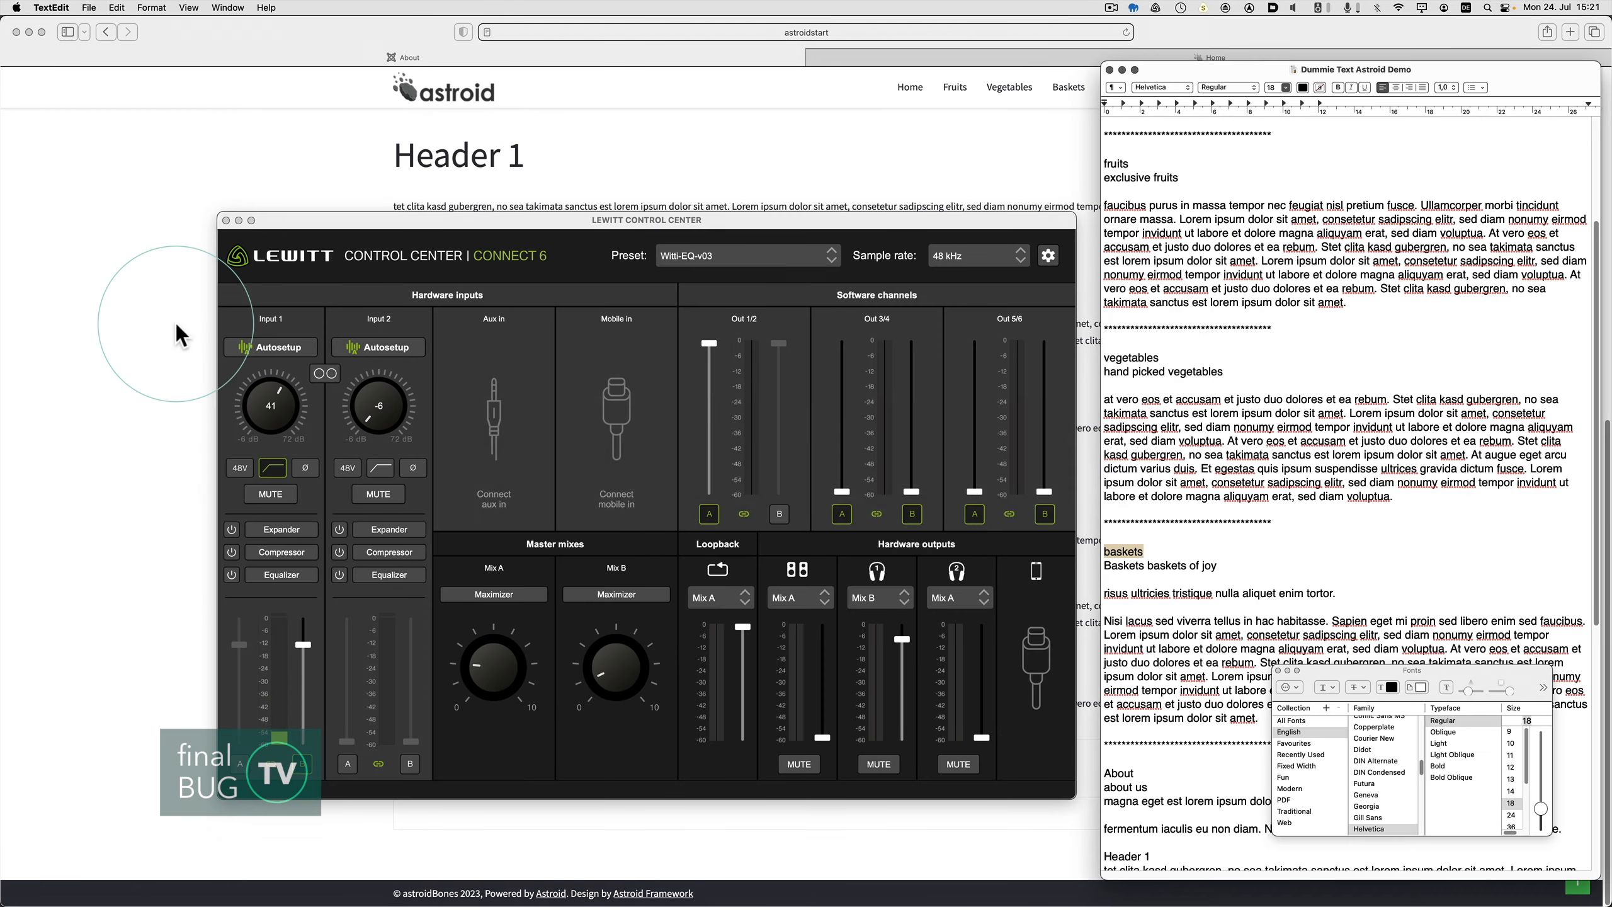
{"action": "key", "text": "super+Tab"}
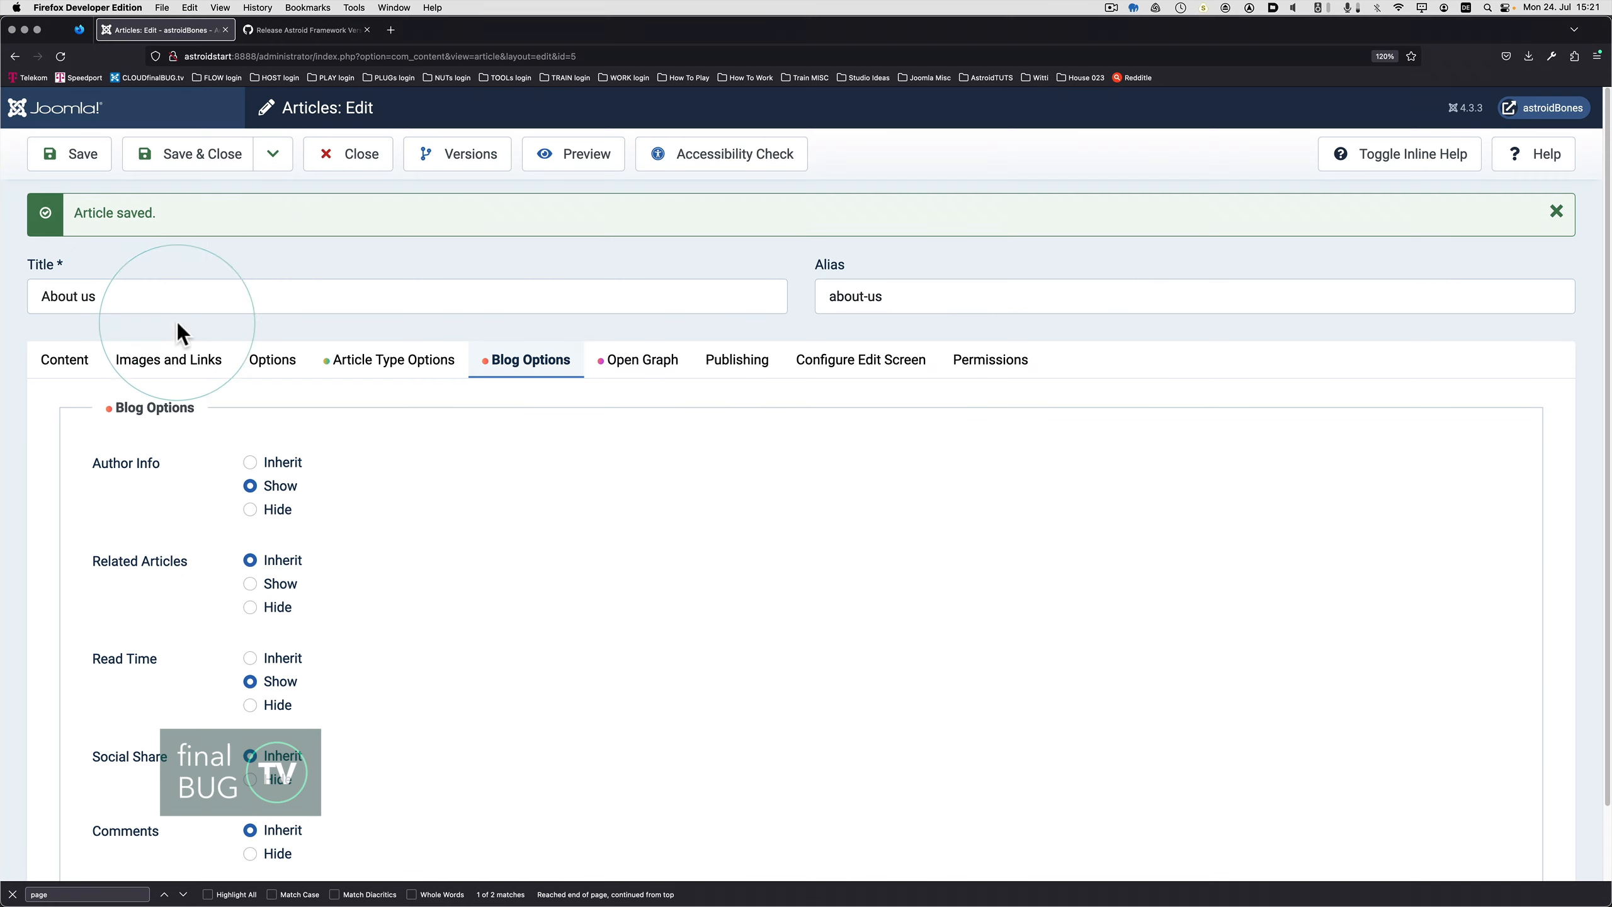
{"action": "left_click", "coordinate": [489, 544]}
{"action": "scroll", "coordinate": [349, 508], "scroll_direction": "down", "scroll_amount": 1}
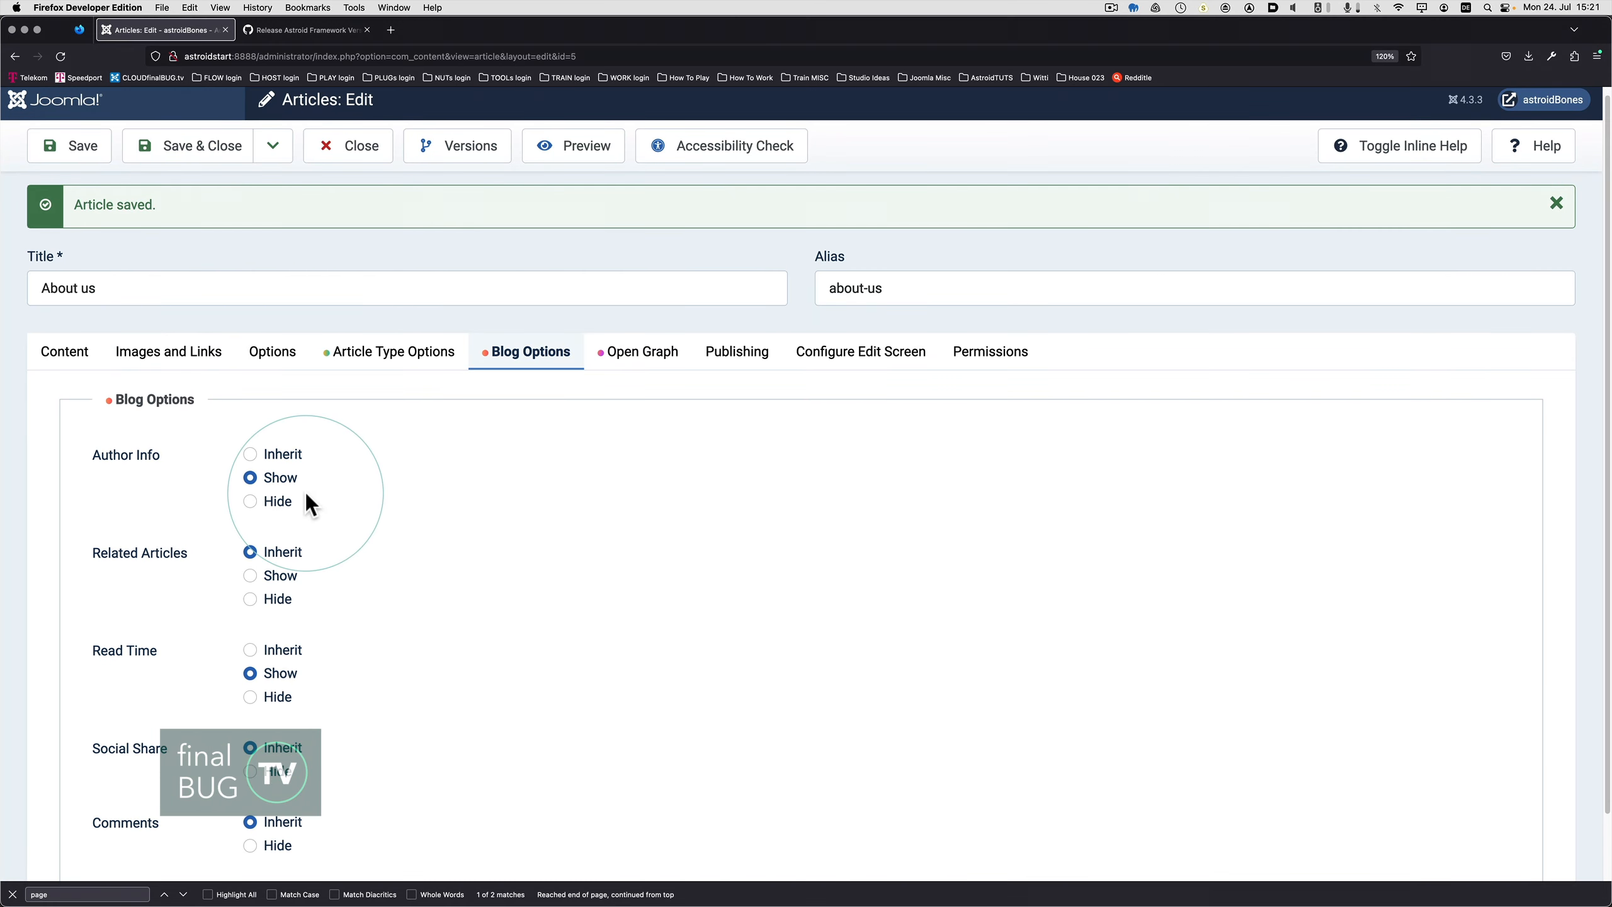
{"action": "left_click", "coordinate": [250, 455]}
{"action": "scroll", "coordinate": [322, 469], "scroll_direction": "down", "scroll_amount": 2}
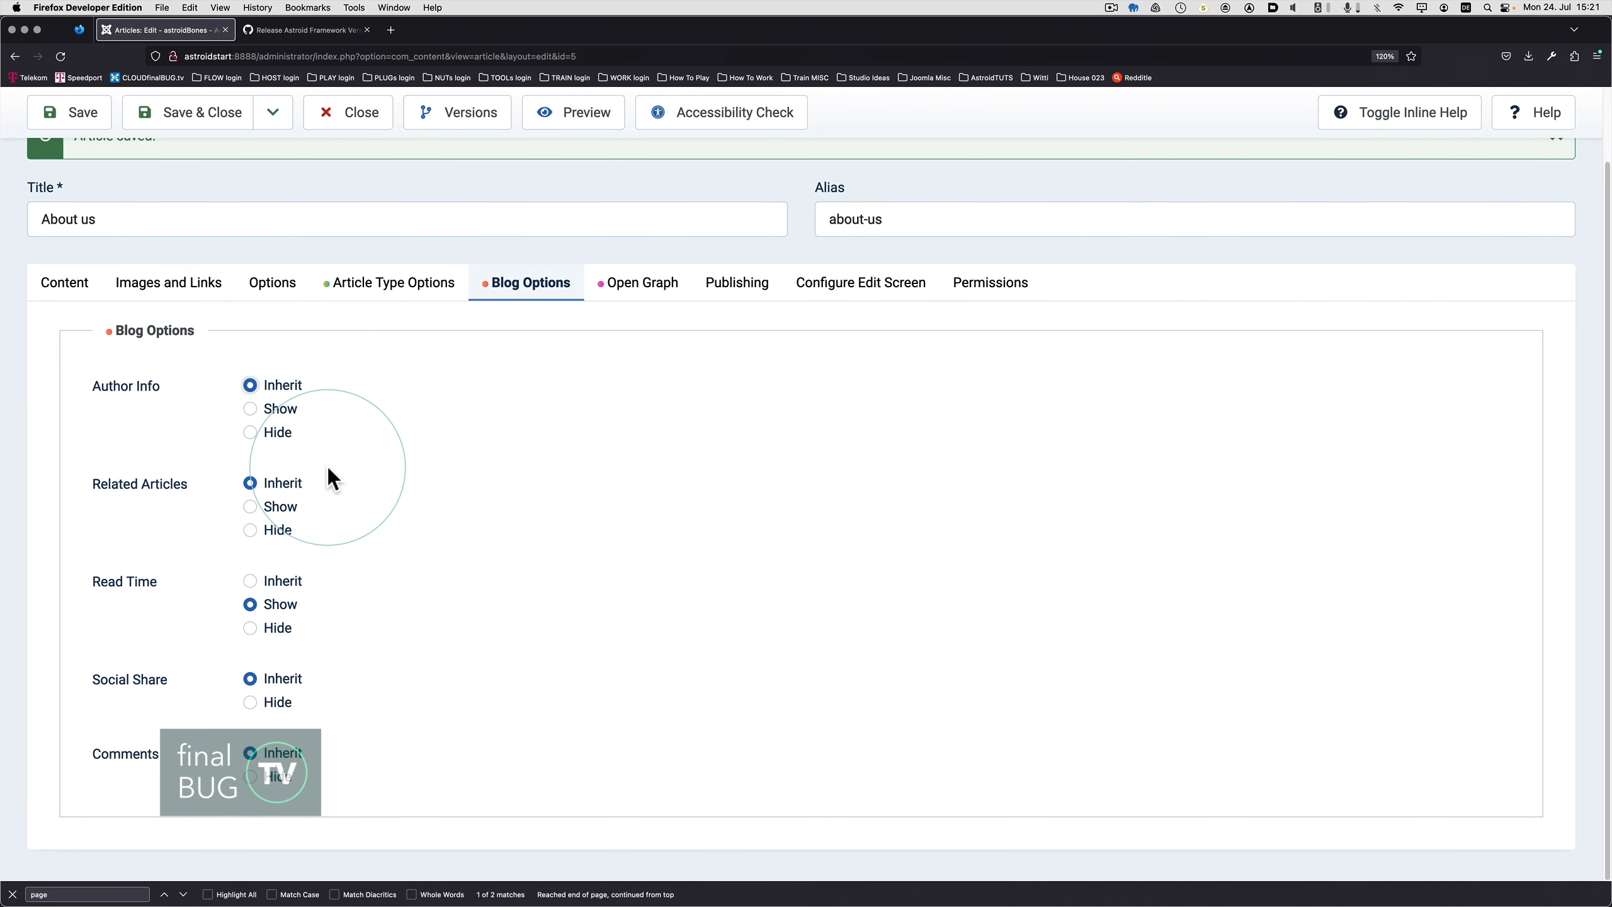
{"action": "left_click", "coordinate": [250, 581]}
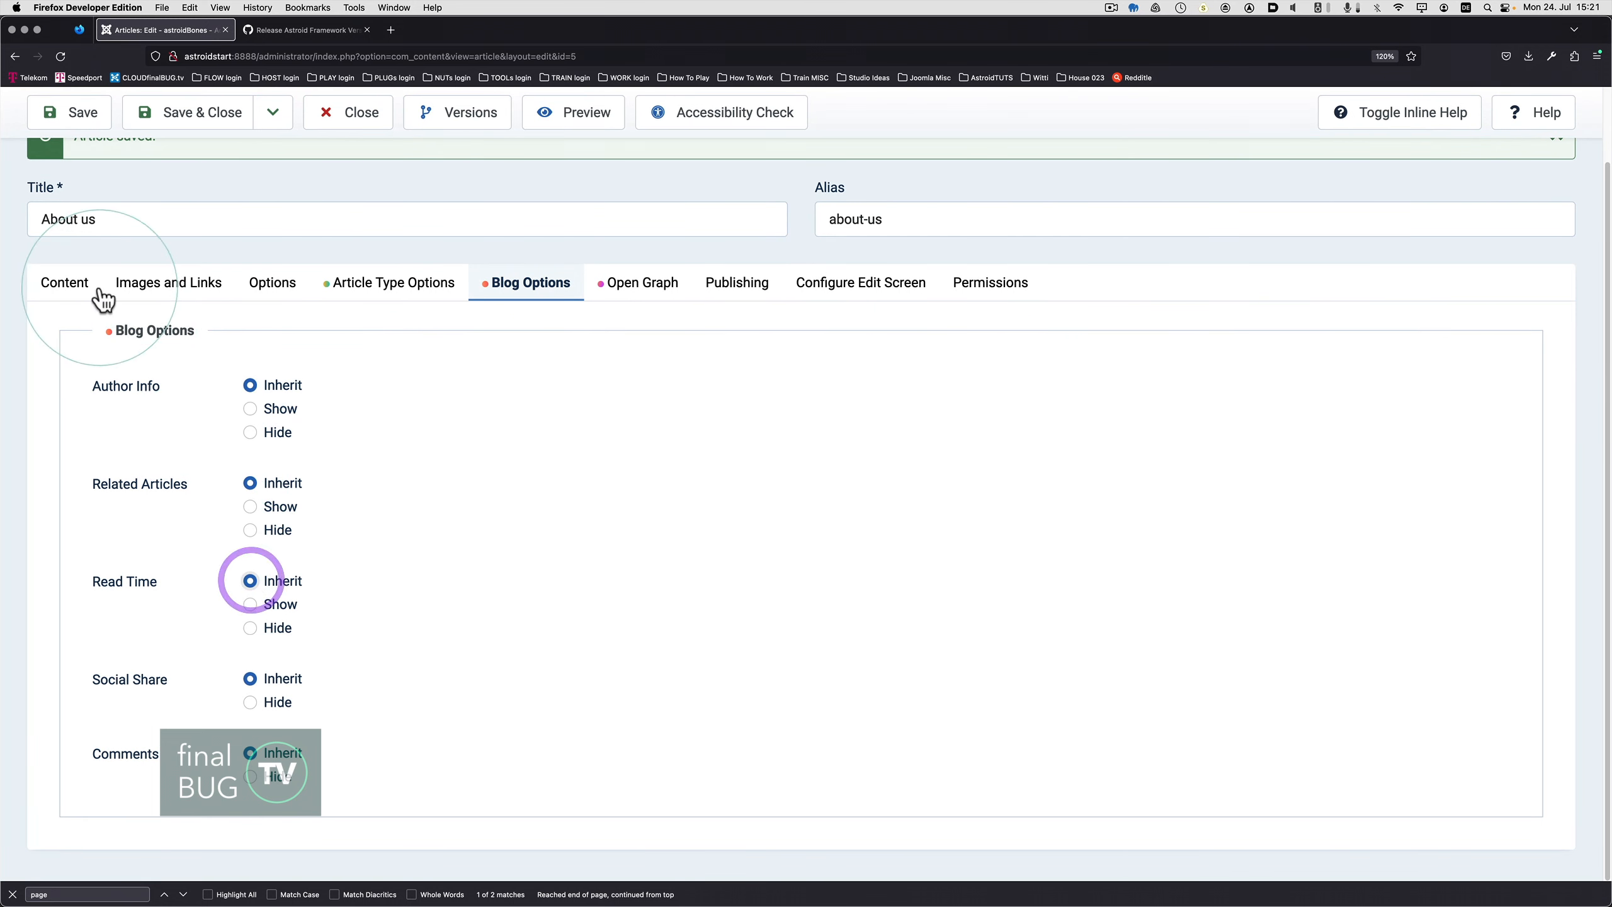
{"action": "left_click", "coordinate": [93, 121]}
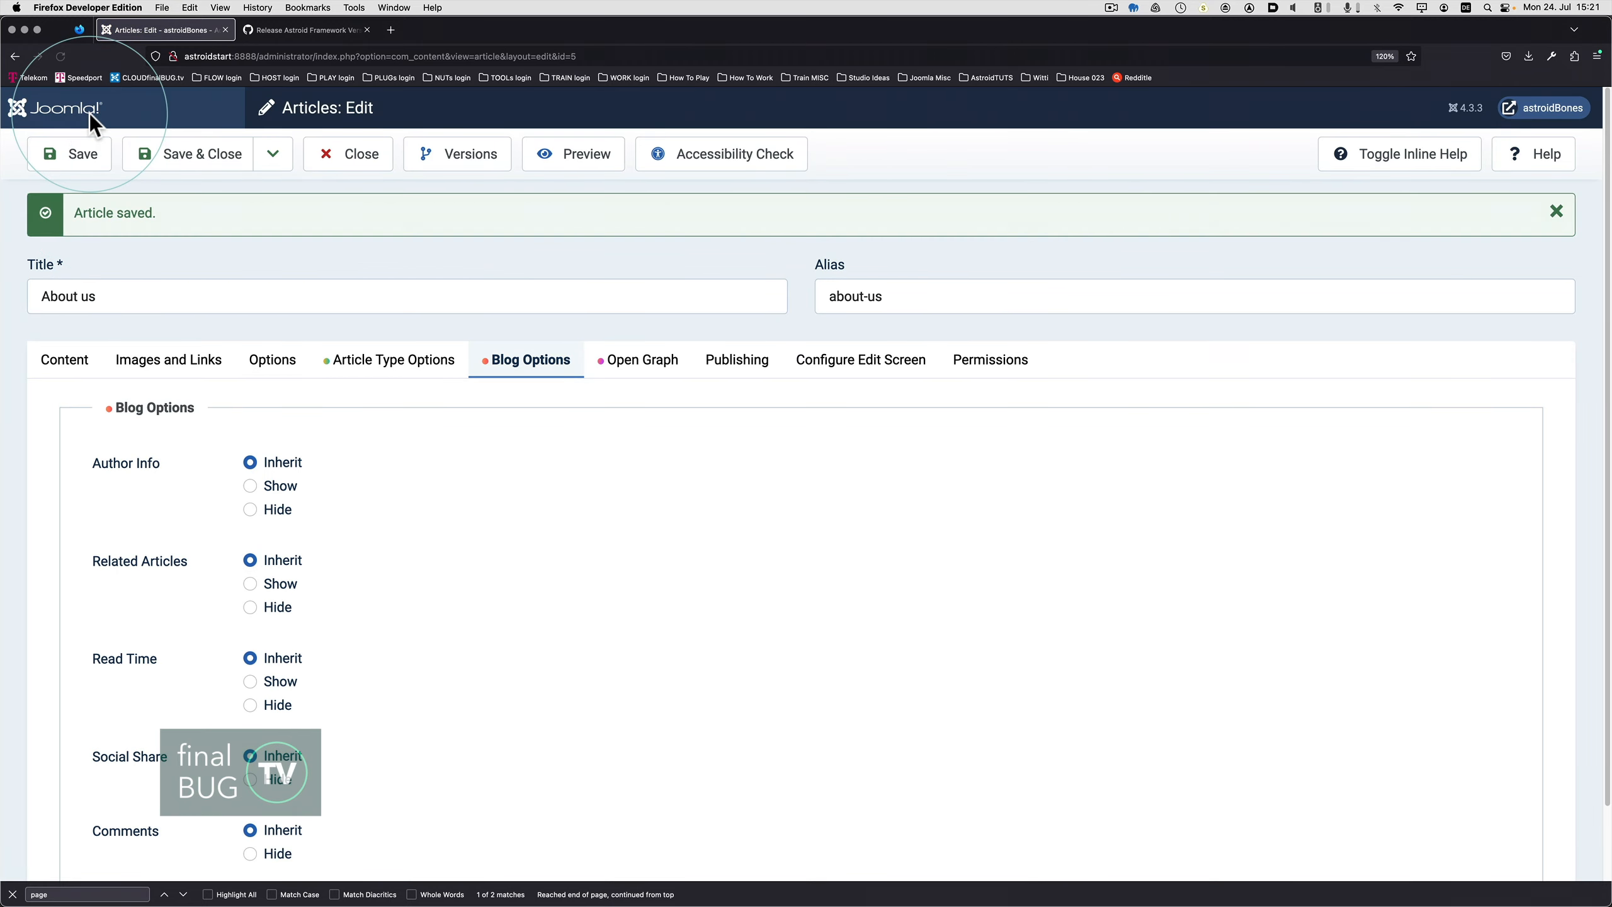
{"action": "left_click", "coordinate": [198, 156]}
Switch to Safari and review the astroidstart Home and Fruits pages
{"action": "key", "text": "super+Tab"}
{"action": "key", "text": "super+Tab"}
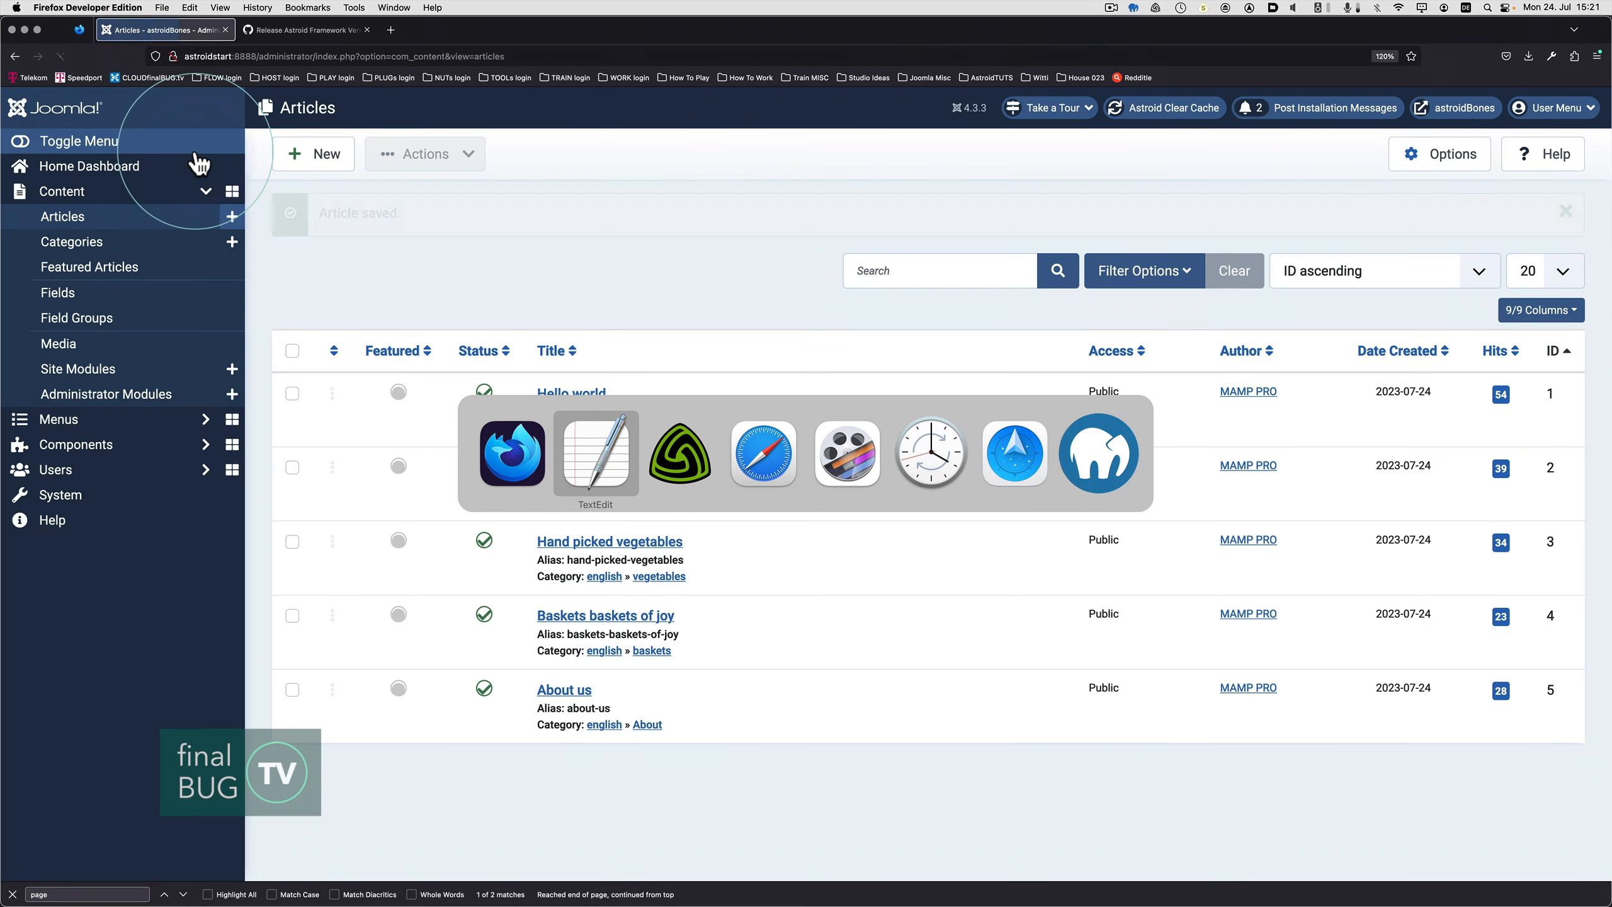
{"action": "key", "text": "super+Tab"}
{"action": "scroll", "coordinate": [159, 252], "scroll_direction": "up", "scroll_amount": 10}
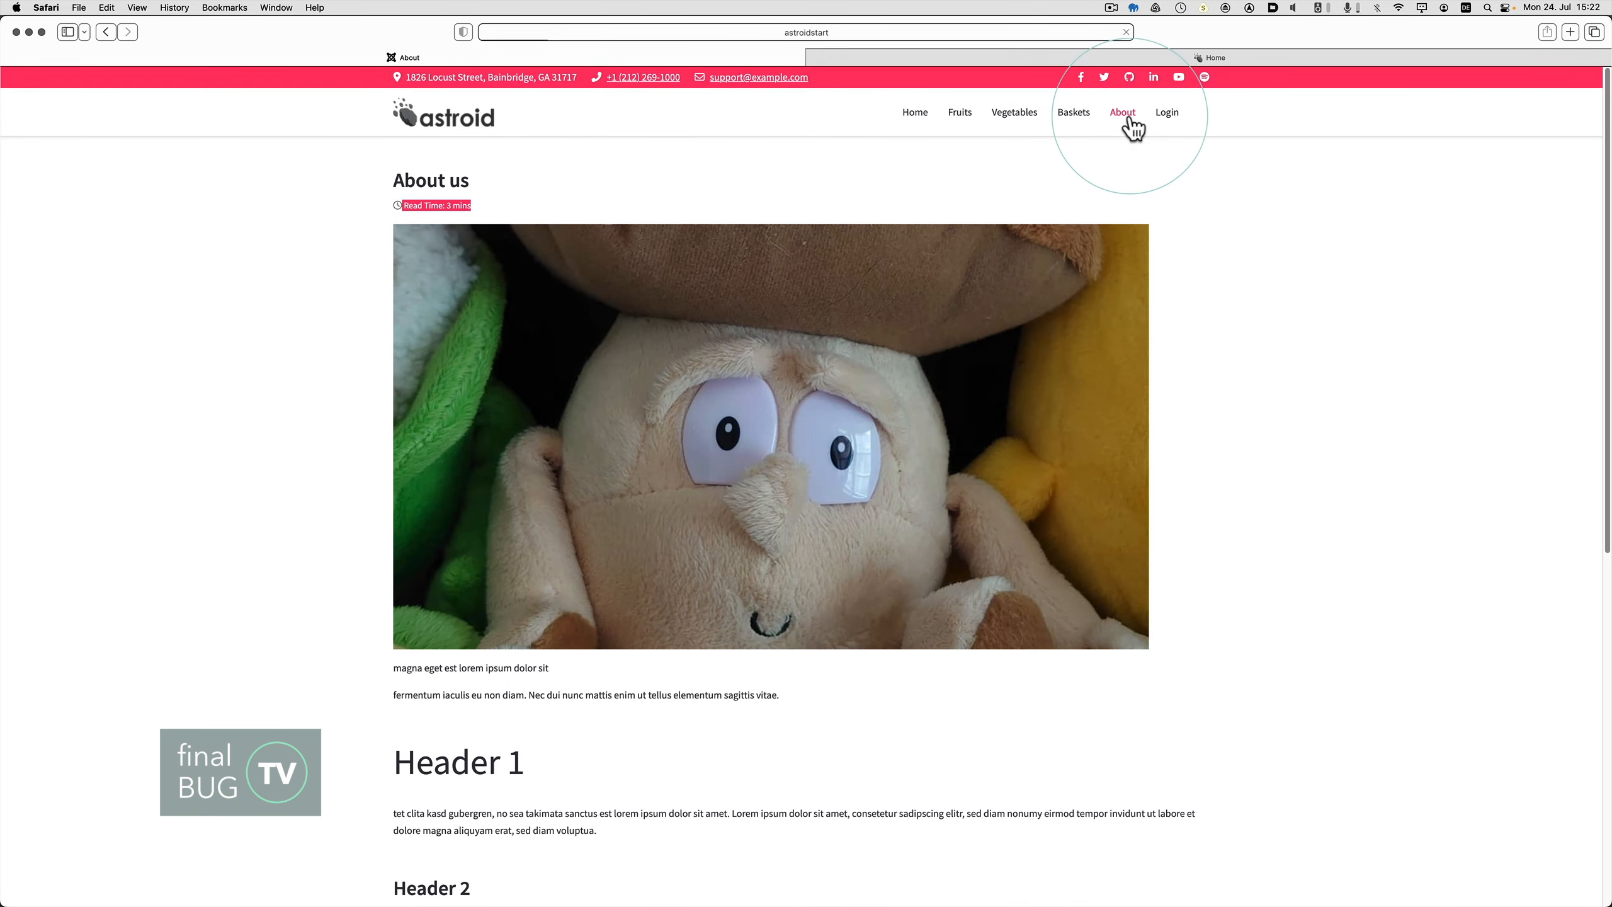
{"action": "left_click", "coordinate": [915, 115]}
{"action": "left_click", "coordinate": [963, 115]}
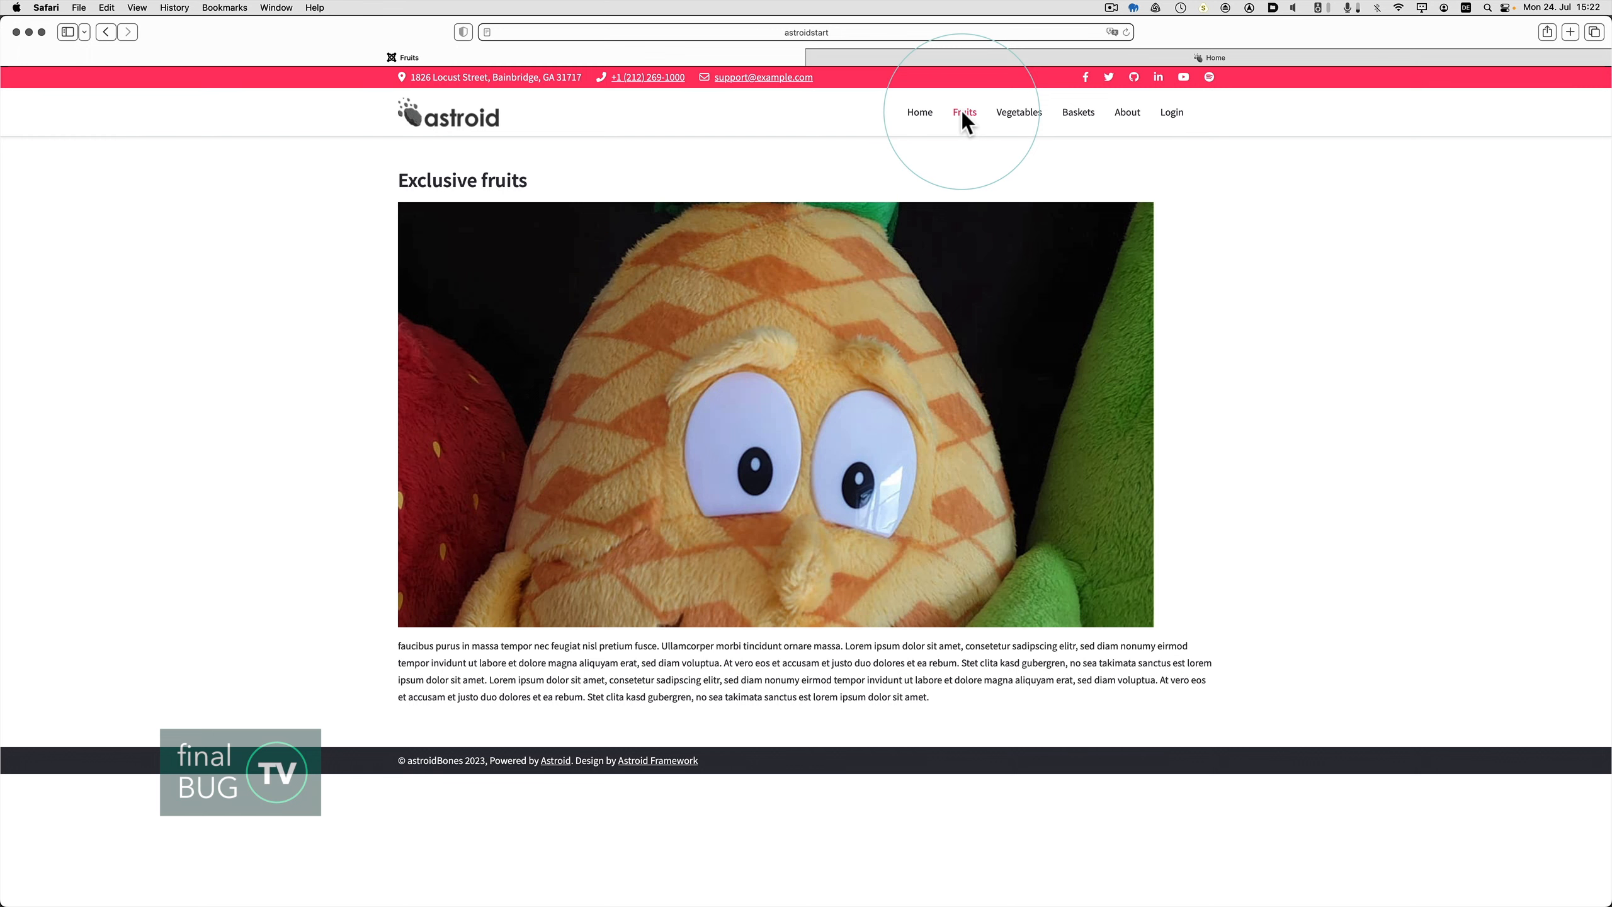
Return to Firefox and open Joomla's Home Dashboard
{"action": "key", "text": "super+Tab"}
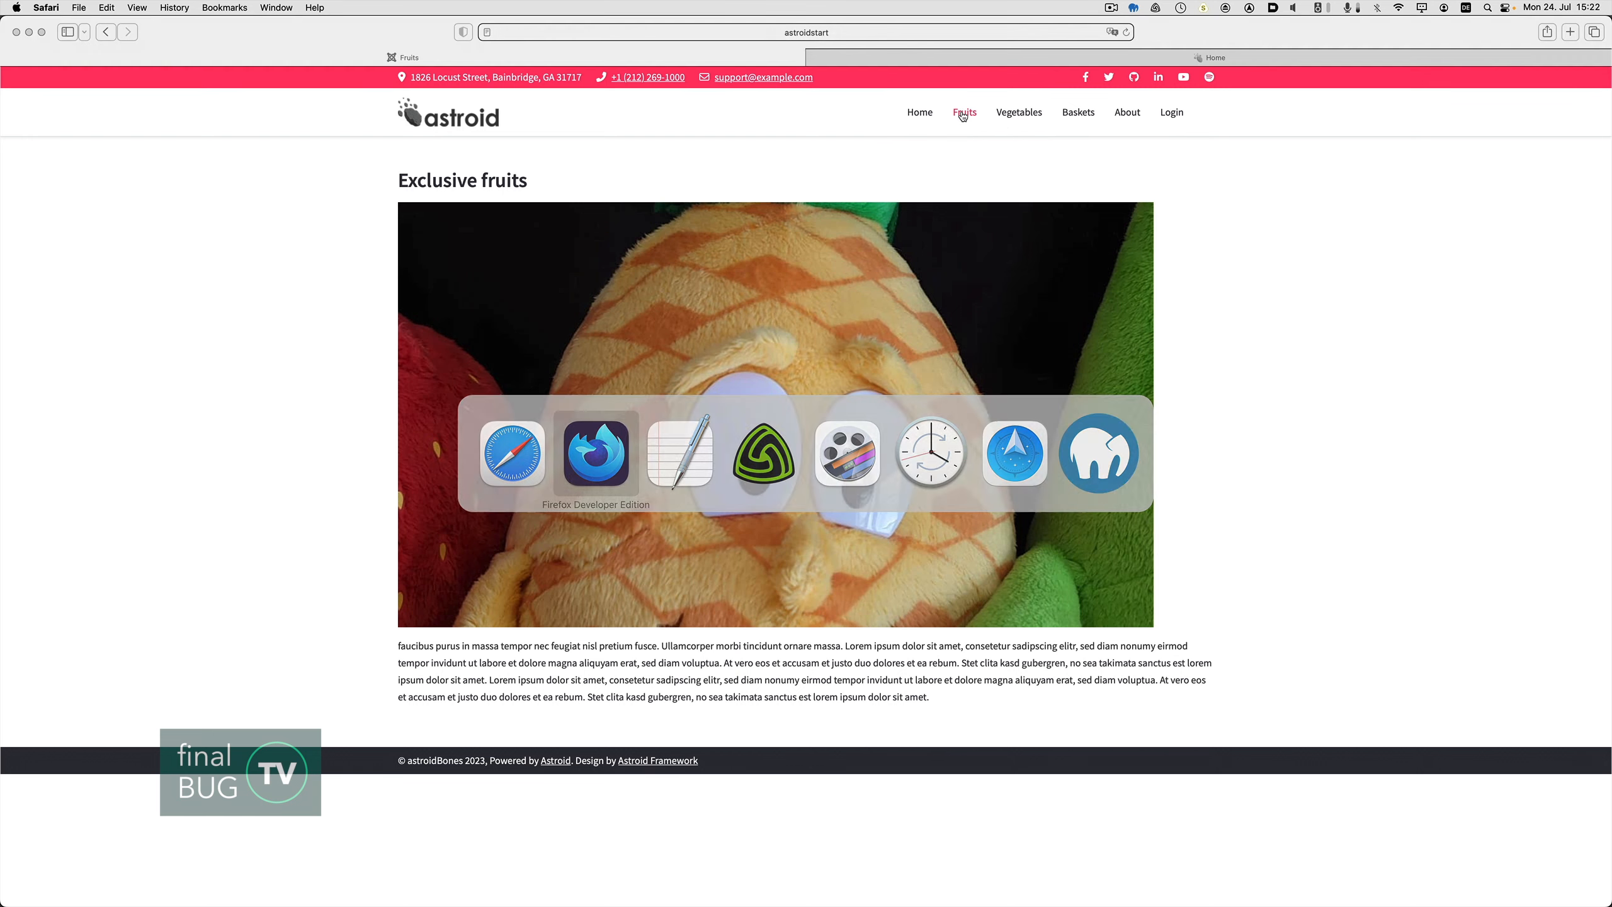
{"action": "left_click", "coordinate": [95, 167]}
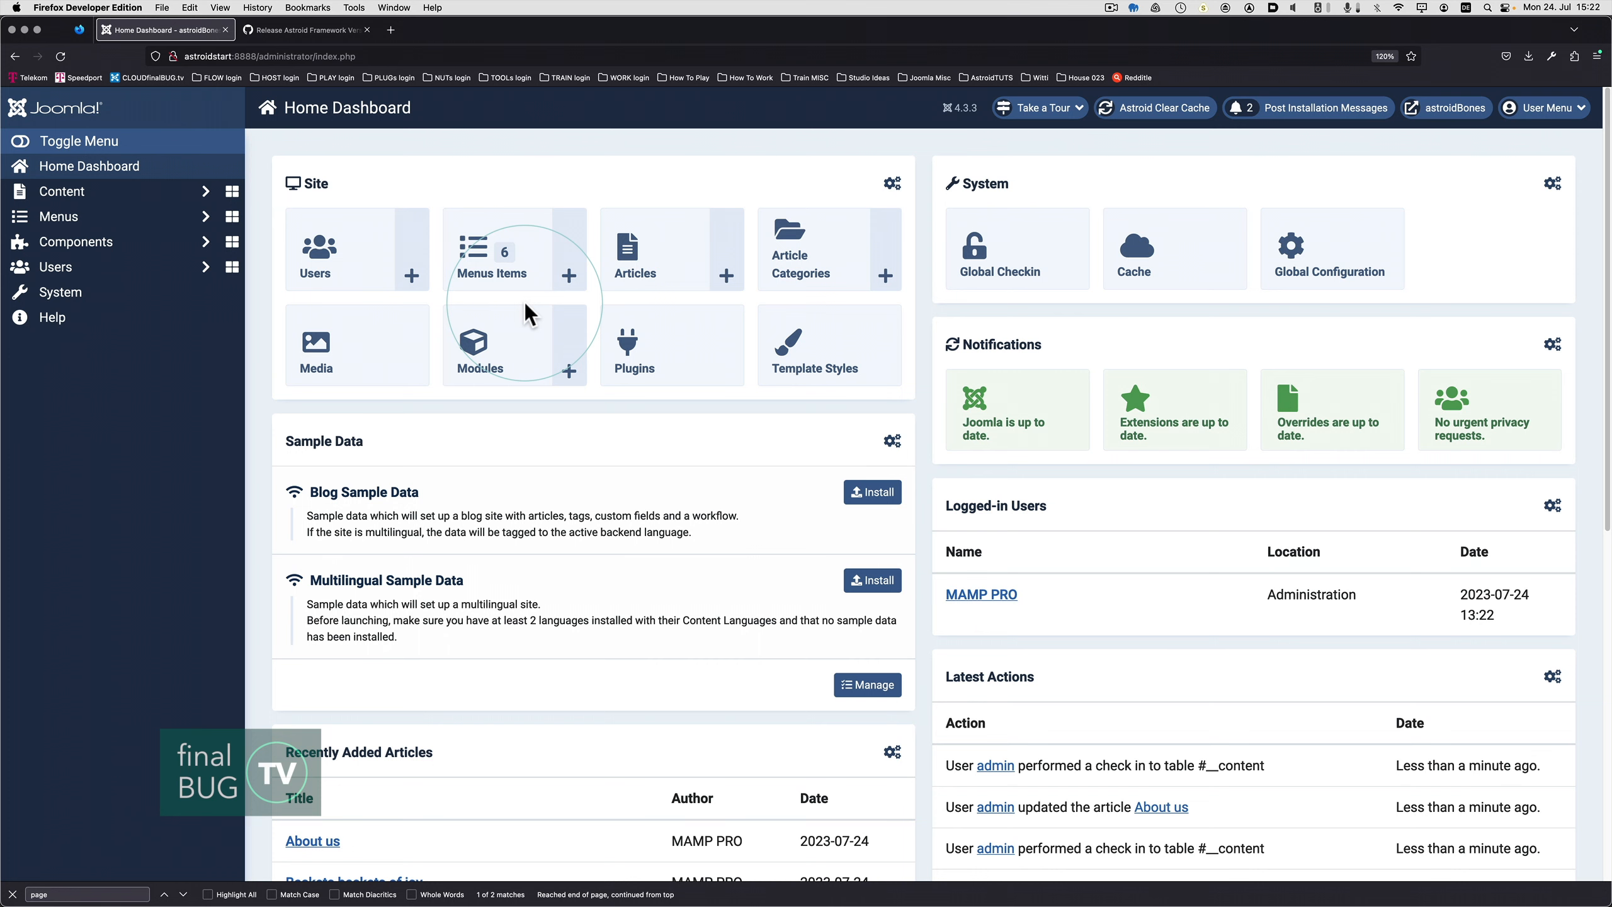
Switch to Safari, view the Home pages of both sites, and compare the Login pages of astroiddemo and astroidstart
{"action": "key", "text": "super+Tab"}
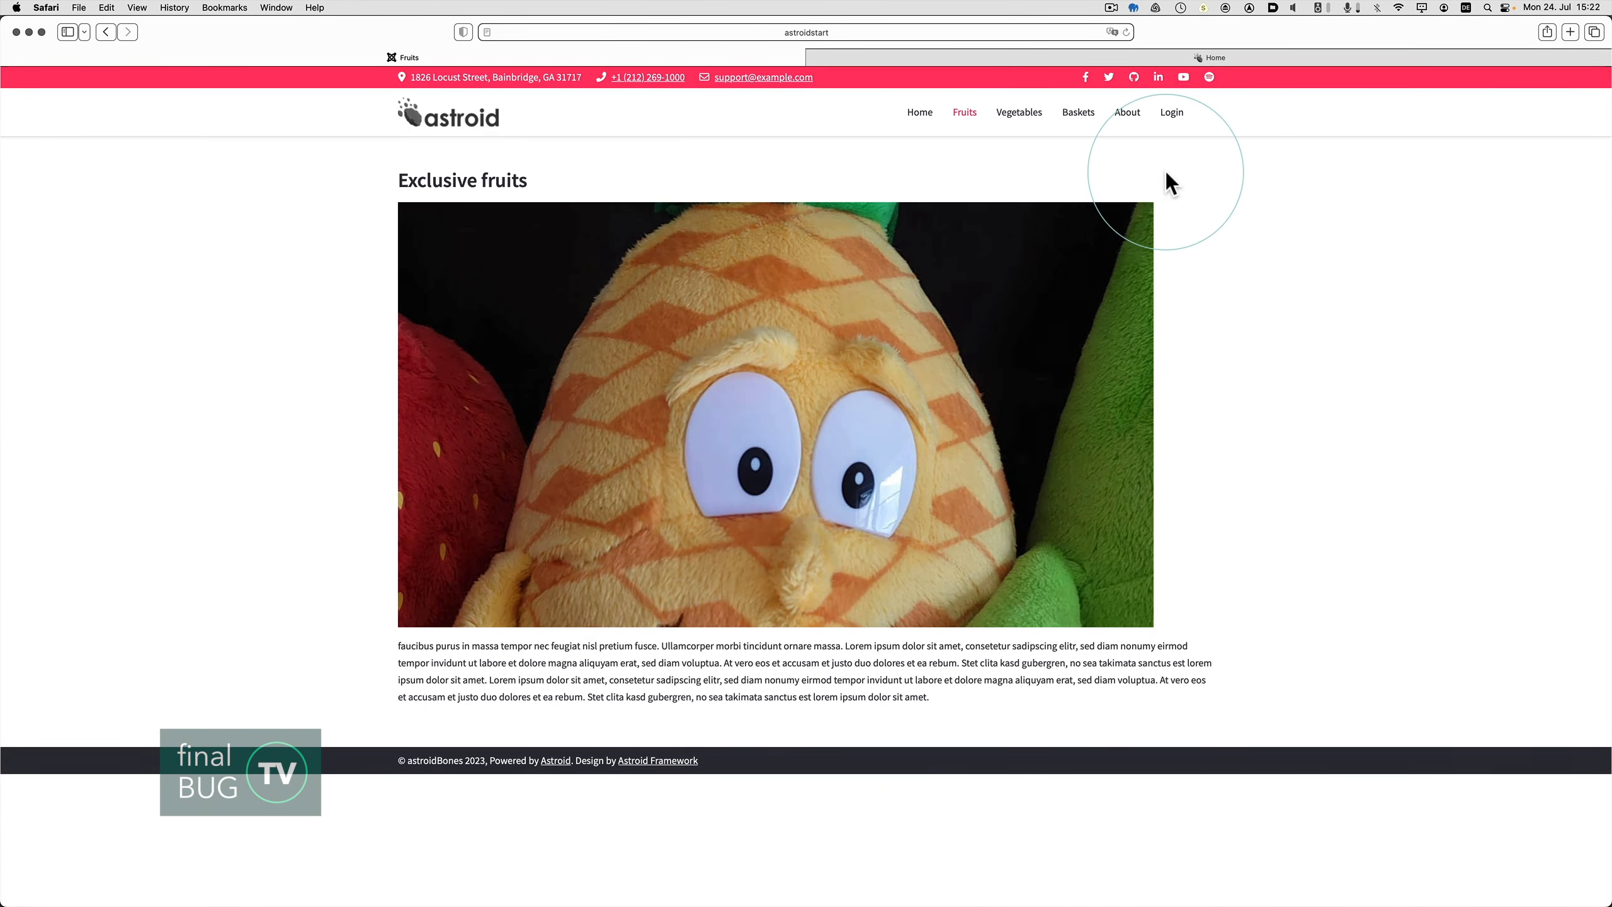
{"action": "left_click", "coordinate": [926, 117]}
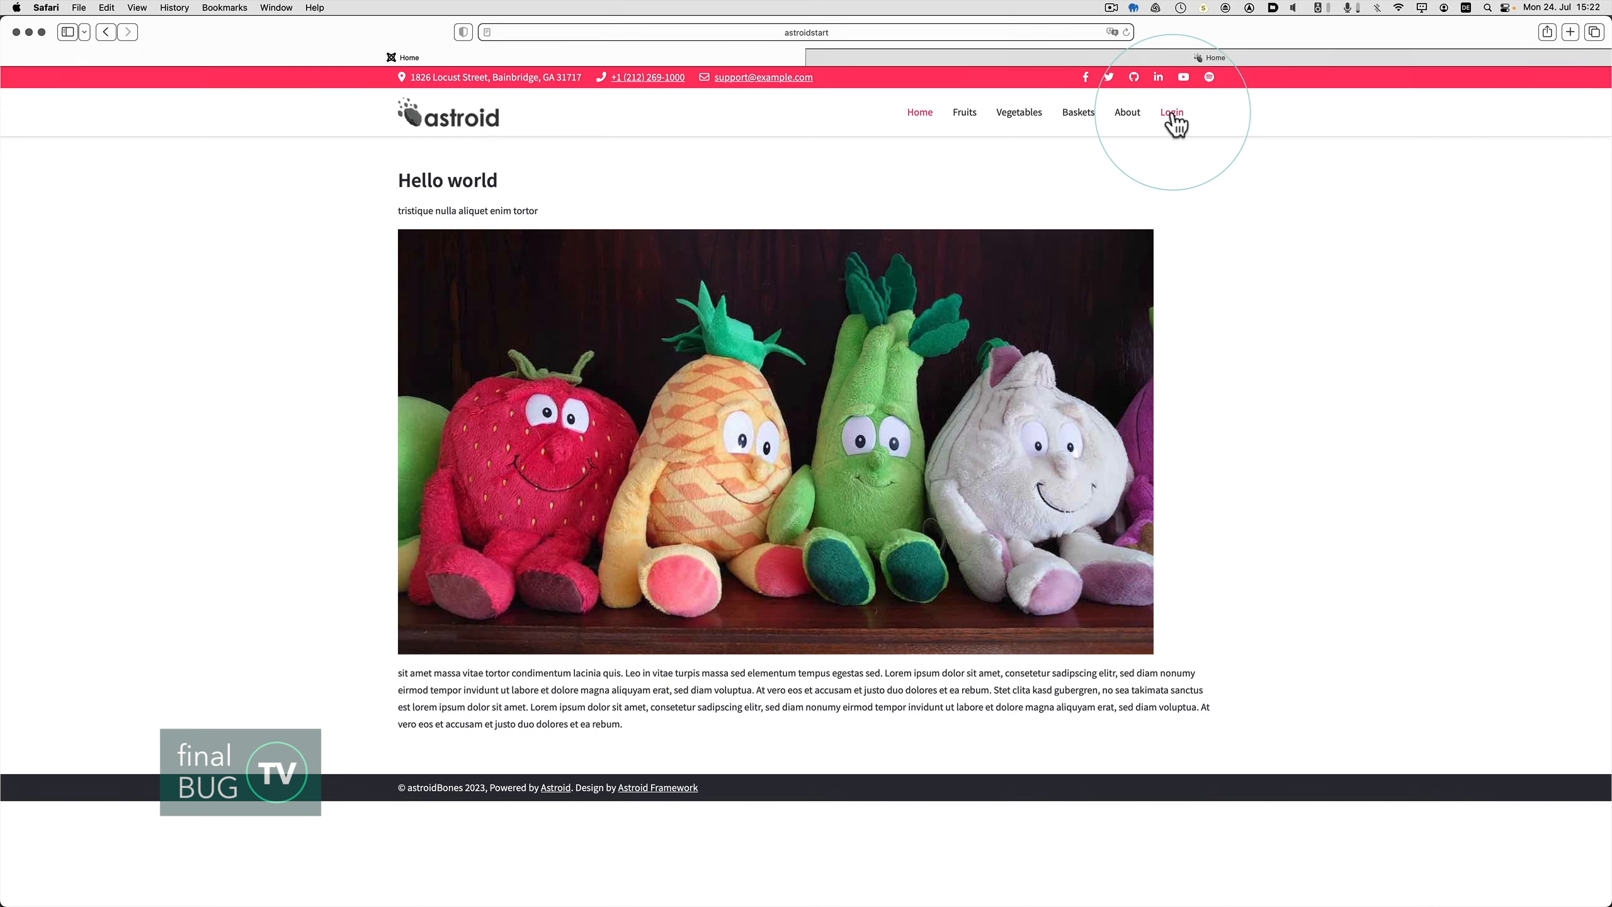
{"action": "left_click", "coordinate": [1053, 54]}
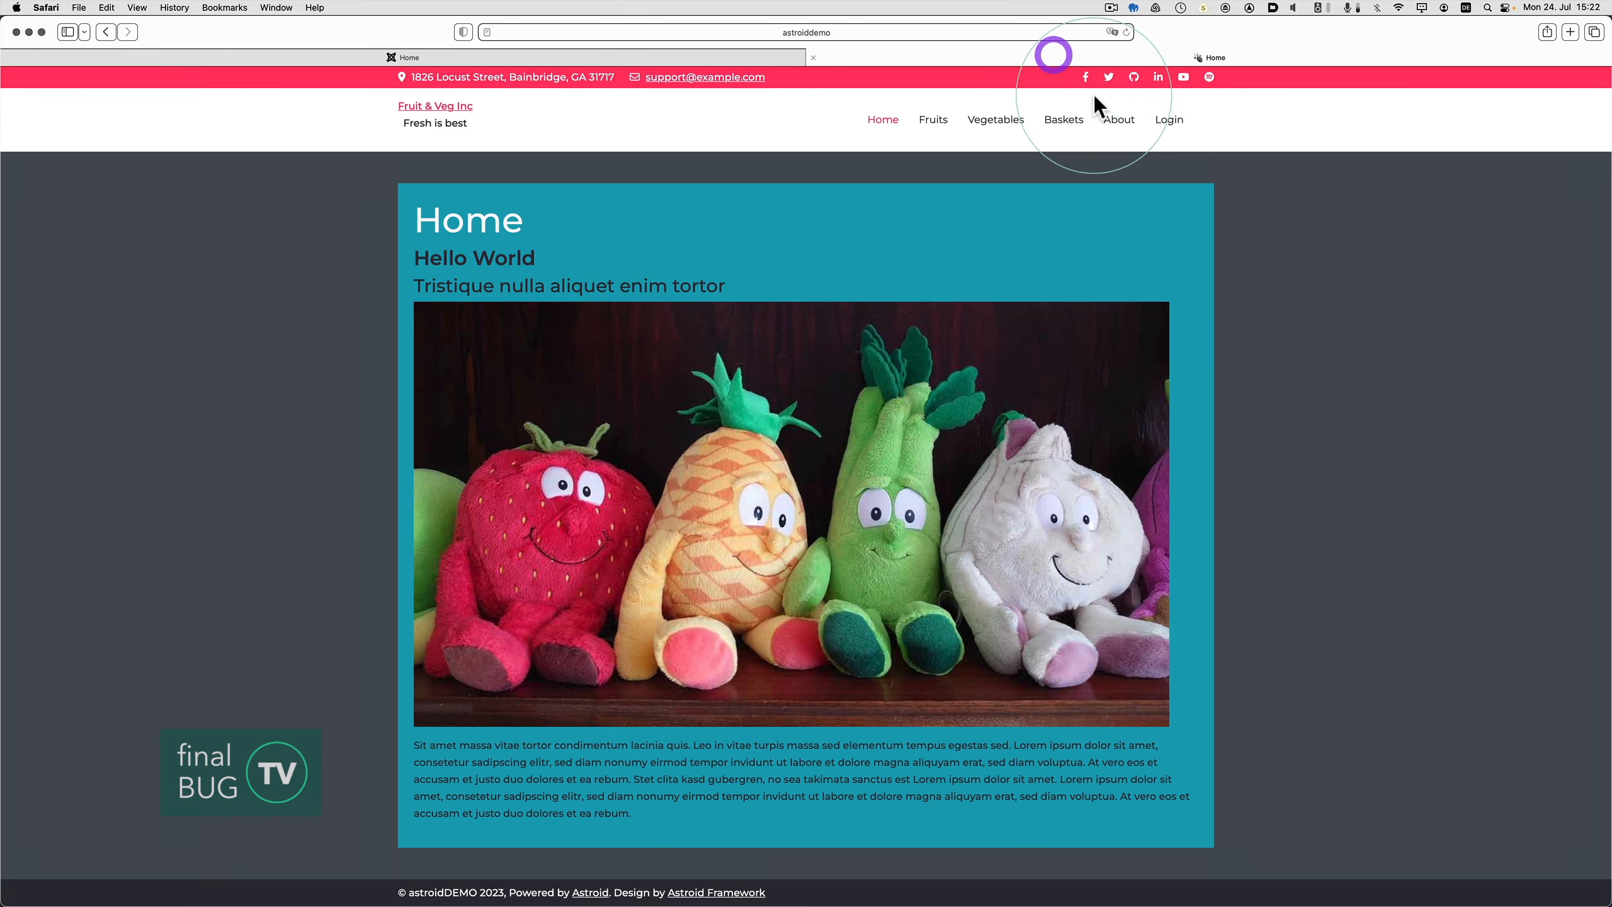
{"action": "left_click", "coordinate": [1171, 120]}
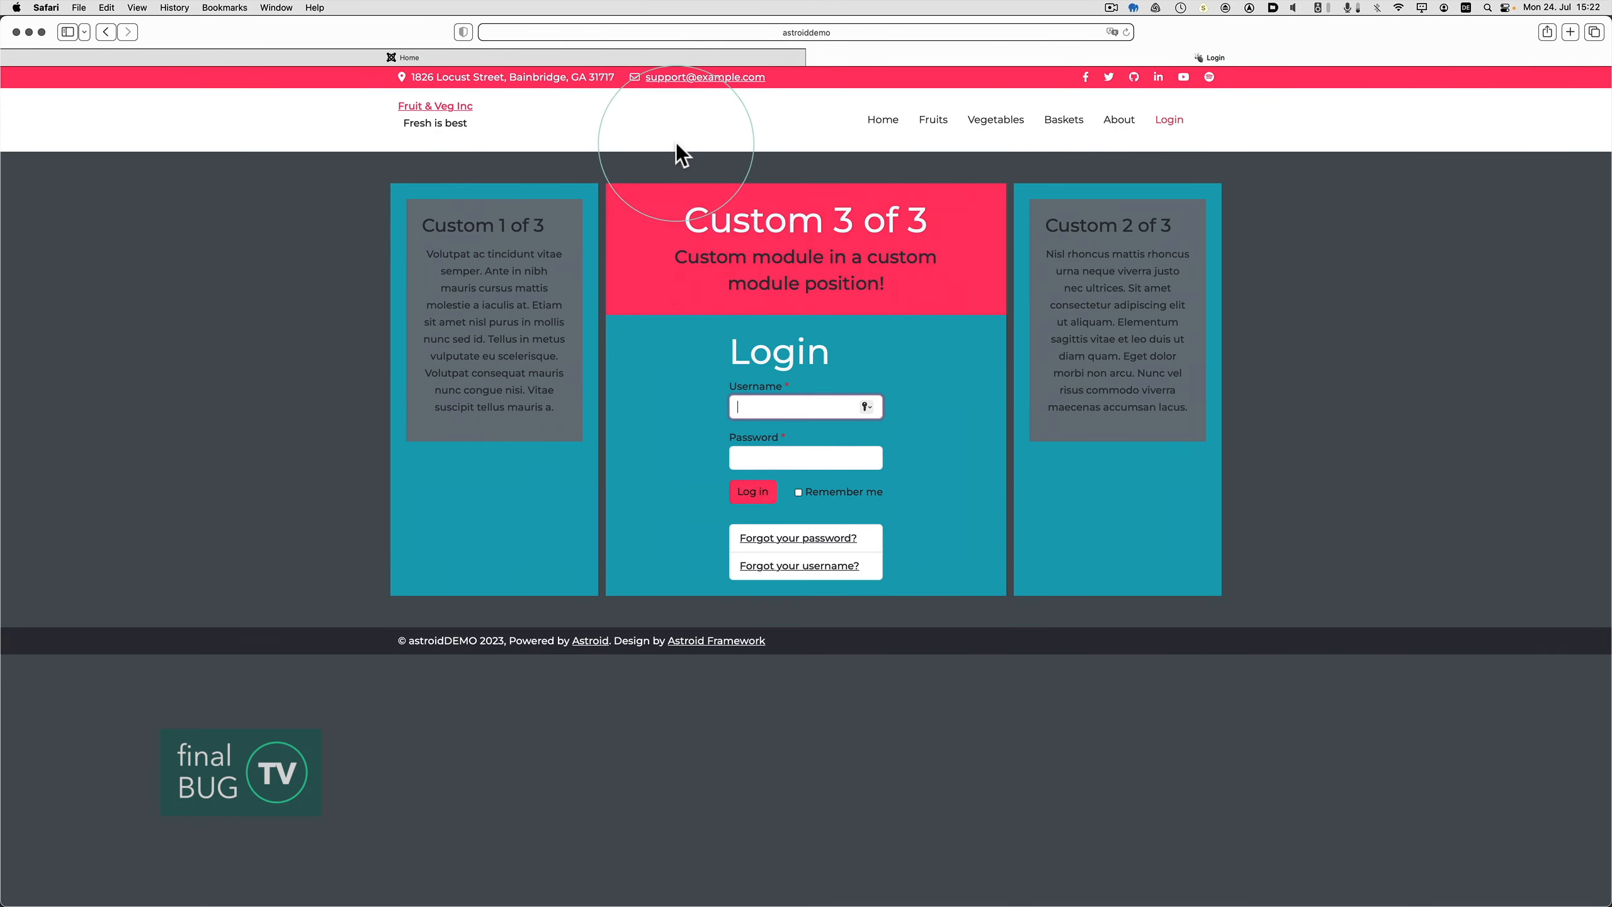
{"action": "left_click", "coordinate": [595, 51]}
{"action": "left_click", "coordinate": [1169, 115]}
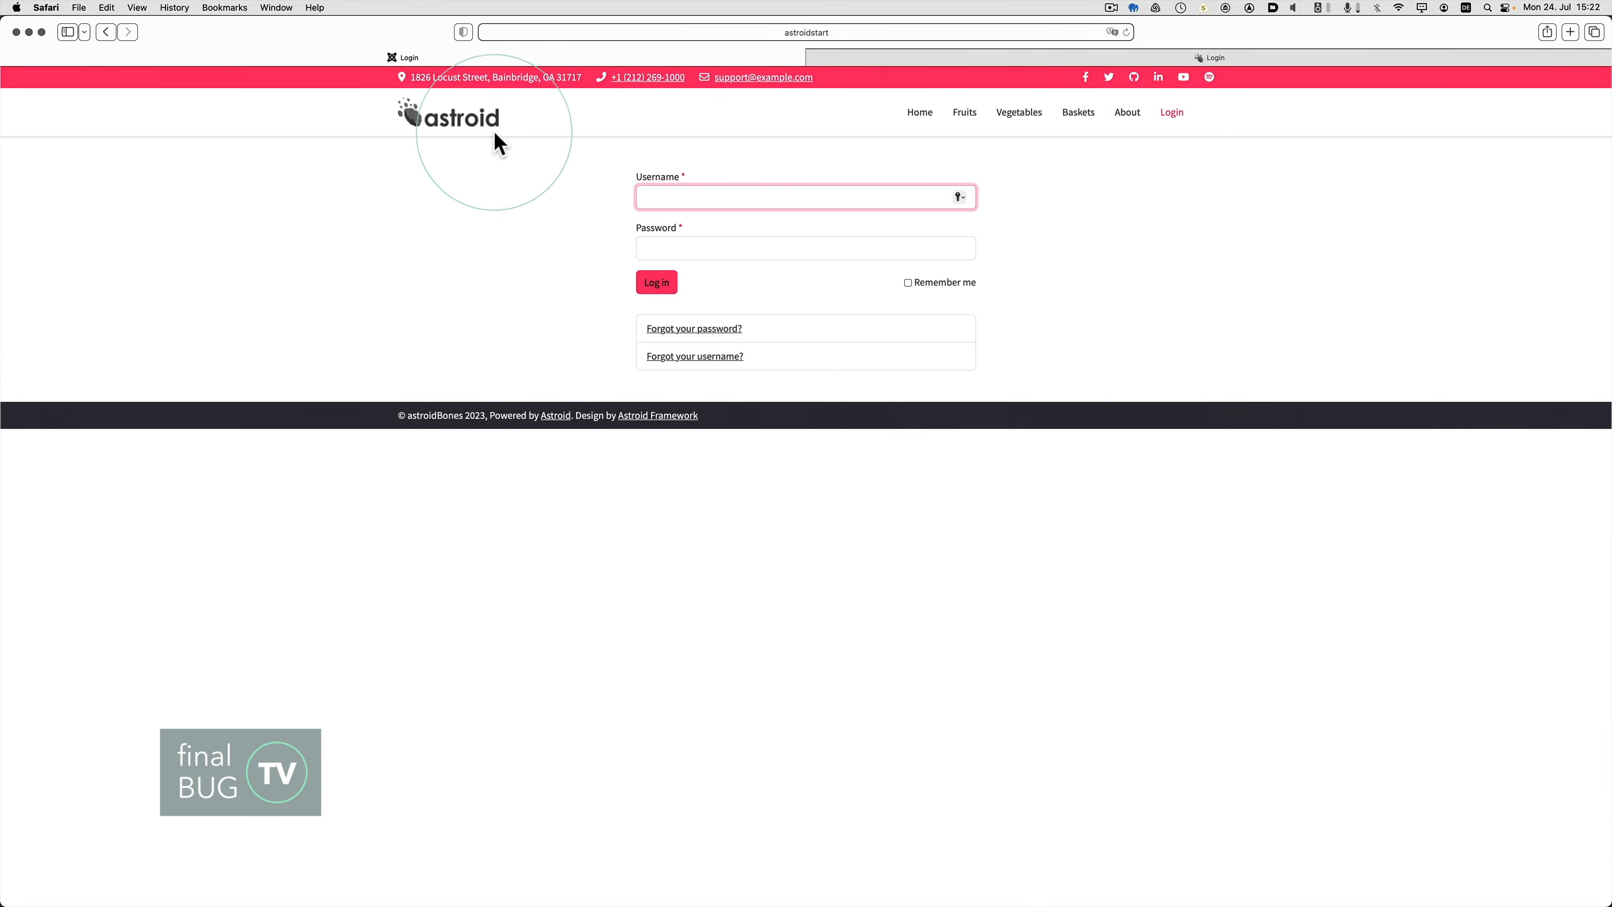